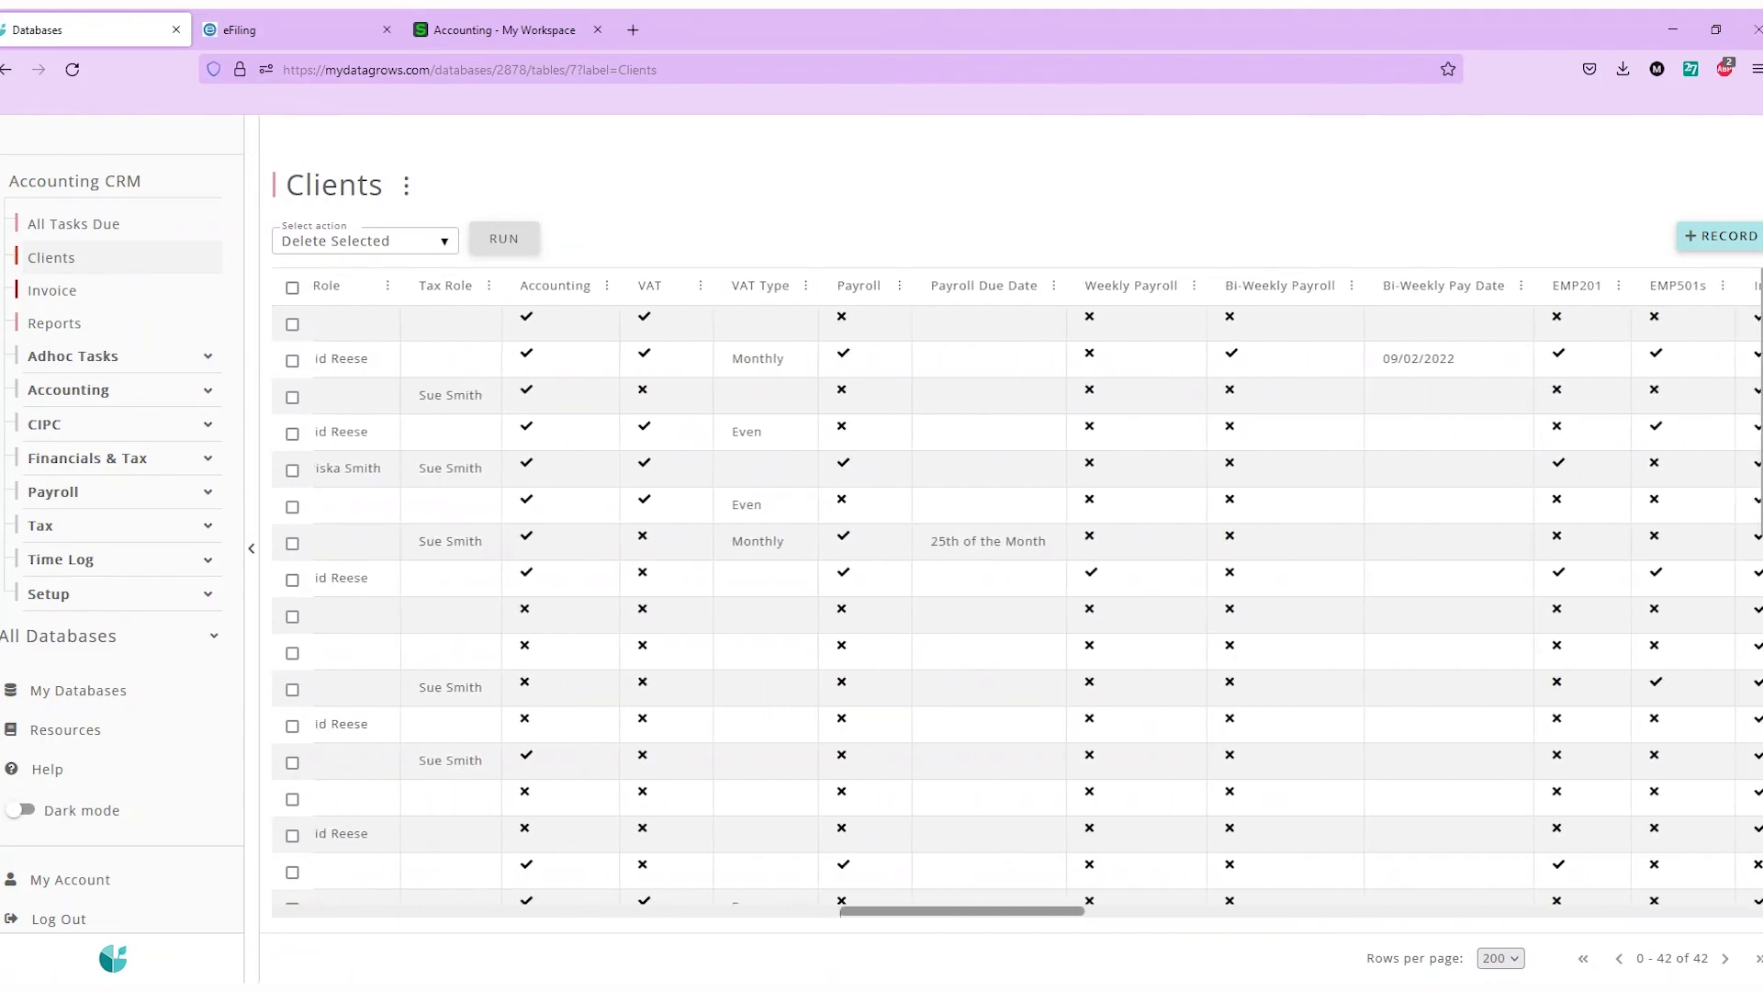
# Open the Firm & Adhoc Tasks table under Adhoc Tasks and start a new record
pyautogui.click(107, 359)
pyautogui.click(119, 388)
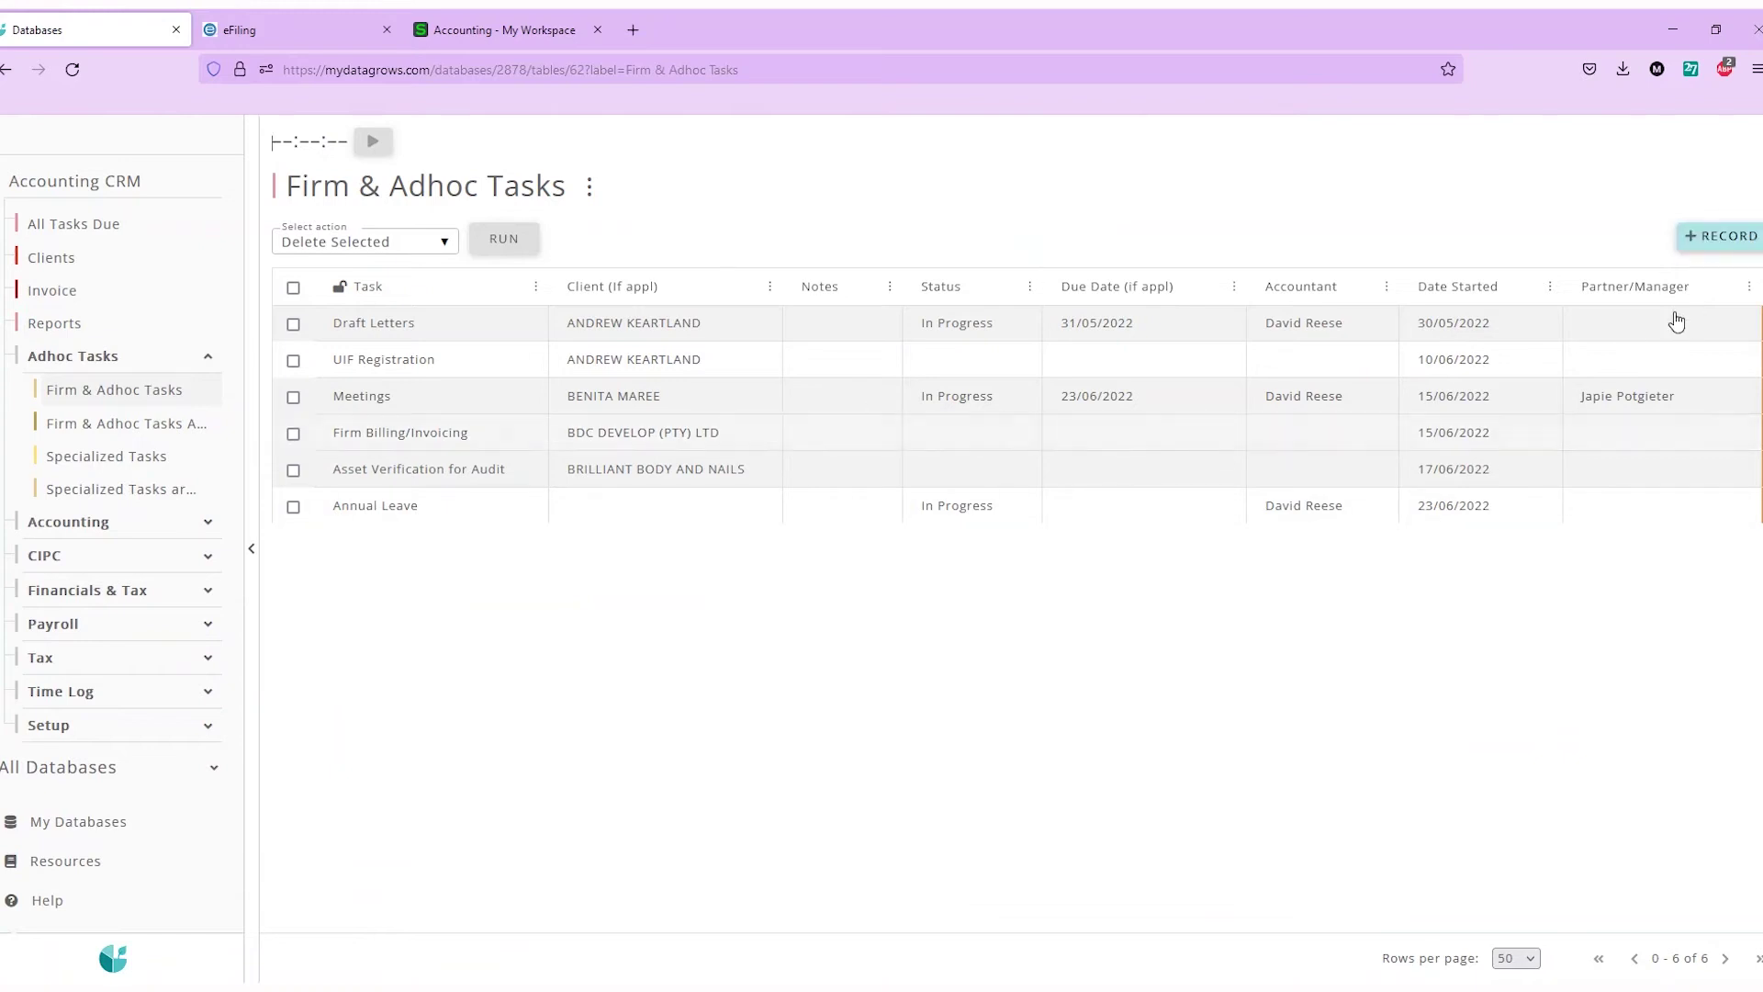
pyautogui.click(1721, 241)
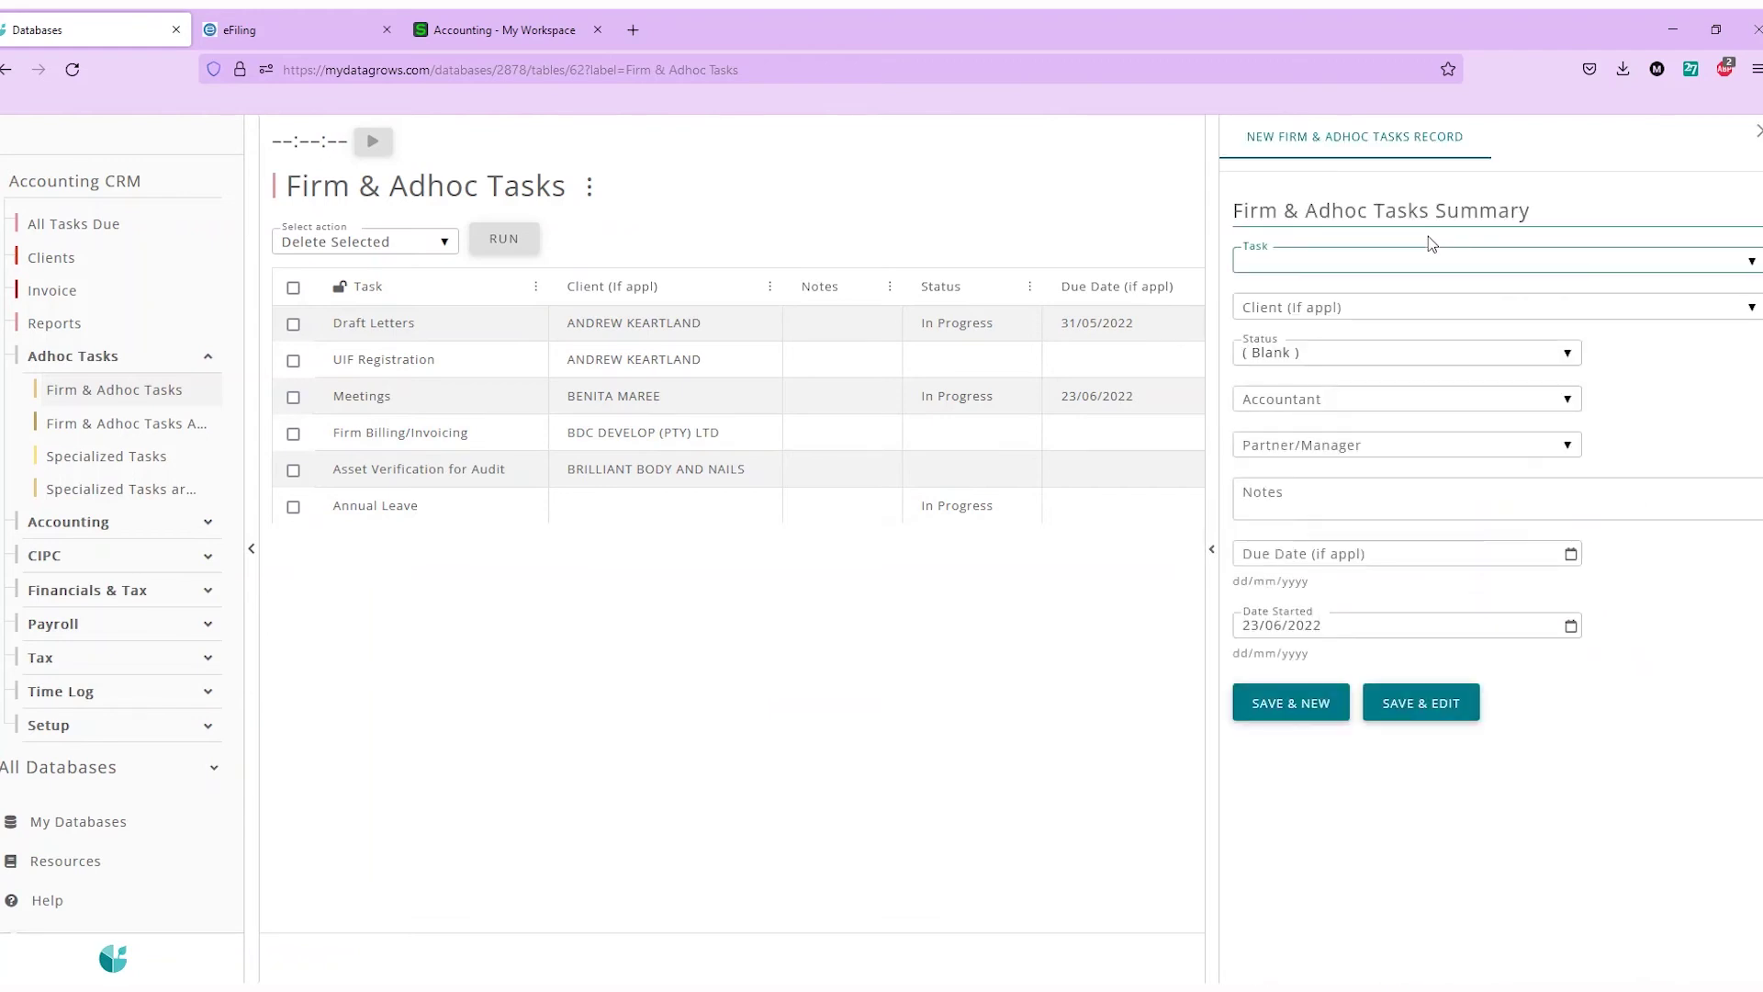
# Review the available task types and set the new record's task to Asset Verification for Audit
pyautogui.click(1429, 262)
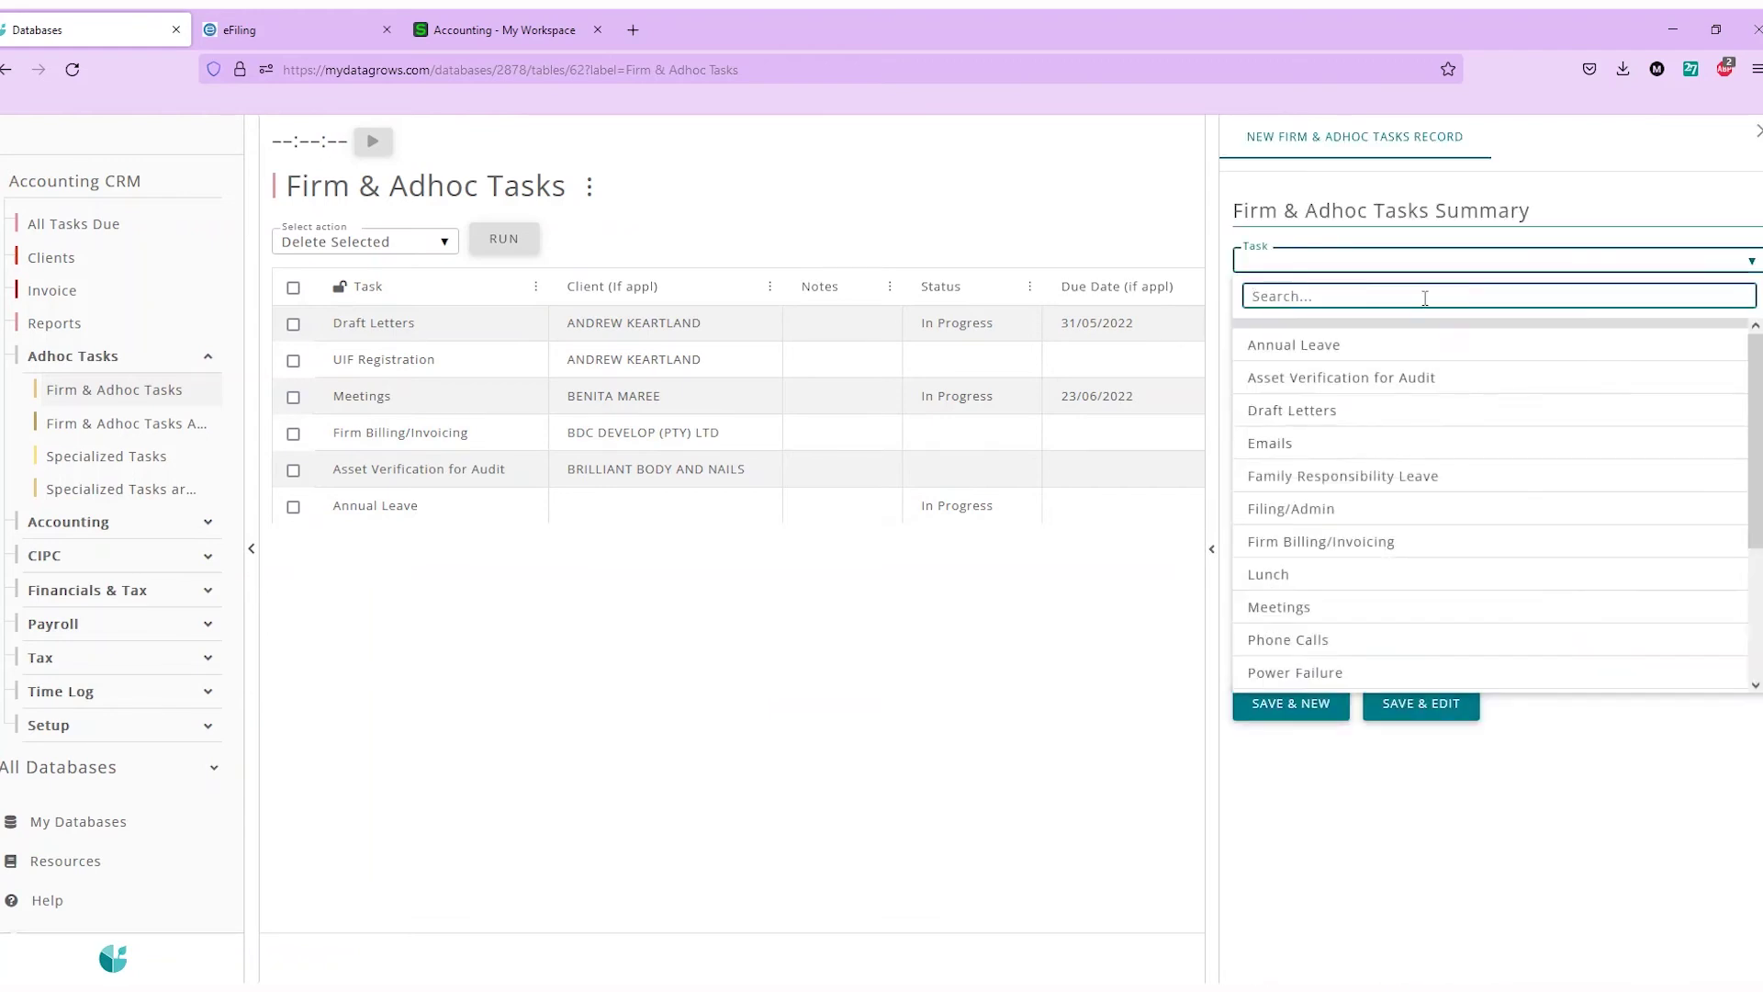
pyautogui.scroll(-3, 1414, 556)
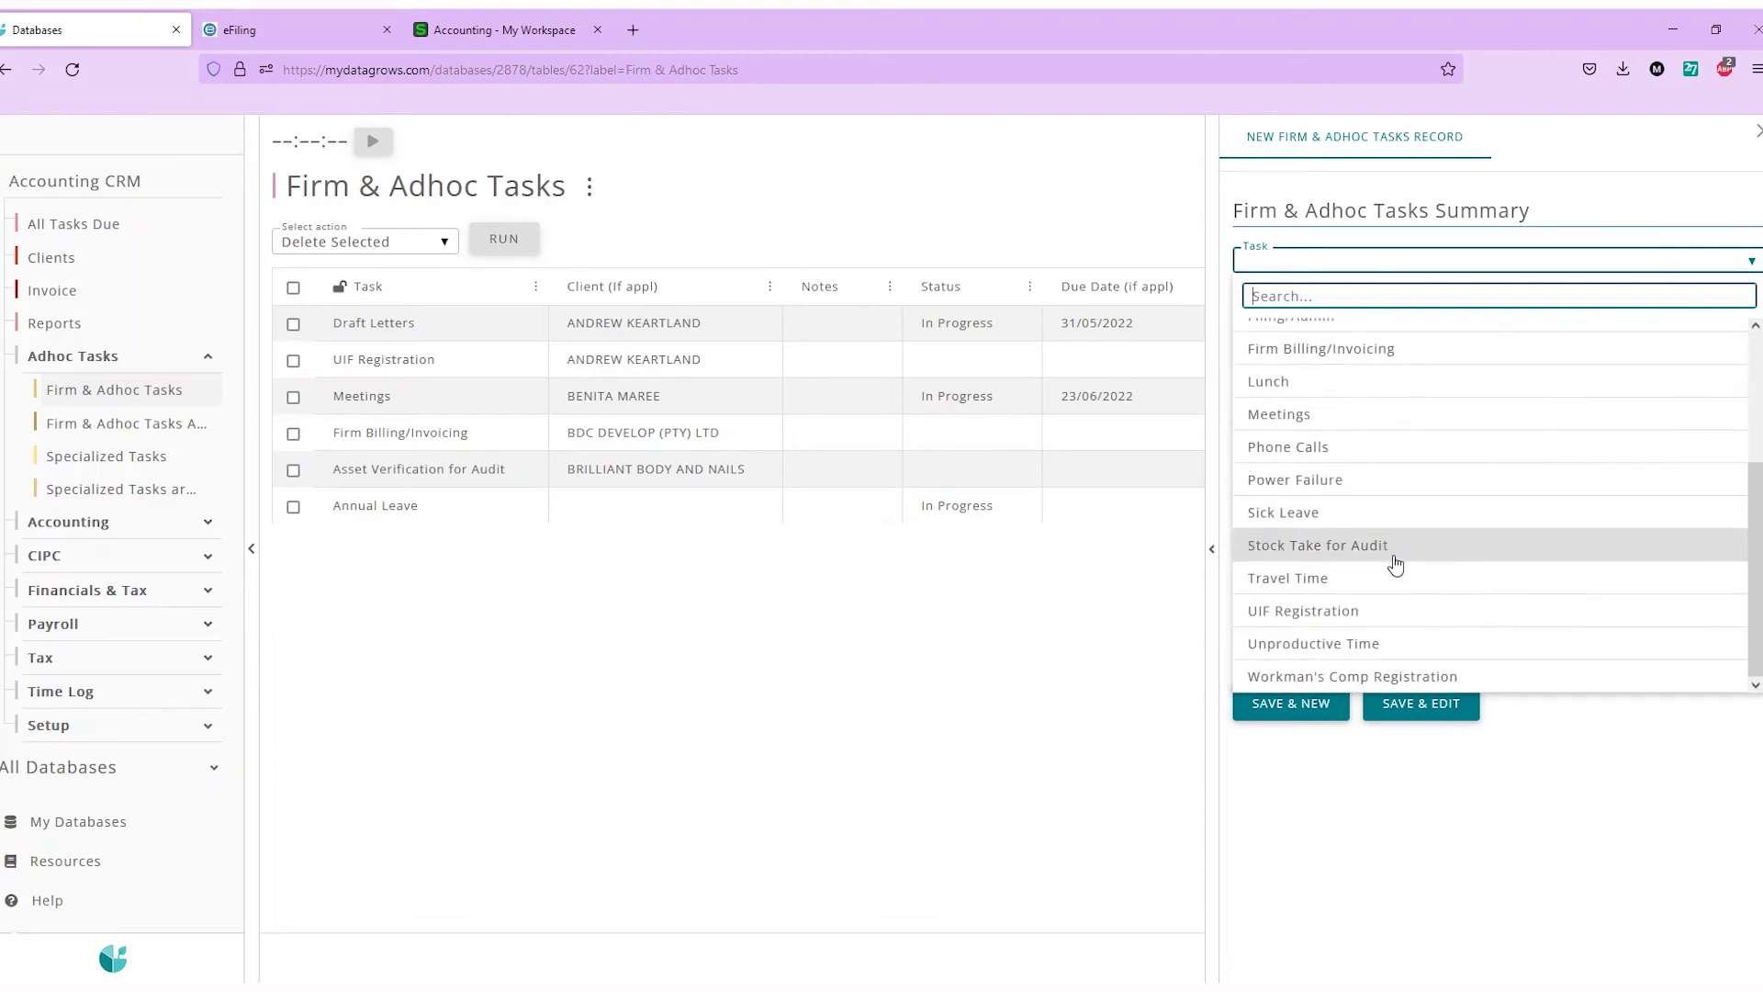
pyautogui.scroll(2, 1396, 563)
pyautogui.scroll(2, 1396, 563)
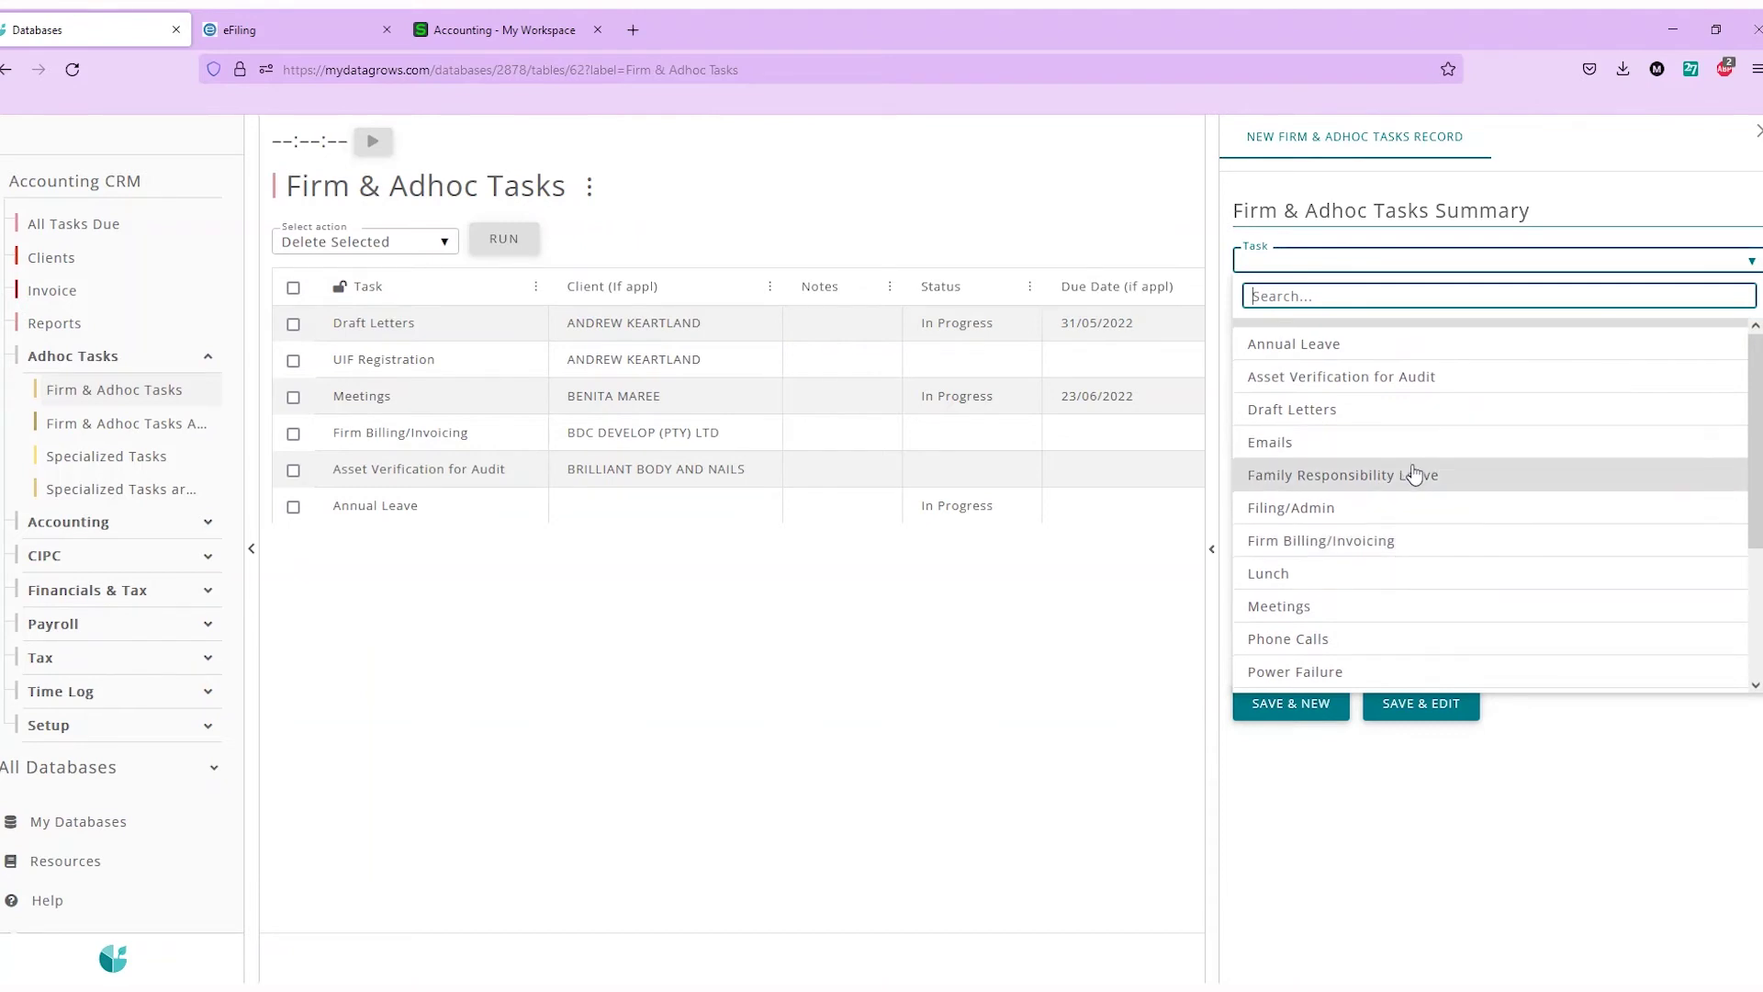
pyautogui.scroll(-3, 1414, 474)
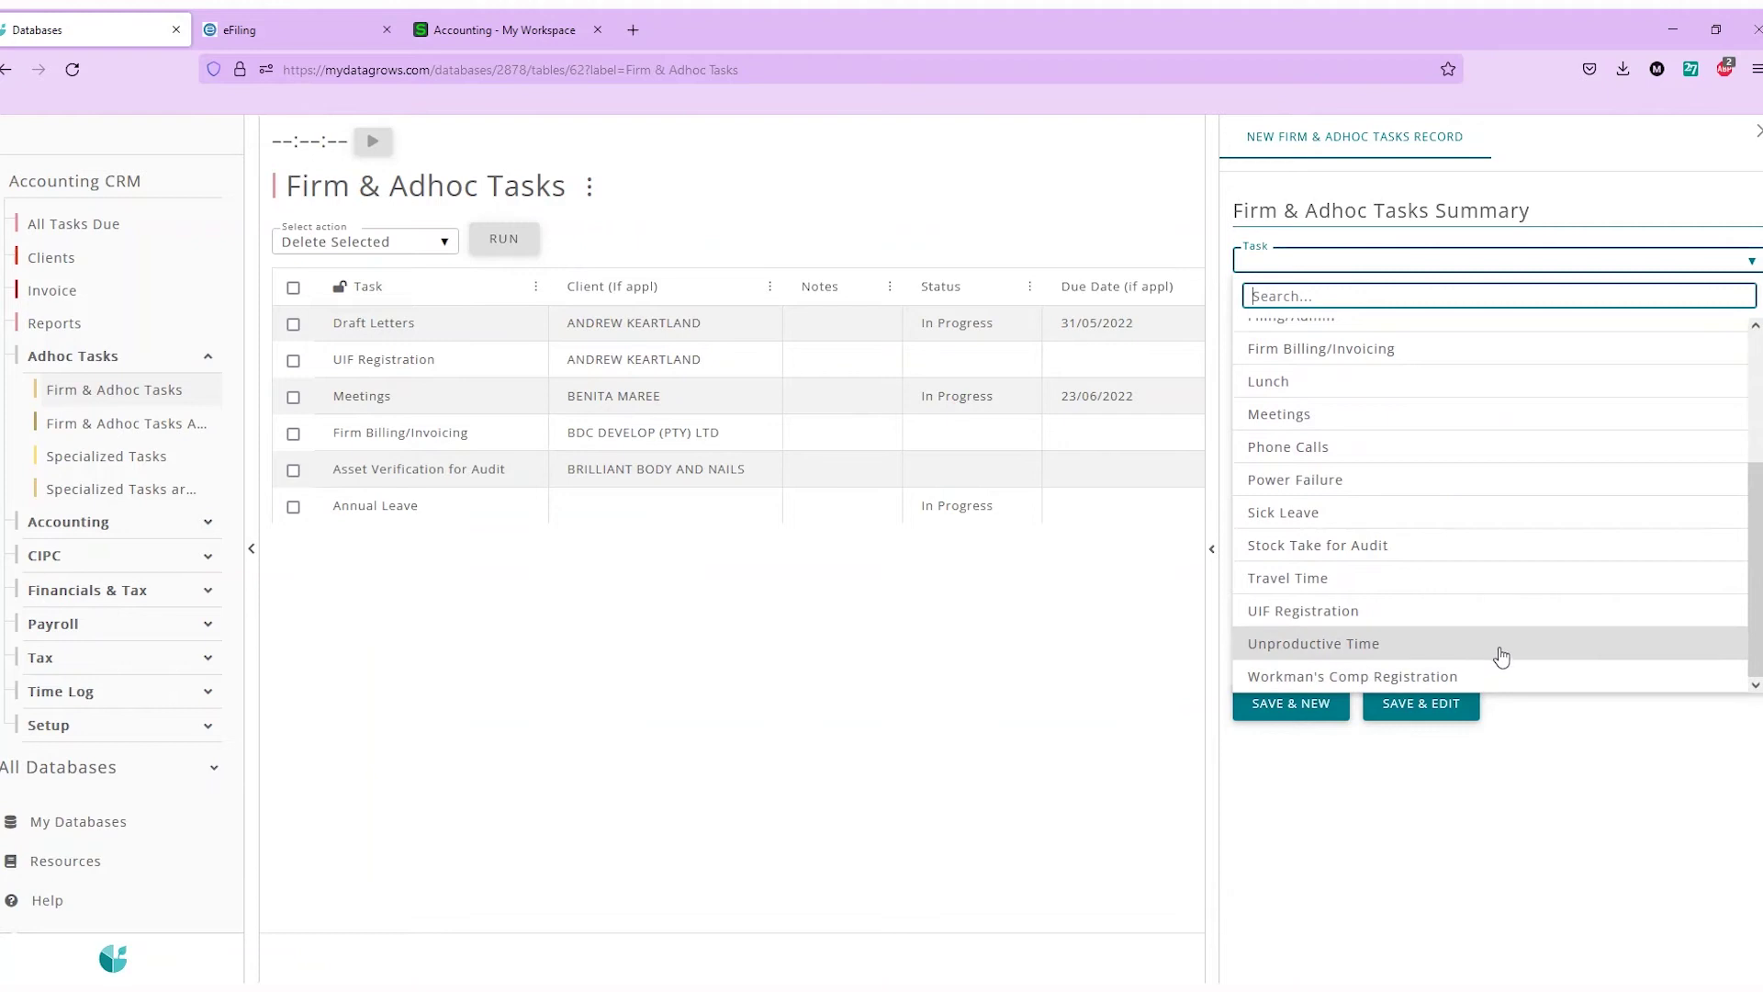
pyautogui.scroll(3, 1555, 609)
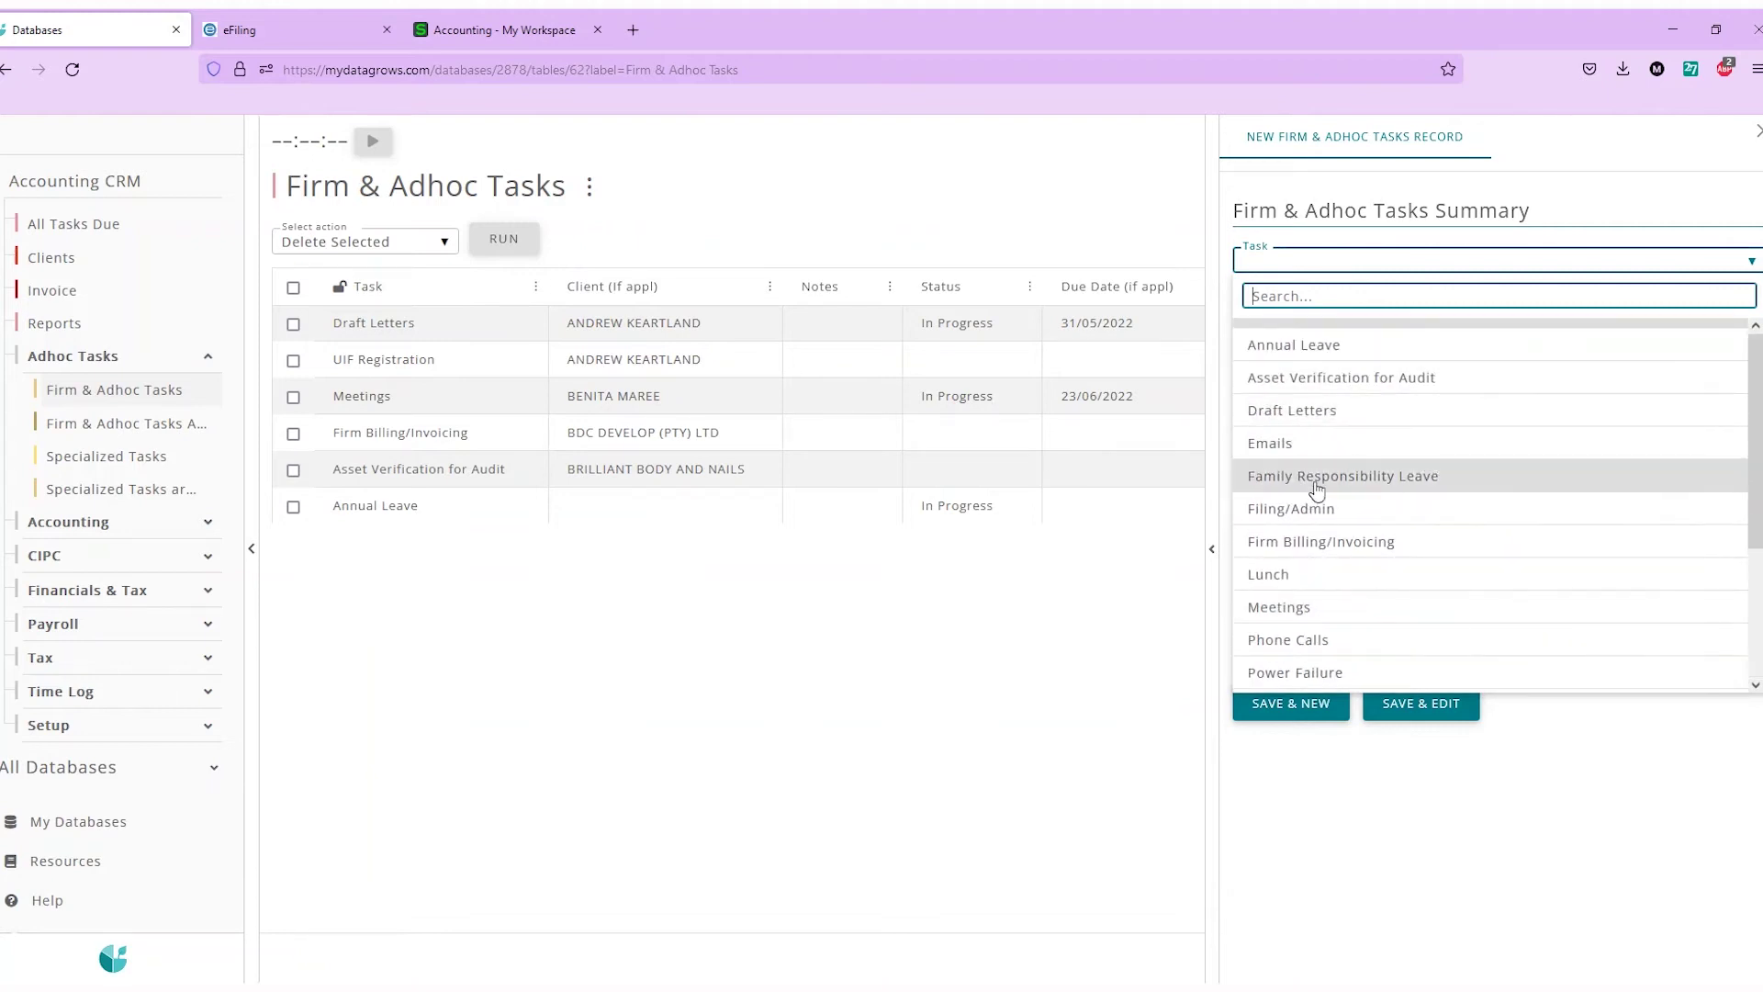
pyautogui.click(1285, 377)
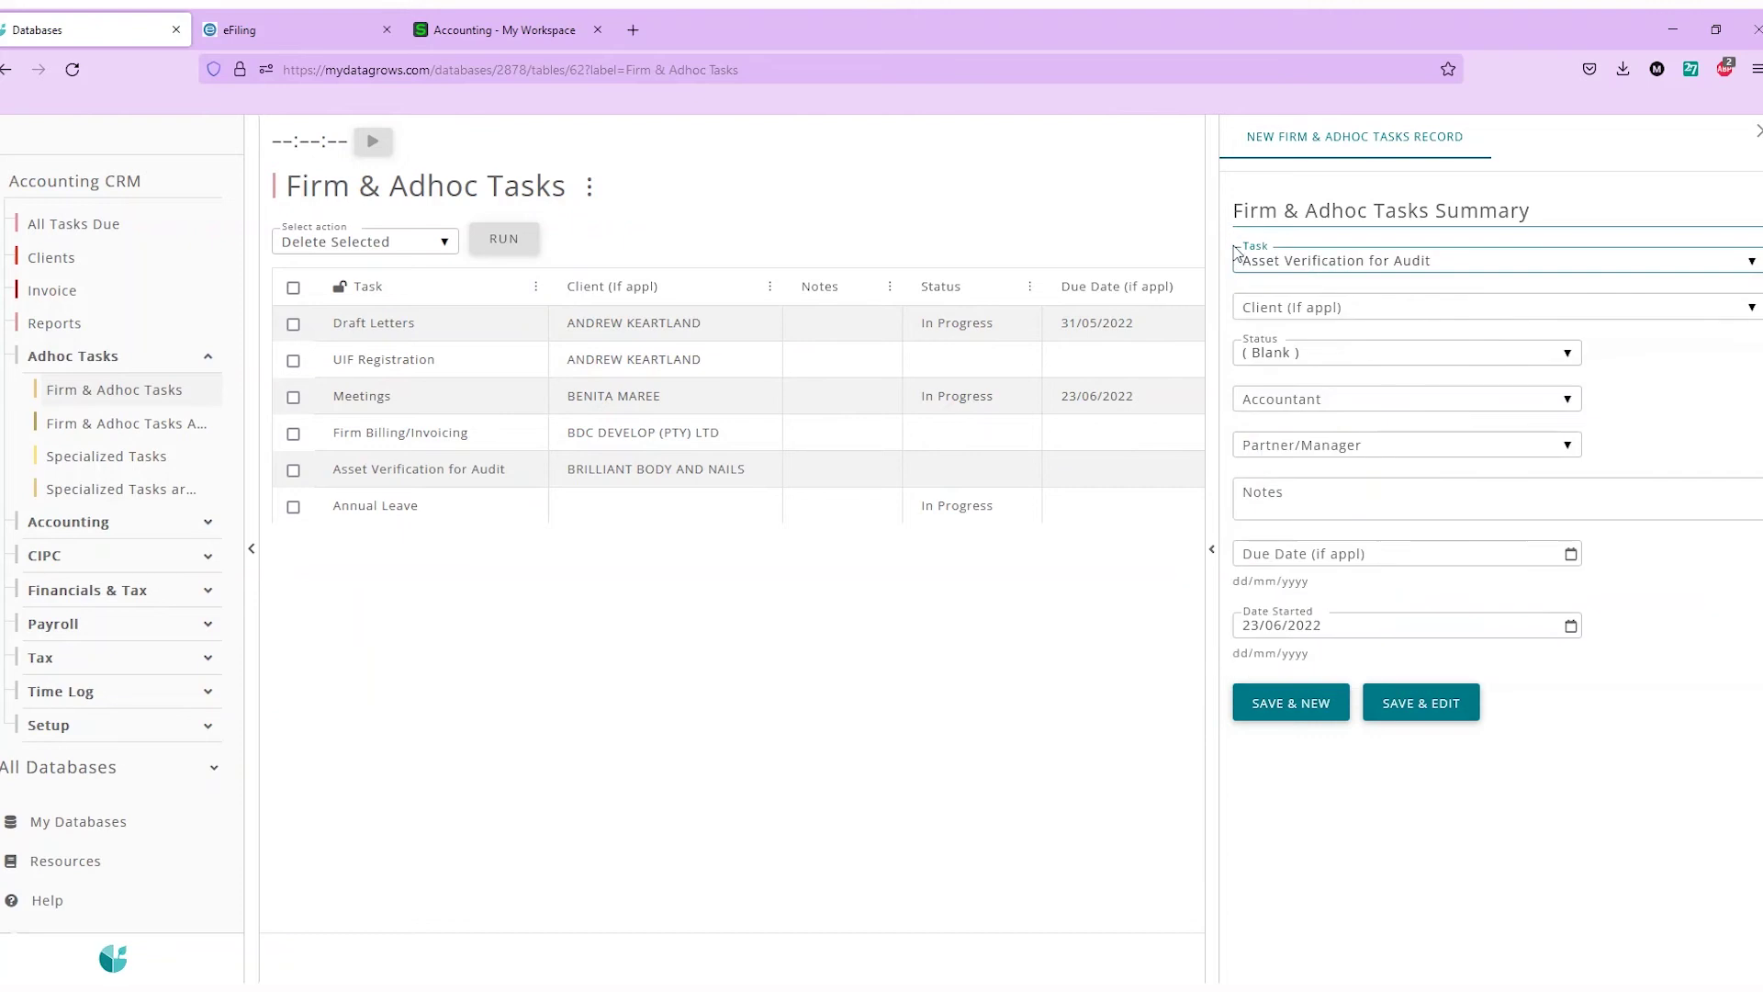
# Set the new task's client to BDC DEVELOP (PTY) LTD and its status to In Progress
pyautogui.click(1364, 308)
pyautogui.click(1517, 444)
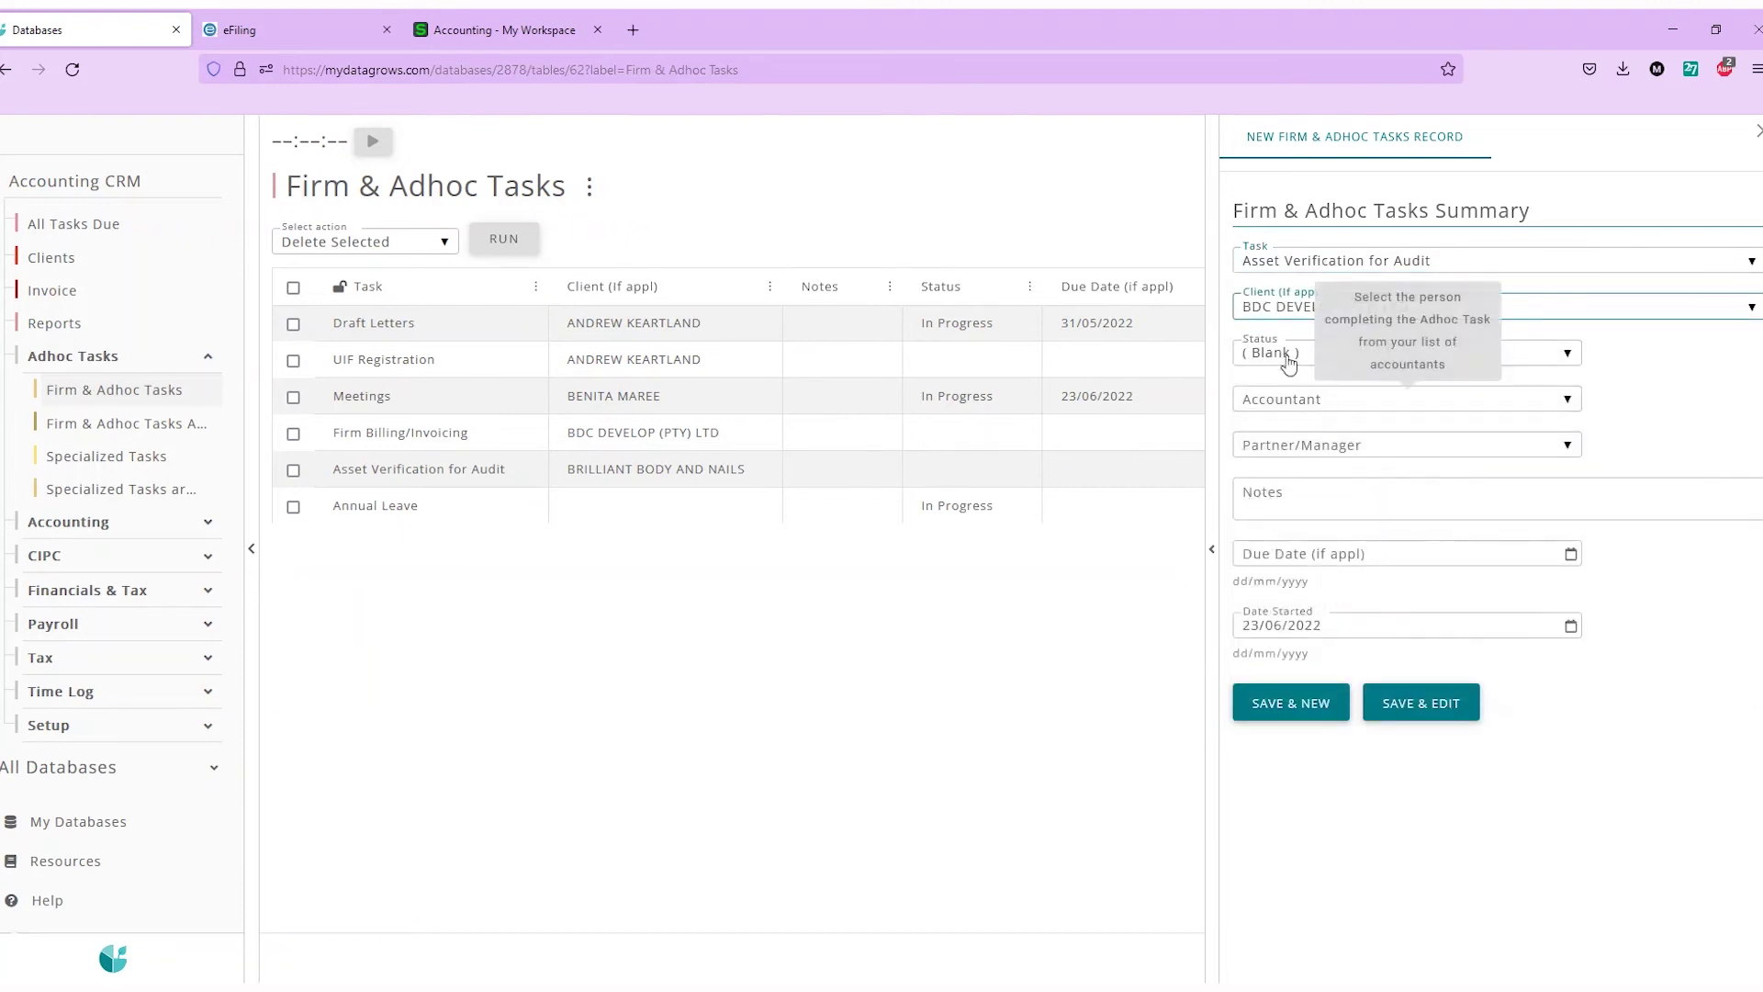
pyautogui.click(1568, 356)
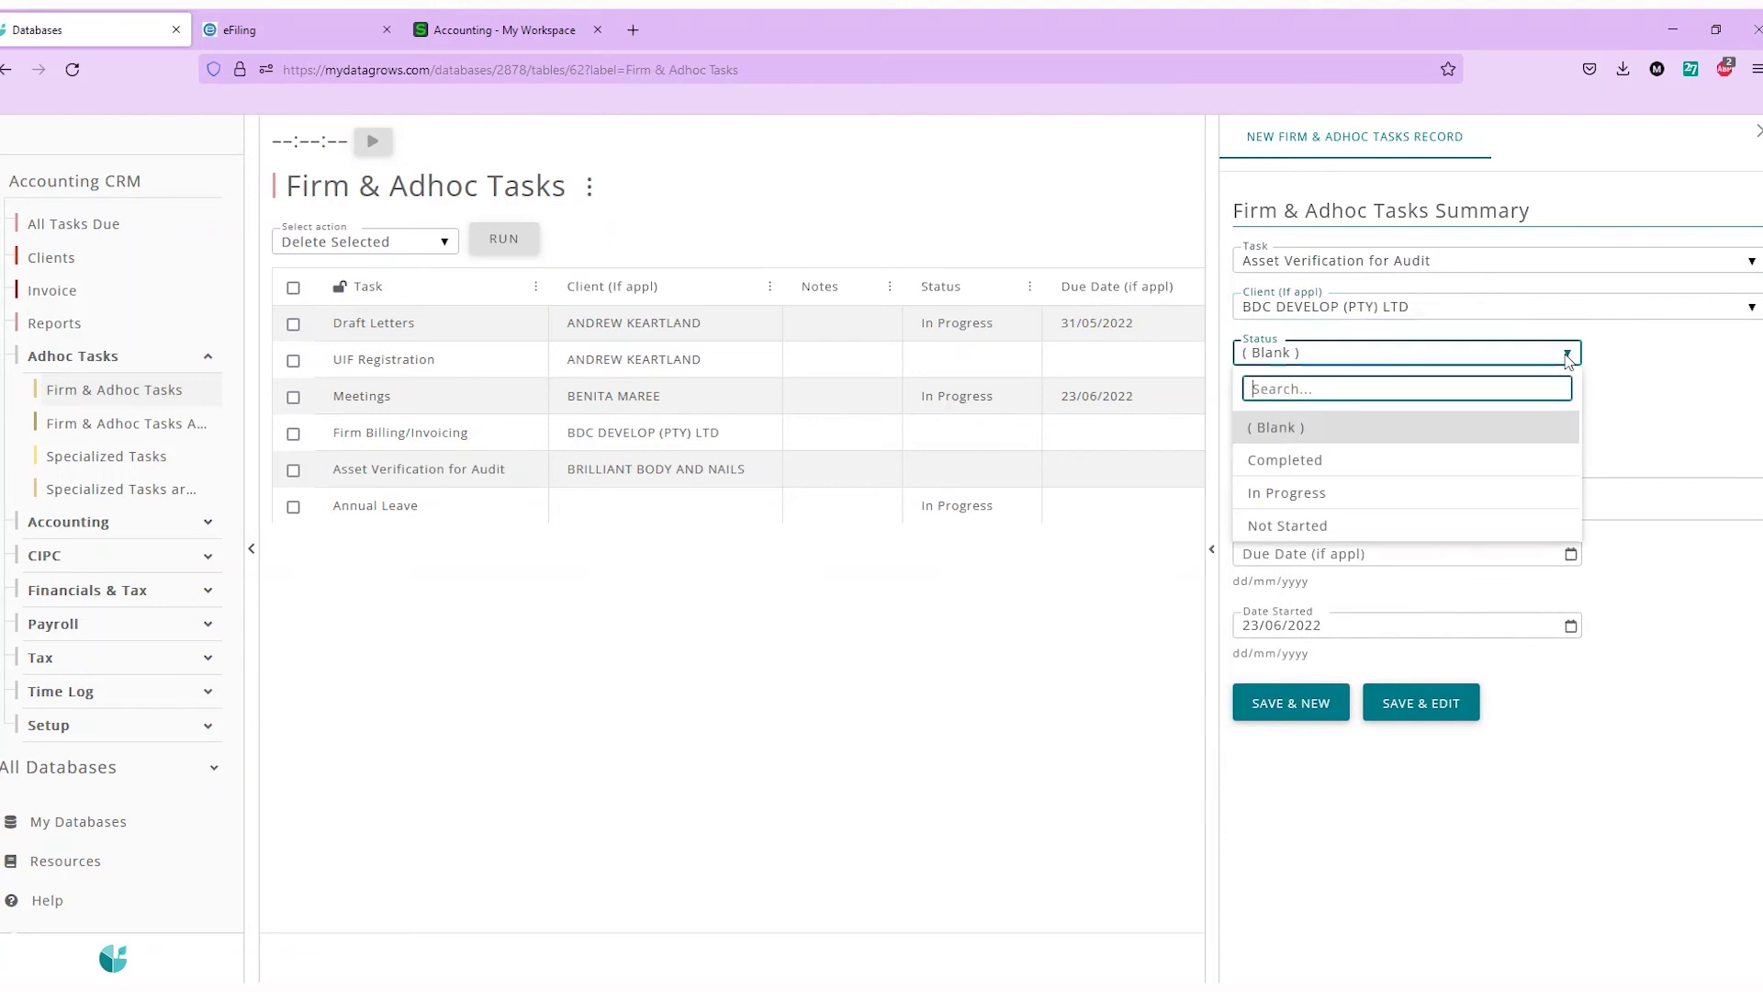
pyautogui.click(1436, 487)
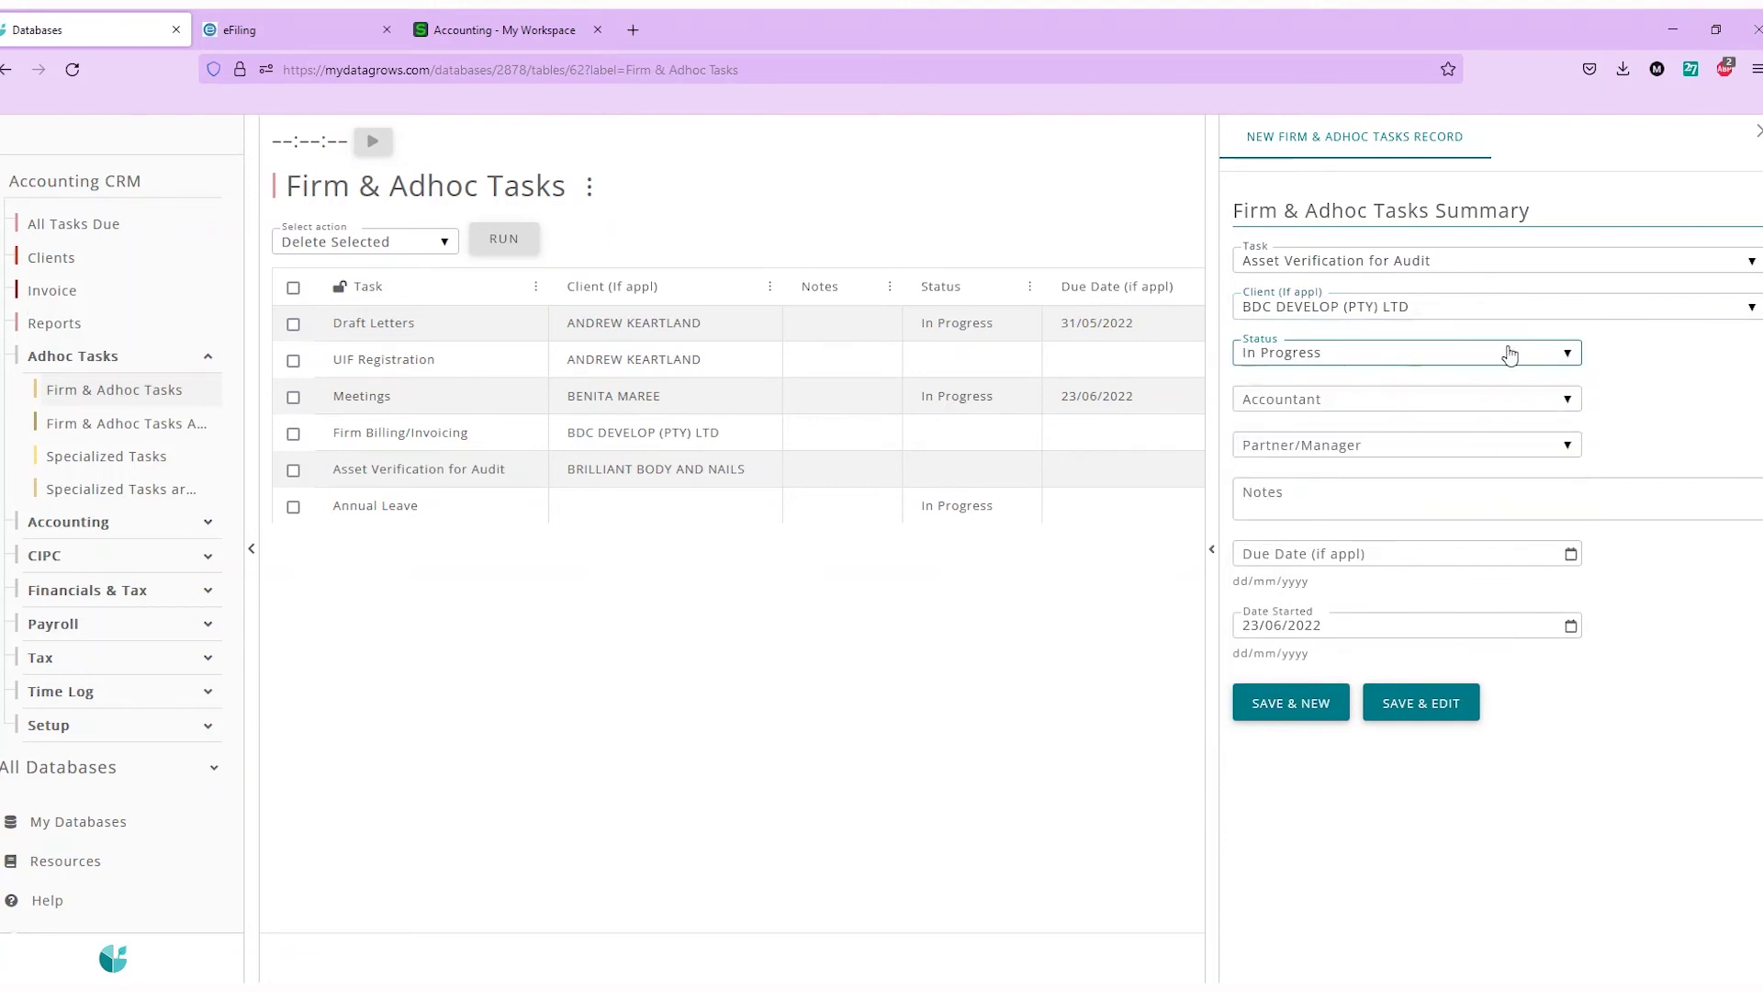
# Assign an accountant and a partner/manager to the new task from the staff lists
pyautogui.click(1394, 397)
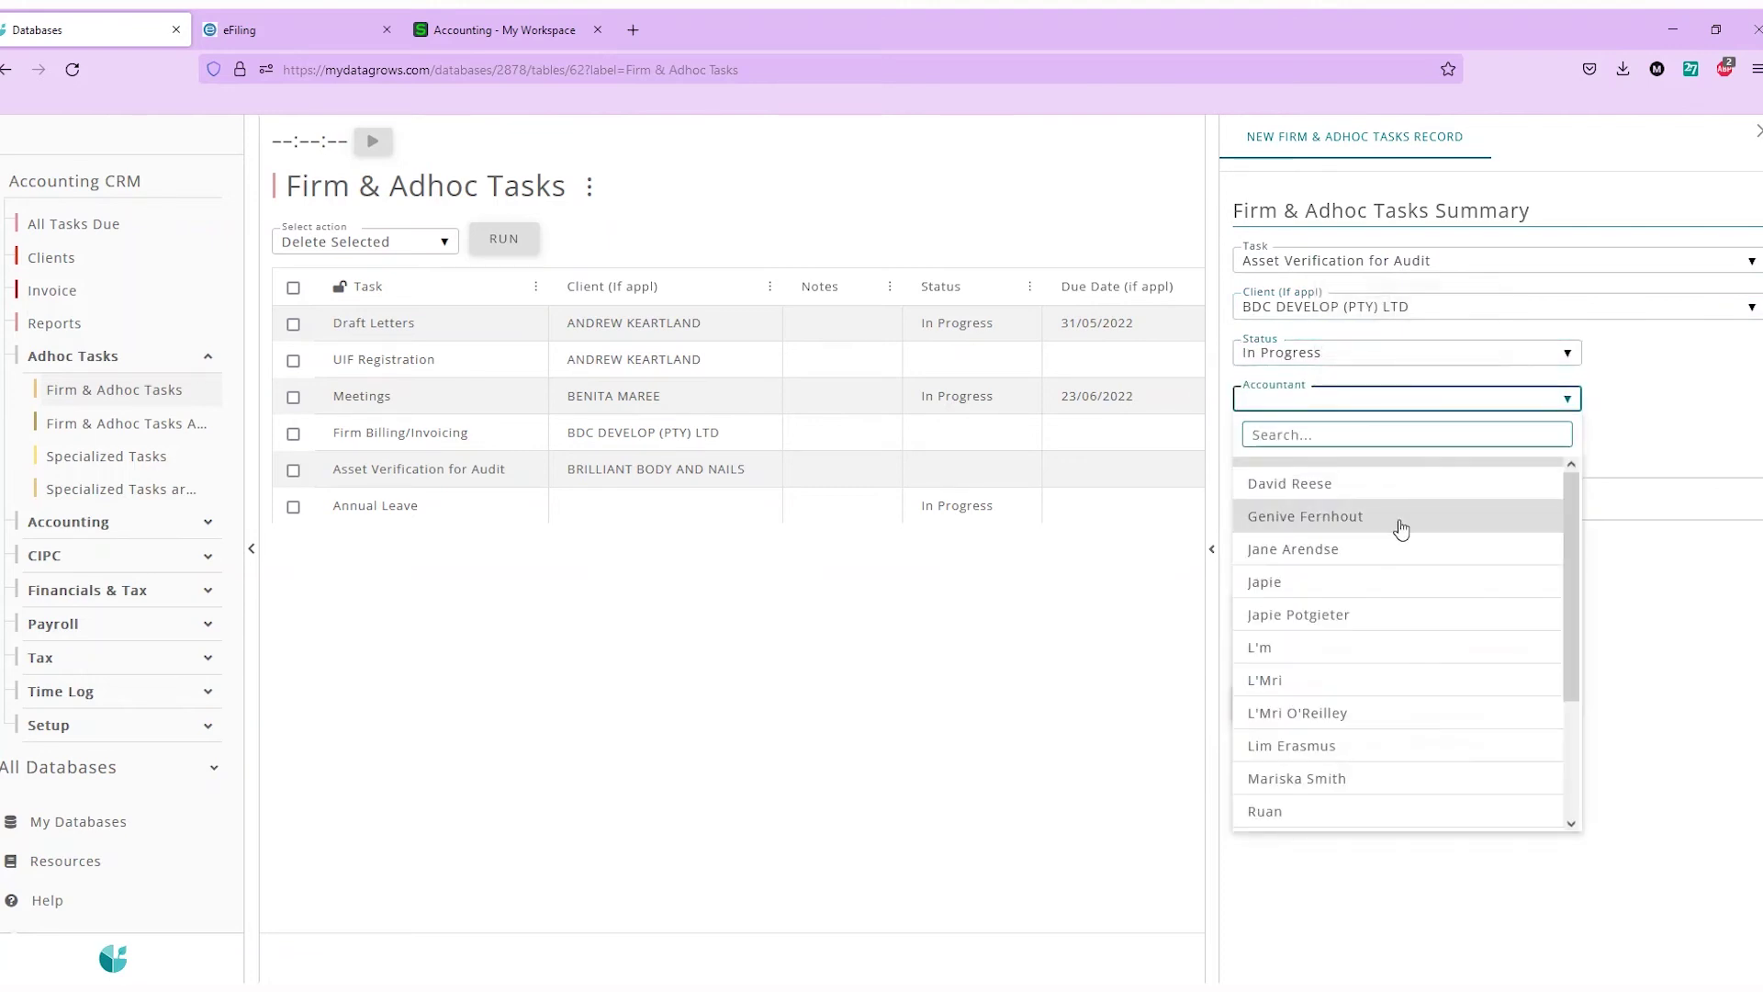
pyautogui.click(1387, 552)
pyautogui.click(1334, 446)
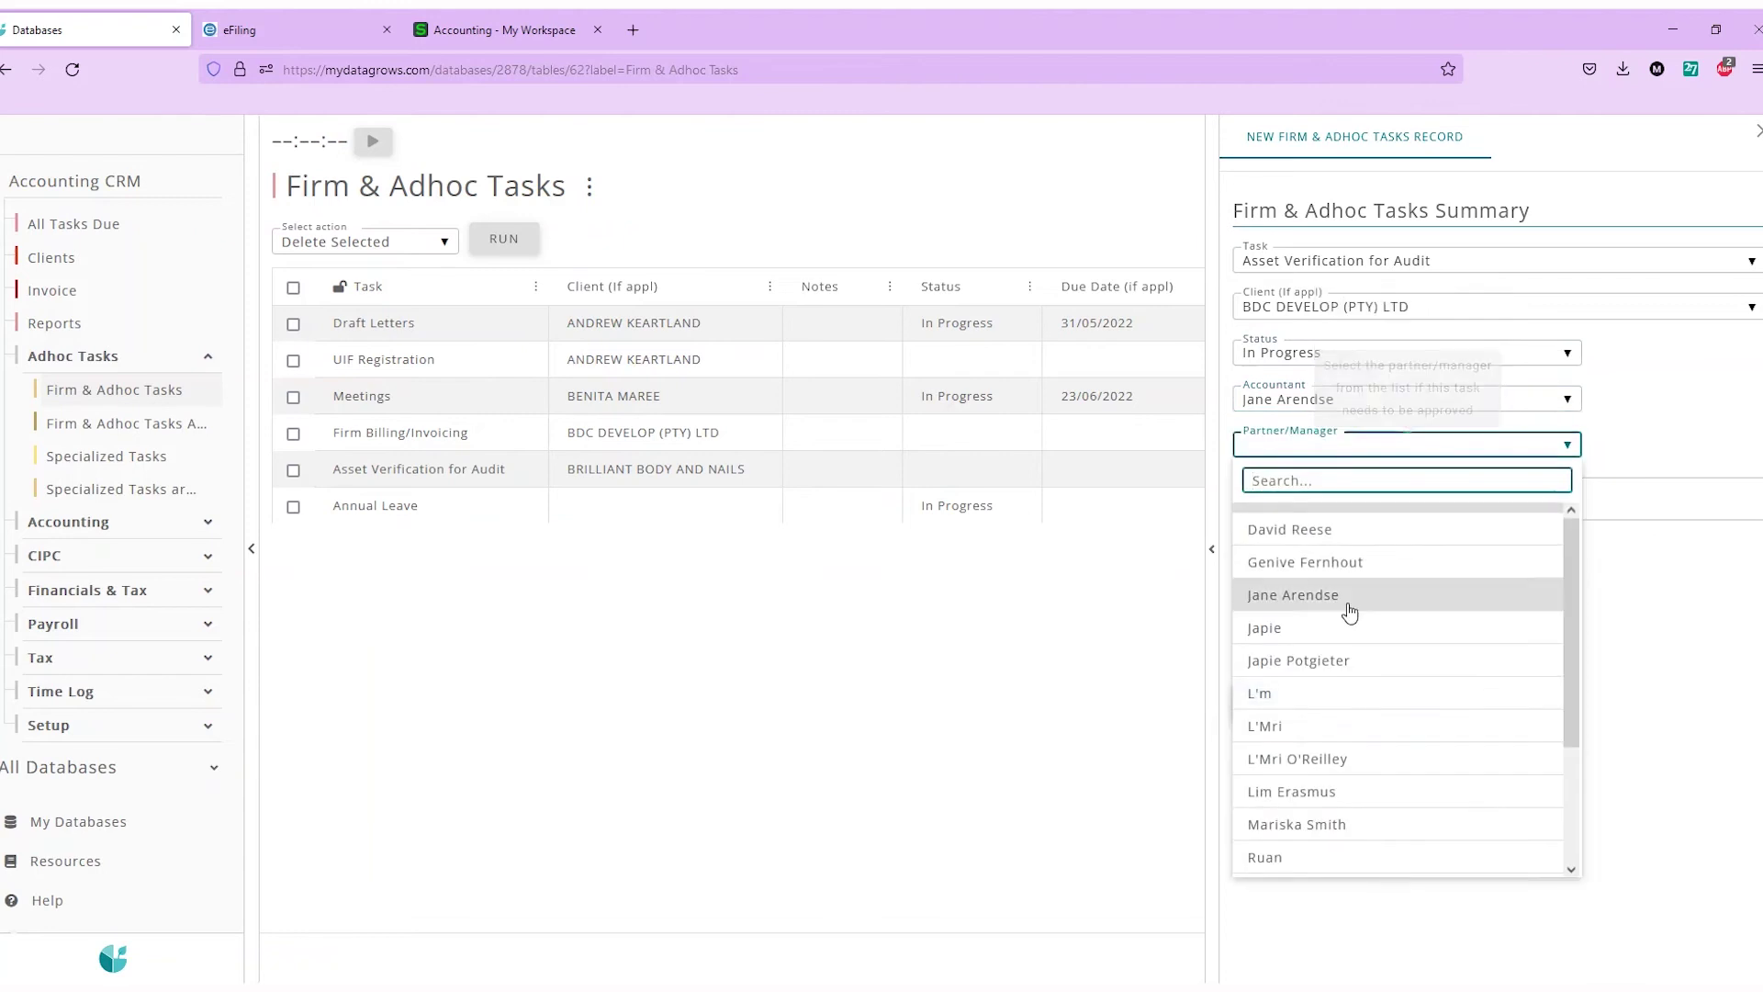
pyautogui.click(1299, 759)
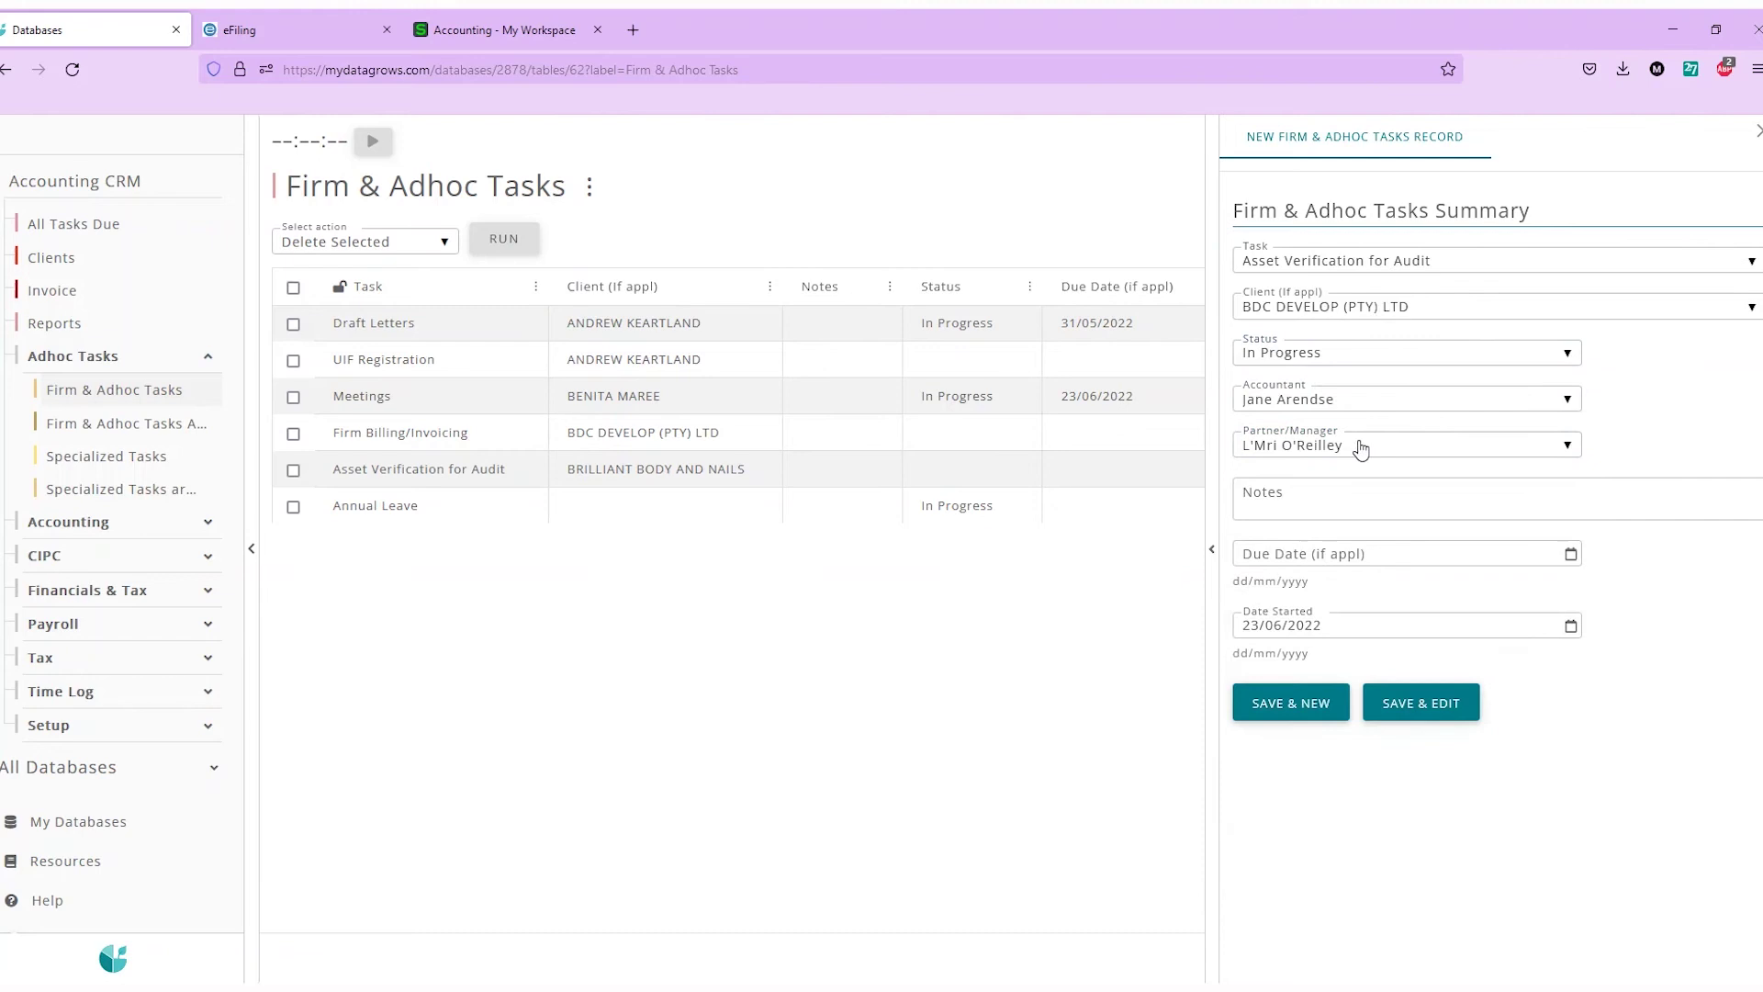
# Leave the notes empty, set the due date to 30/06/2022 and save the record, keeping it open for editing
pyautogui.click(1365, 490)
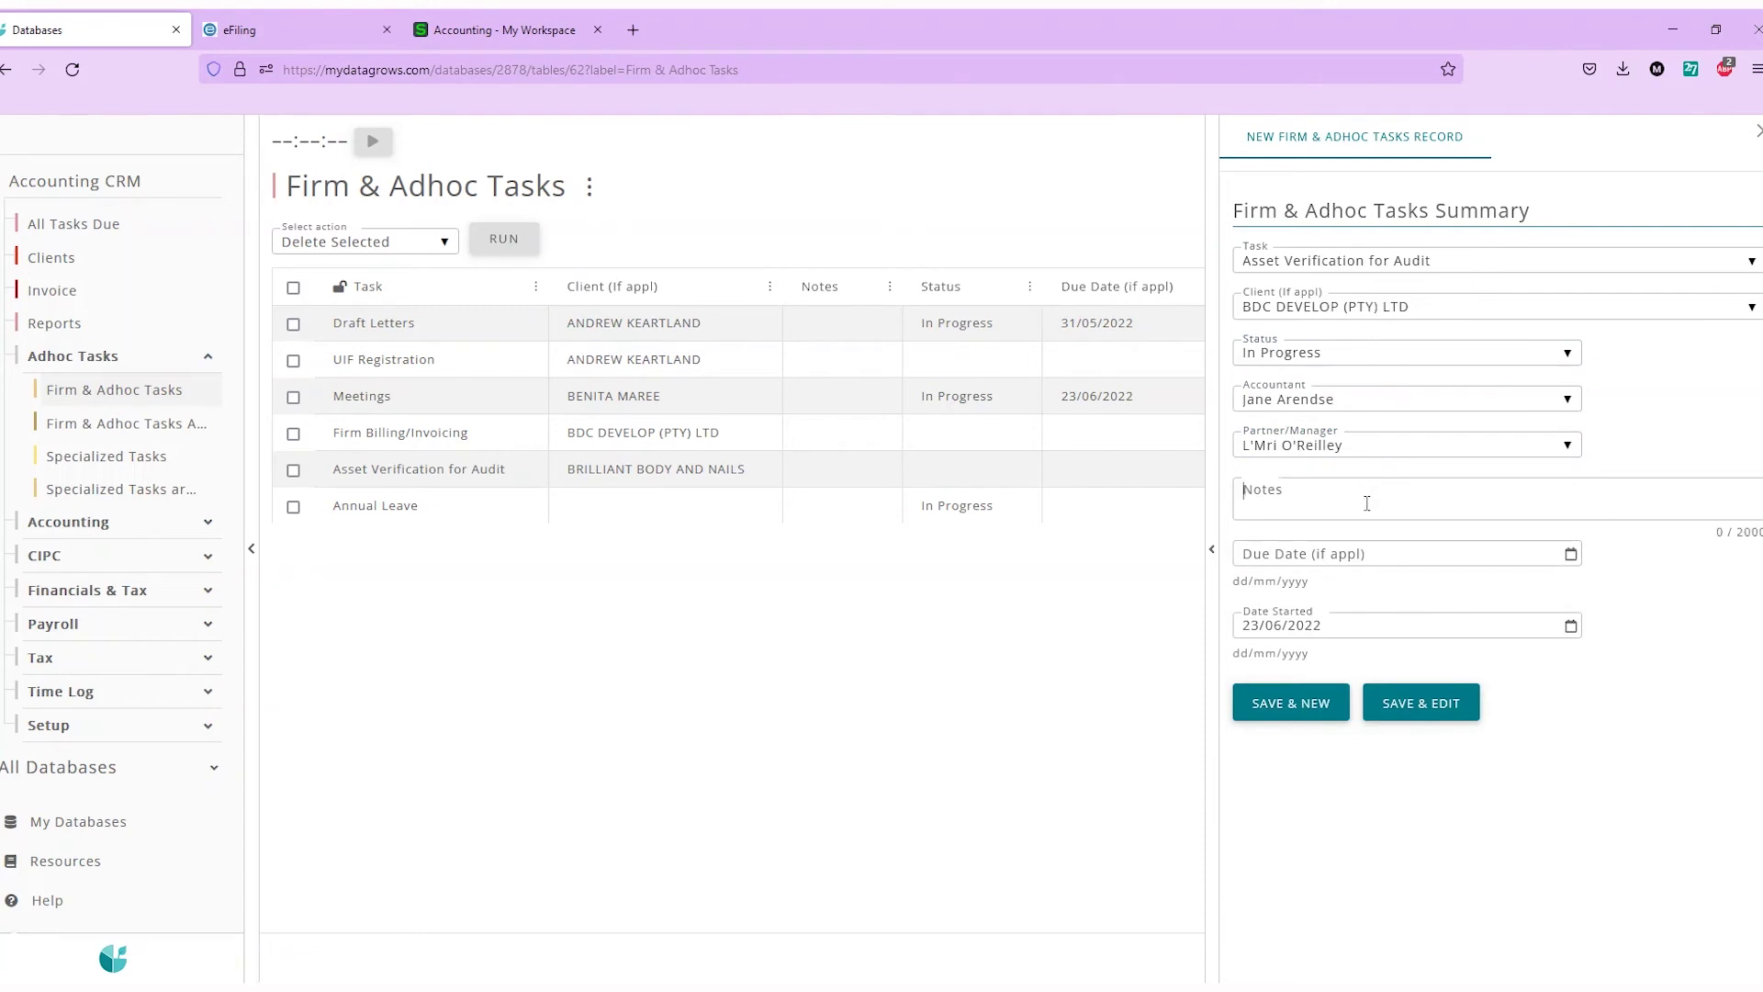
pyautogui.click(1720, 543)
pyautogui.click(1748, 515)
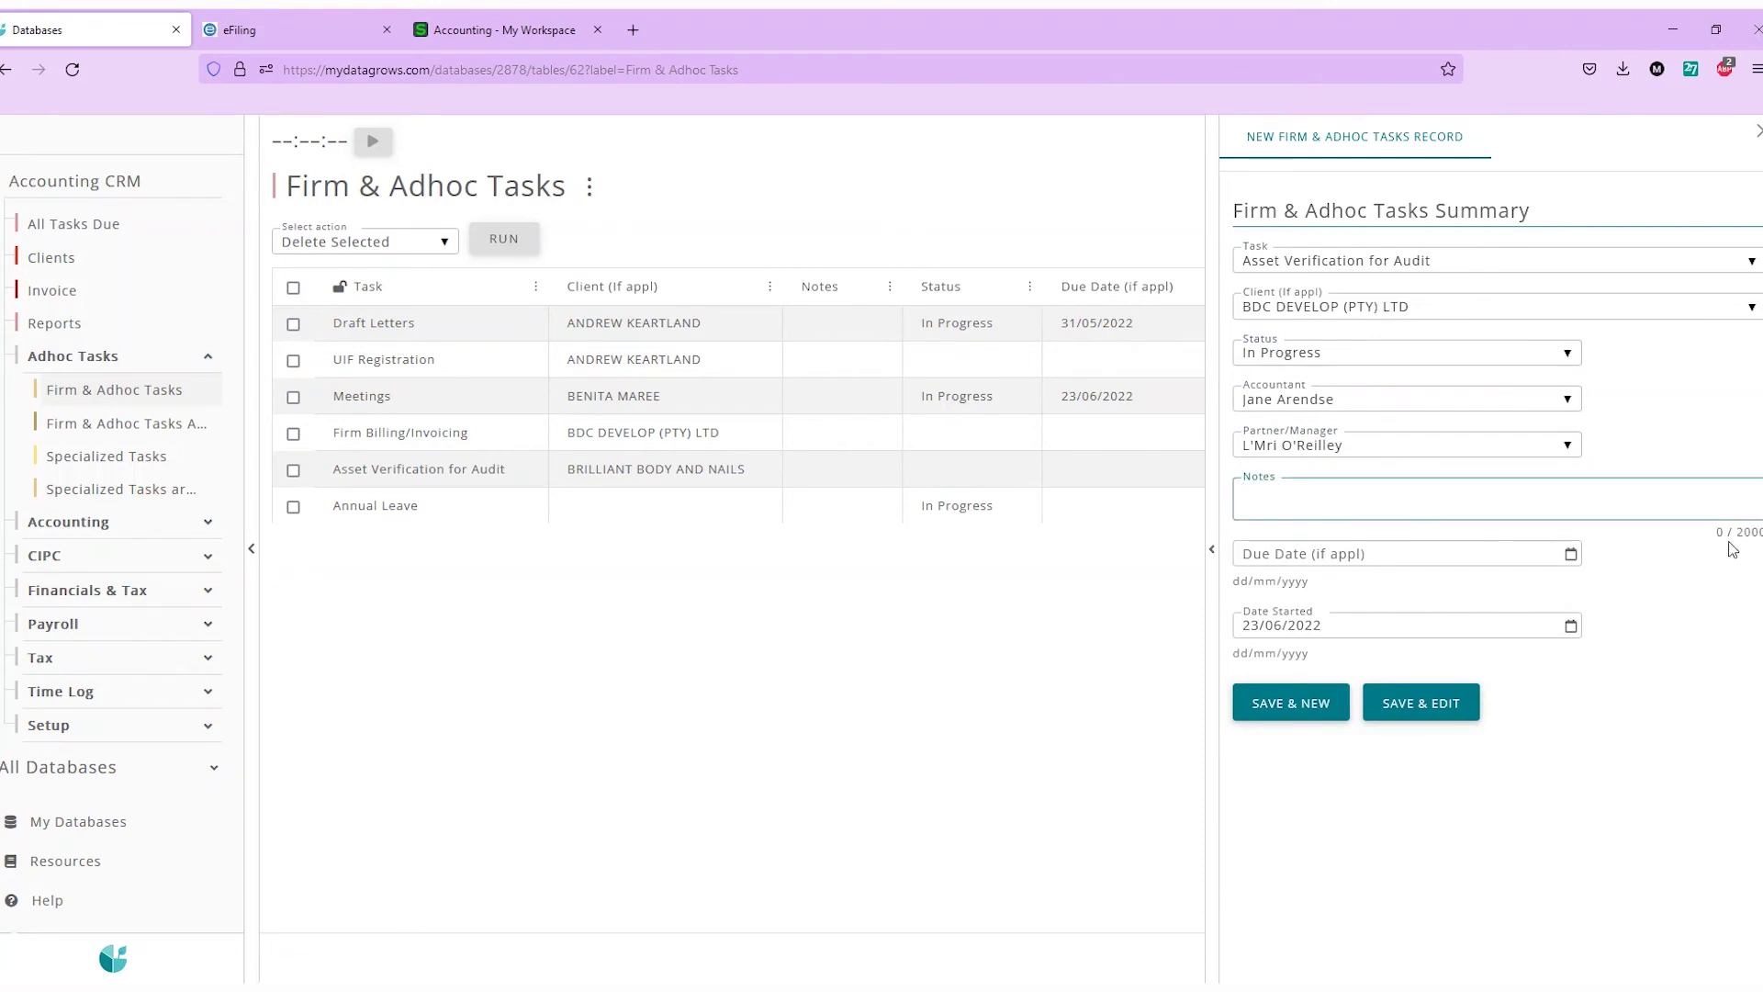
pyautogui.click(1571, 554)
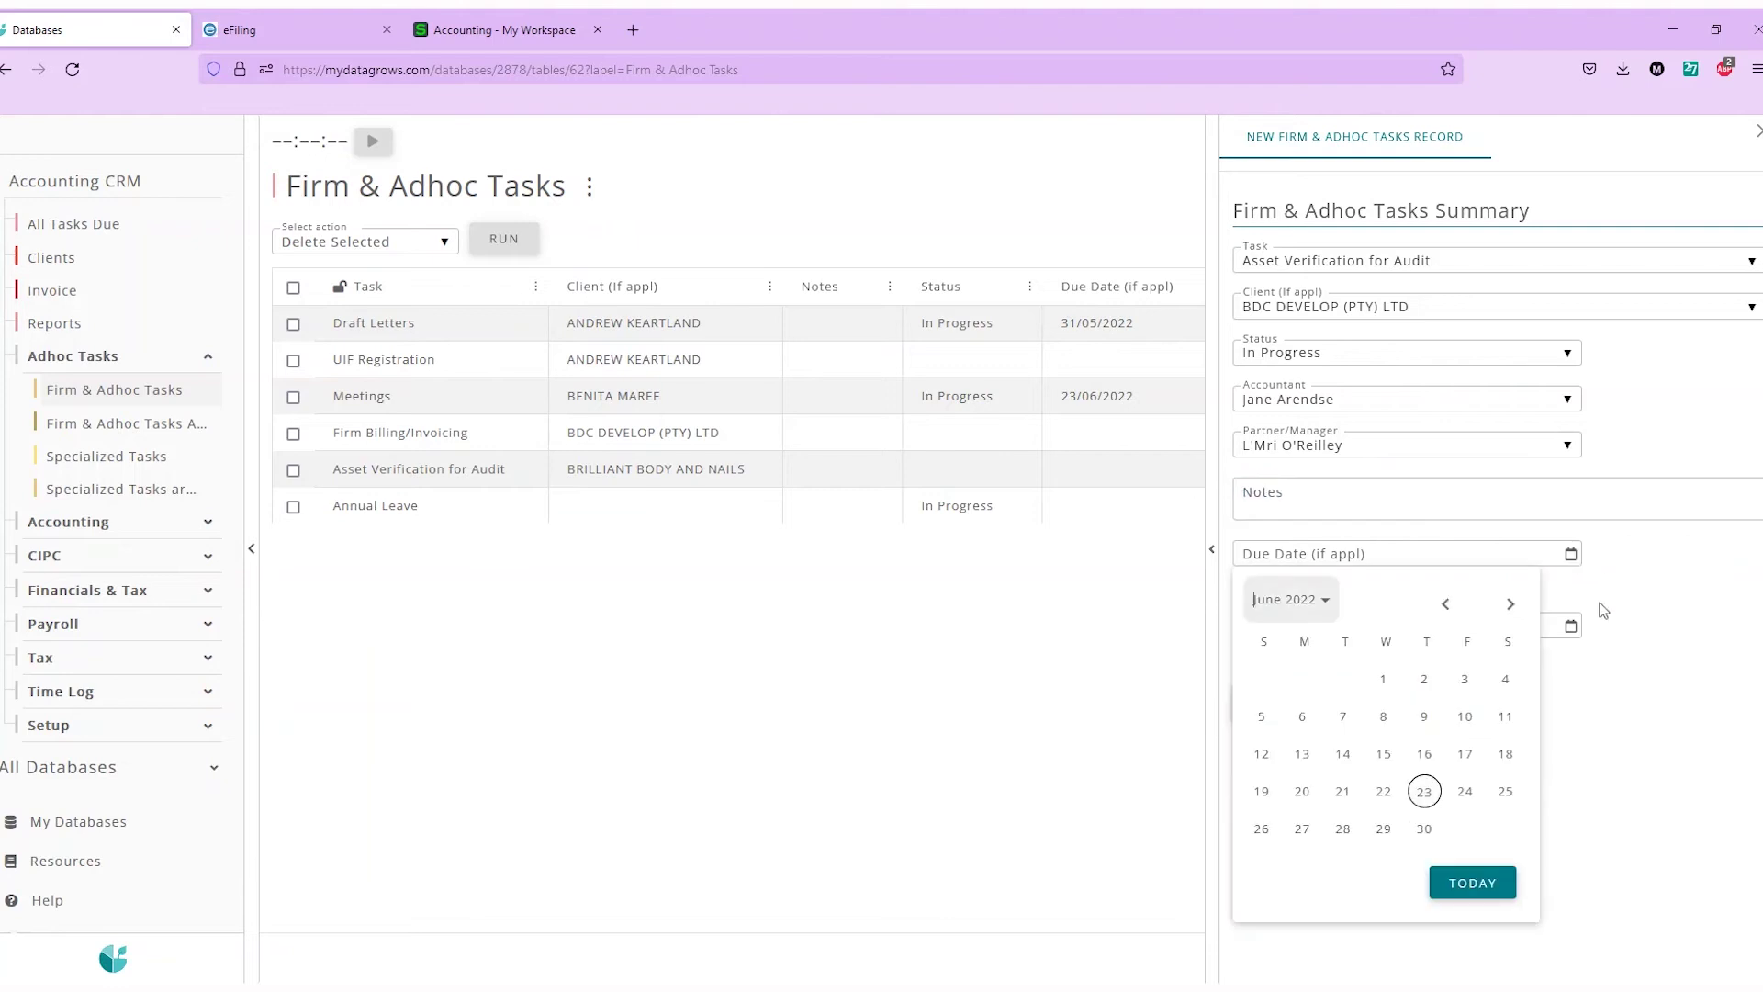
pyautogui.click(1428, 829)
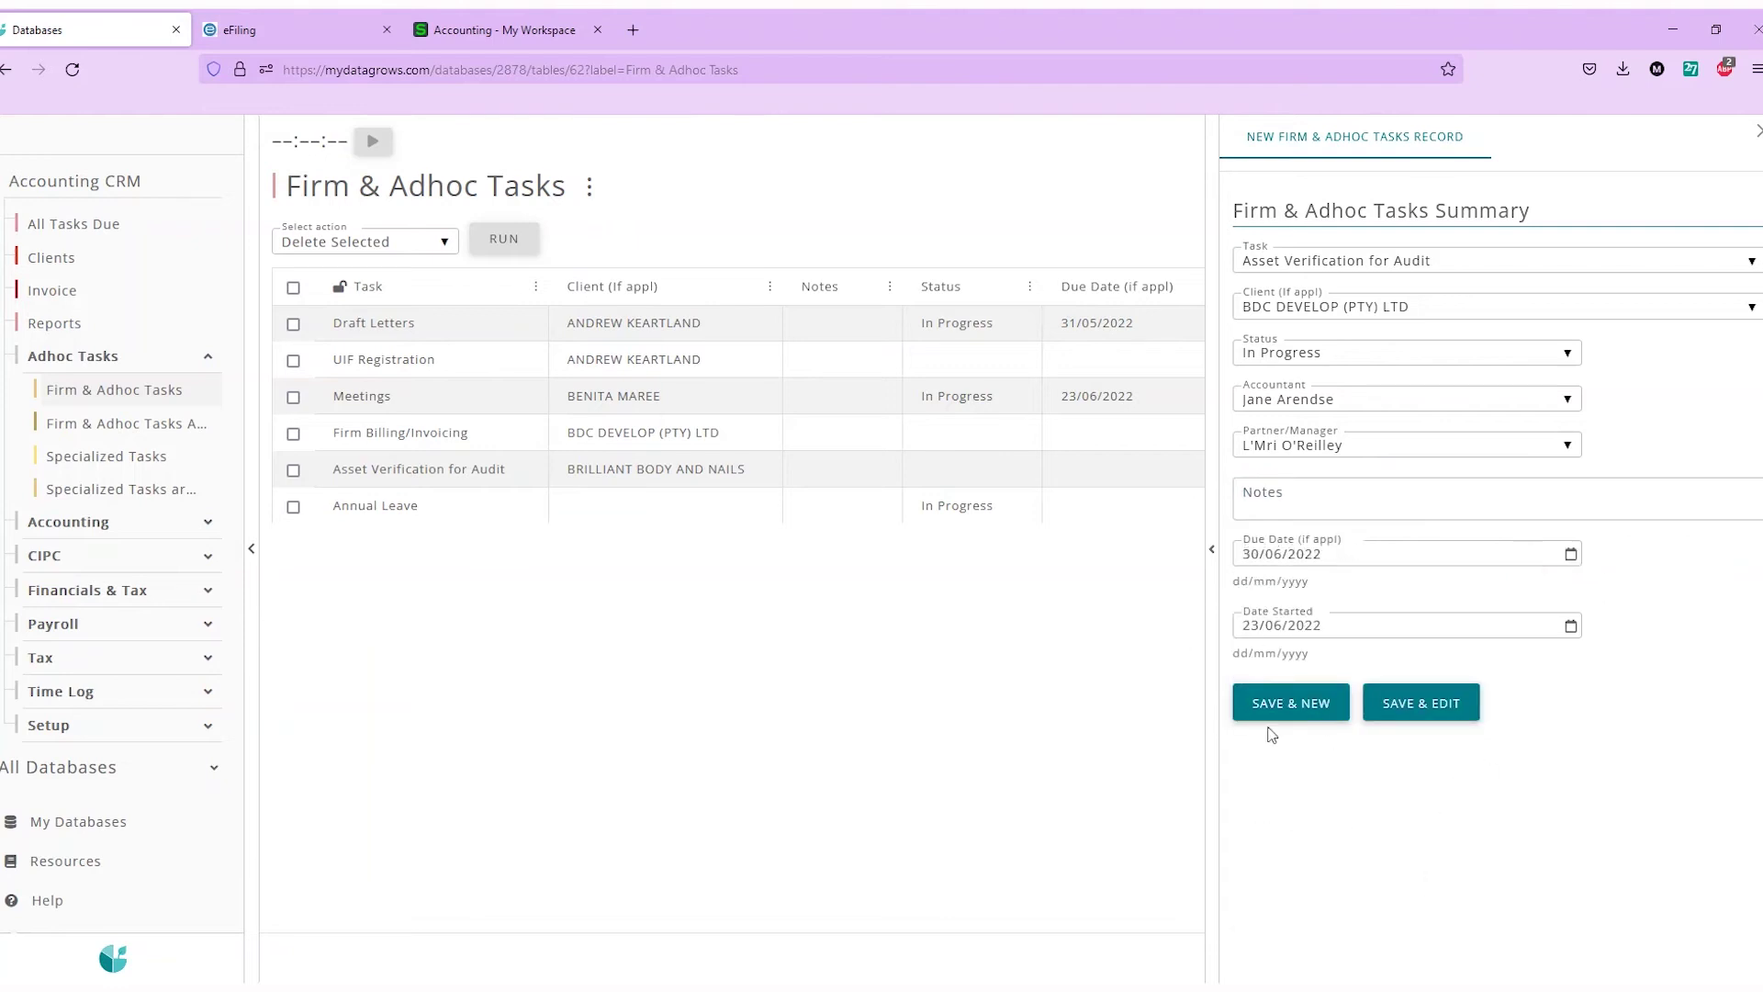
pyautogui.click(1440, 716)
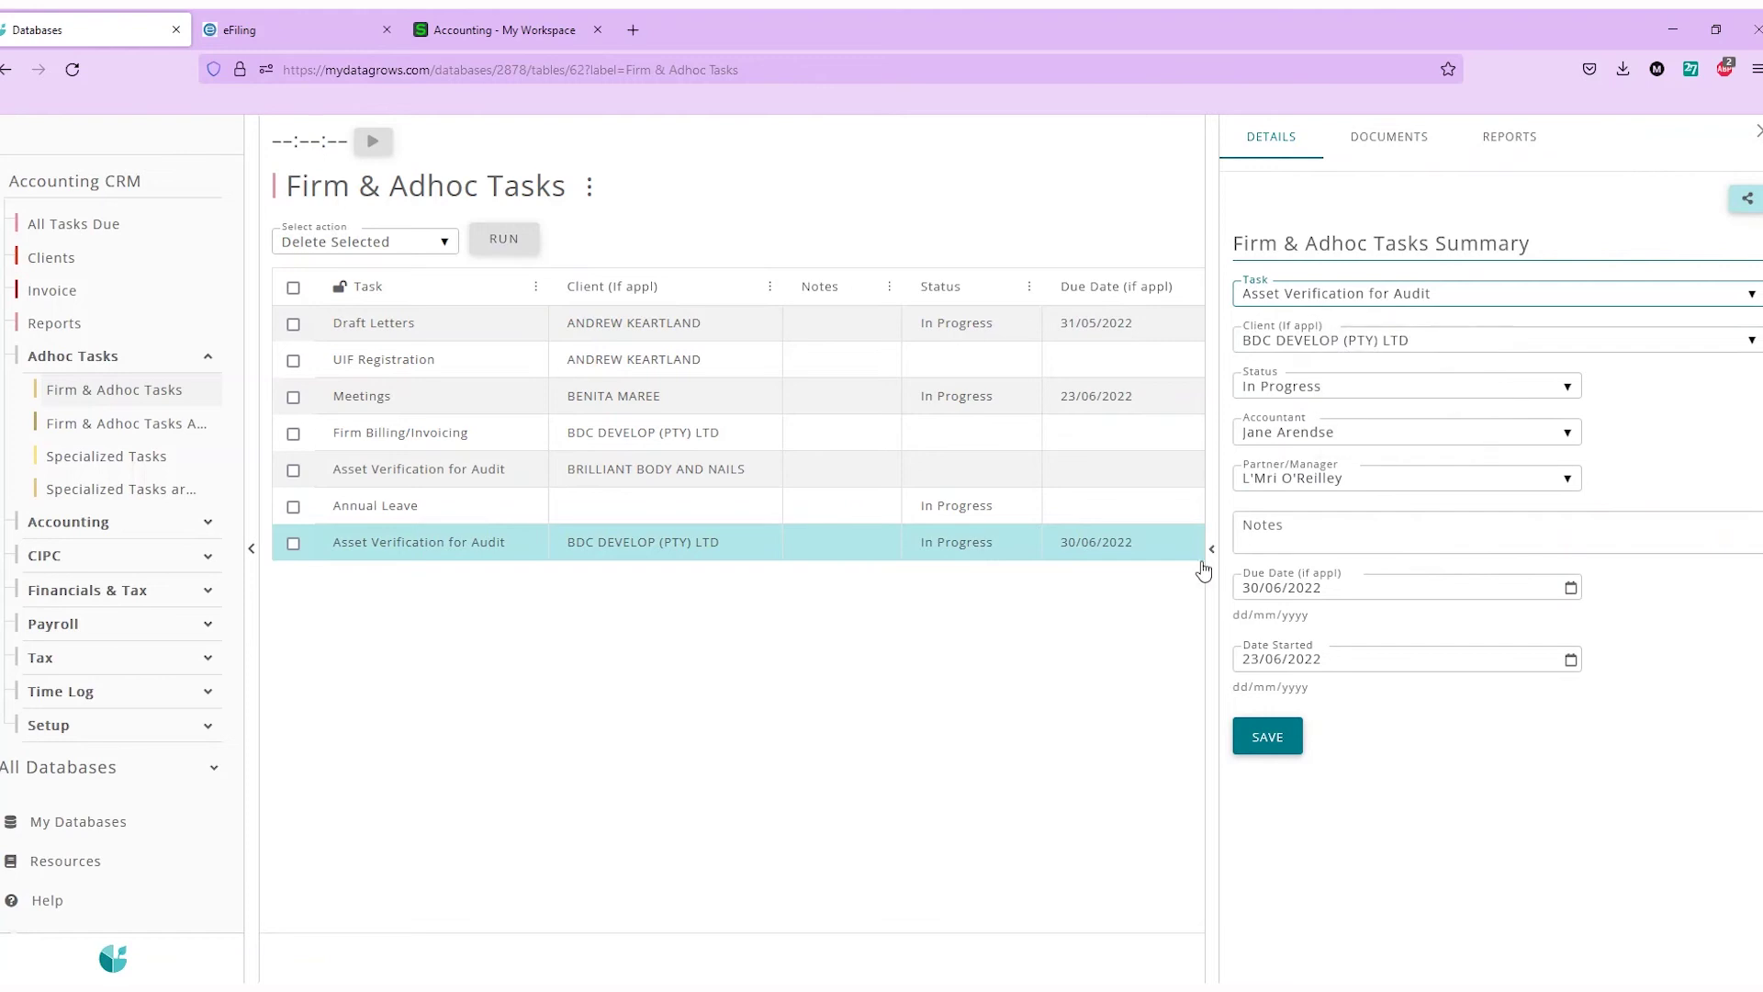
# Set the saved audit task's status to Completed, save it, and check the Firm & Adhoc Tasks Archive
pyautogui.click(1272, 393)
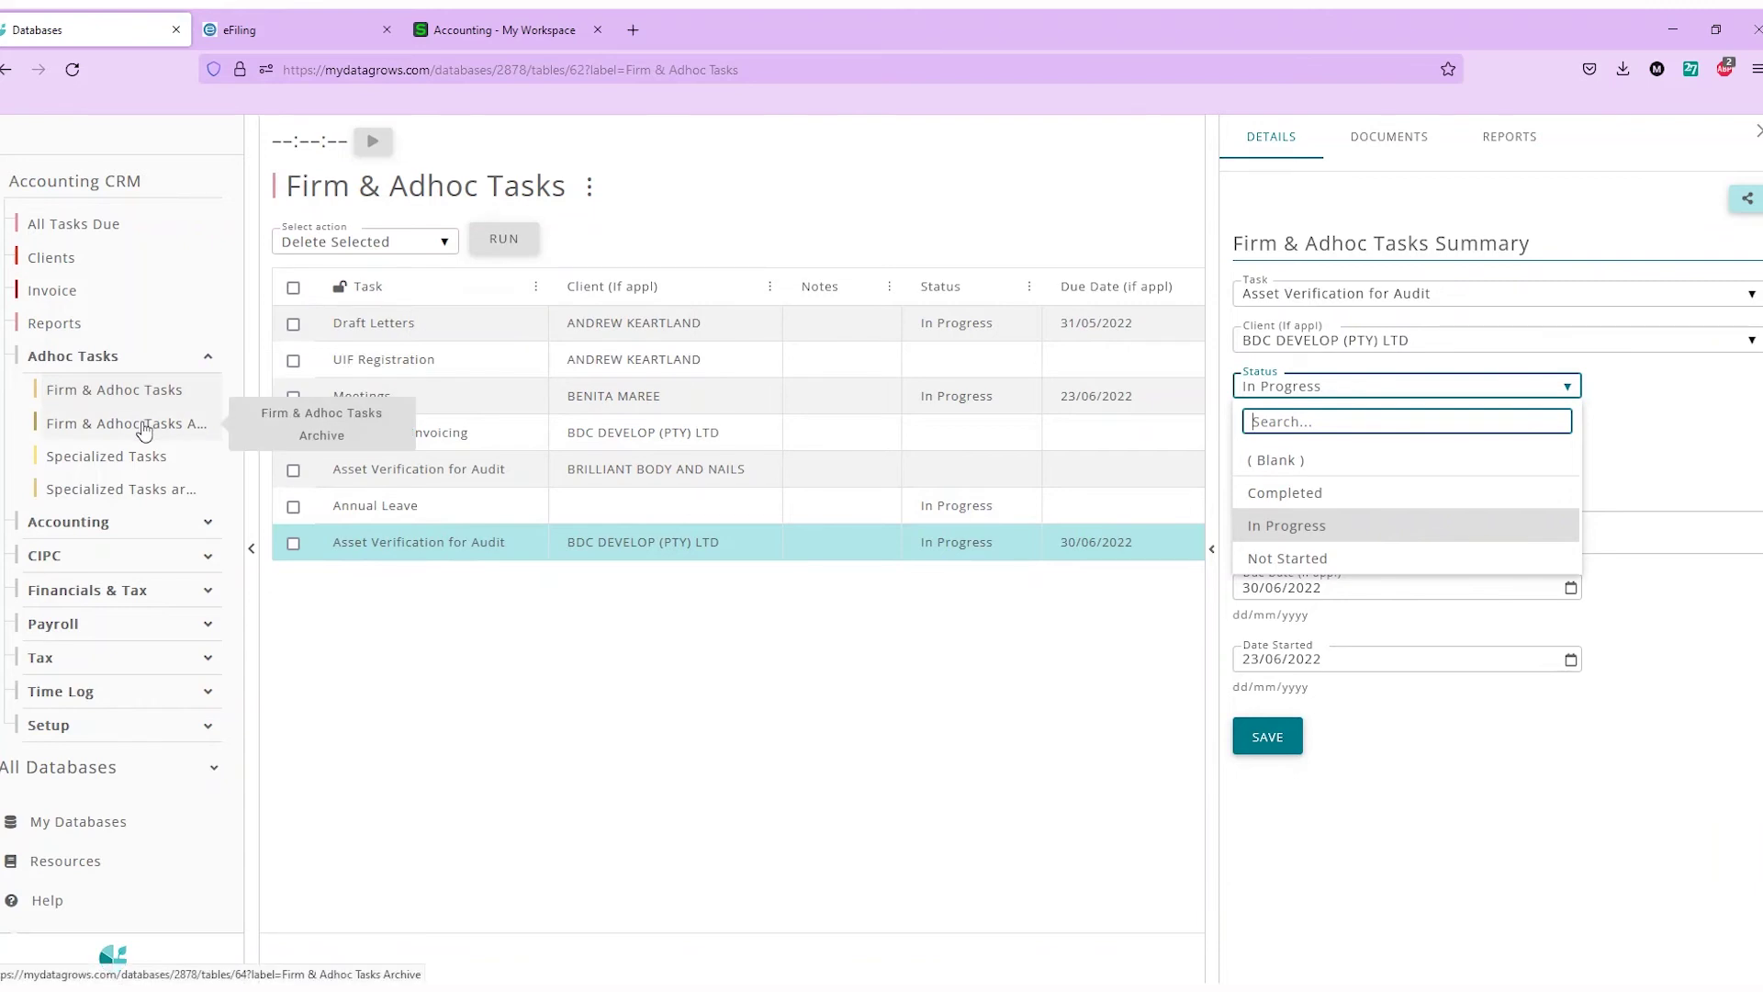
pyautogui.click(1283, 500)
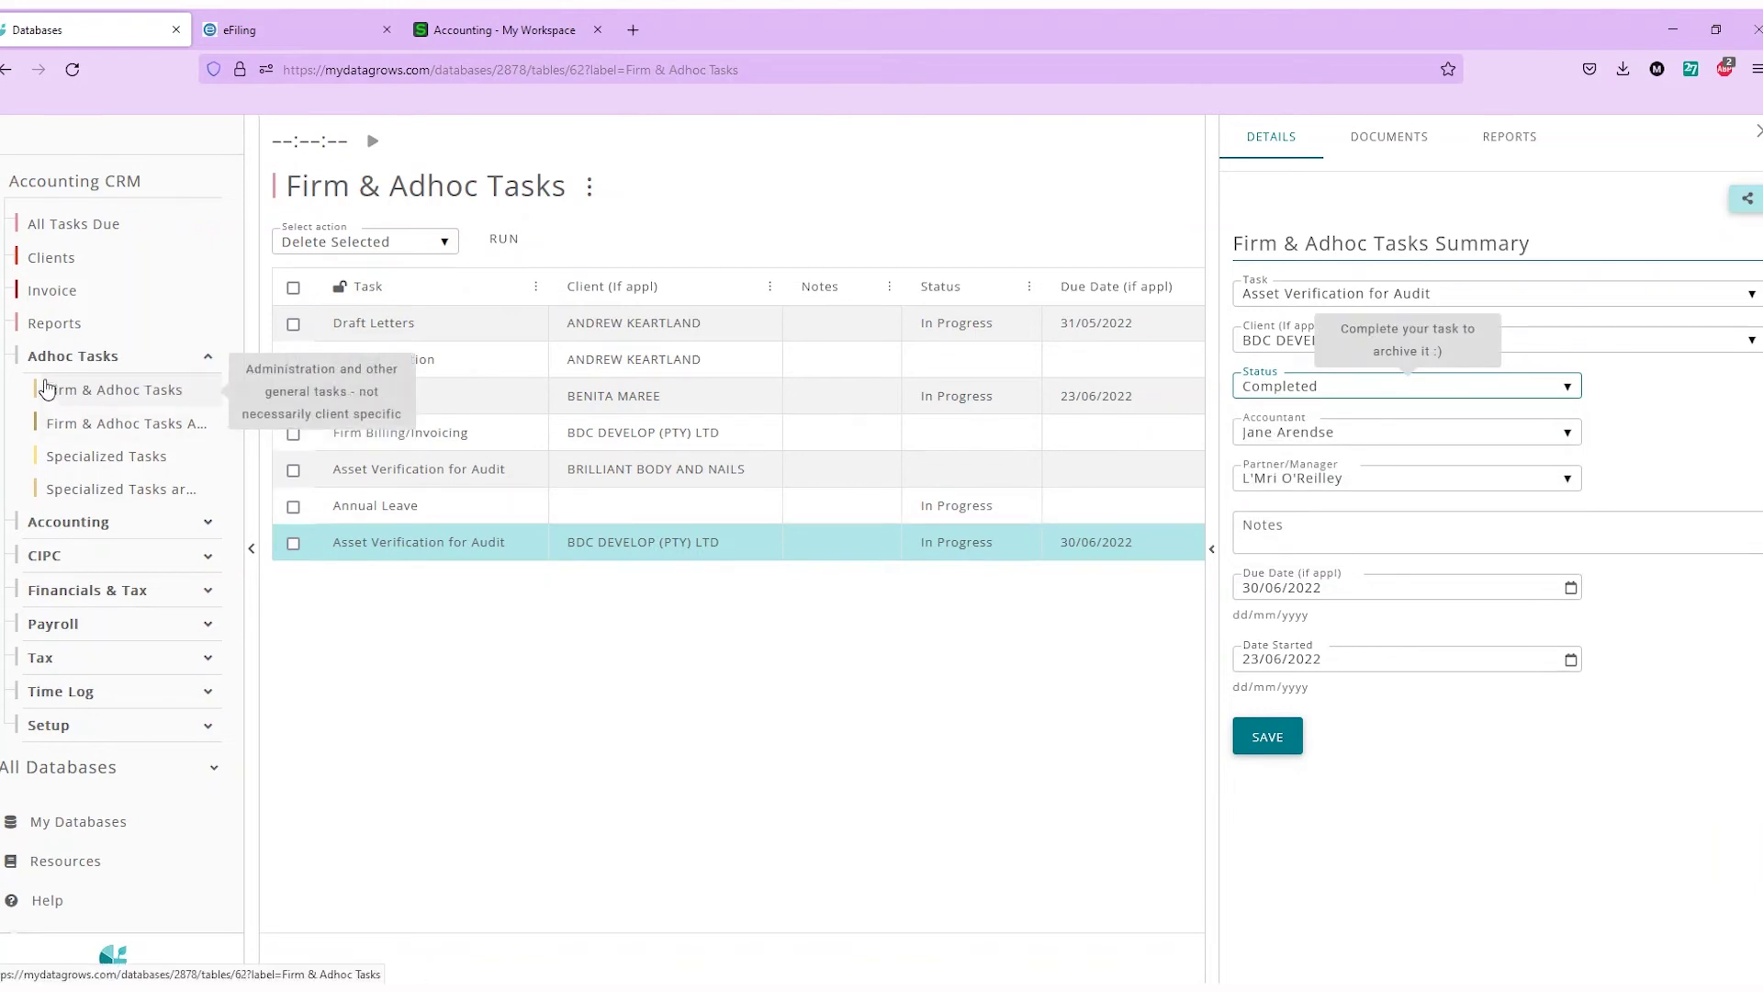
pyautogui.click(46, 388)
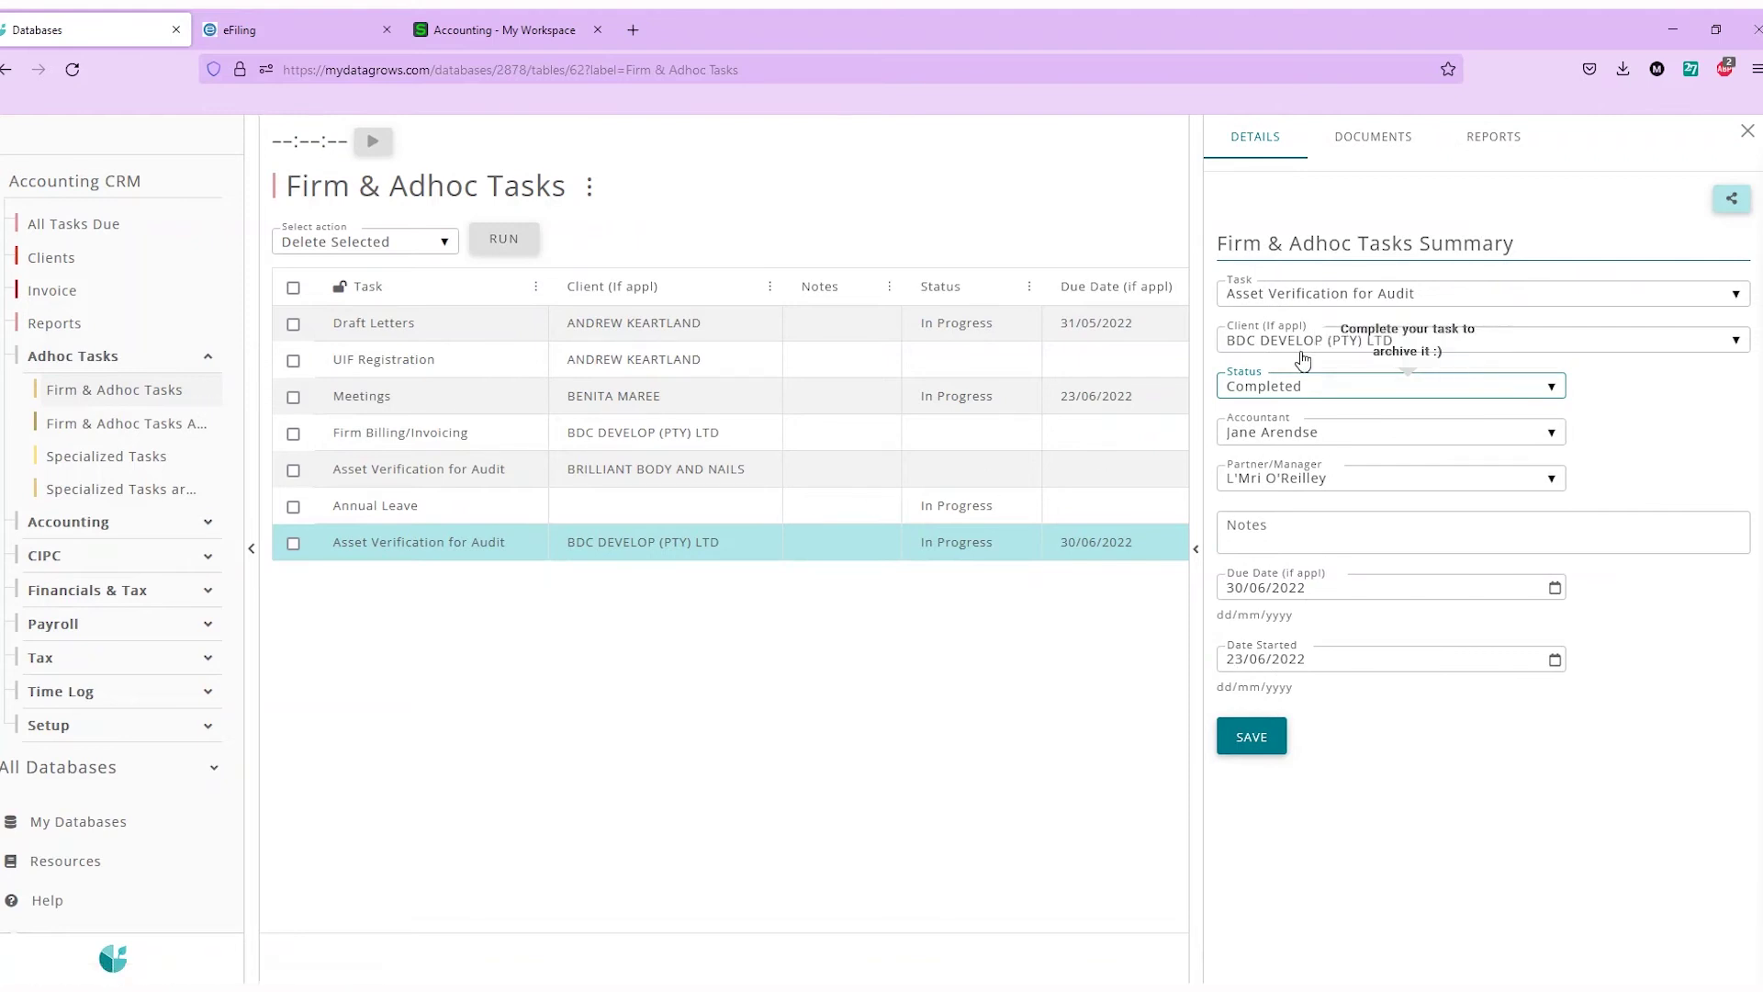
pyautogui.click(1253, 740)
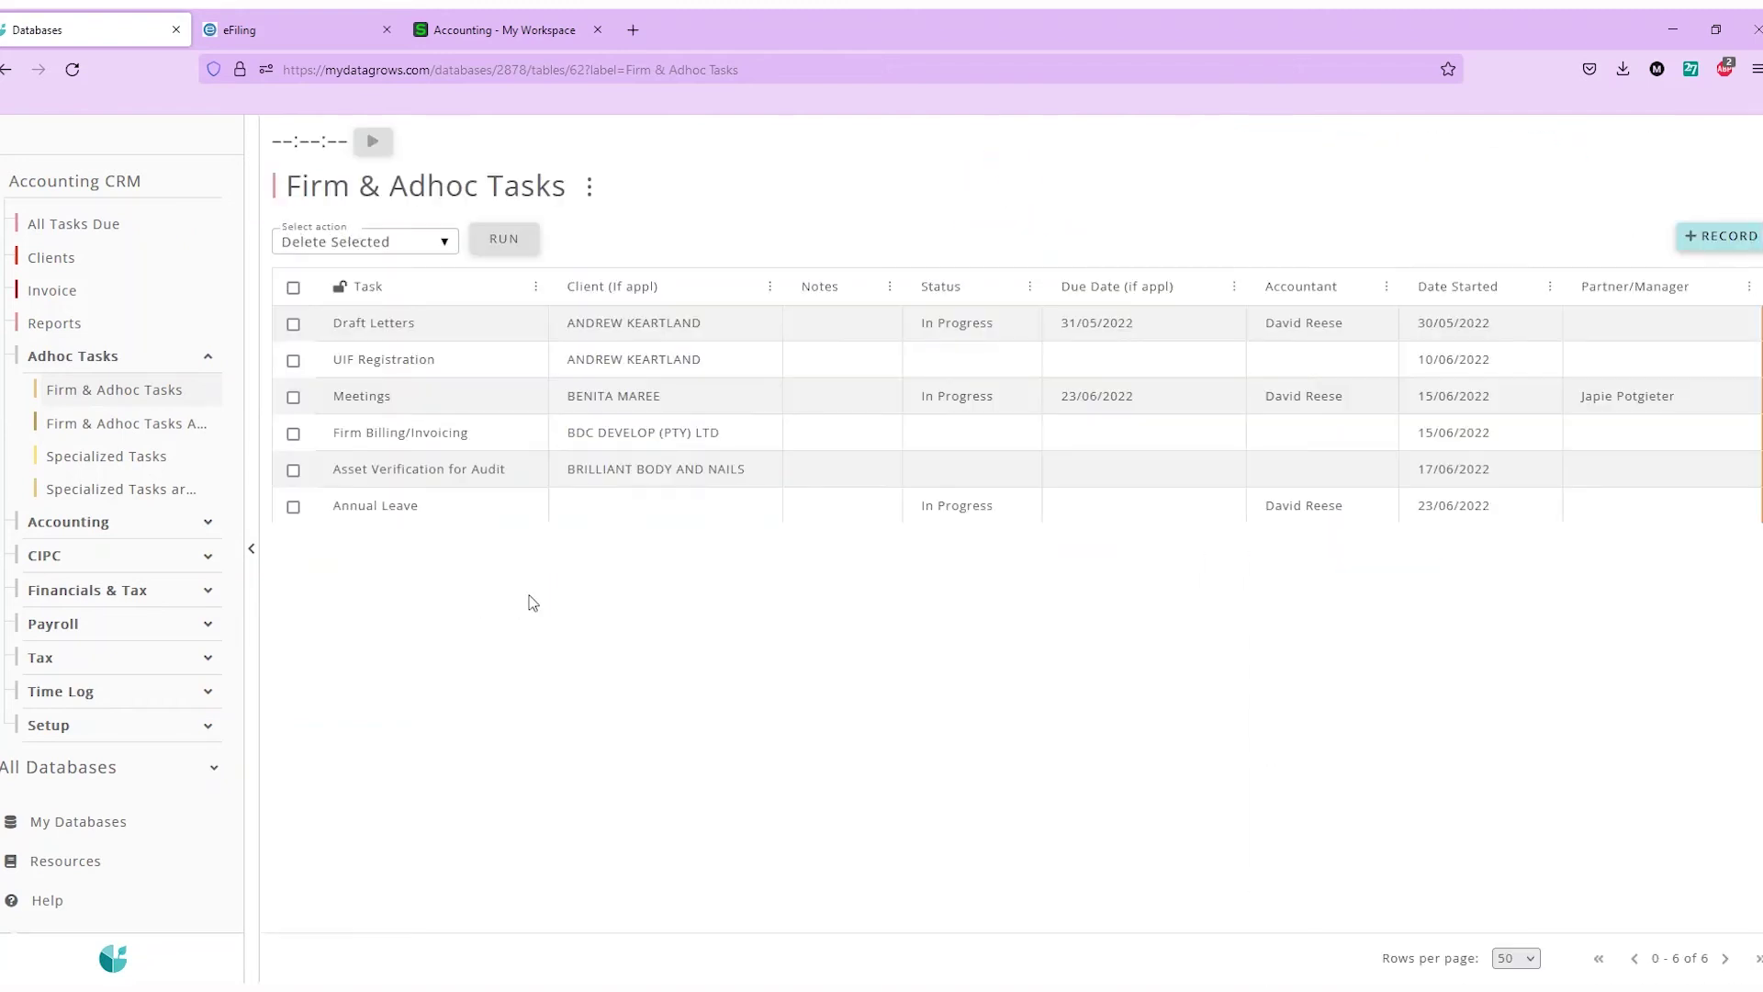
pyautogui.click(117, 426)
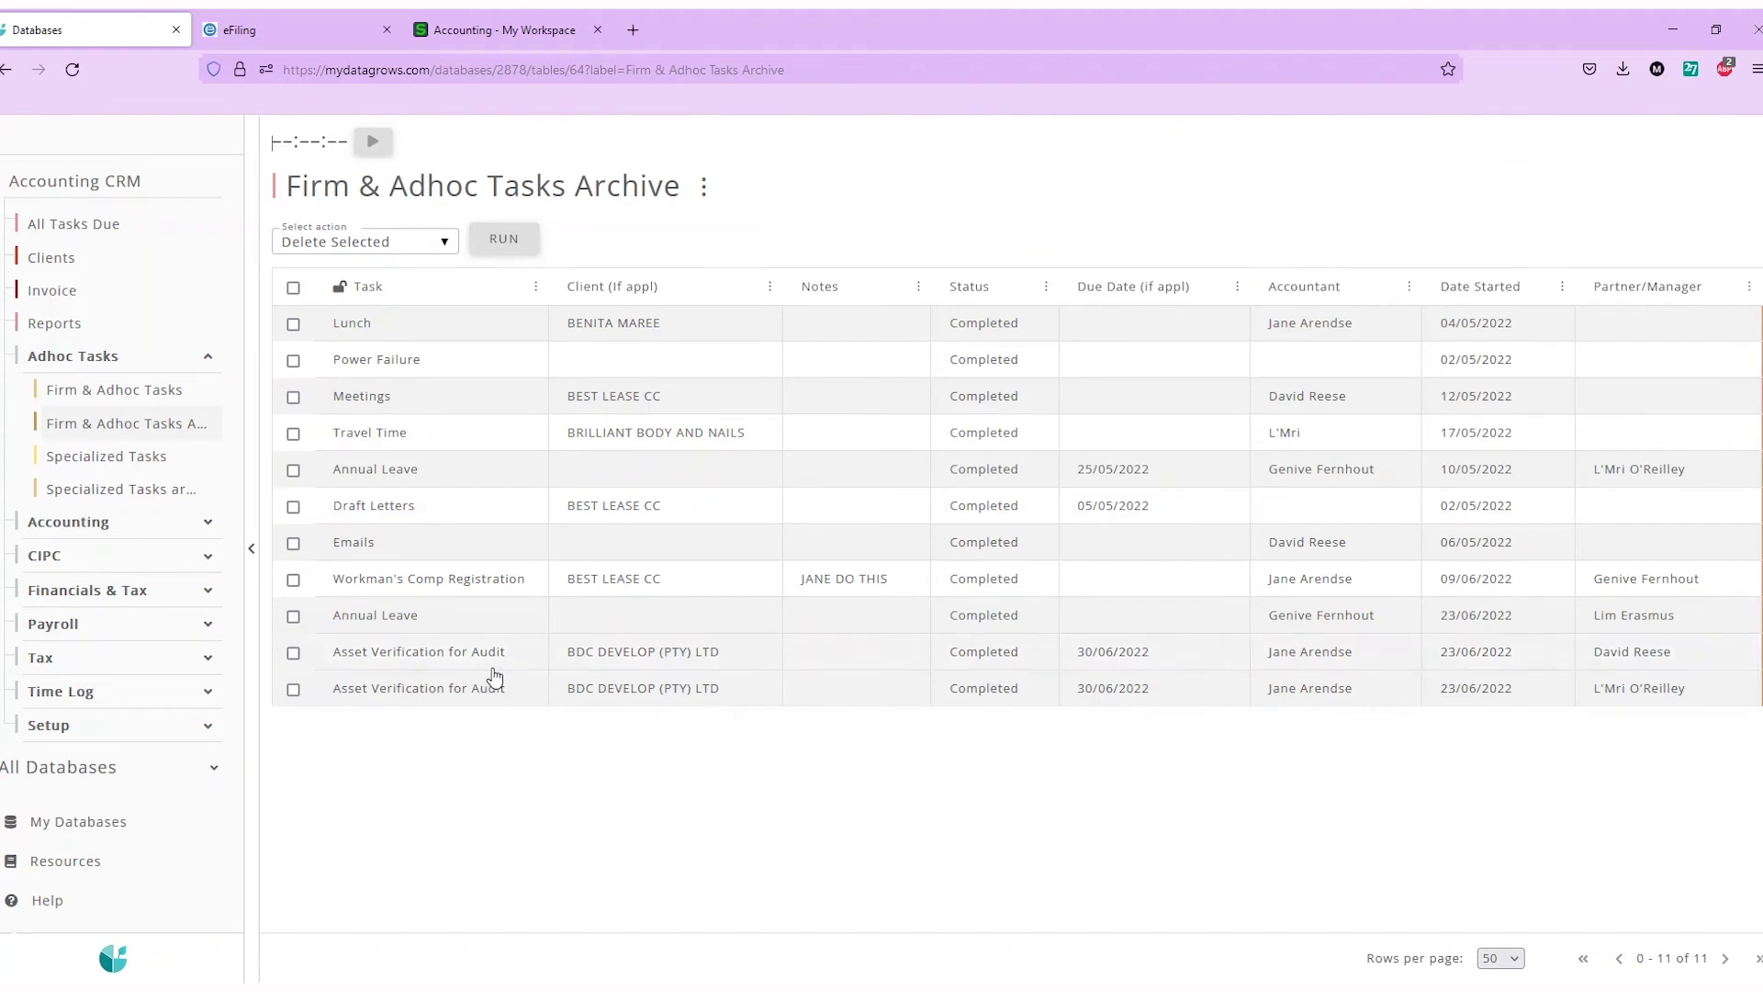
# Return to Firm & Adhoc Tasks and start the timer on the Draft Letters task
pyautogui.click(114, 389)
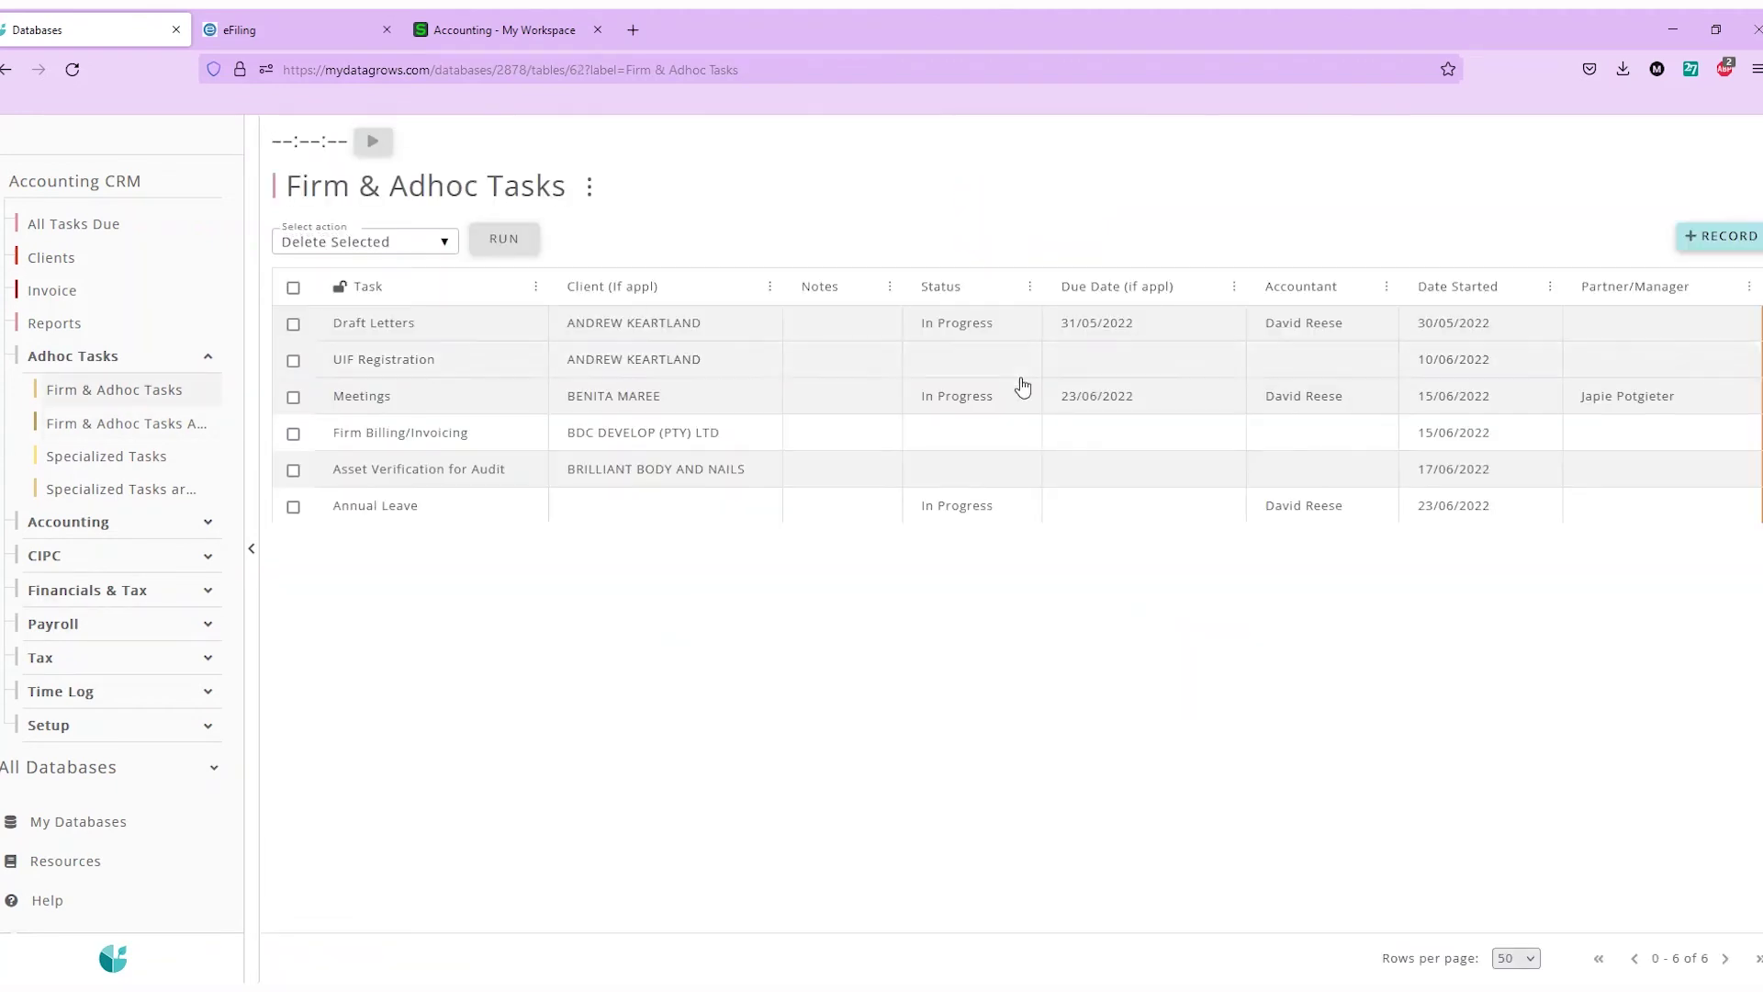
pyautogui.click(647, 325)
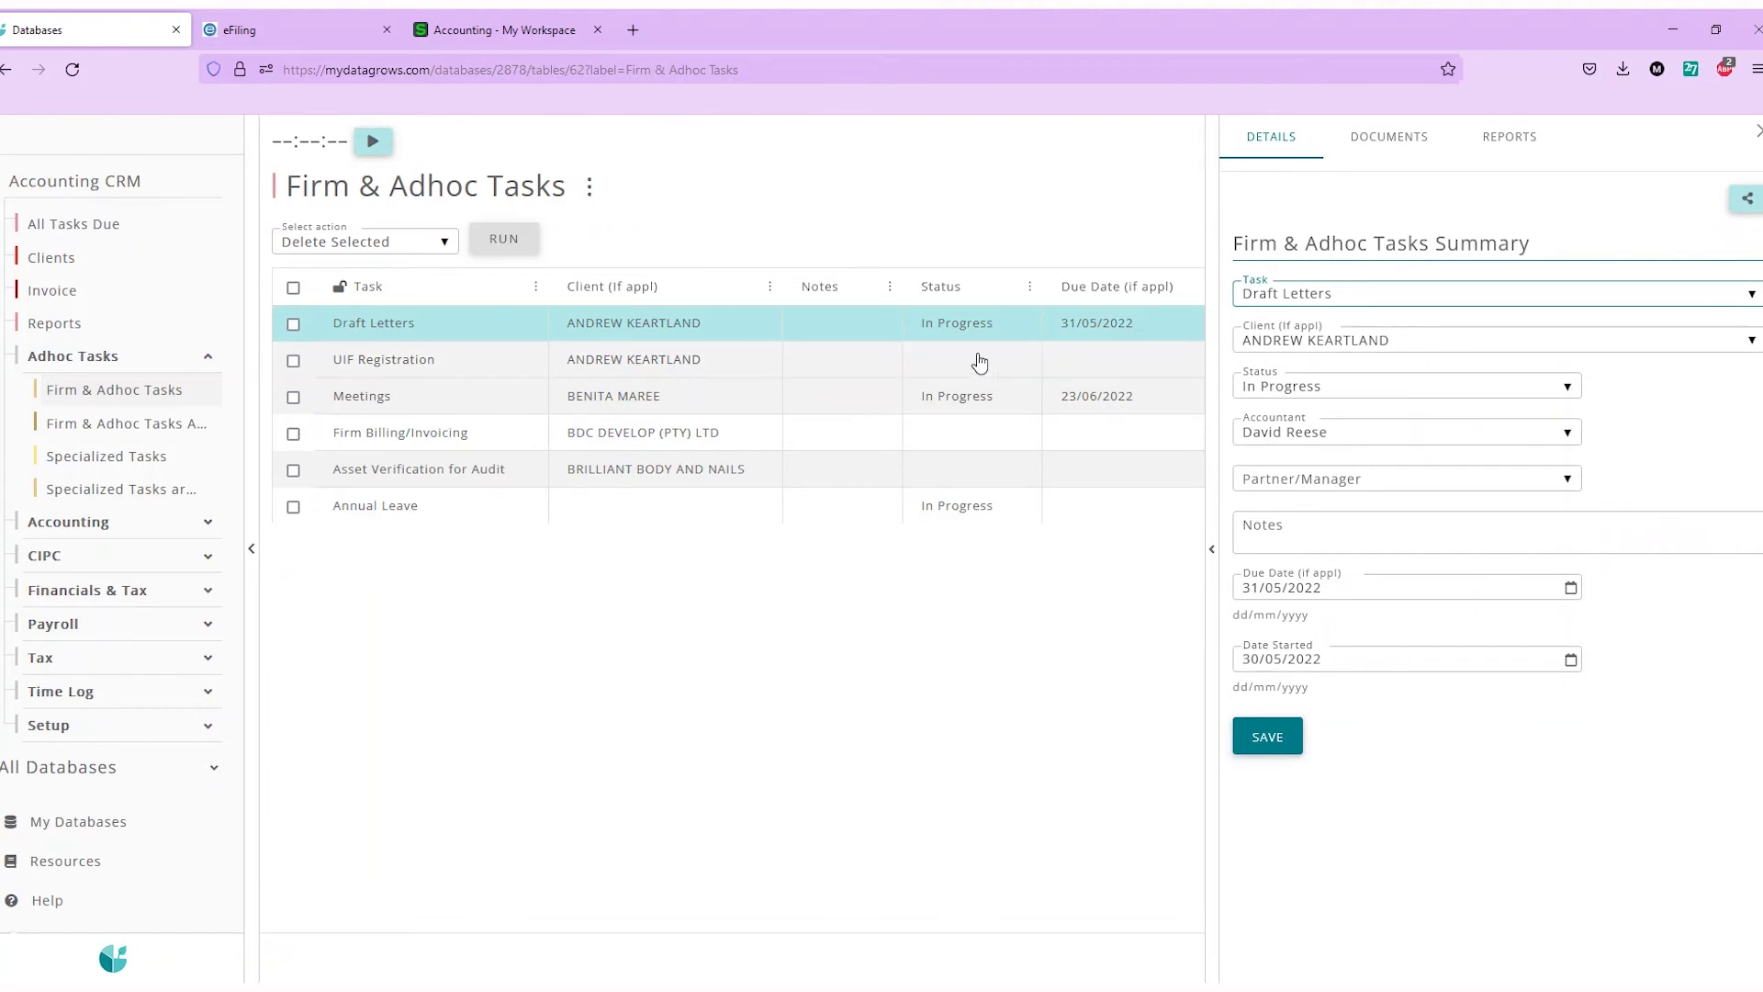
pyautogui.click(372, 141)
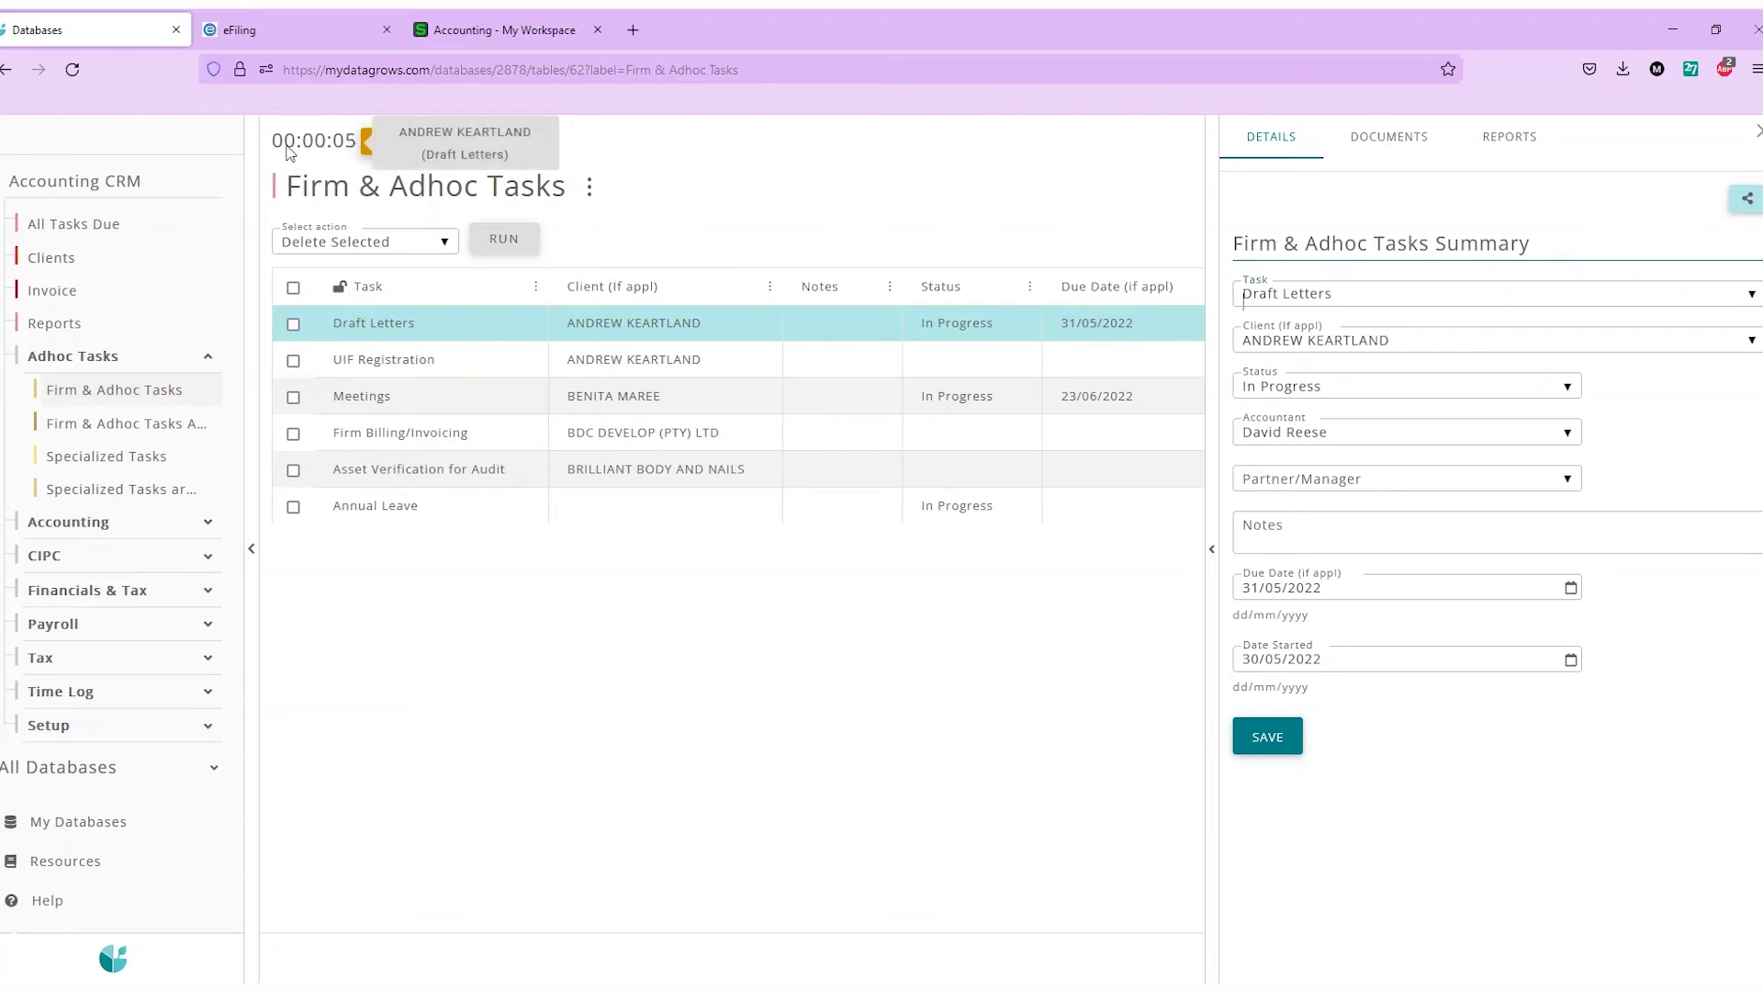
# Open the Time Log, find the Draft Letters entry at the end of the list, and stop the running timer
pyautogui.click(108, 698)
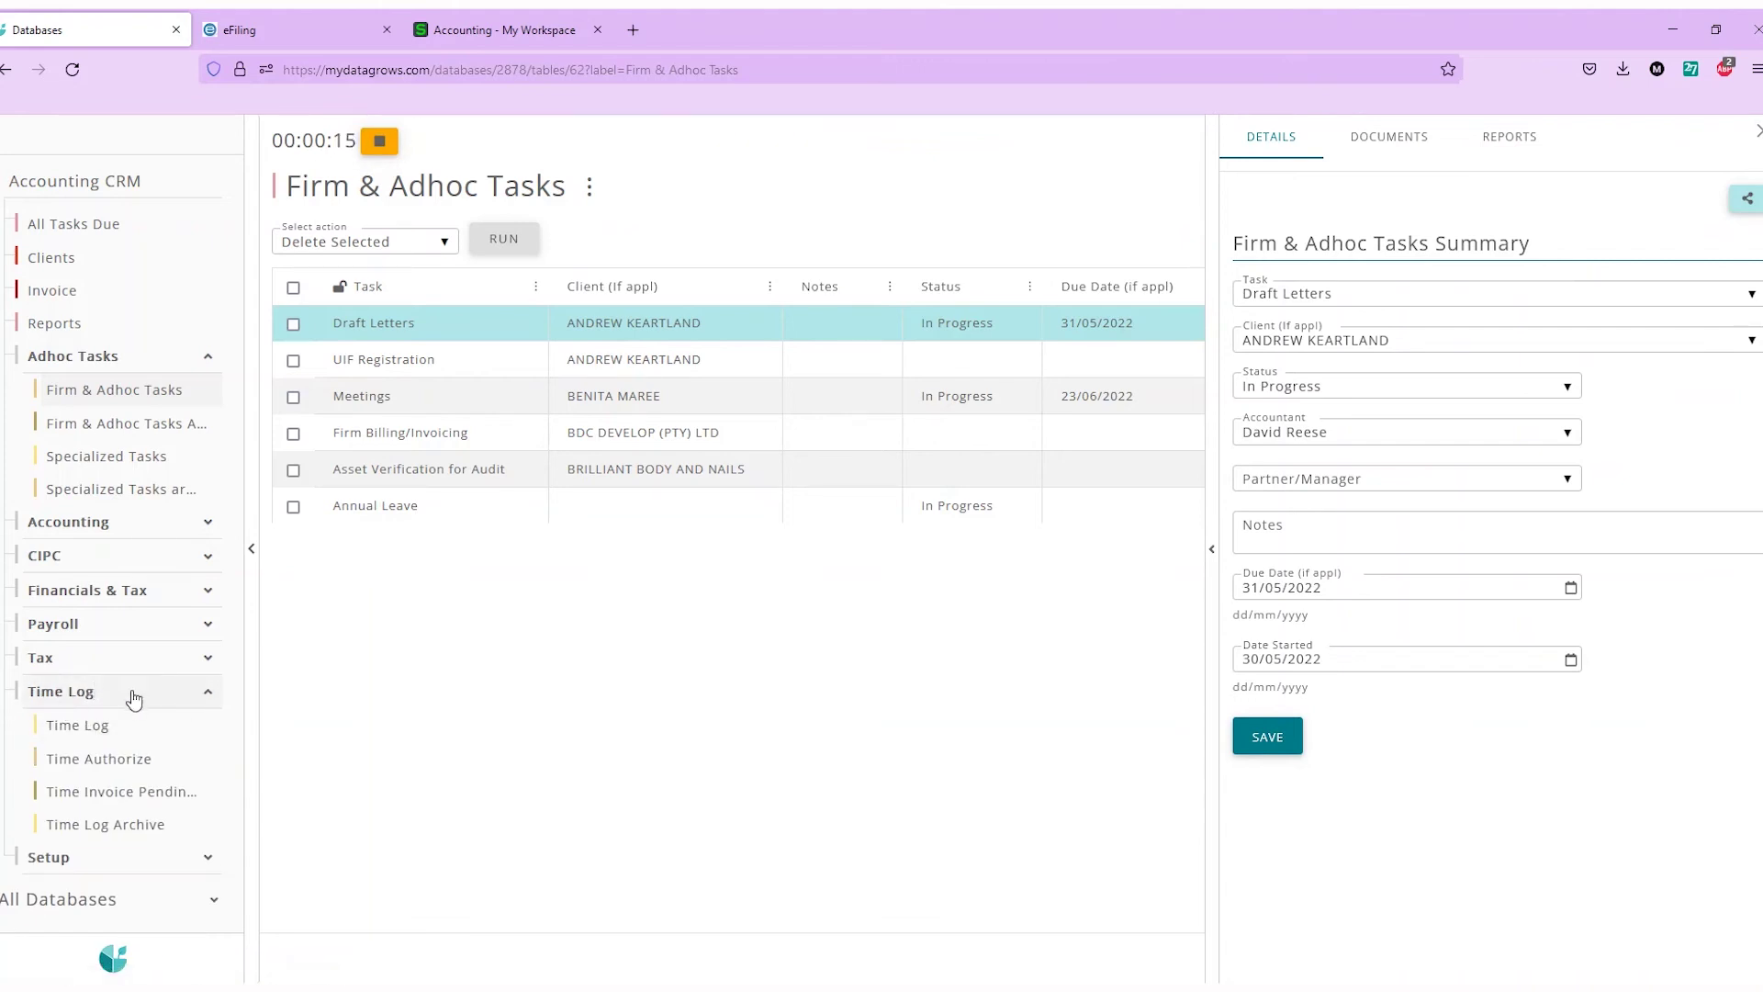
pyautogui.click(85, 725)
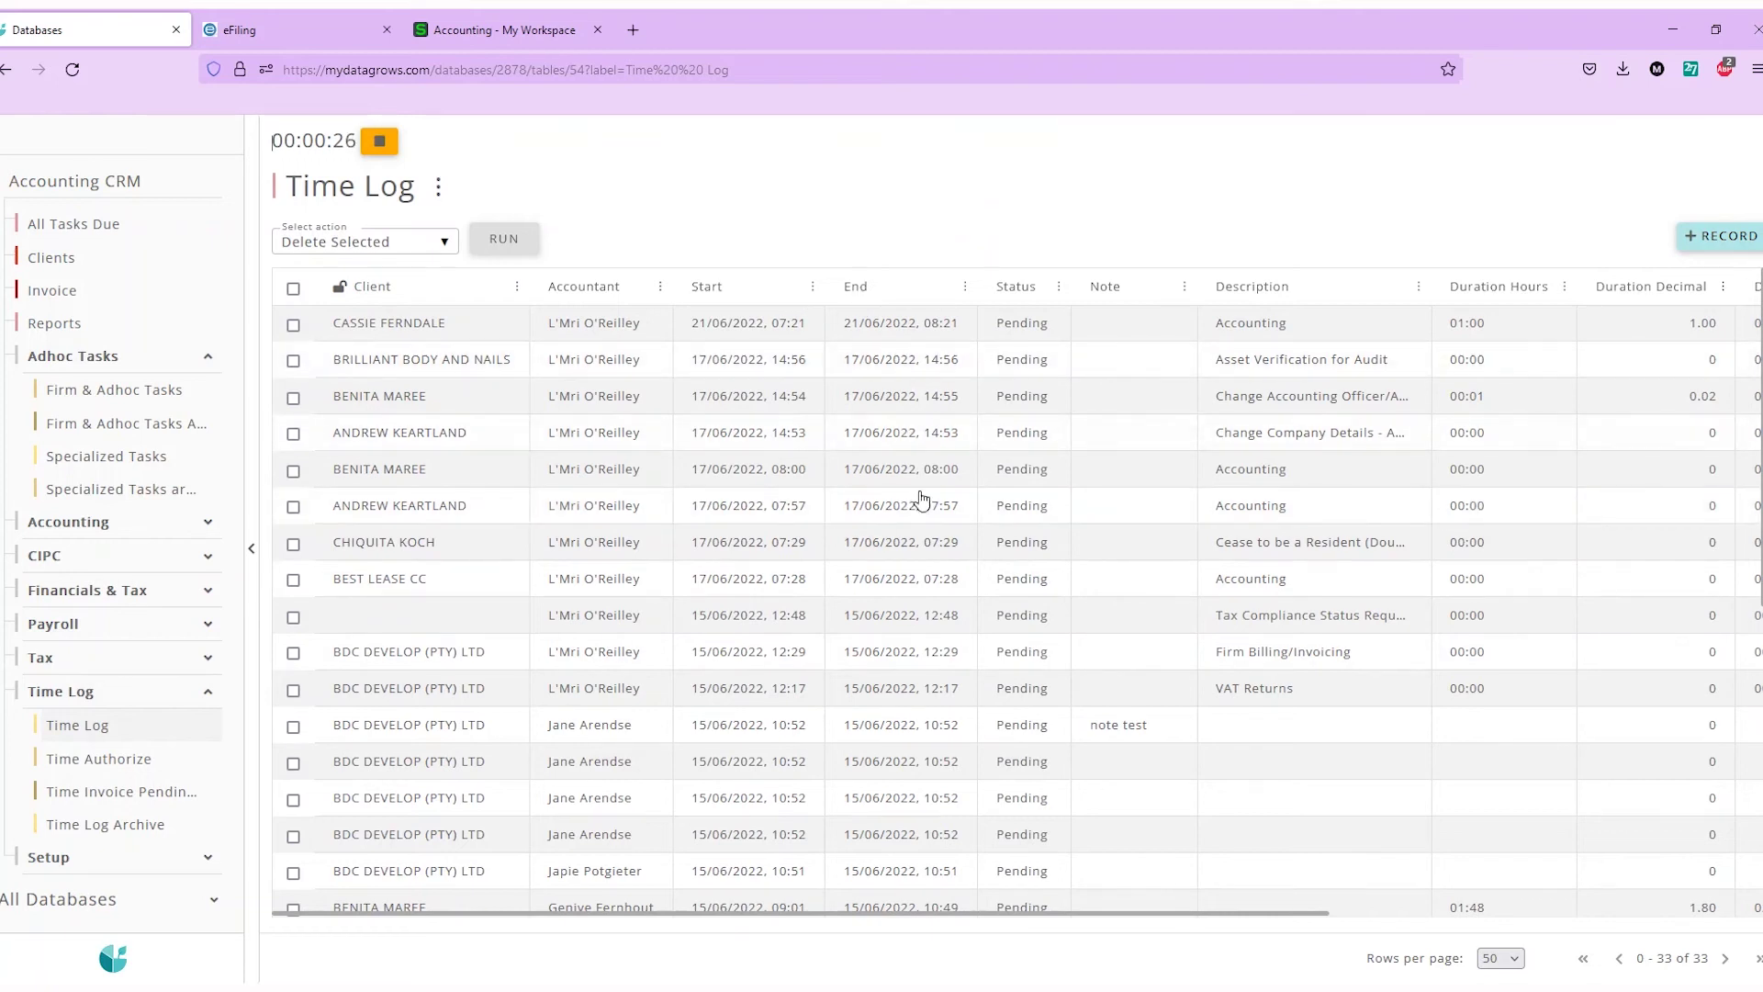
pyautogui.scroll(-6, 922, 500)
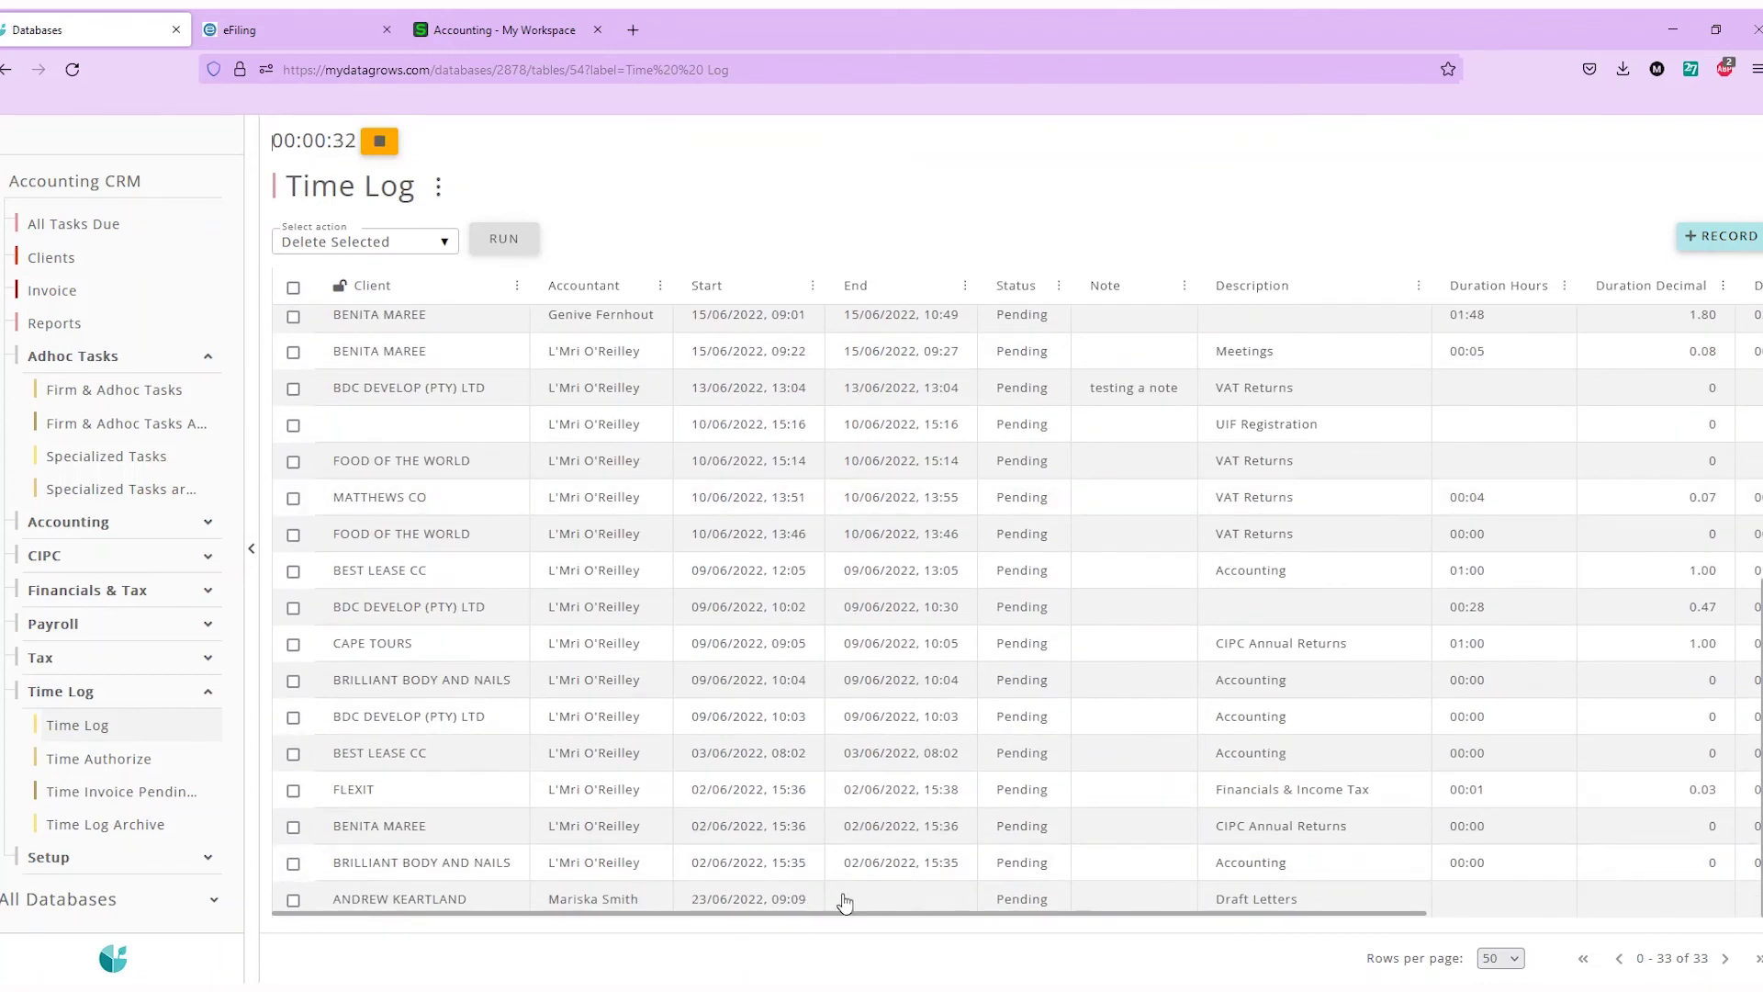
pyautogui.moveTo(292, 149)
pyautogui.click(380, 145)
# Examine the Draft Letters time entry's start, end and note fields, close it, and view the table's duration columns
pyautogui.click(784, 902)
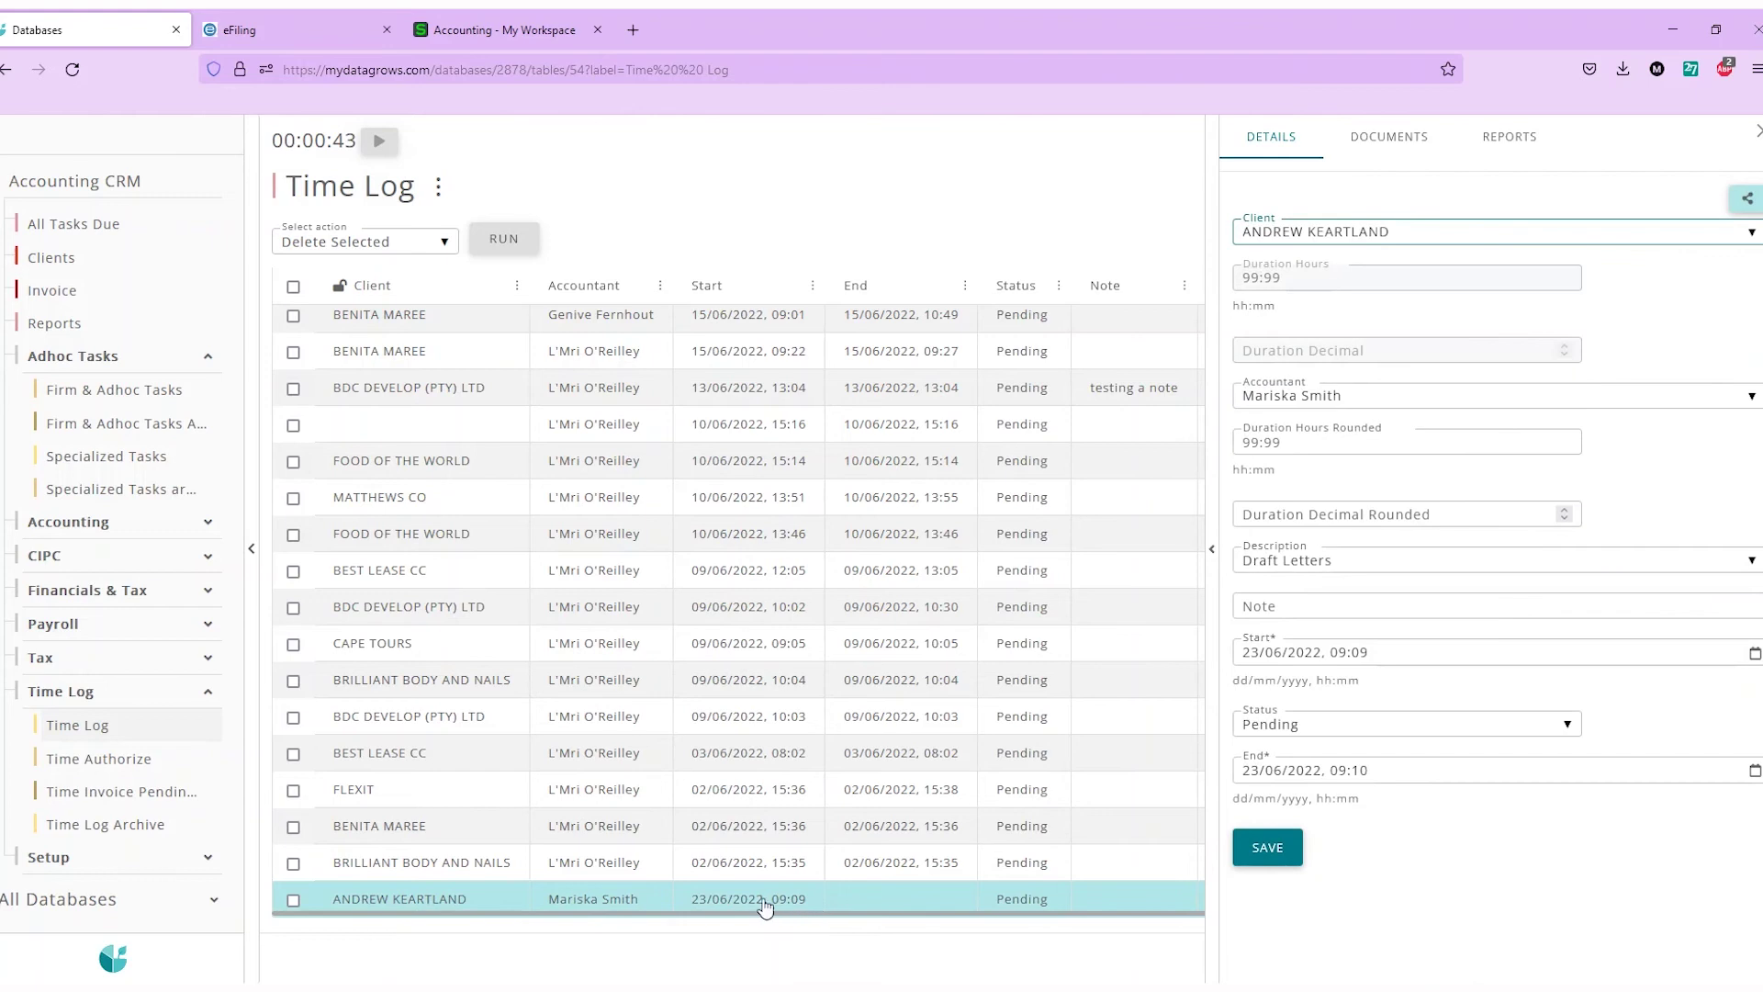
pyautogui.click(1367, 647)
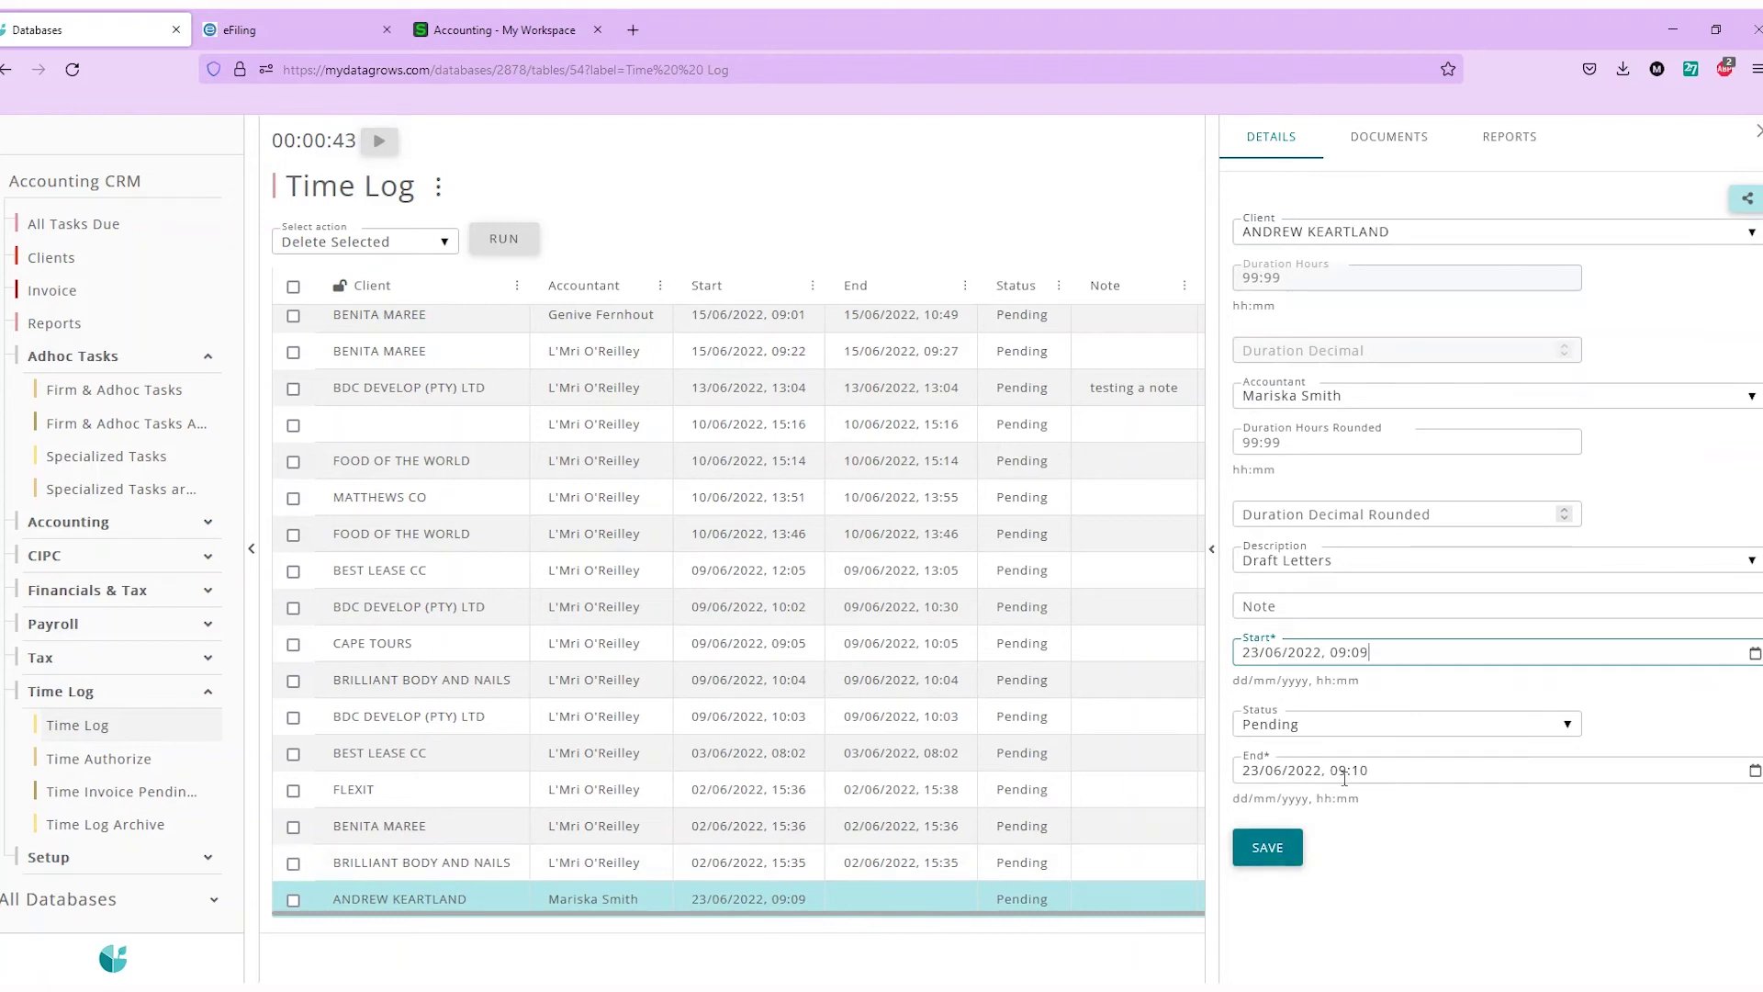
pyautogui.click(1269, 606)
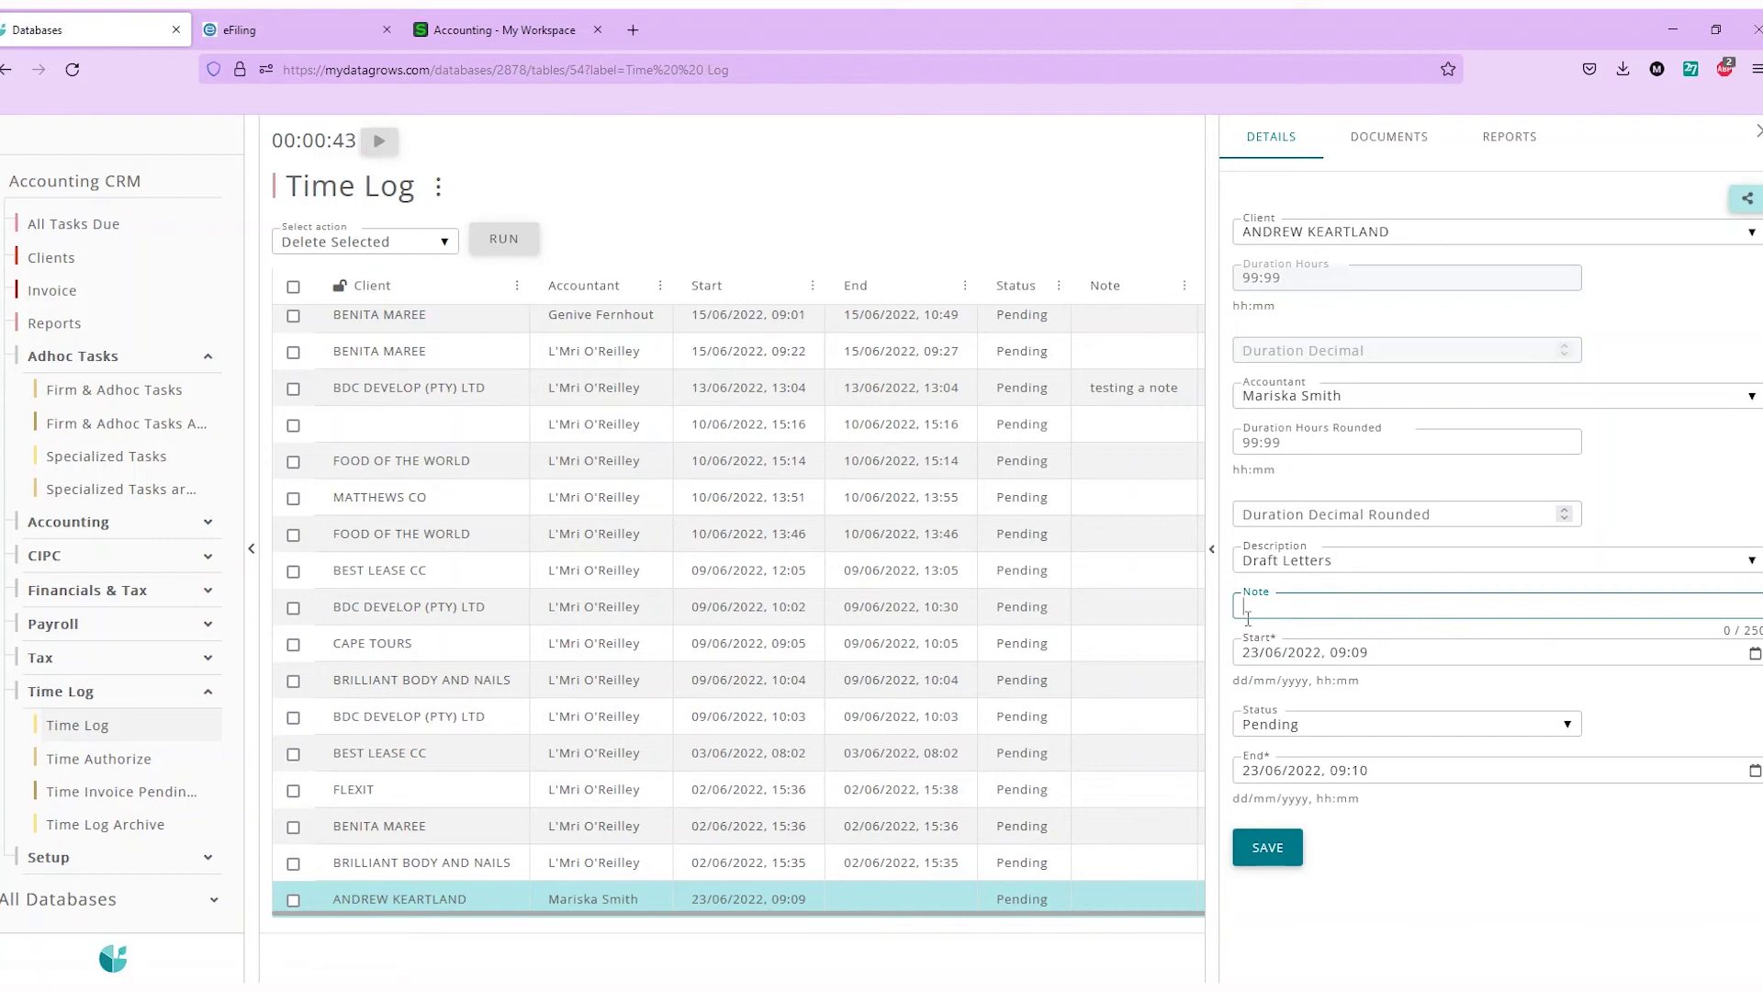
pyautogui.click(1757, 136)
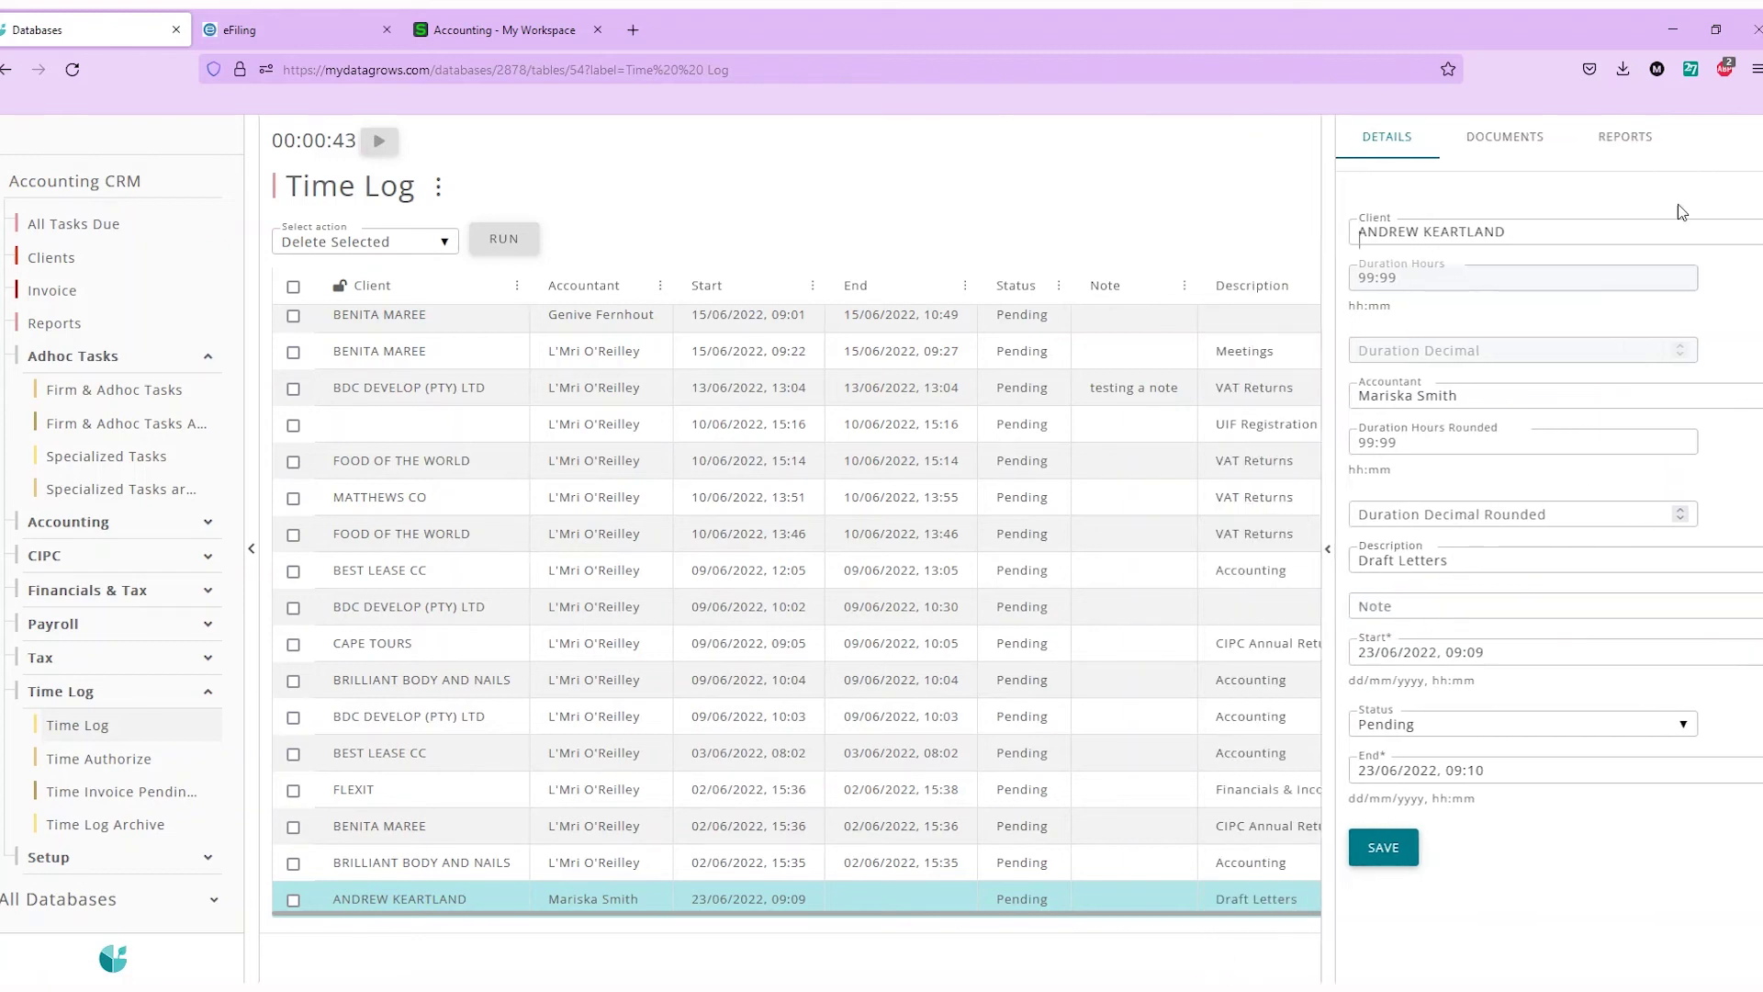
pyautogui.moveTo(1112, 912); pyautogui.dragTo(1438, 911)
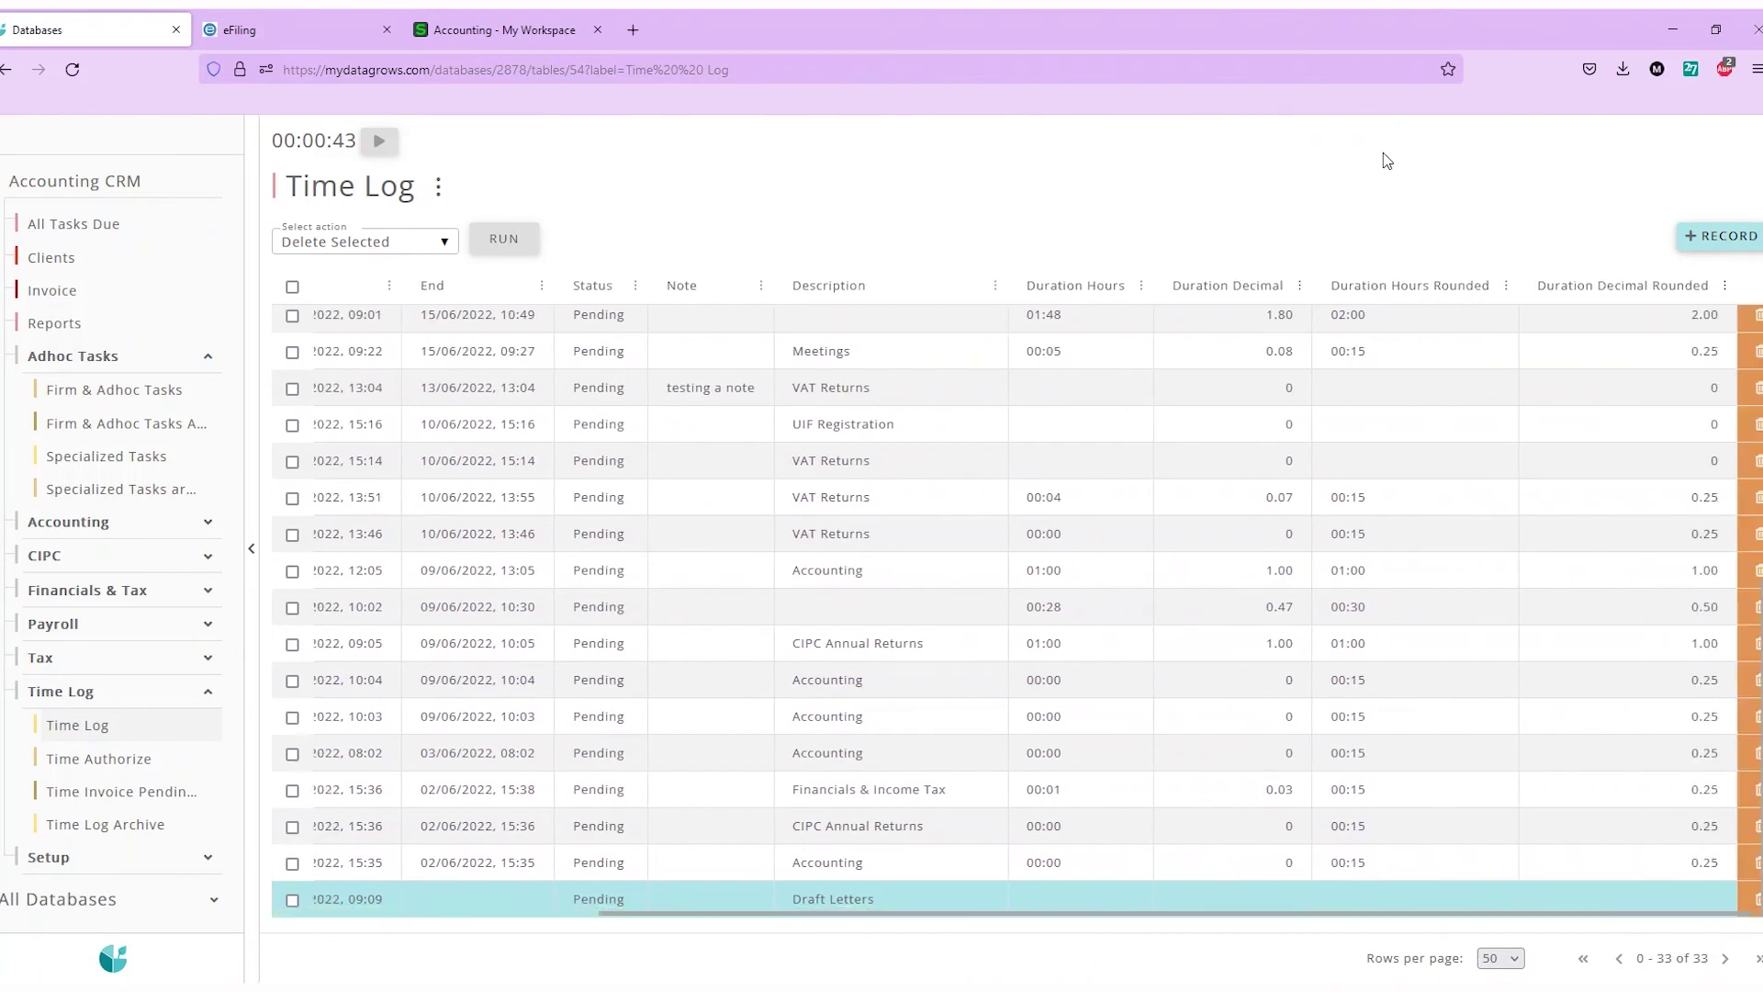
# Open Firm Settings under Setup and view the firm's Time Rounding setting
pyautogui.scroll(-1, 71, 751)
pyautogui.scroll(-1, 74, 753)
pyautogui.click(53, 667)
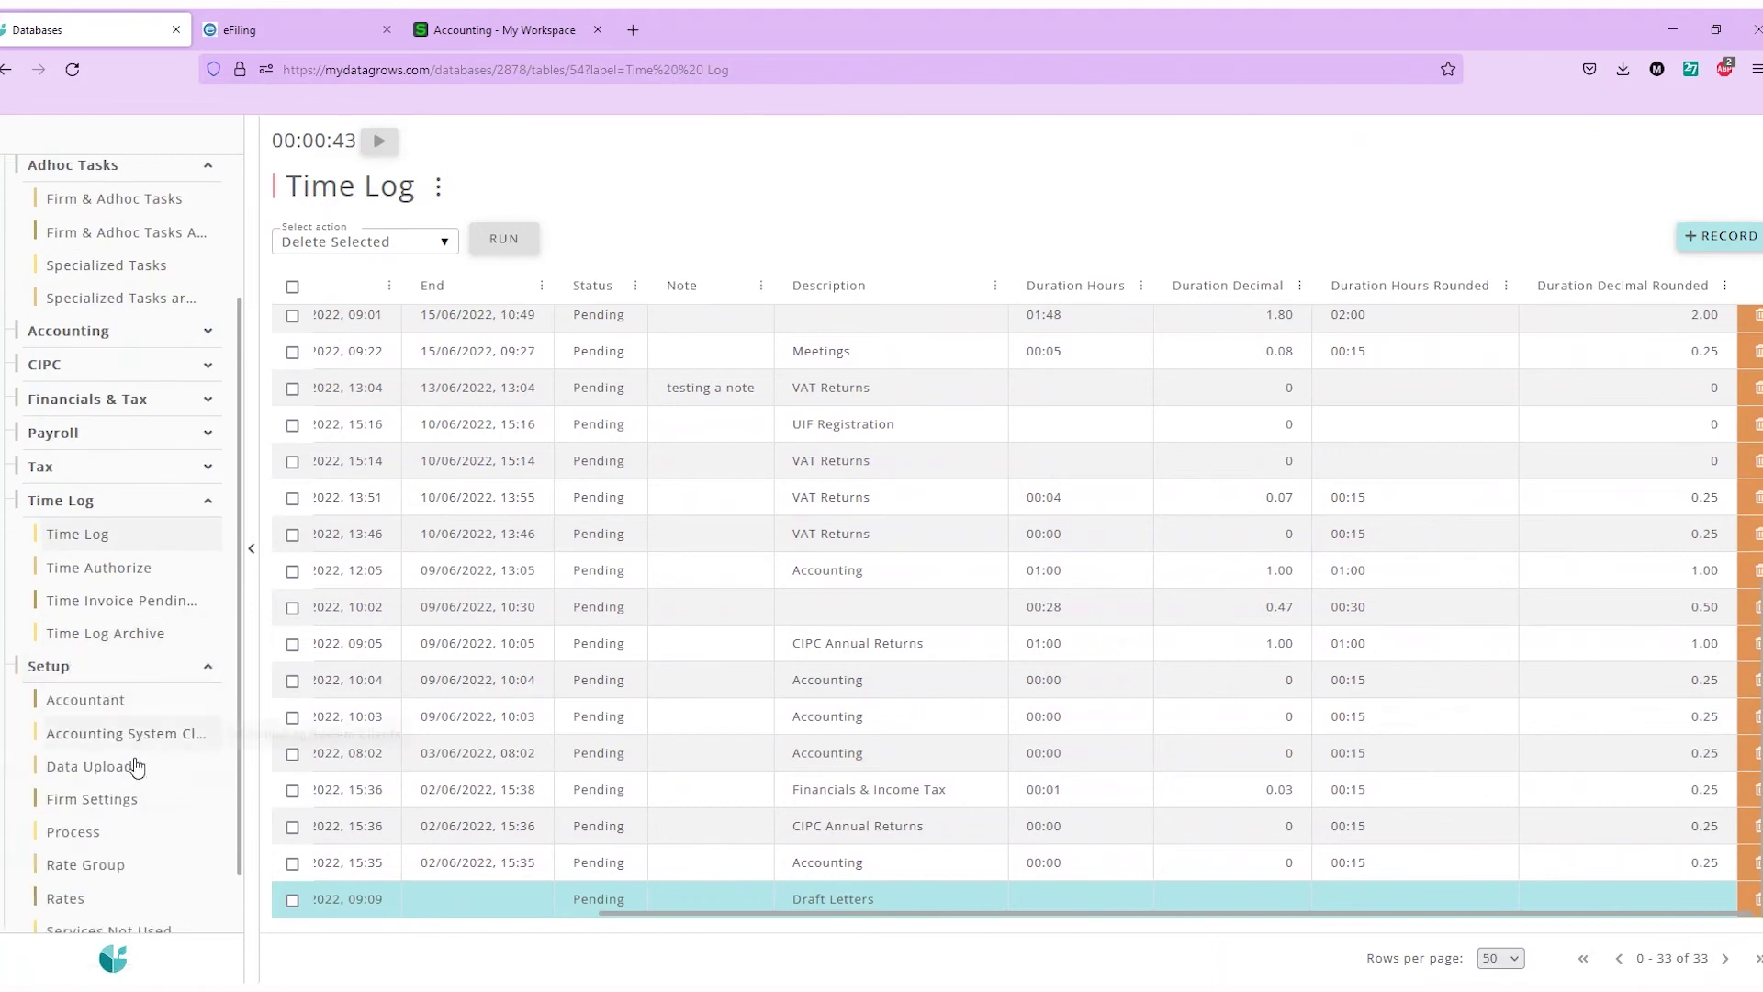
pyautogui.click(103, 802)
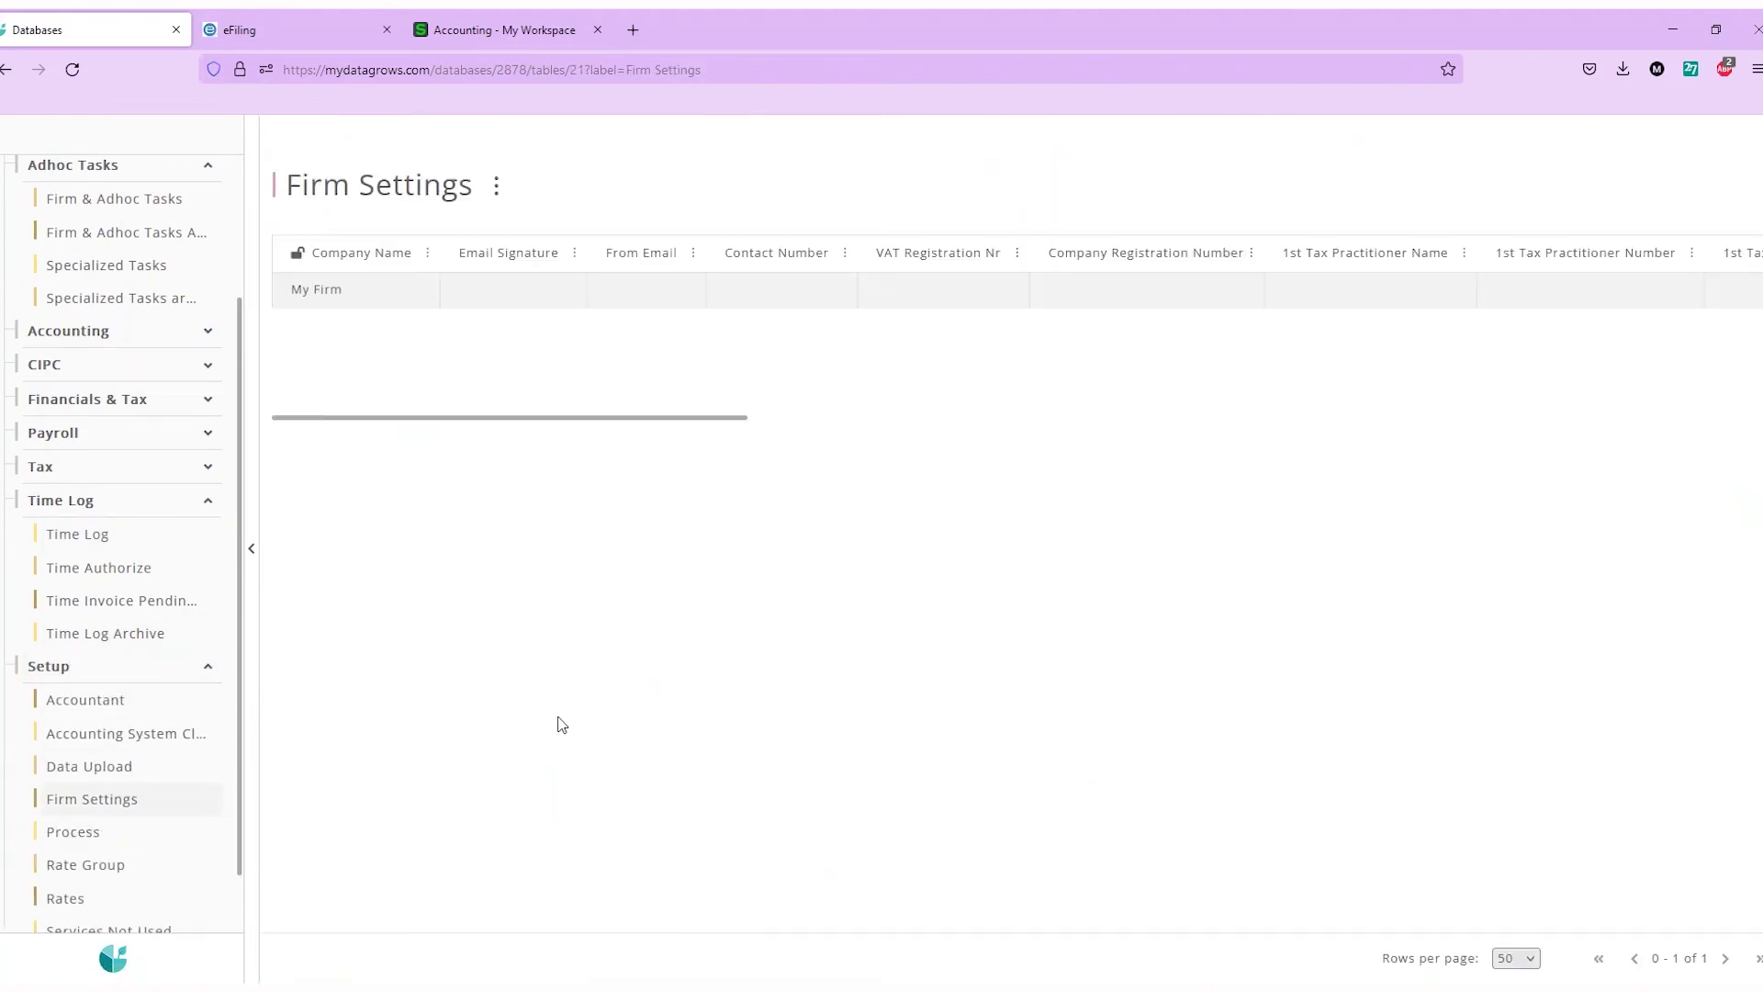
pyautogui.moveTo(503, 416); pyautogui.dragTo(1181, 418)
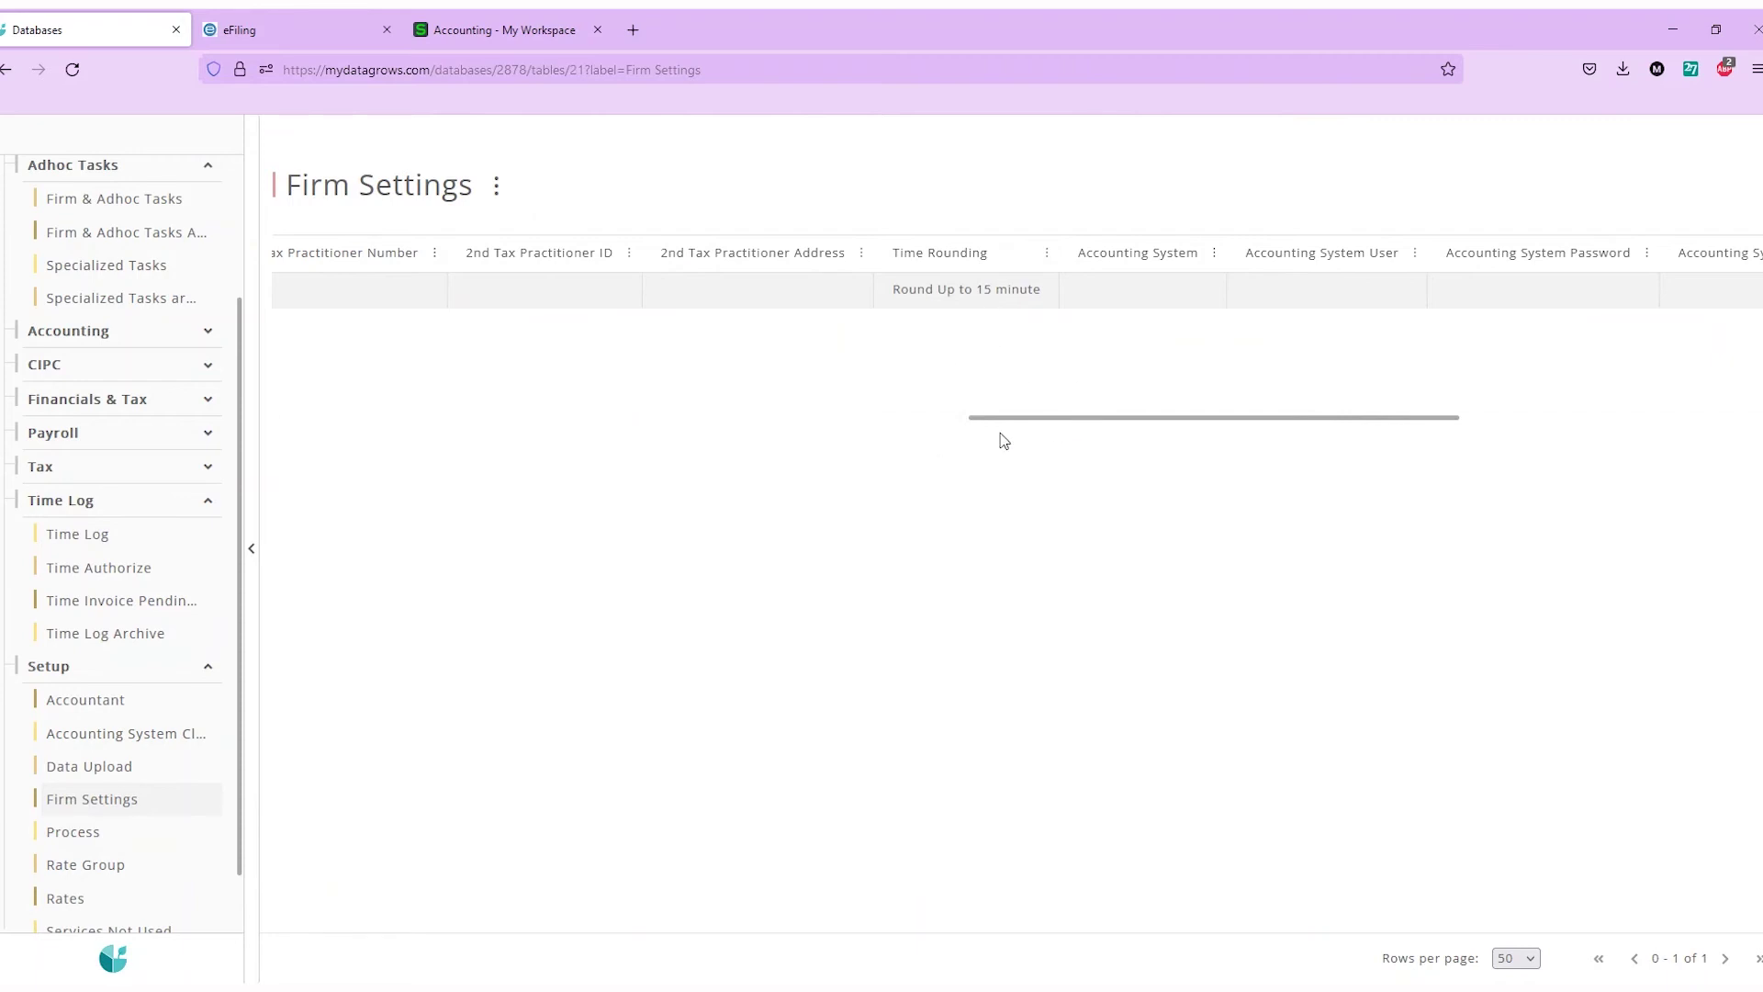
# Open the Accounting tasks table and examine its client list, due dates, accountants, bank statement methods and checklist columns
pyautogui.scroll(2, 37, 514)
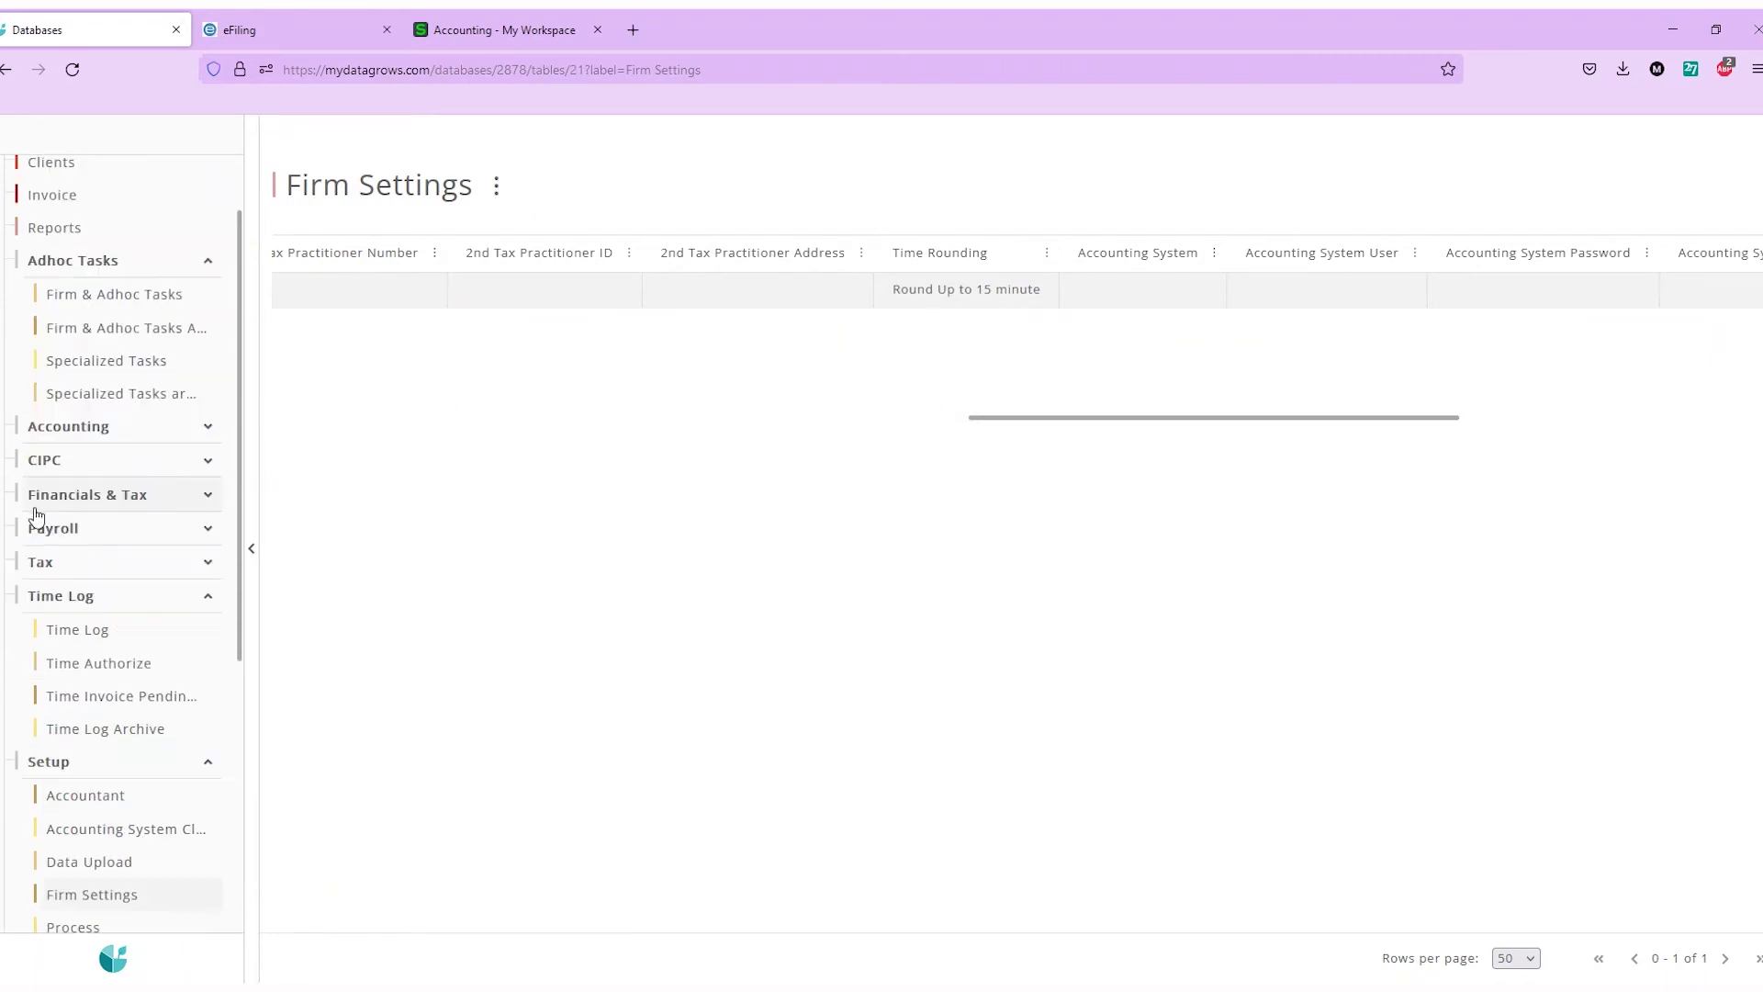
pyautogui.click(63, 431)
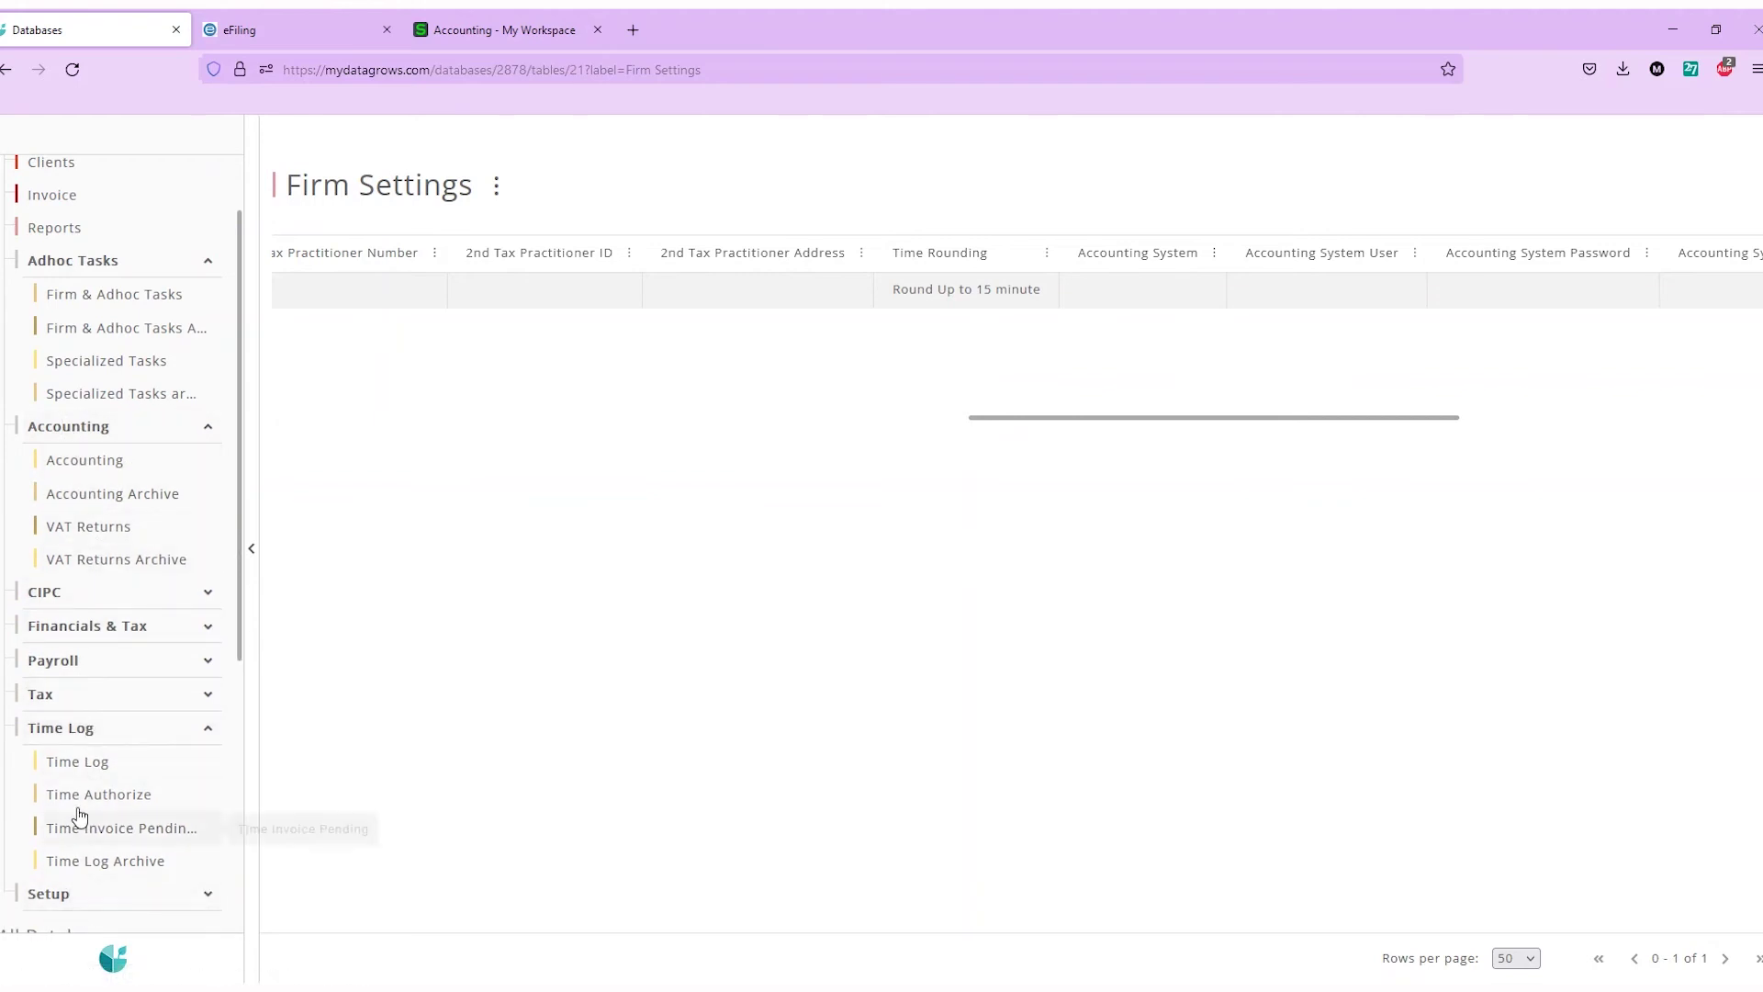
pyautogui.click(132, 461)
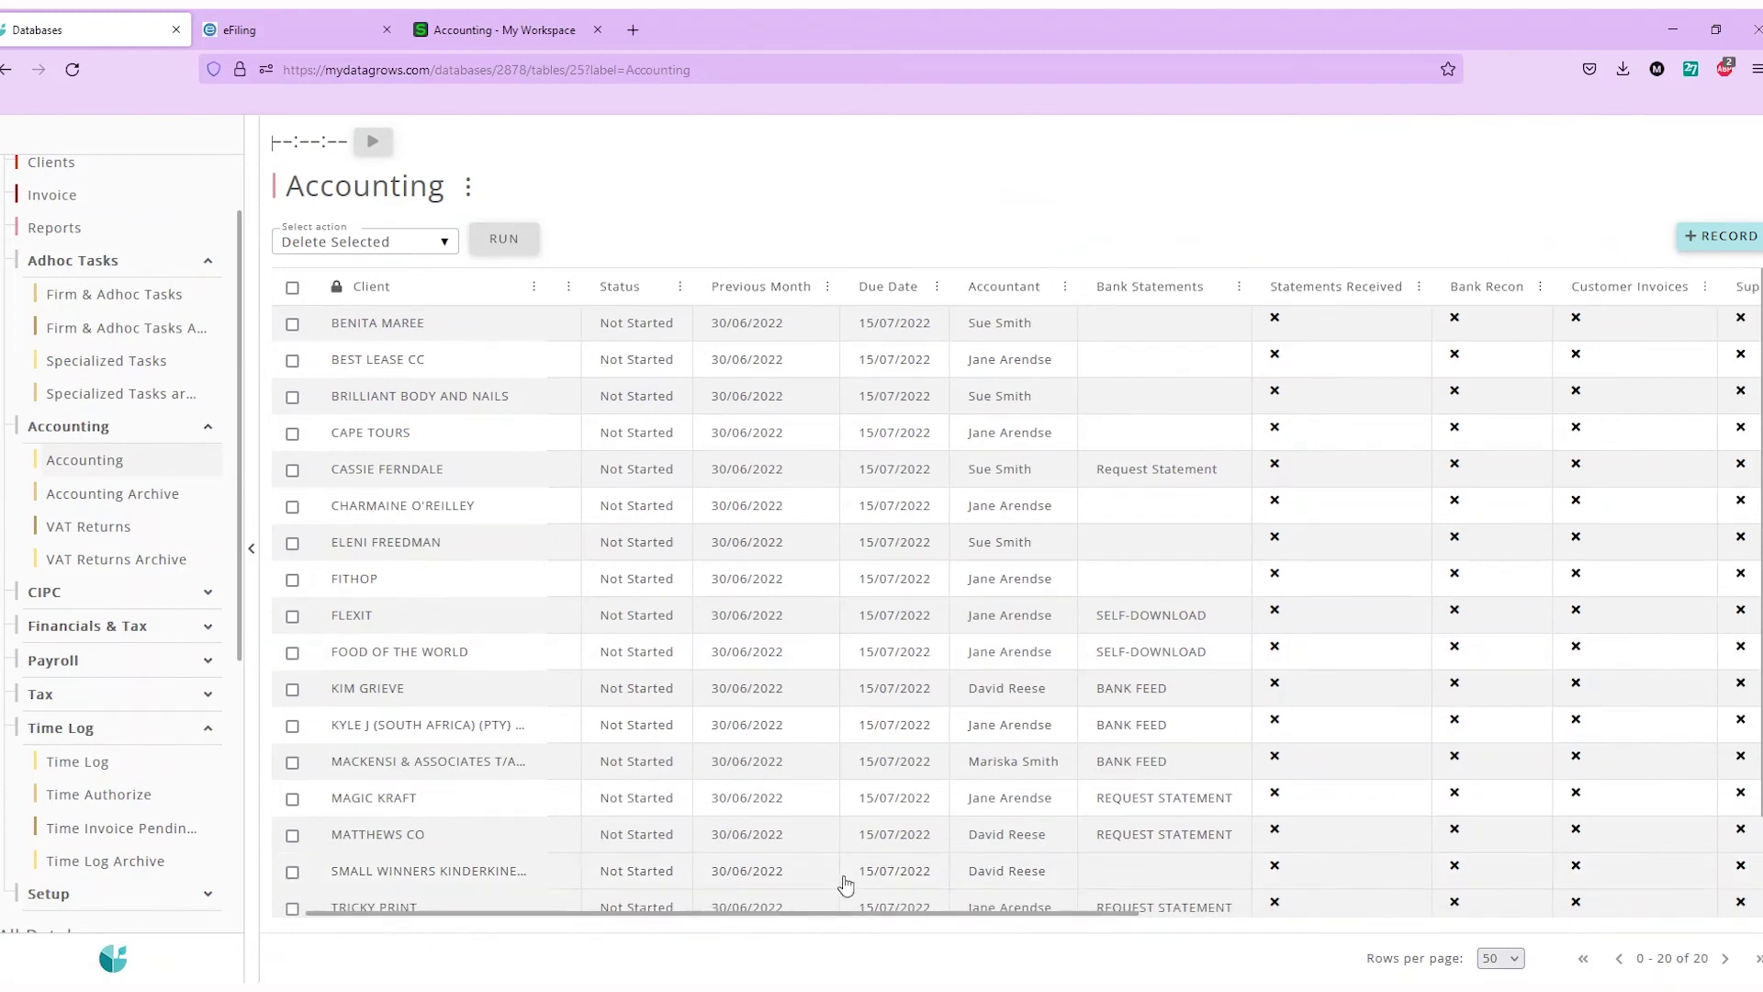
pyautogui.scroll(-2, 844, 882)
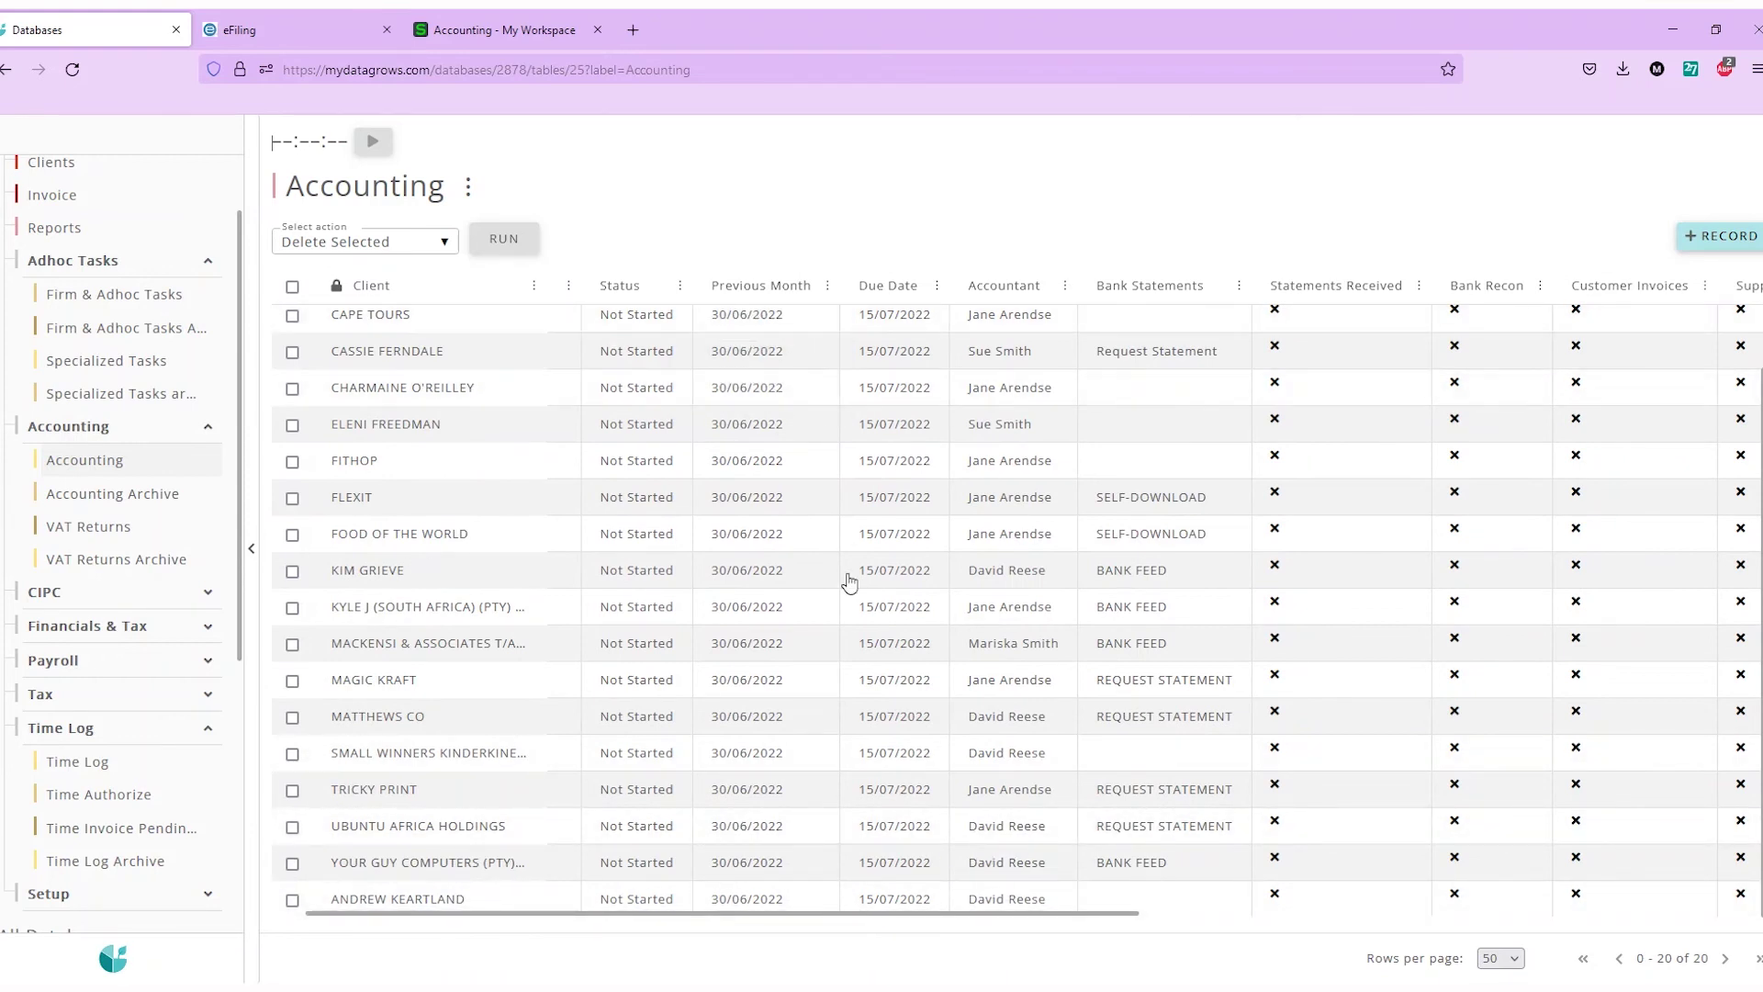
pyautogui.scroll(2, 1113, 709)
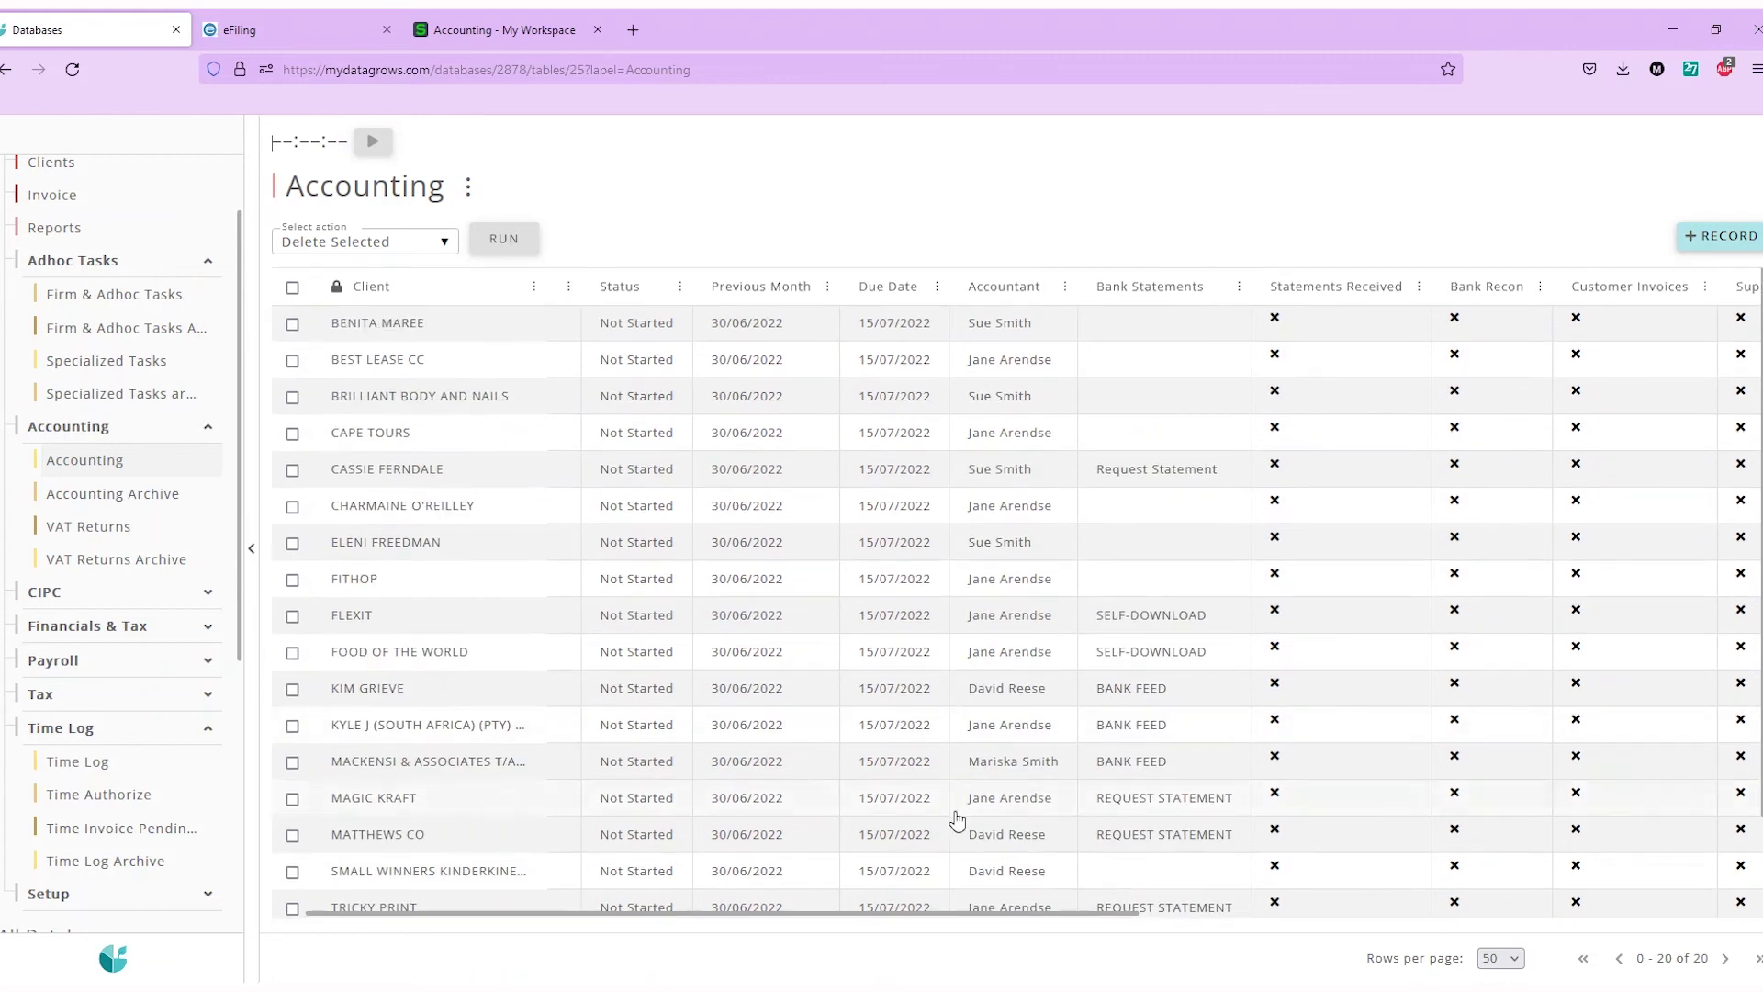
pyautogui.moveTo(823, 912); pyautogui.dragTo(951, 930)
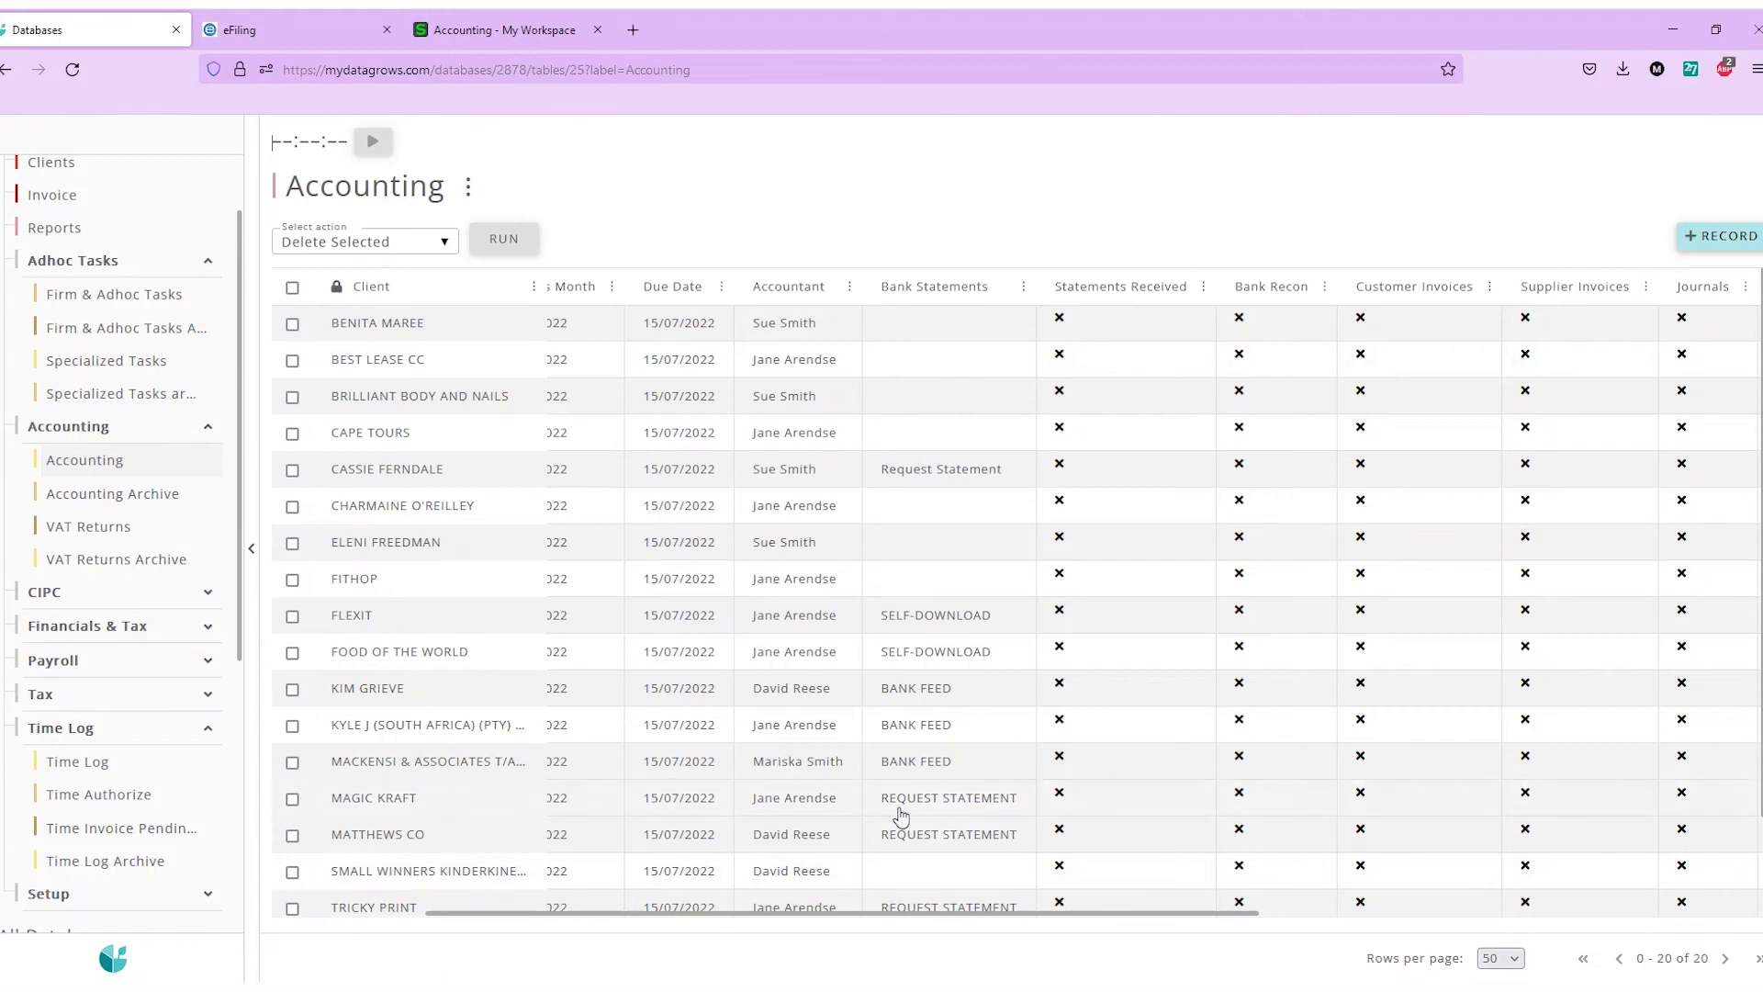
pyautogui.moveTo(701, 914); pyautogui.dragTo(630, 914)
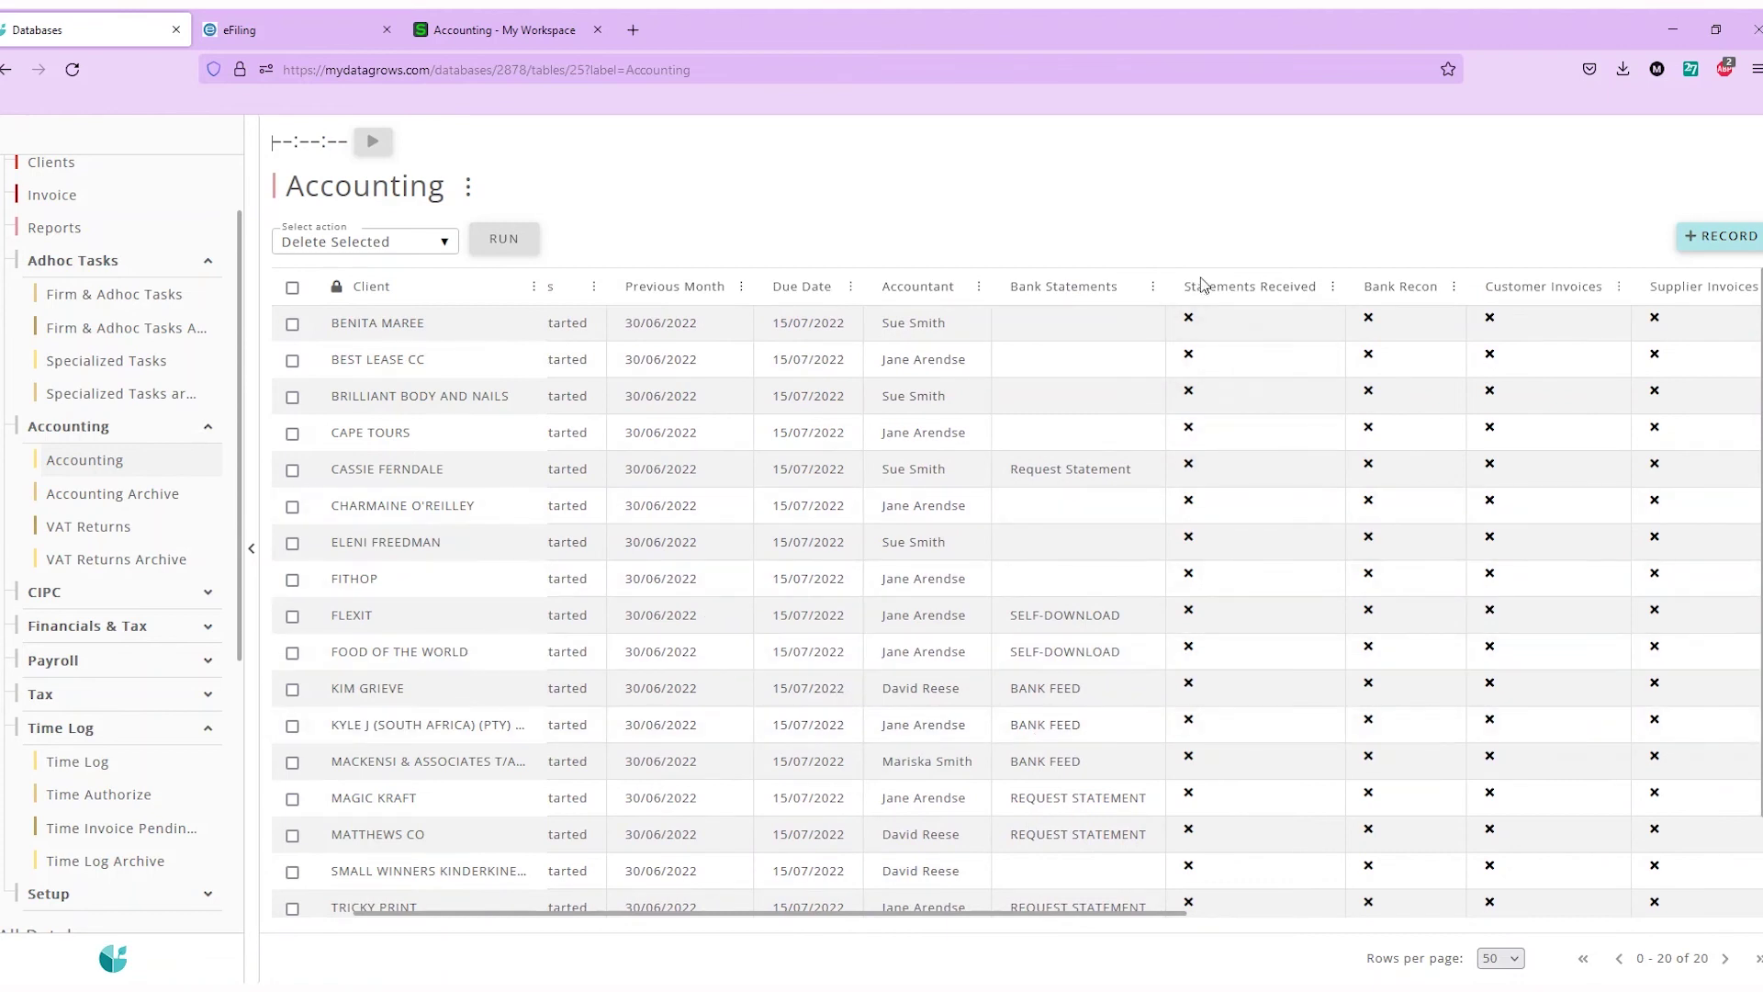
pyautogui.moveTo(1253, 280)
# Open the first client's record in the Accounting table and start its timer
pyautogui.moveTo(941, 909); pyautogui.dragTo(910, 924)
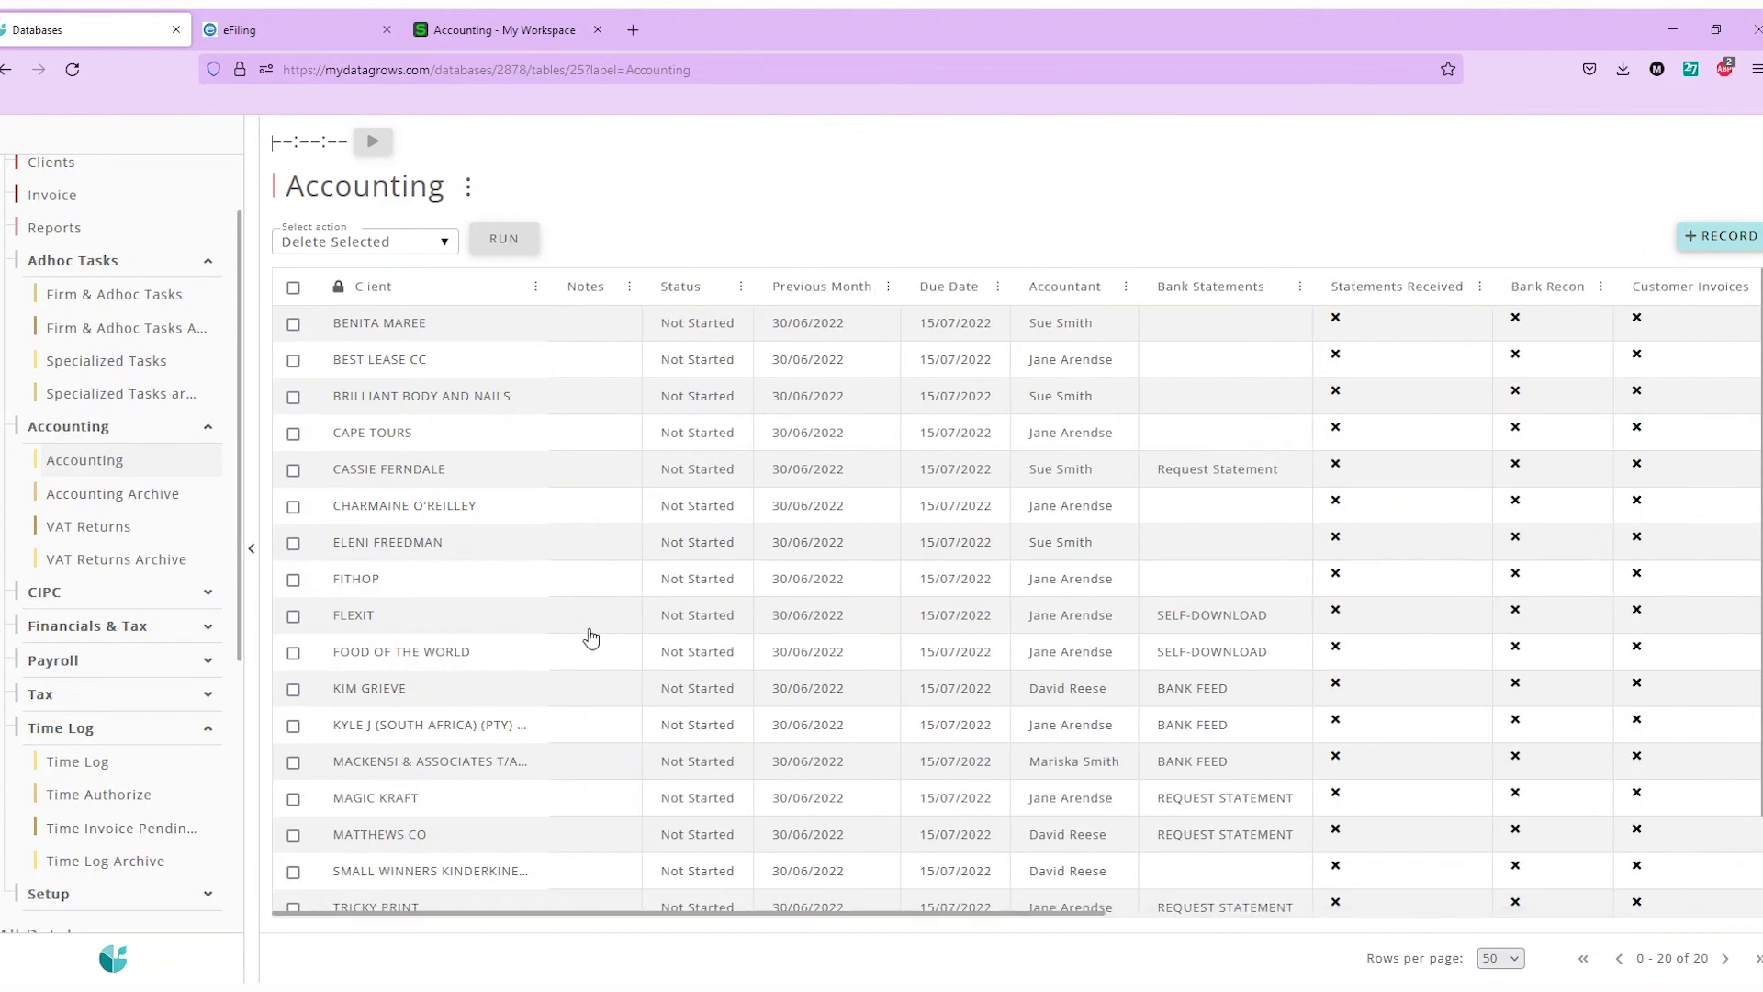
pyautogui.click(399, 333)
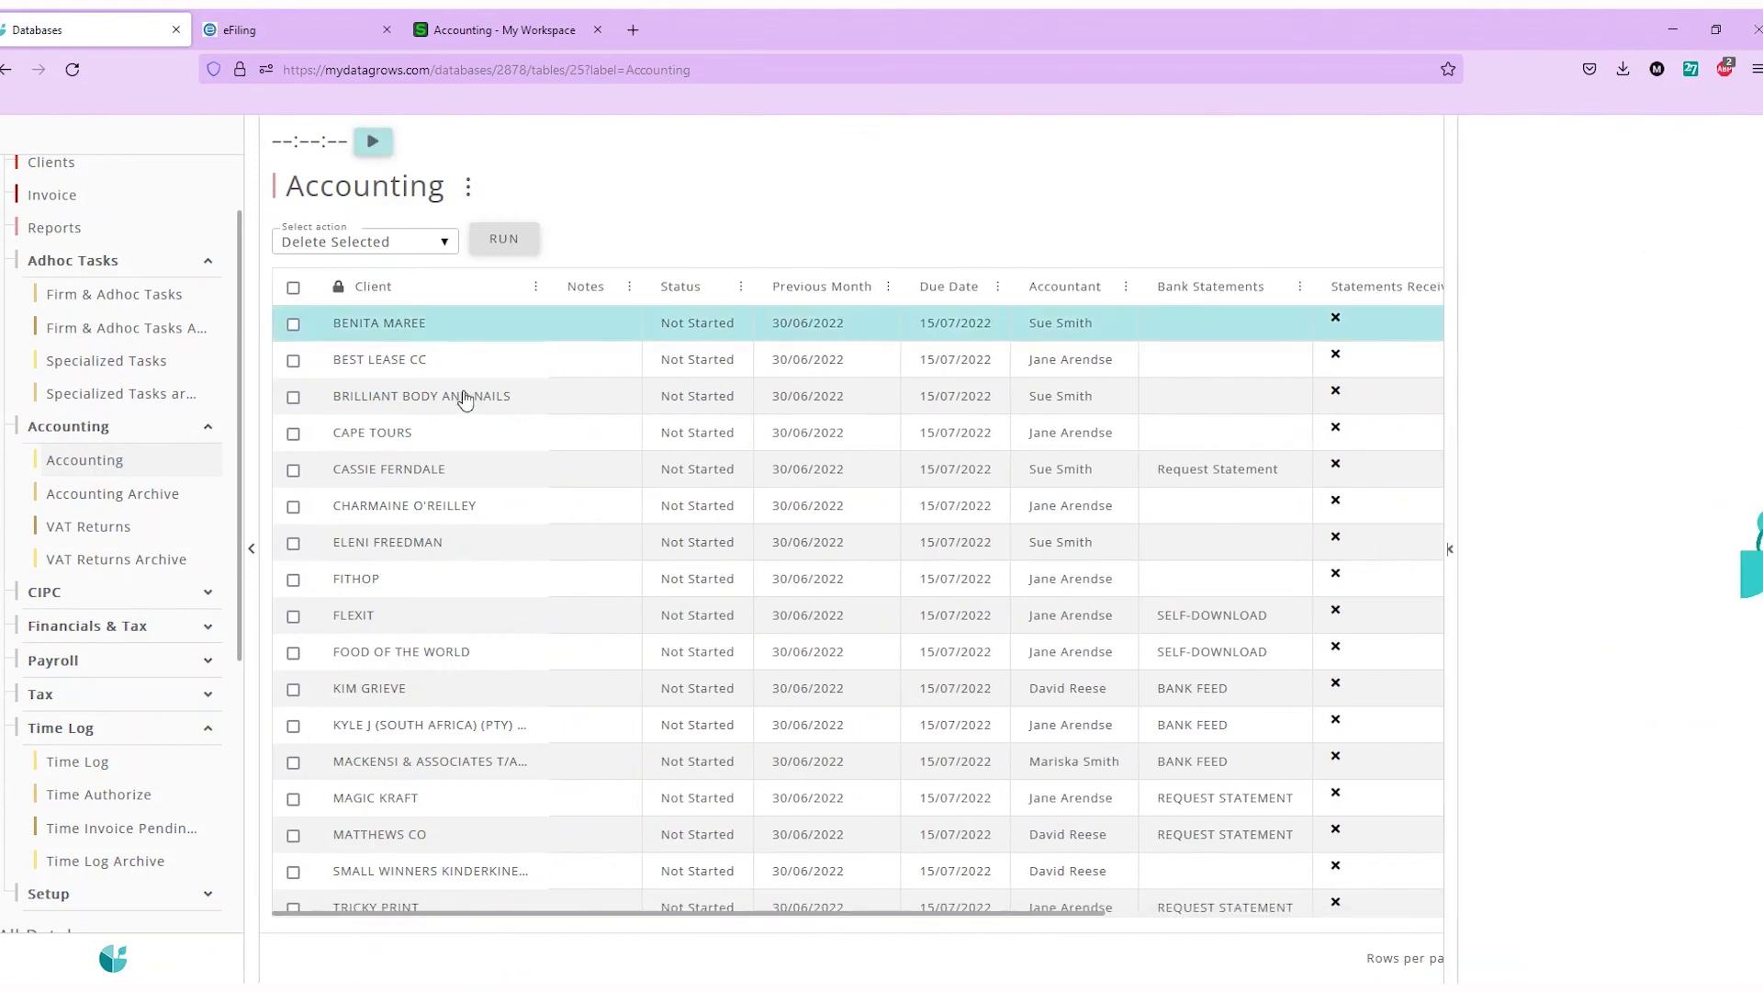
pyautogui.click(372, 144)
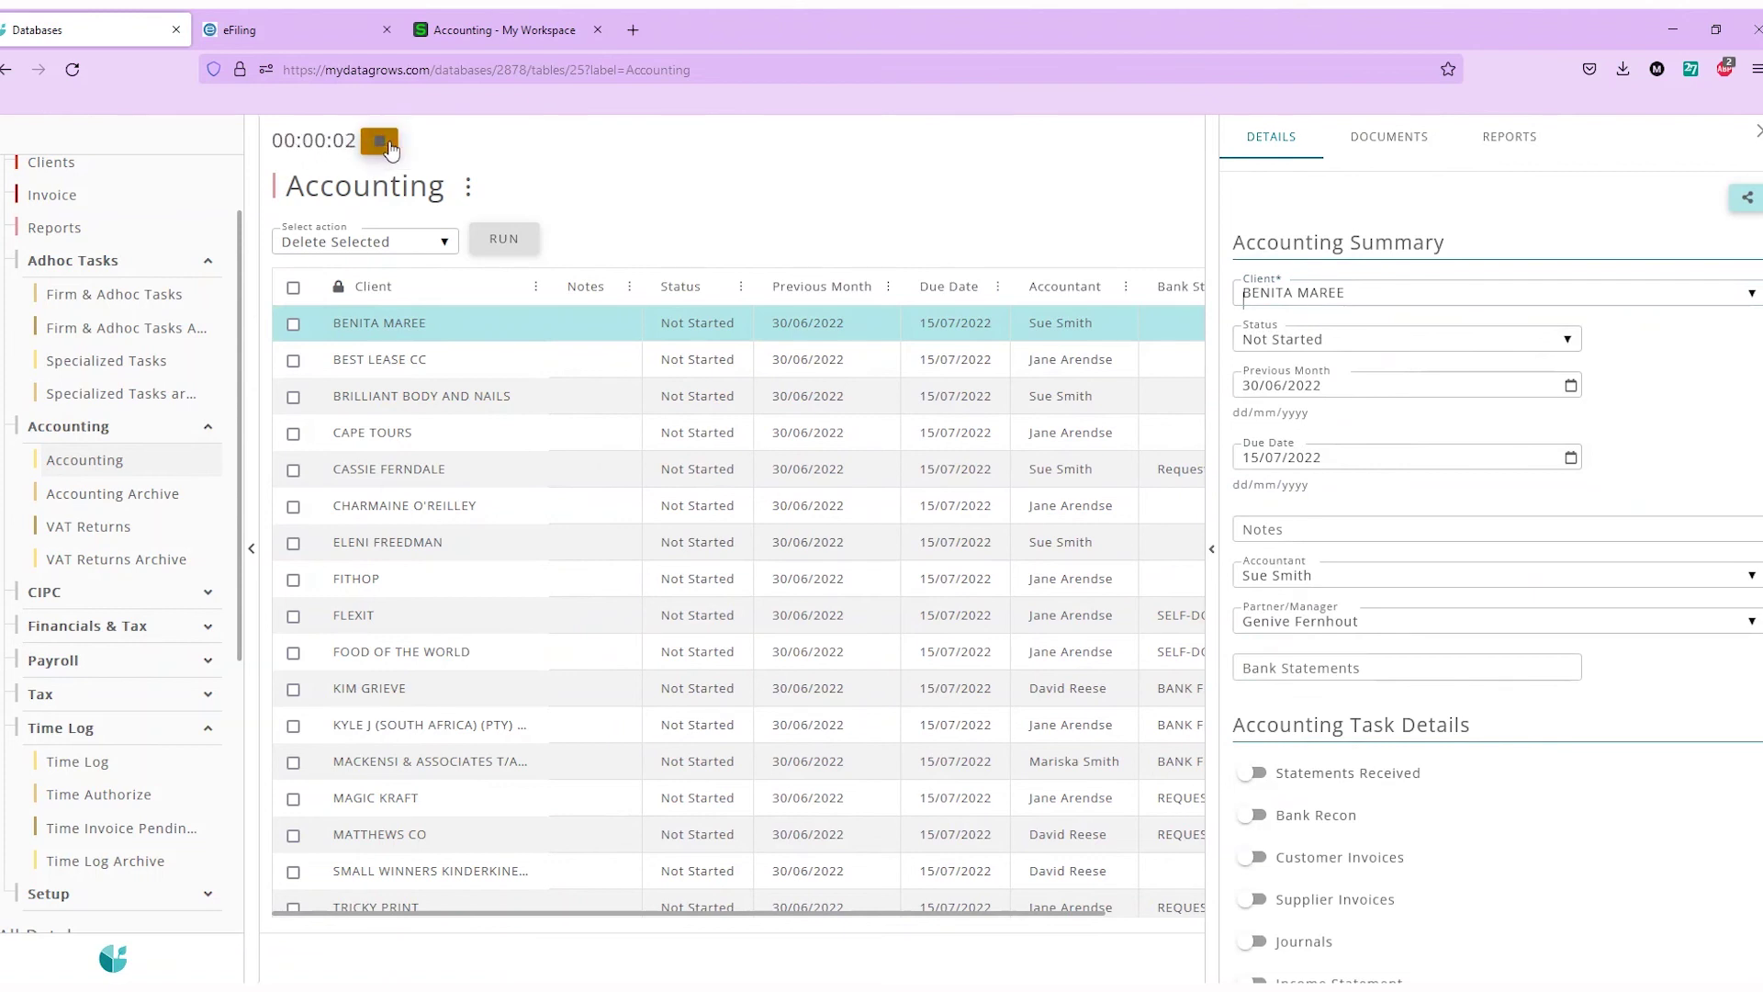
# Open the VAT Returns table and examine its columns through to Schedule Date and Partner/Manager
pyautogui.click(66, 529)
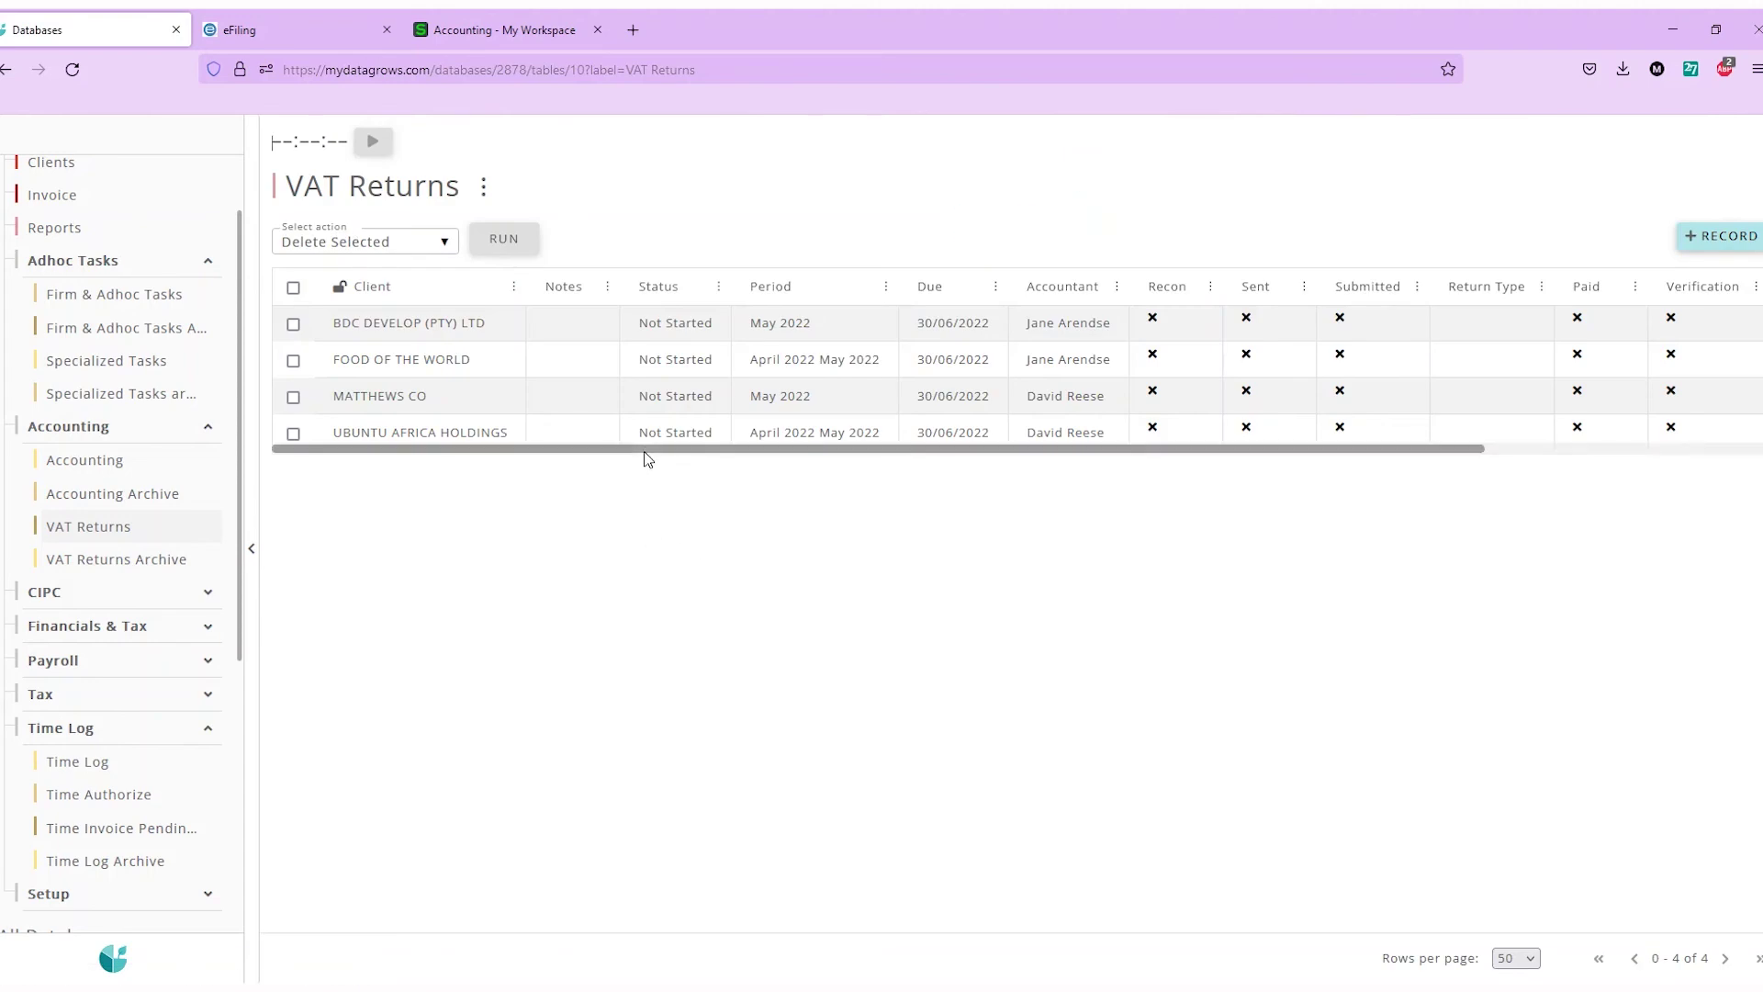
pyautogui.moveTo(648, 456)
pyautogui.mouseDown()
pyautogui.moveTo(980, 452)
pyautogui.moveTo(628, 452)
pyautogui.mouseUp()
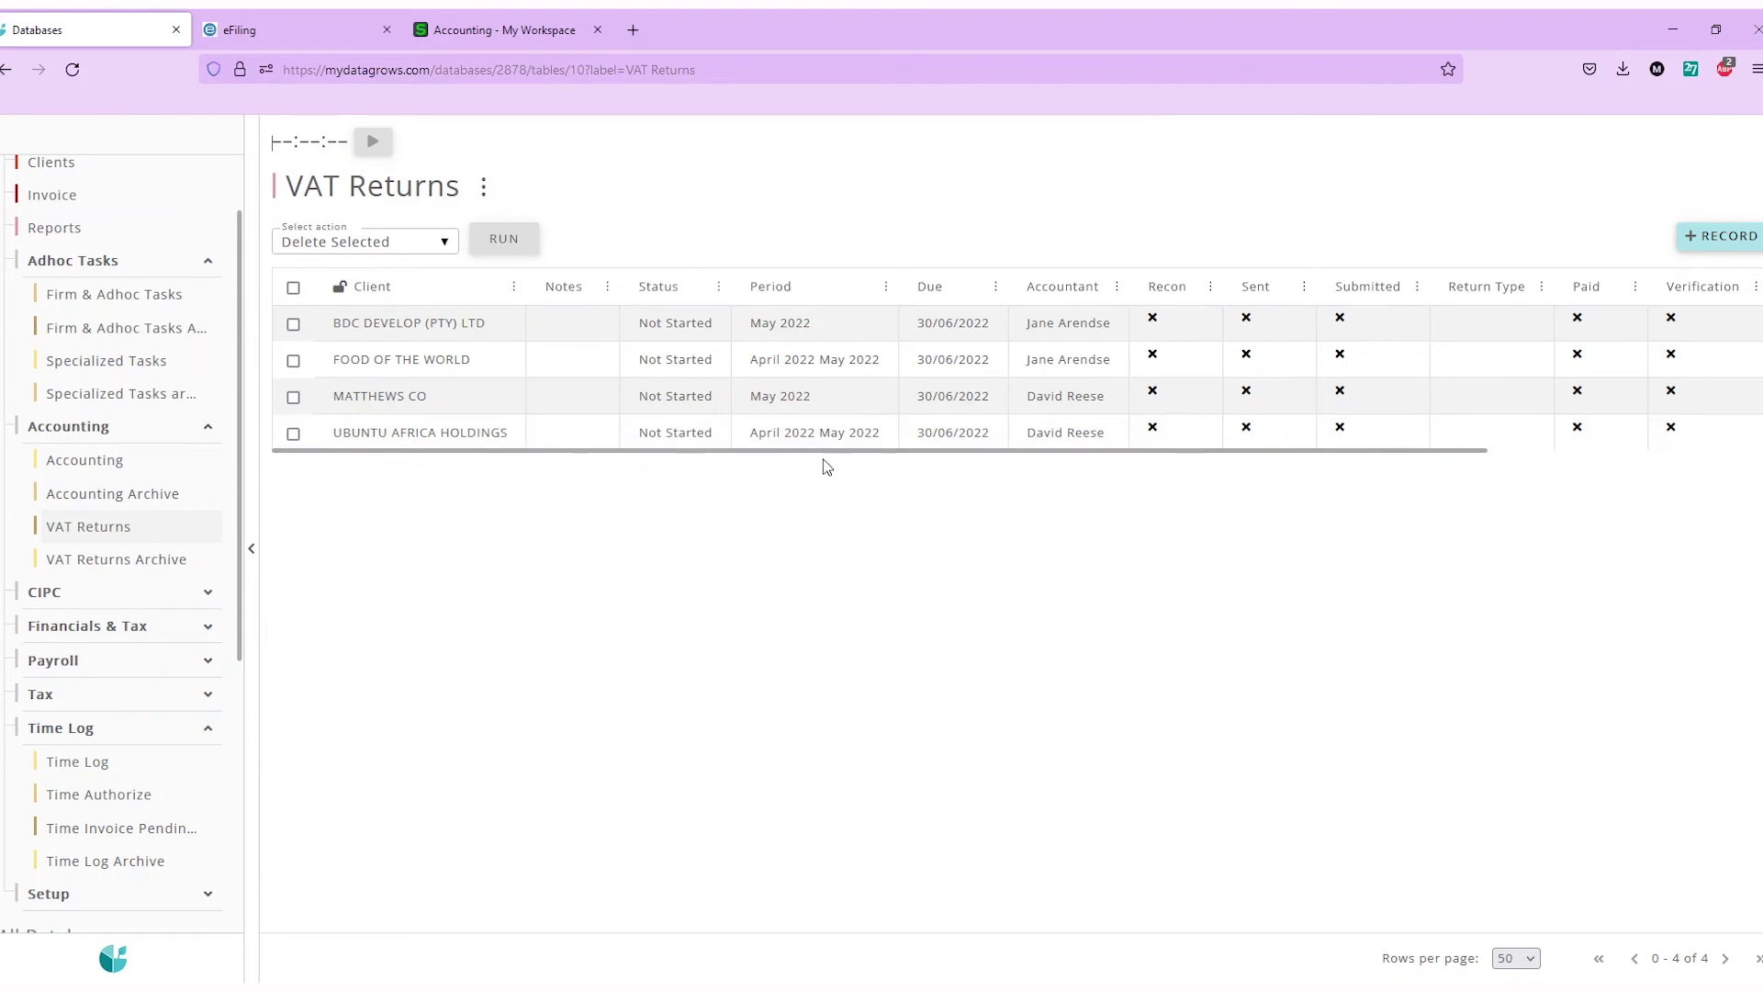
pyautogui.moveTo(823, 445); pyautogui.dragTo(1151, 464)
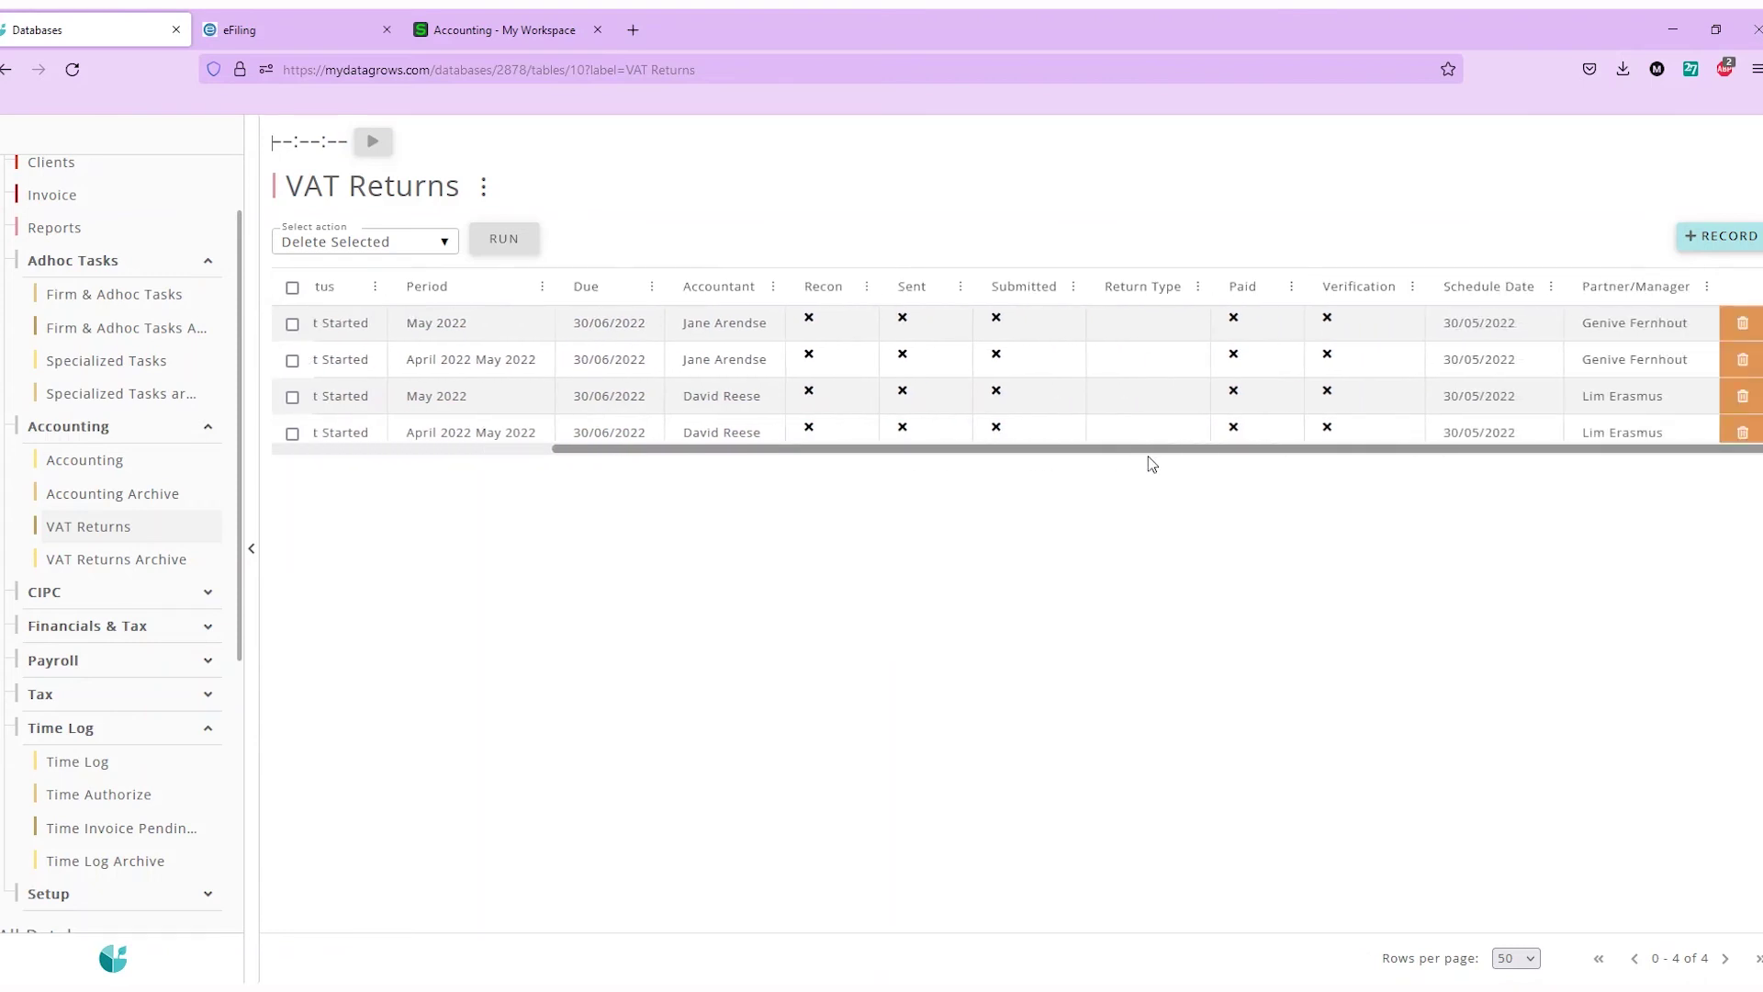
# Expand the CIPC group, examine the CIPC Annual Returns table, and open CIPC Tasks
pyautogui.click(55, 592)
pyautogui.click(90, 626)
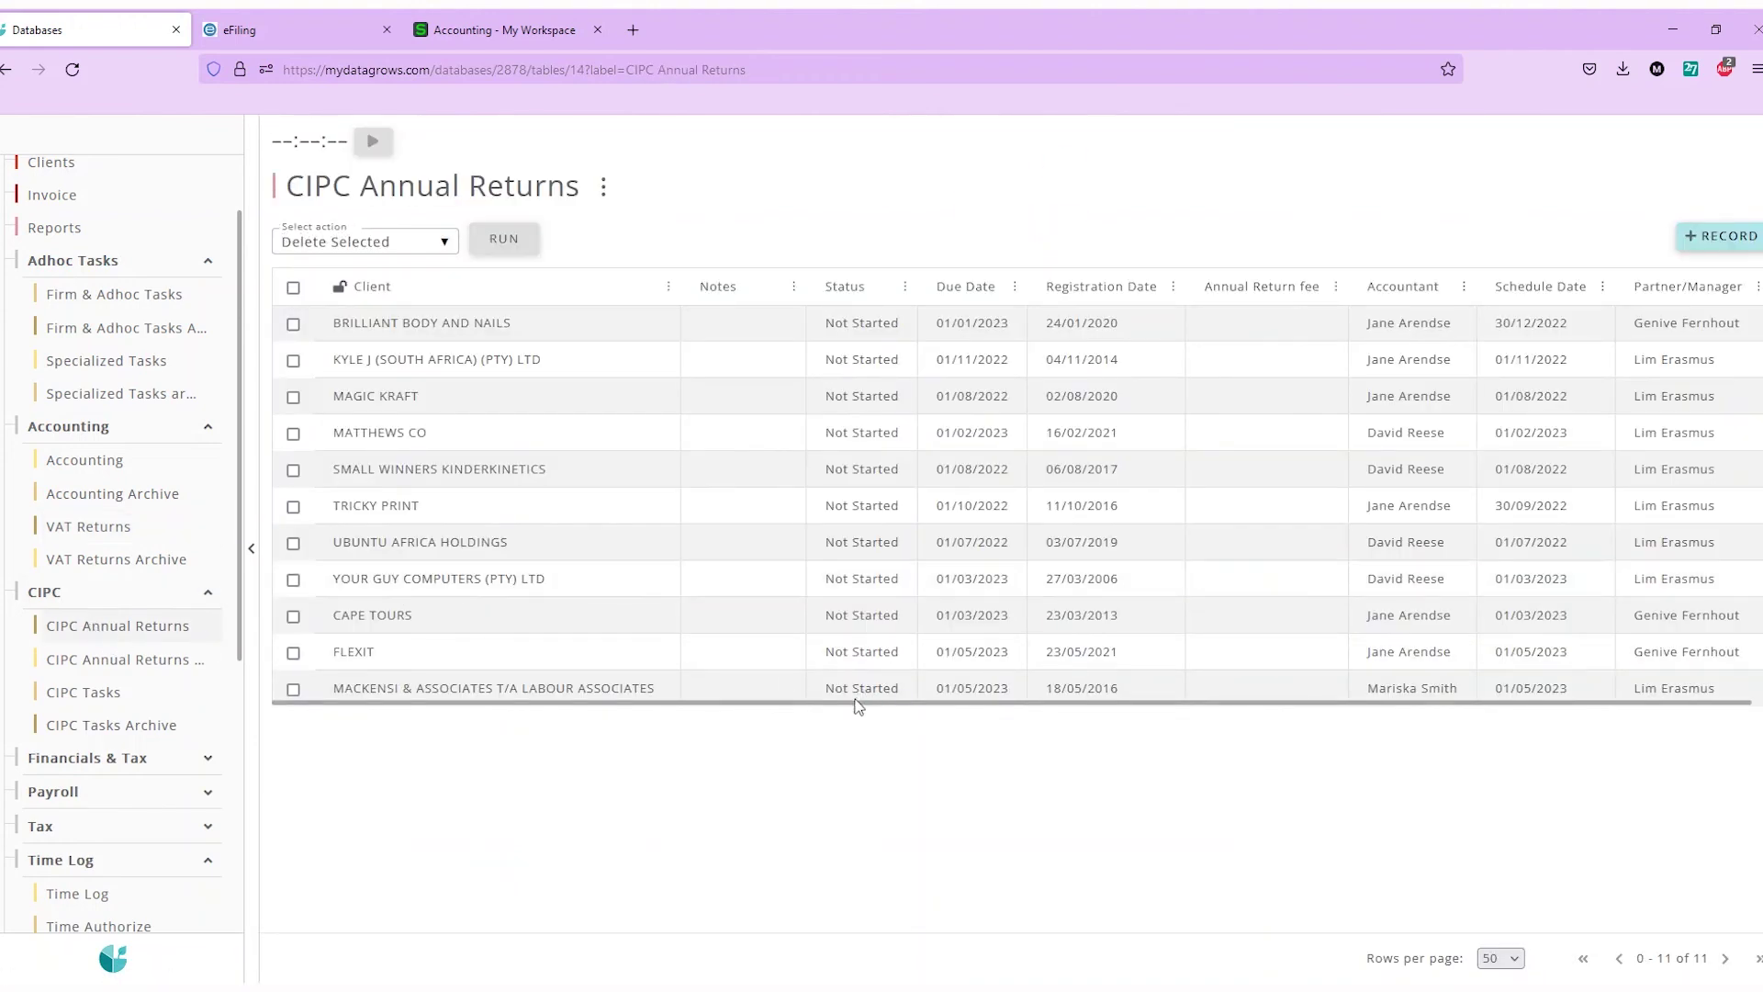
pyautogui.moveTo(859, 703); pyautogui.dragTo(909, 705)
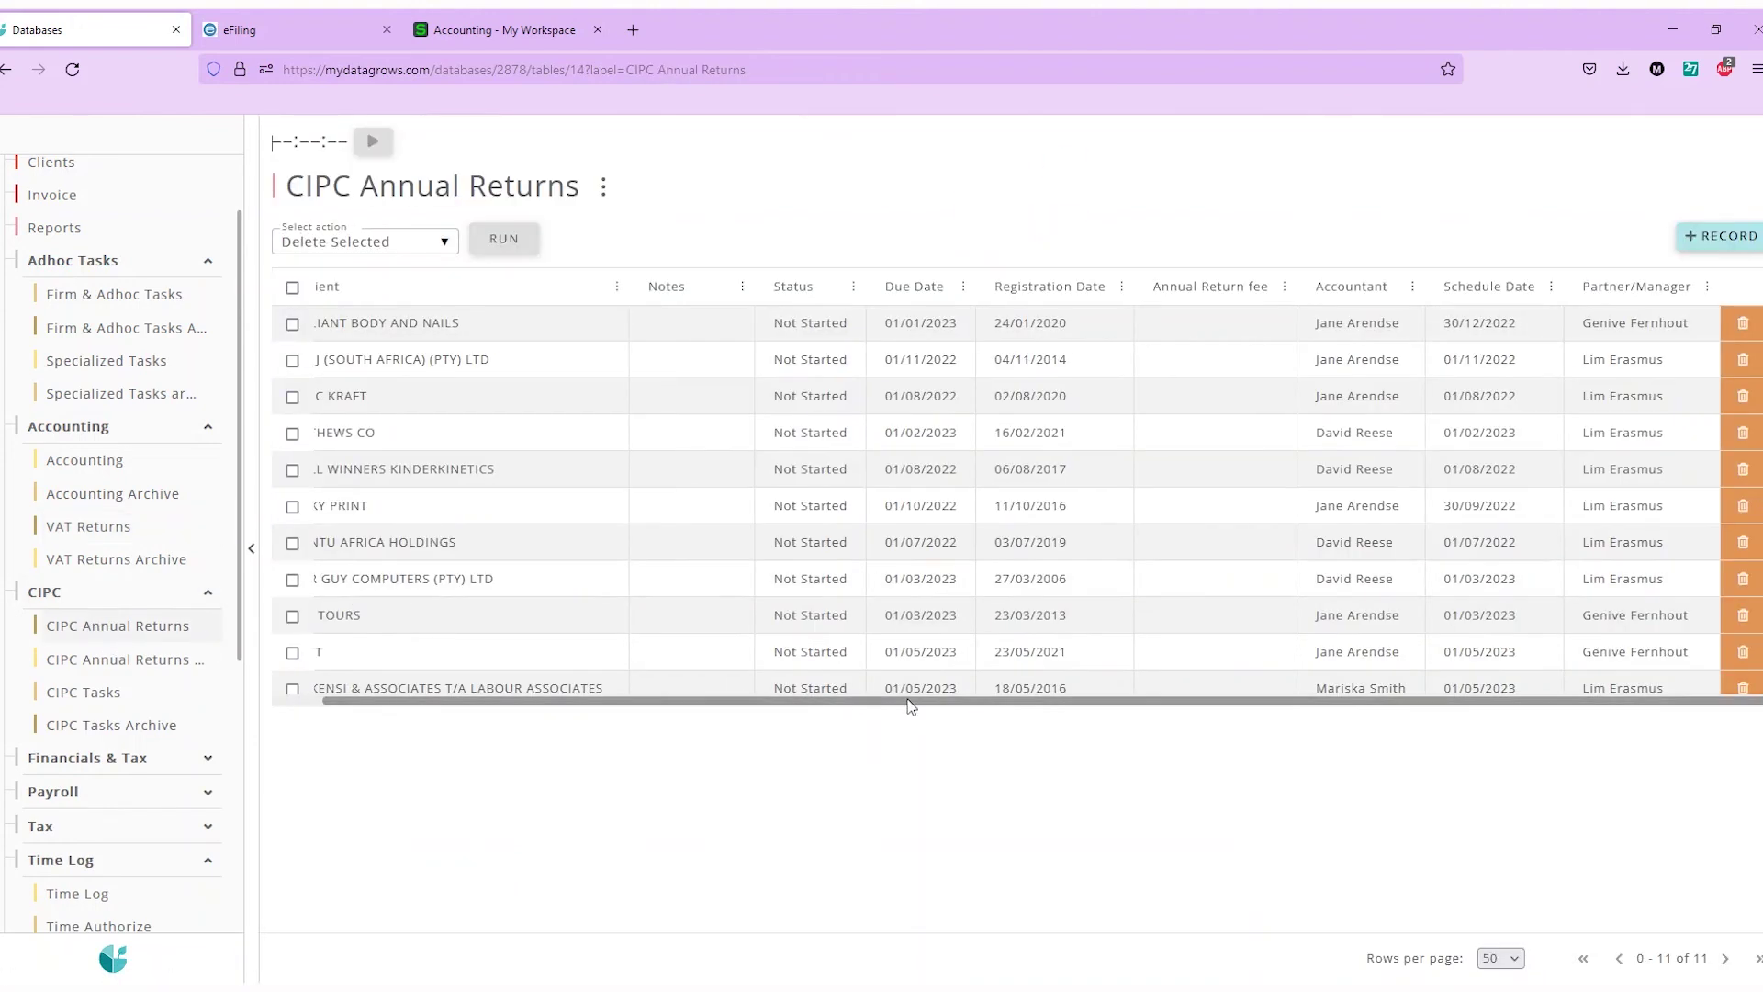
pyautogui.click(103, 696)
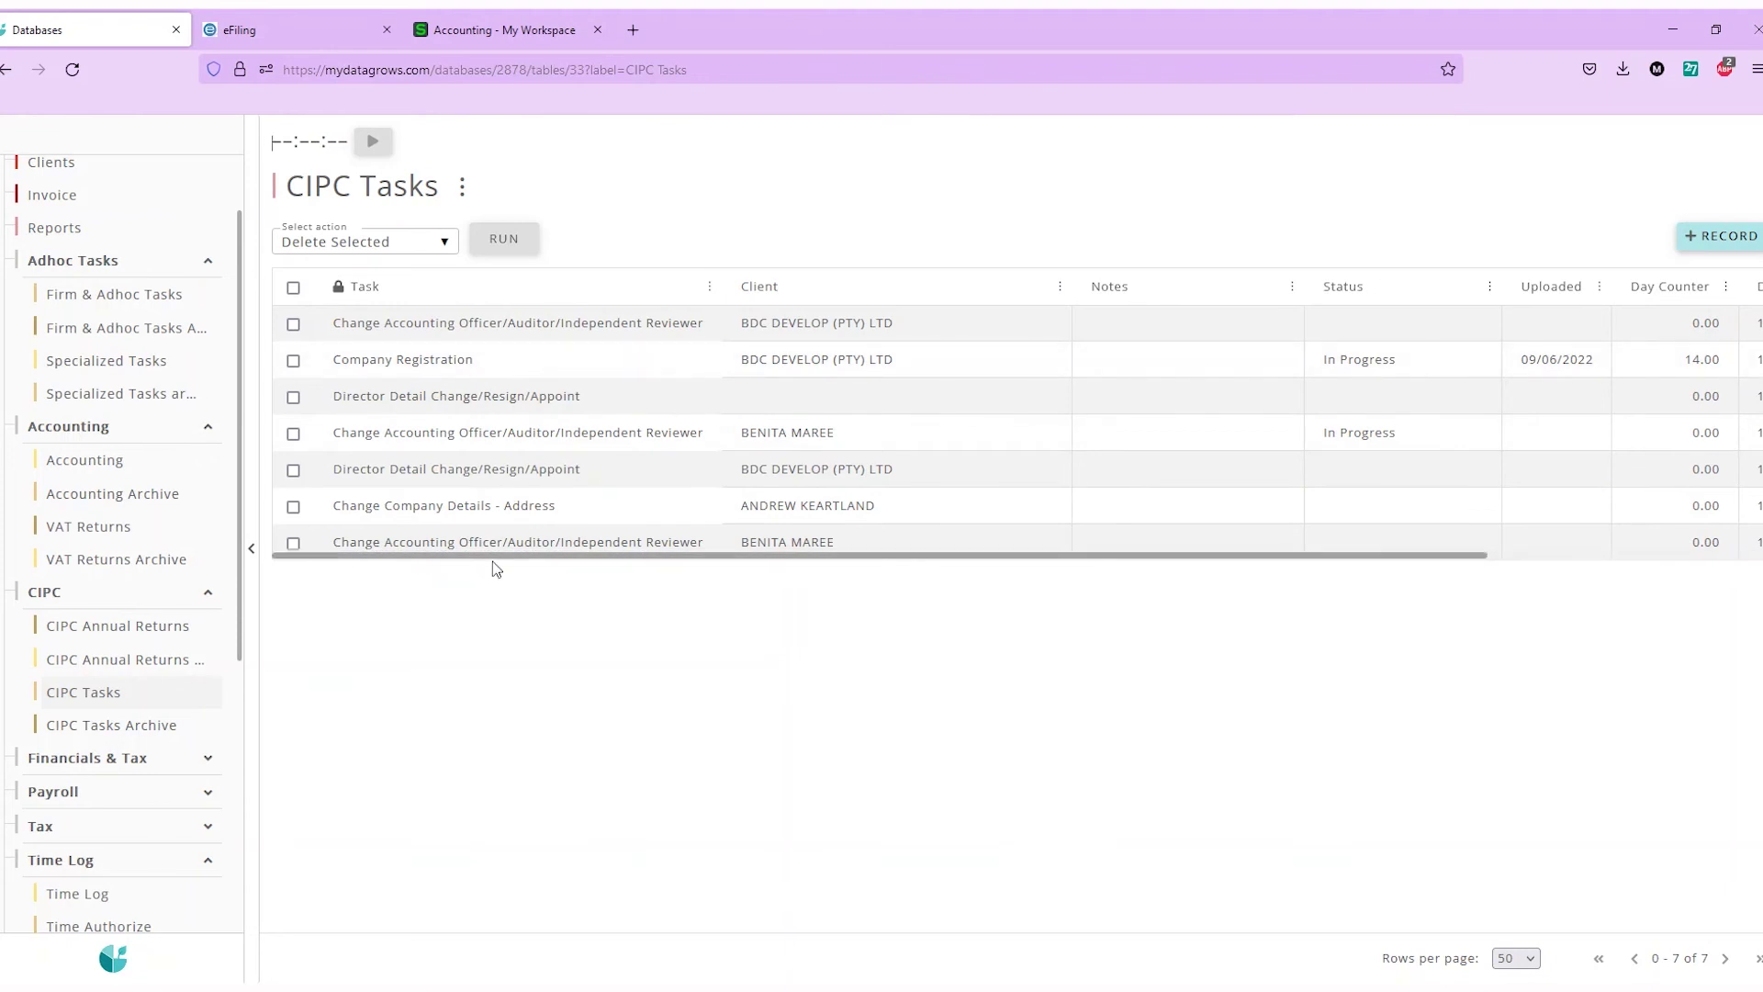
# Expand the Financials & Tax group and examine the Financials & Income Tax table
pyautogui.click(205, 758)
pyautogui.click(34, 704)
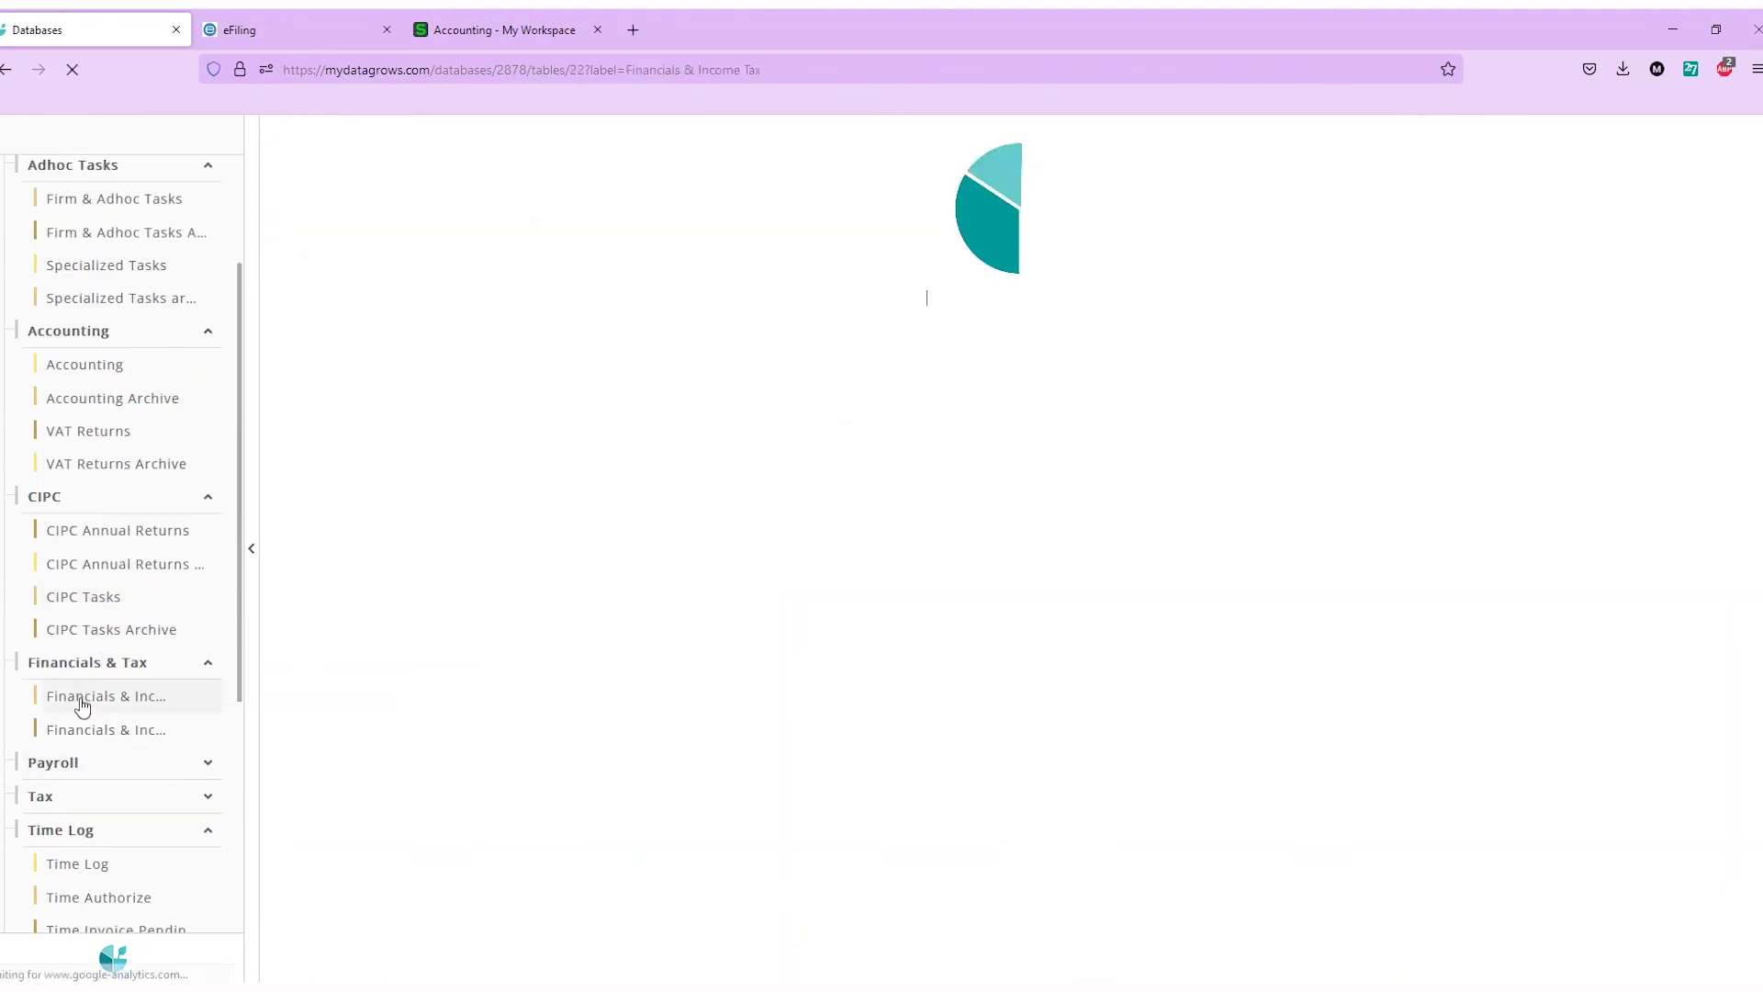
pyautogui.moveTo(553, 732); pyautogui.dragTo(512, 716)
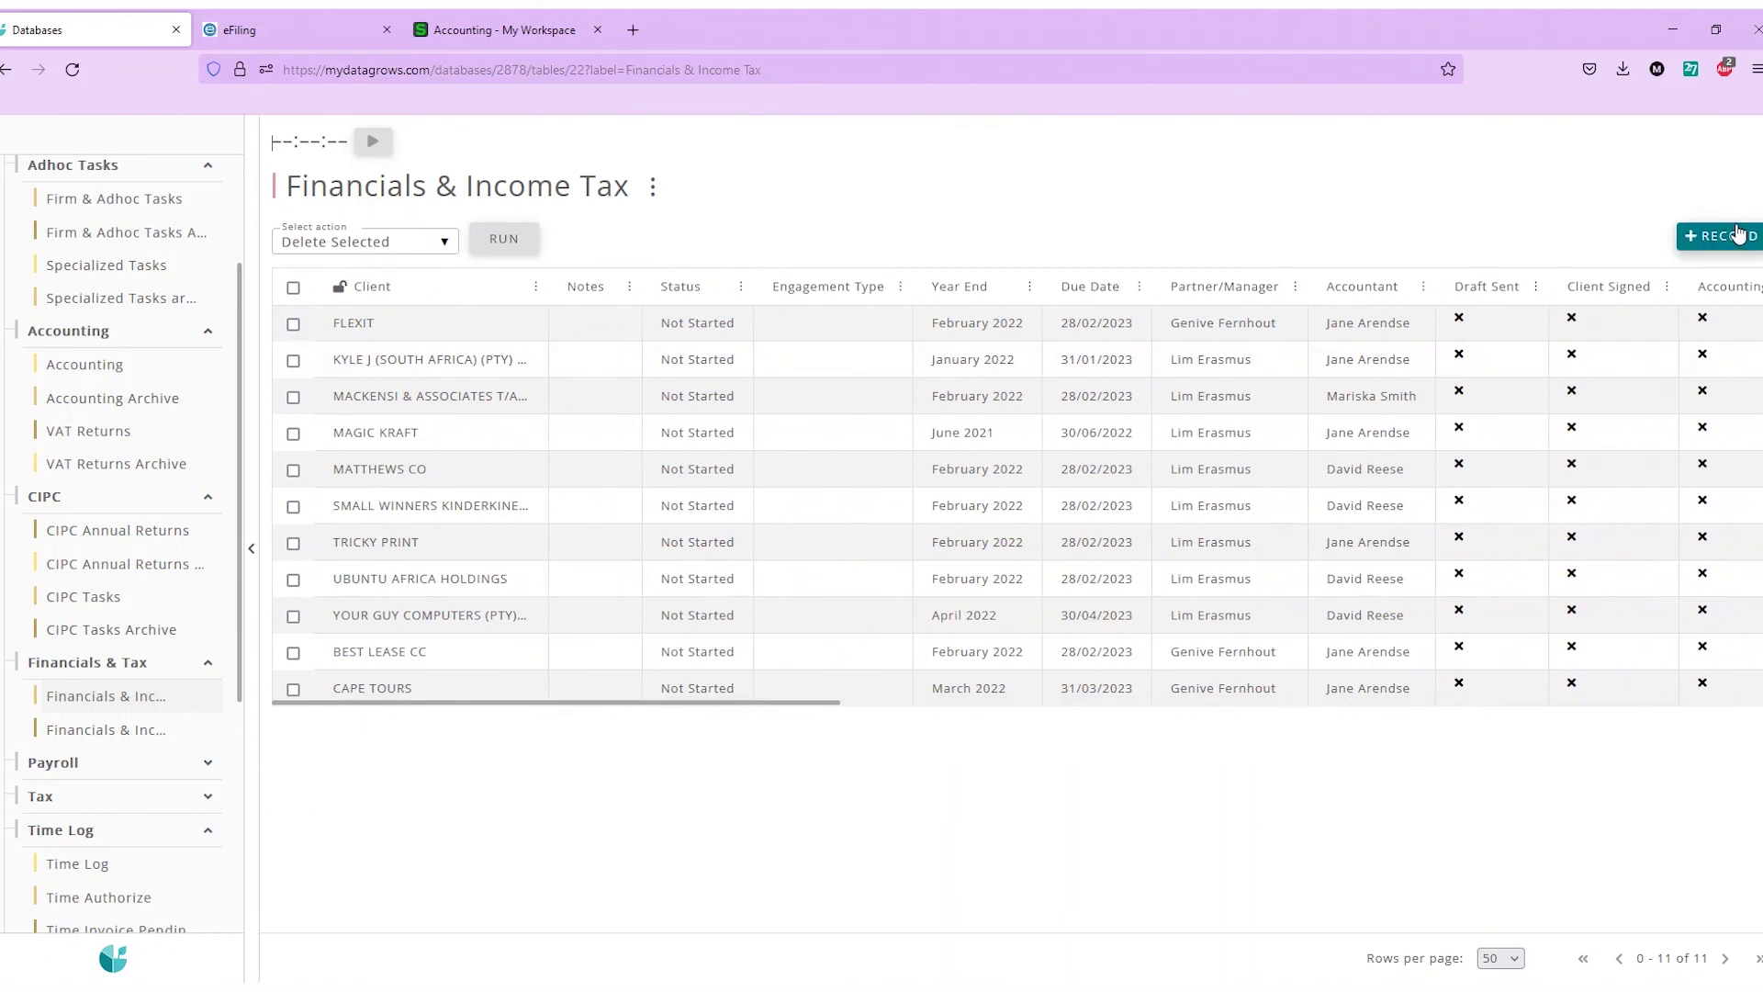
# Expand the Payroll group and look through its task tables, from Compensation Fund to UIF uFiling
pyautogui.click(128, 762)
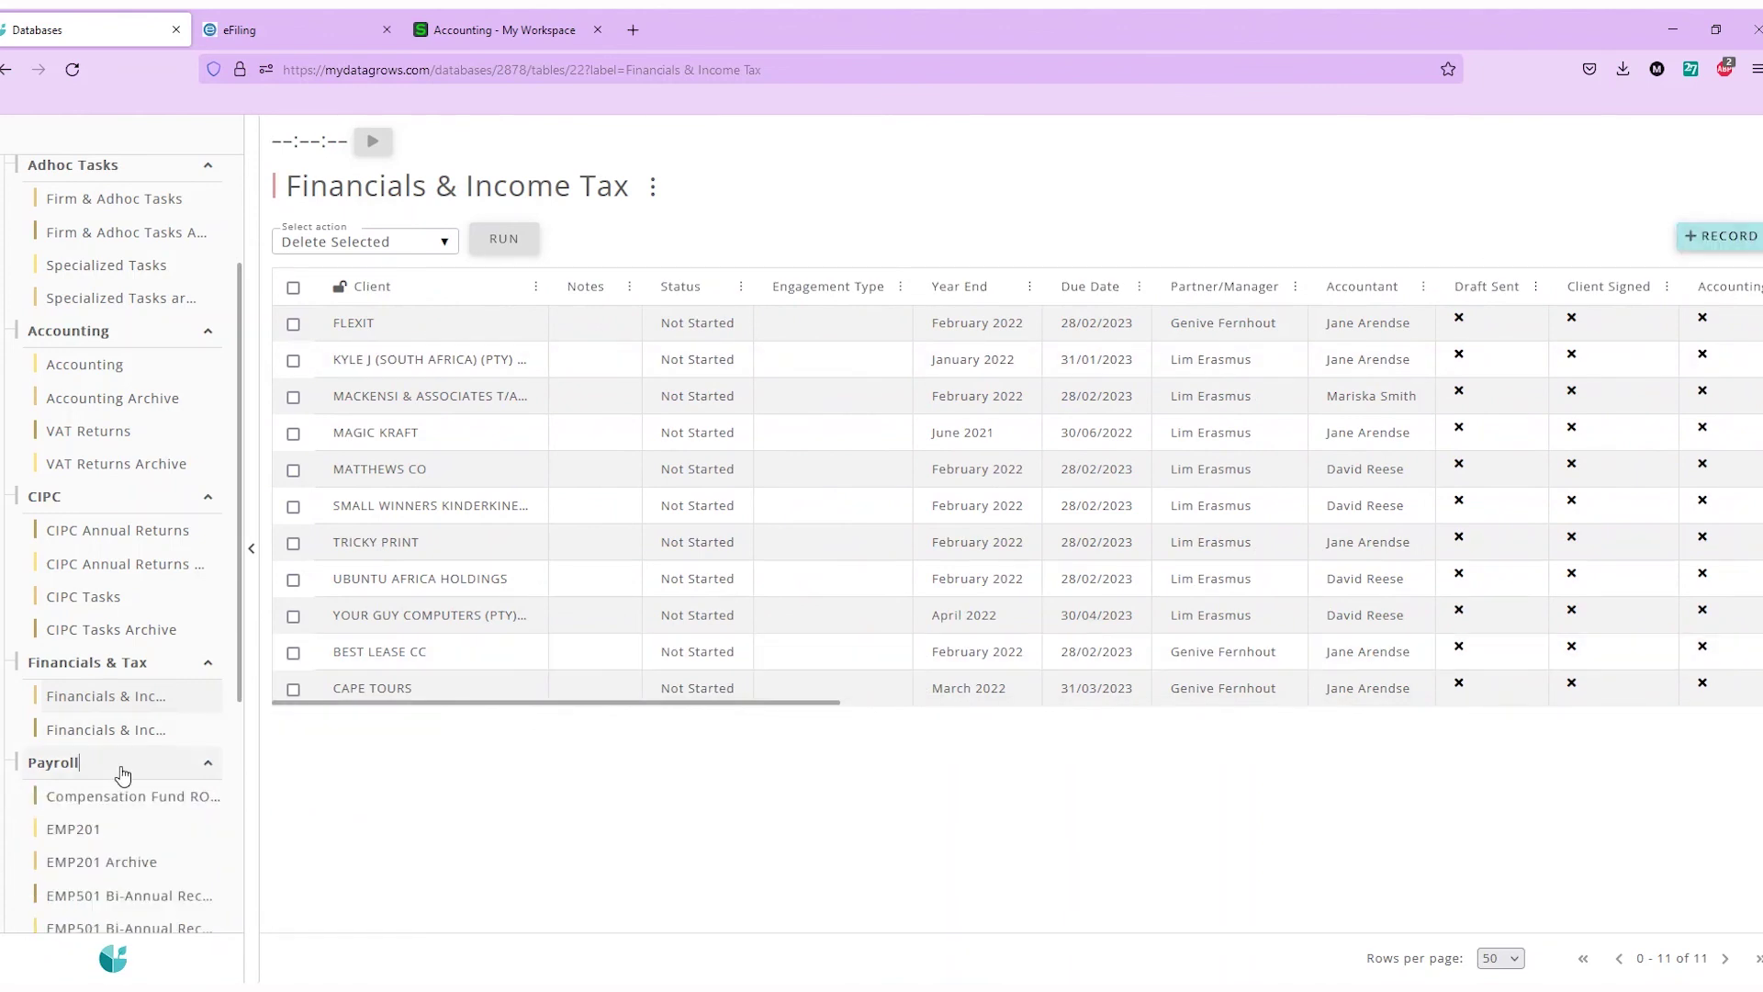
pyautogui.scroll(-3, 124, 655)
pyautogui.scroll(-1, 122, 656)
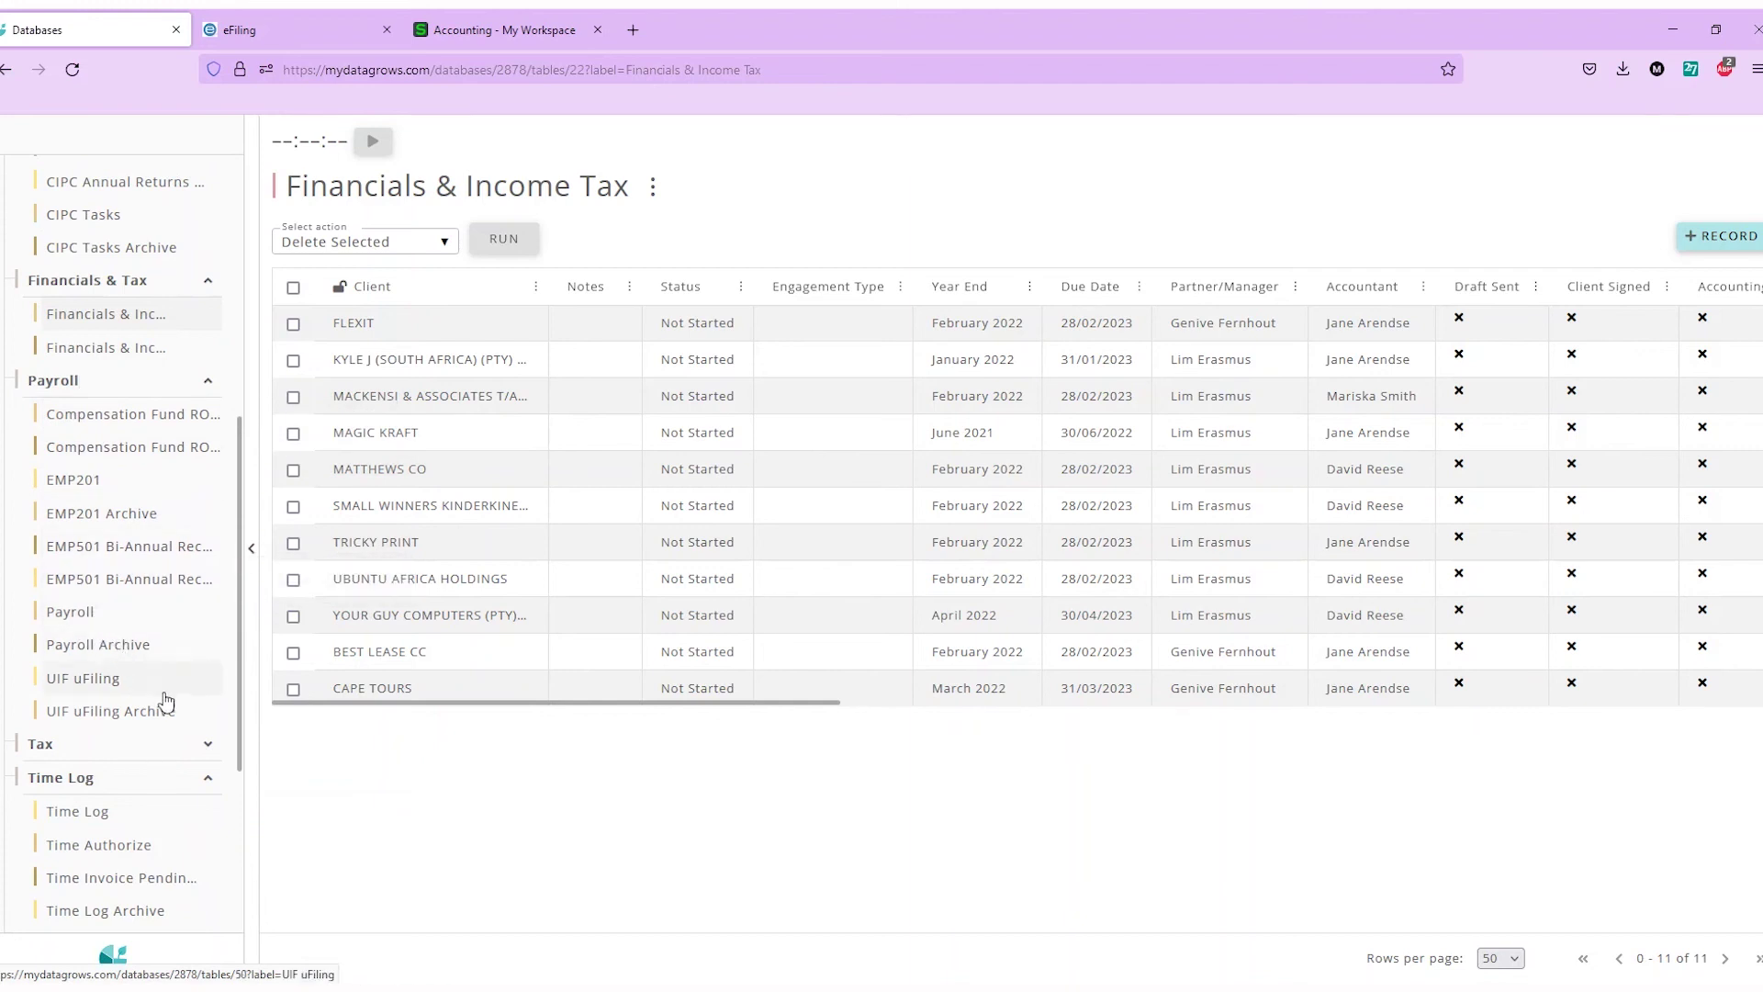
pyautogui.scroll(-1, 170, 707)
# Expand the Tax group and examine the Income Tax Individuals and Provisional Tax Returns tables
pyautogui.click(142, 654)
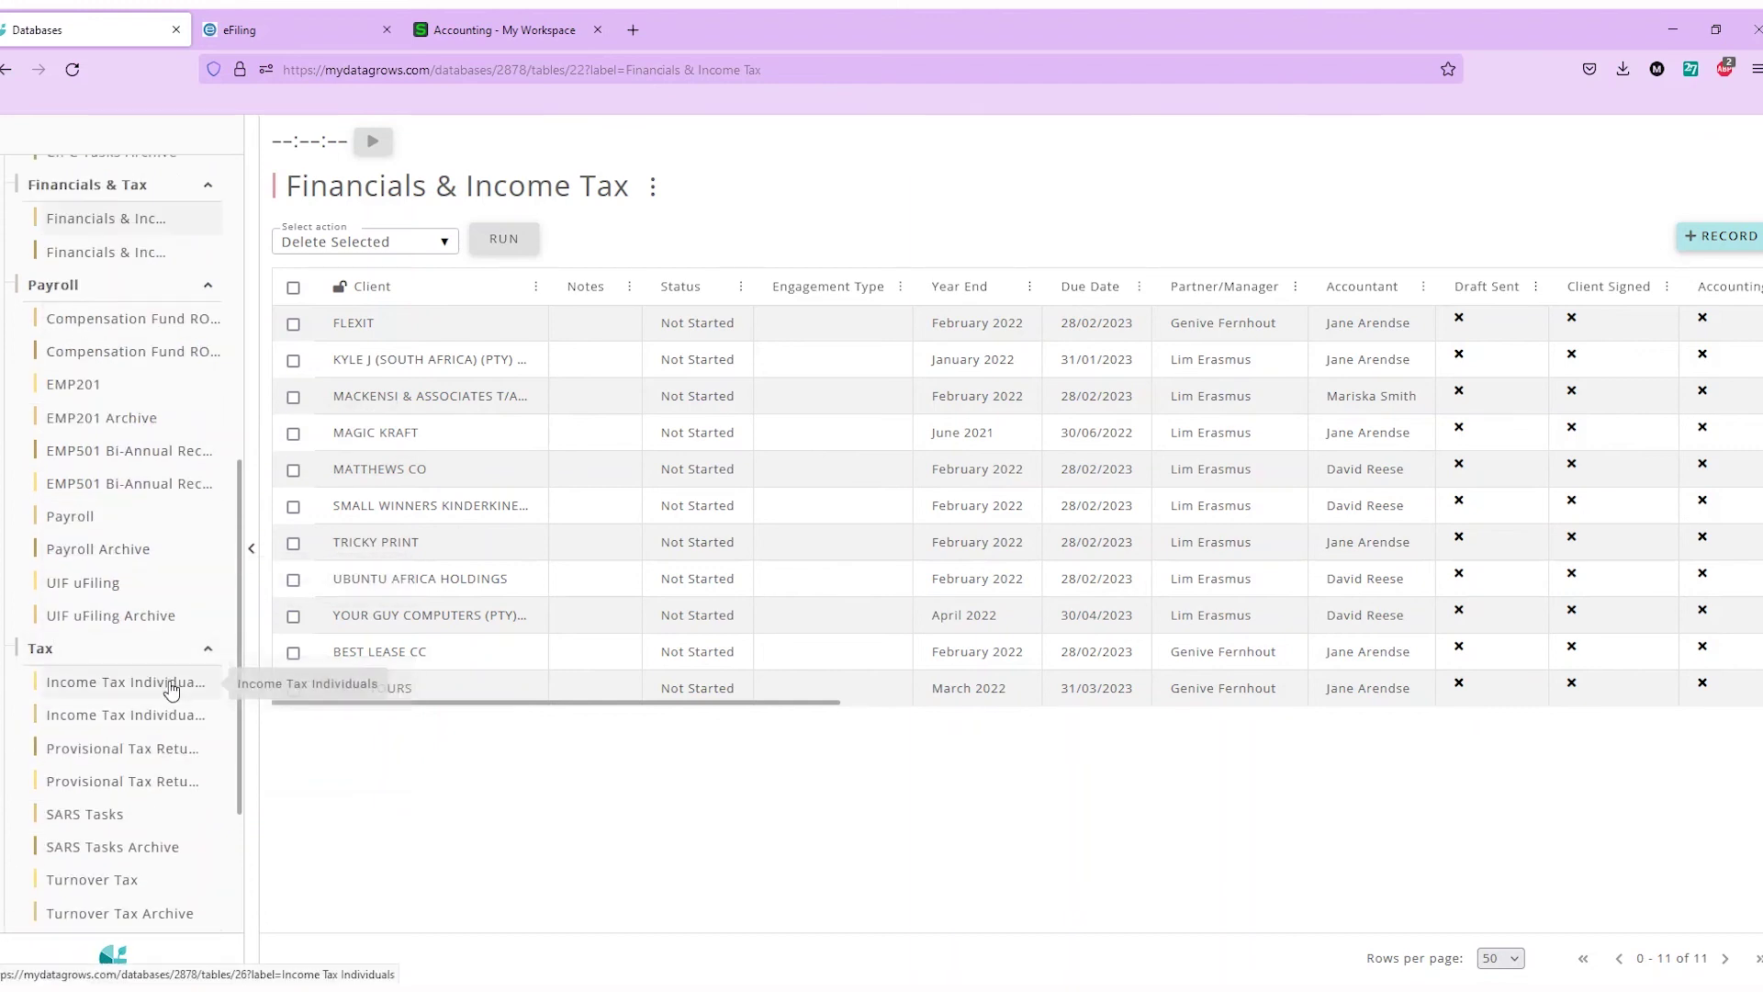
pyautogui.scroll(-1, 169, 685)
pyautogui.click(110, 595)
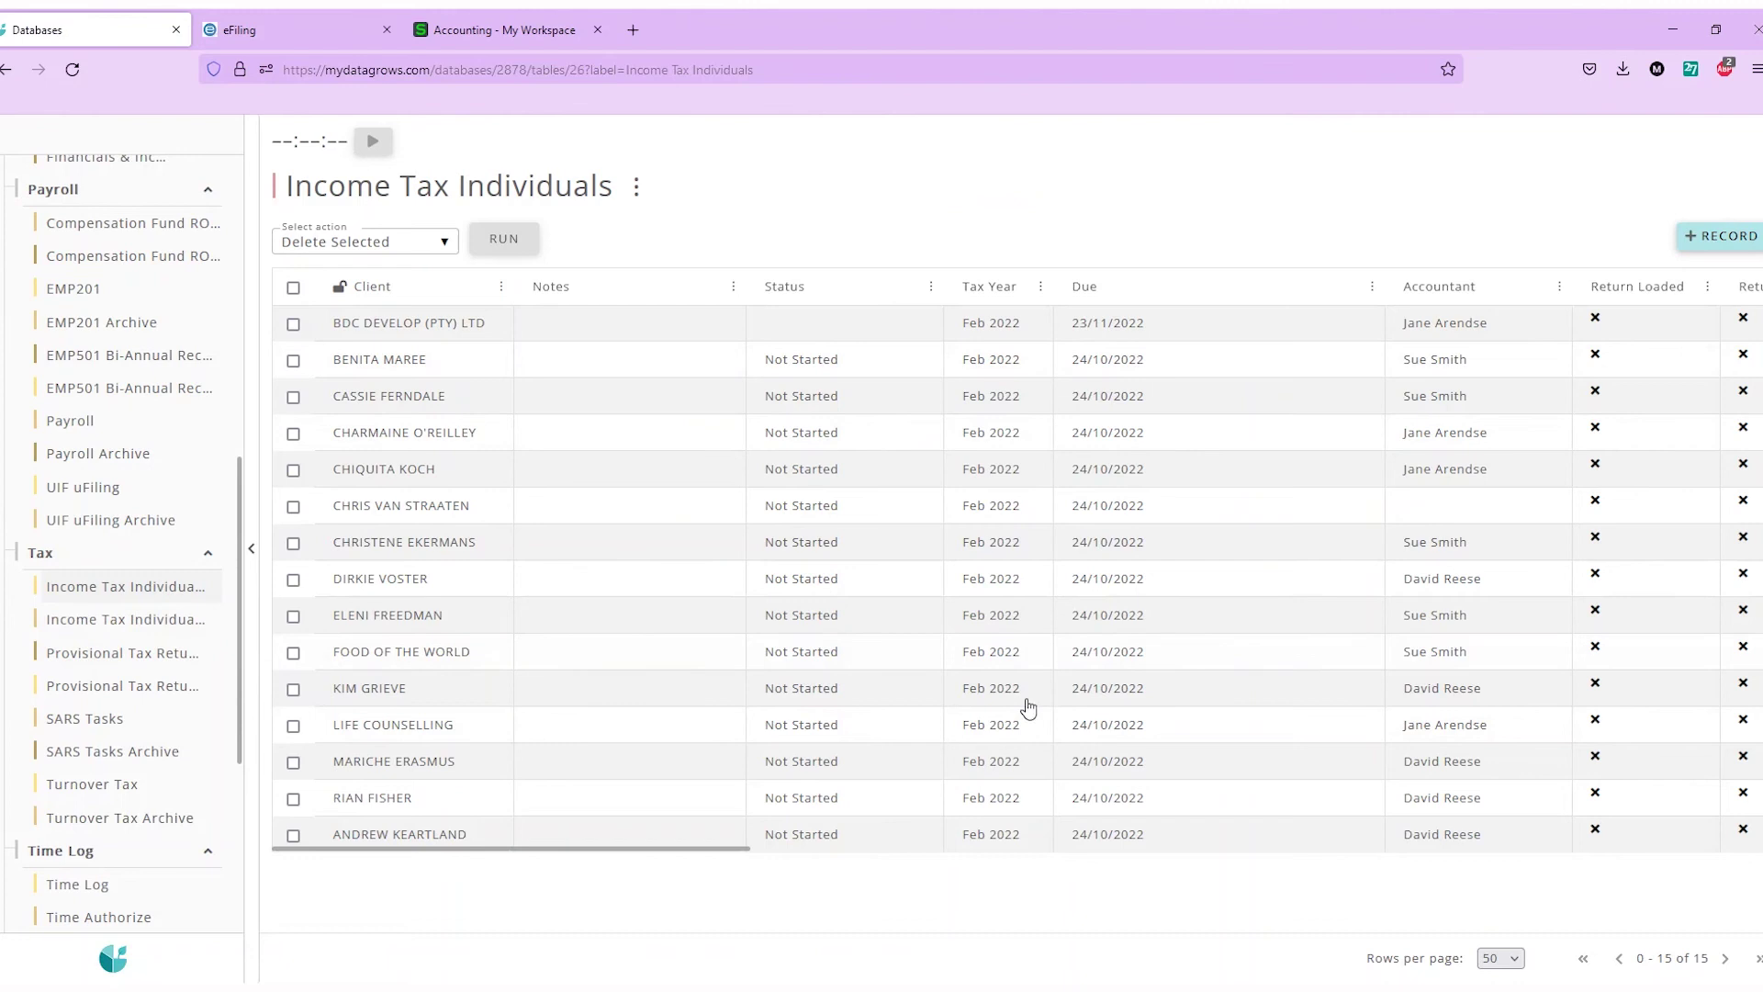
pyautogui.click(74, 656)
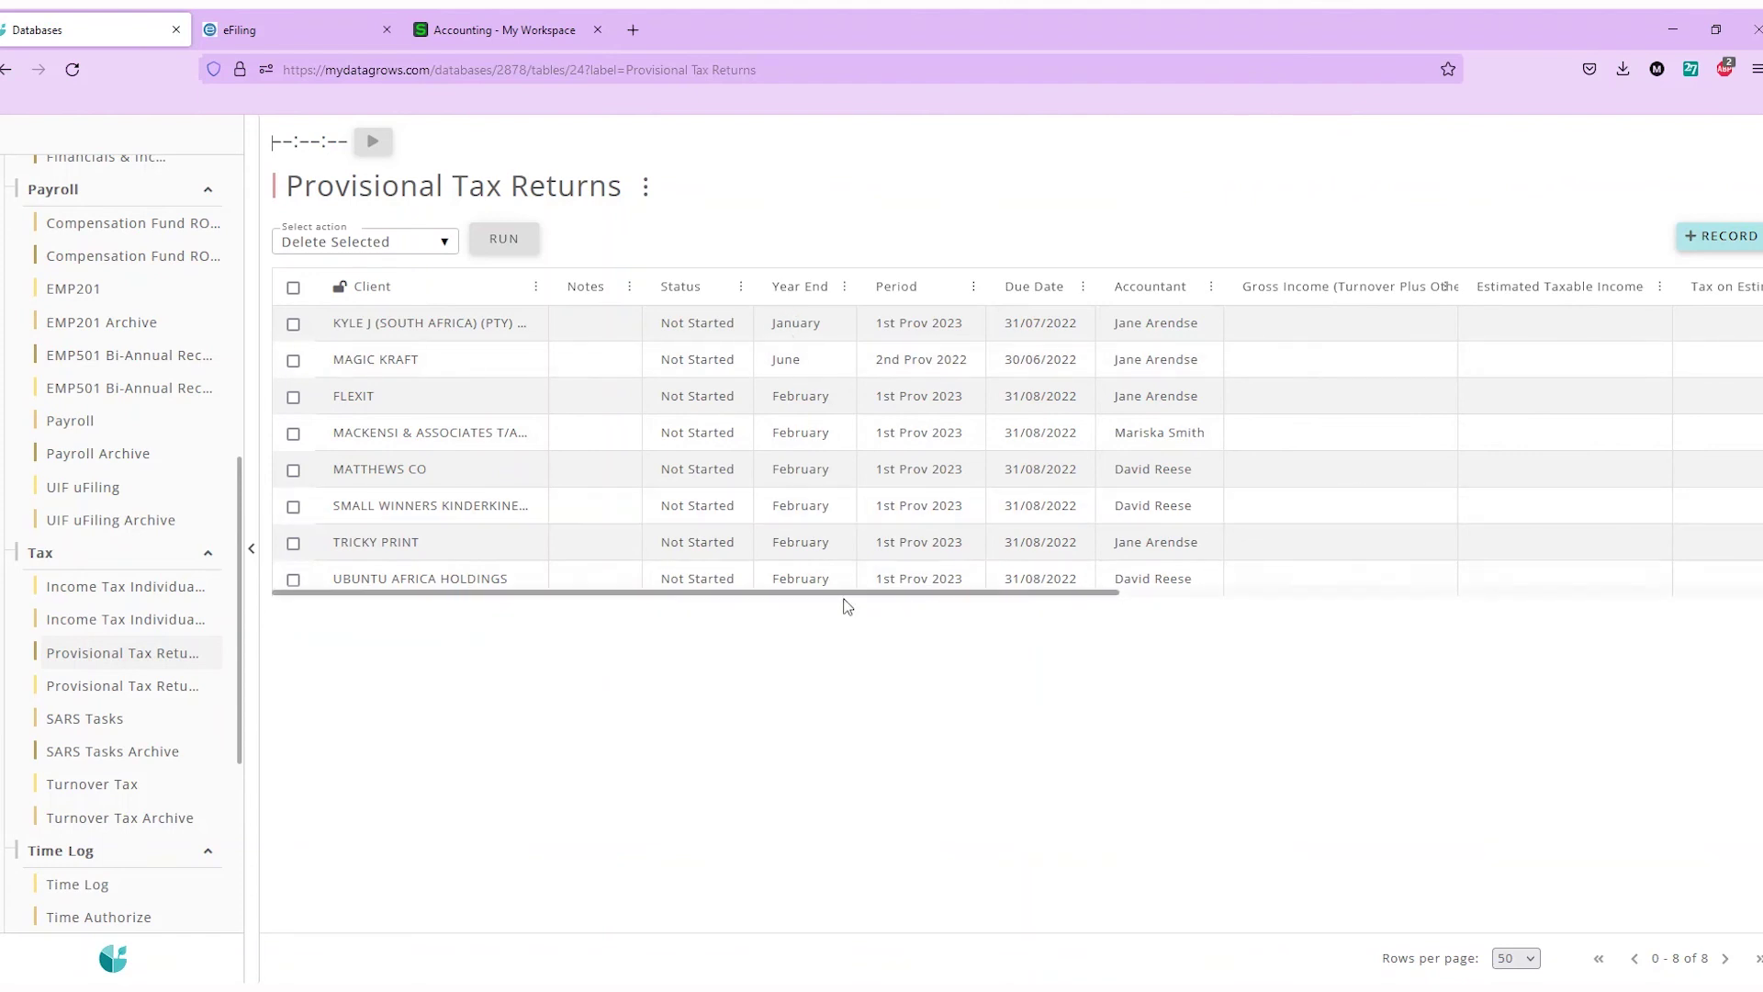
pyautogui.moveTo(838, 595); pyautogui.dragTo(744, 602)
# Open SARS Tasks, browse the task types available for a new record, close it unsaved, and examine the table's remaining columns
pyautogui.scroll(-2, 62, 744)
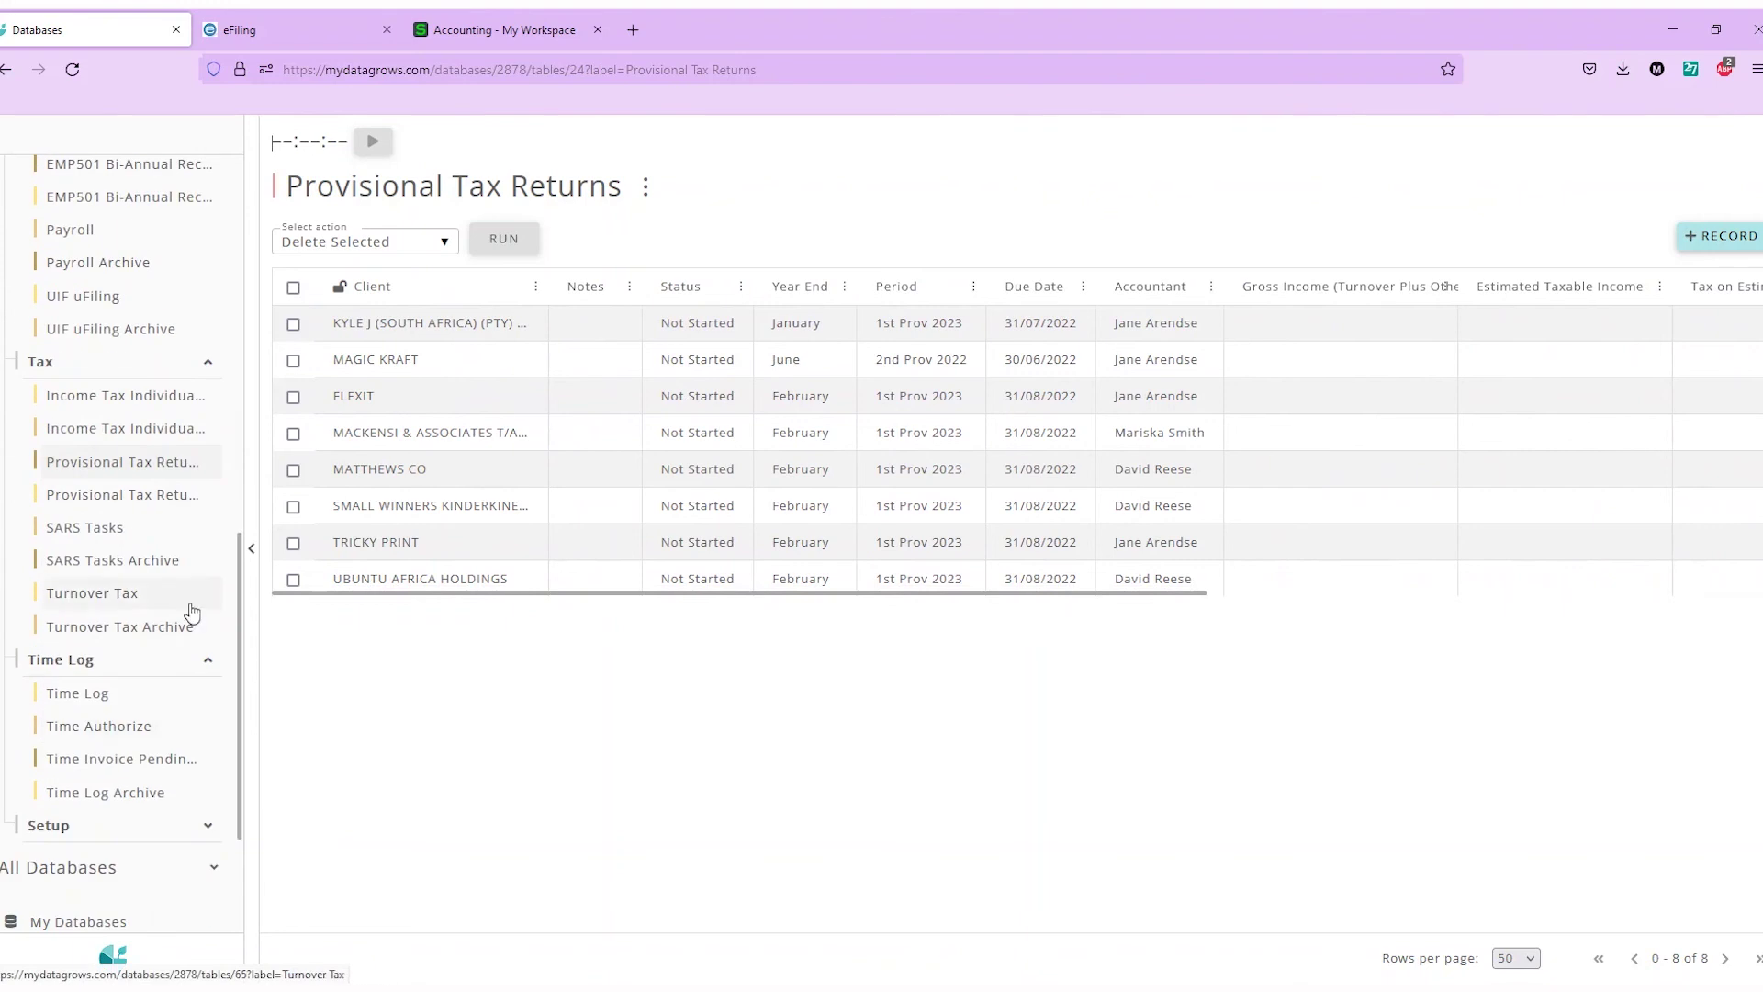
pyautogui.click(110, 533)
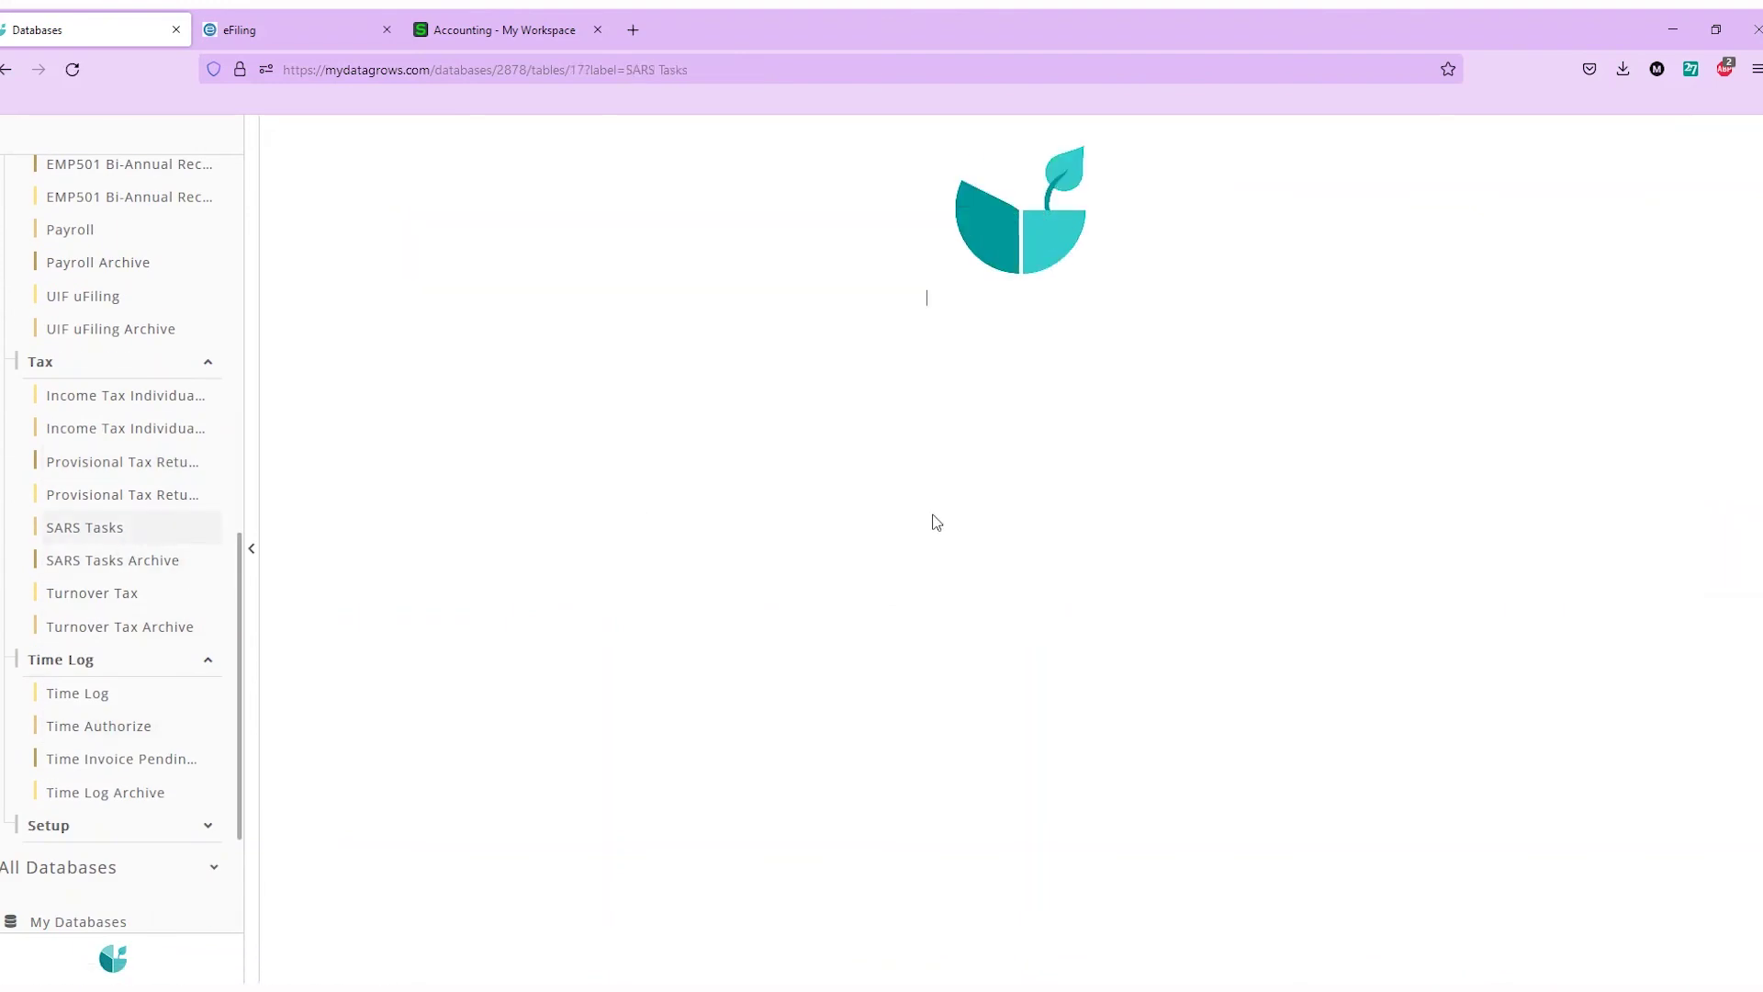
pyautogui.click(1717, 236)
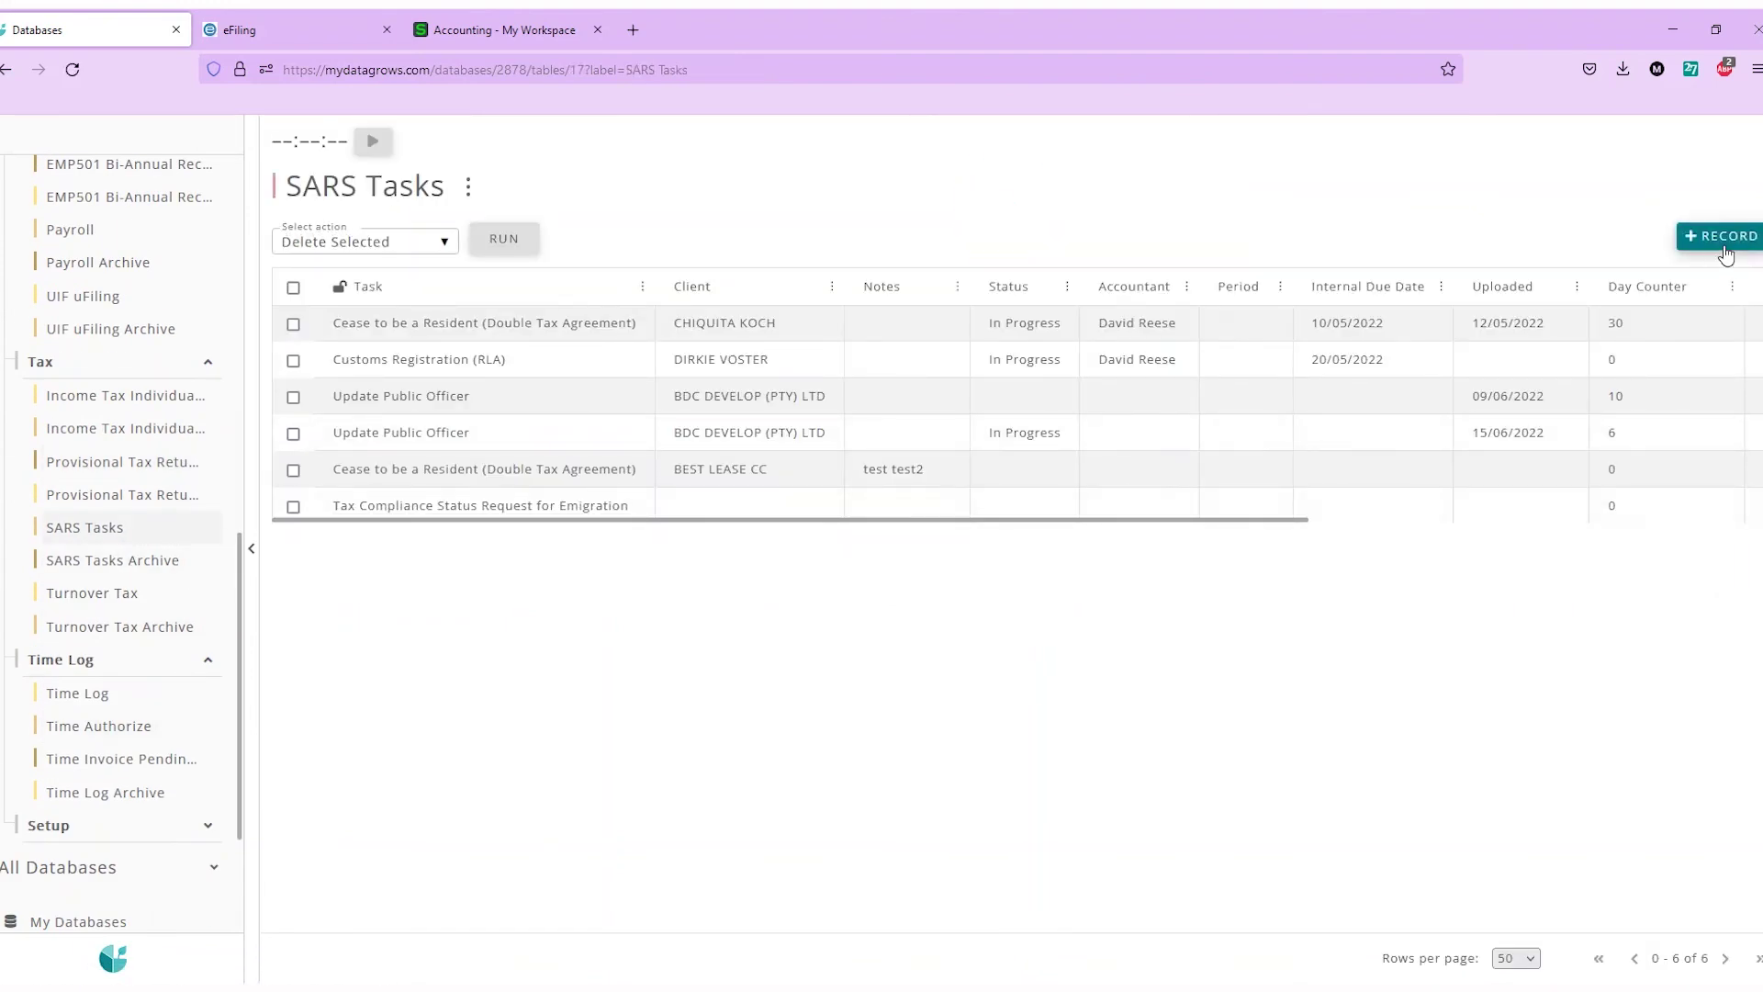
pyautogui.click(1283, 197)
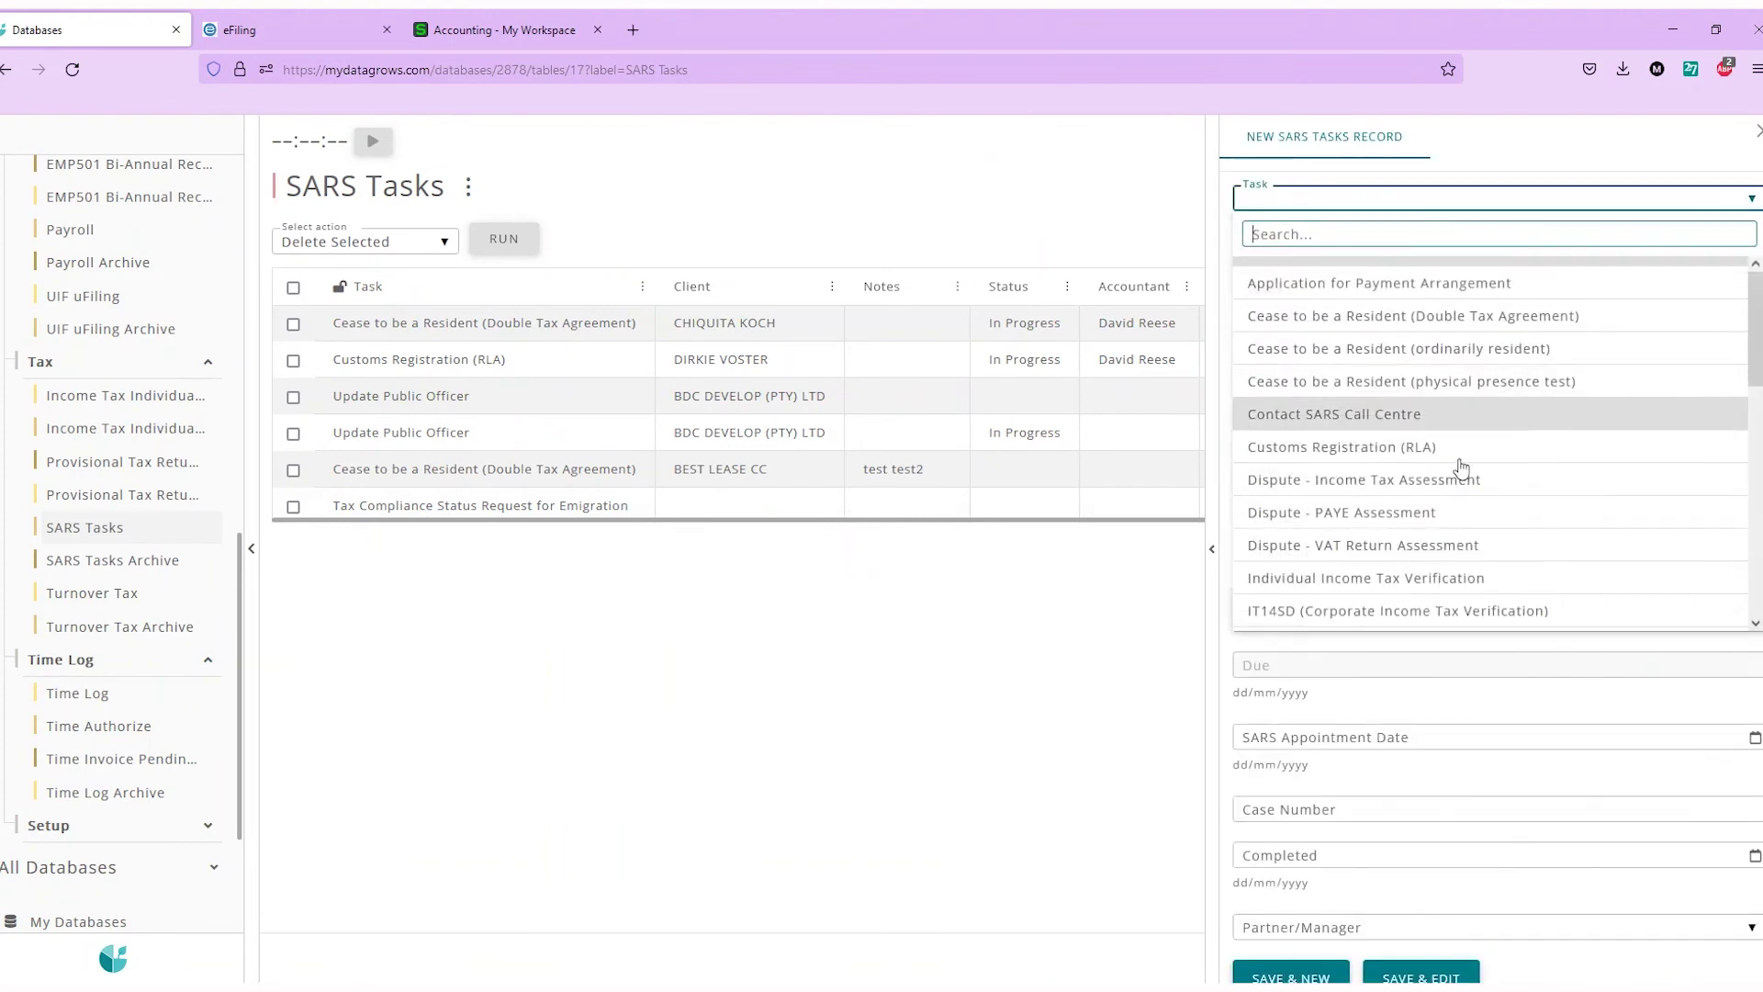
pyautogui.scroll(-3, 1423, 493)
pyautogui.scroll(-5, 1423, 493)
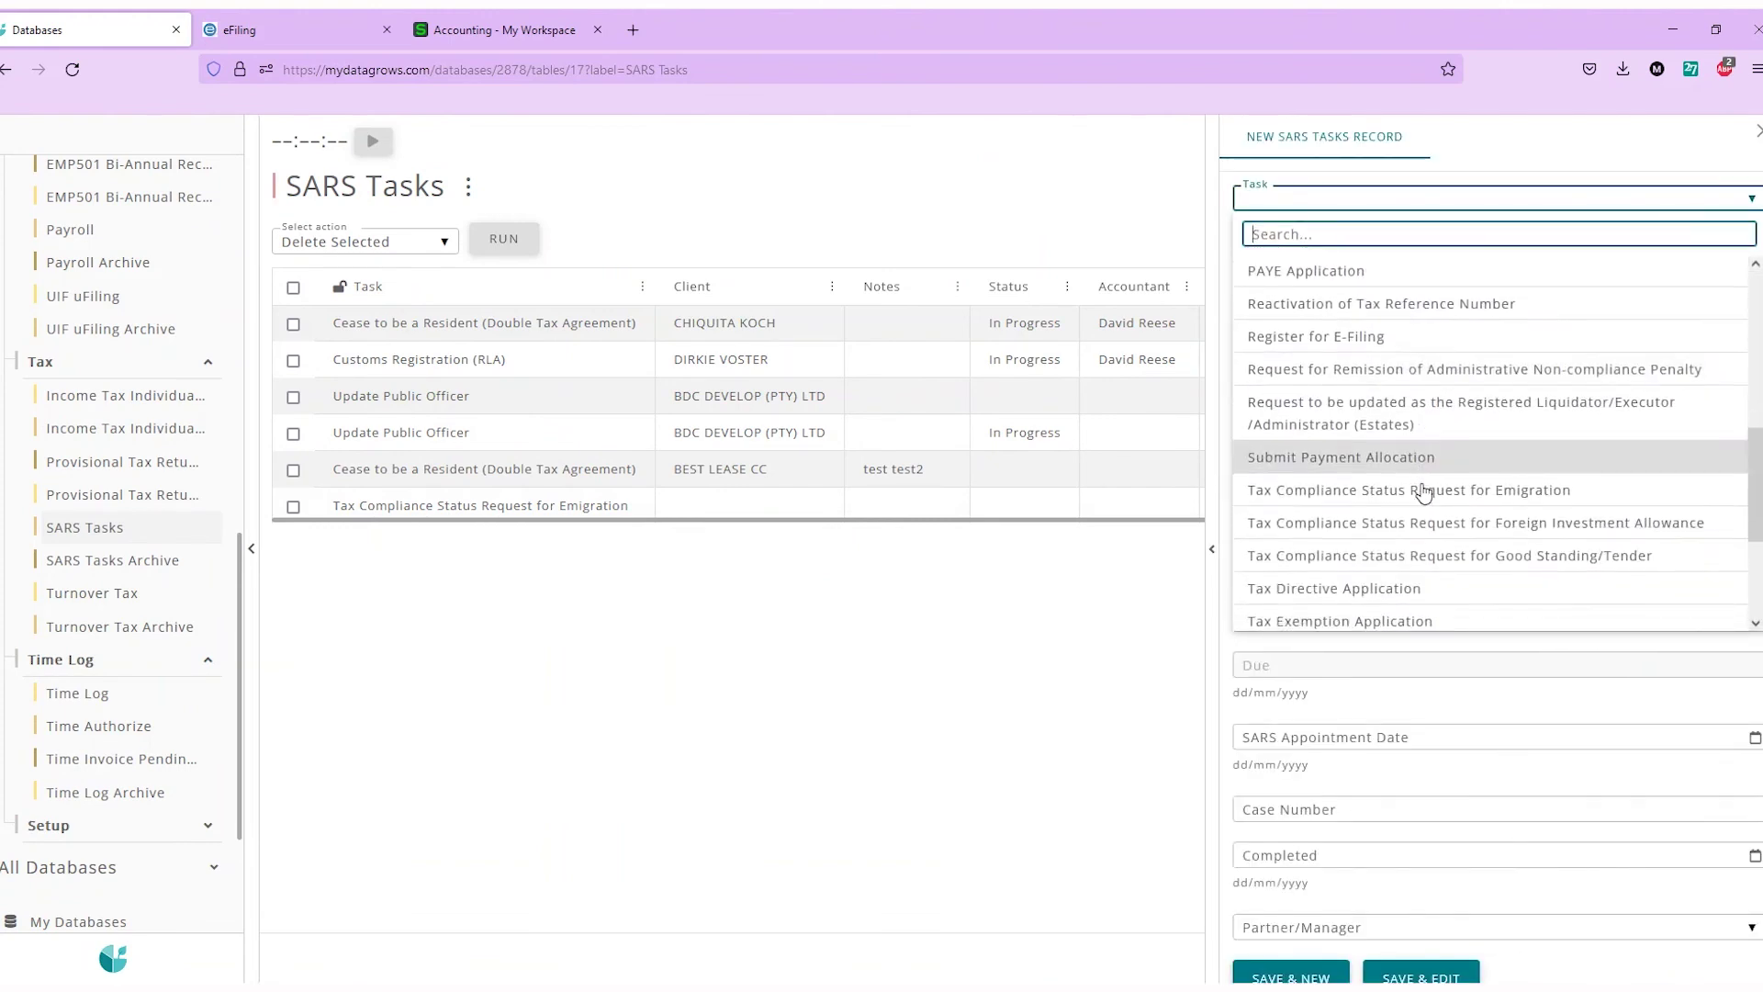
pyautogui.click(1432, 550)
pyautogui.click(1192, 394)
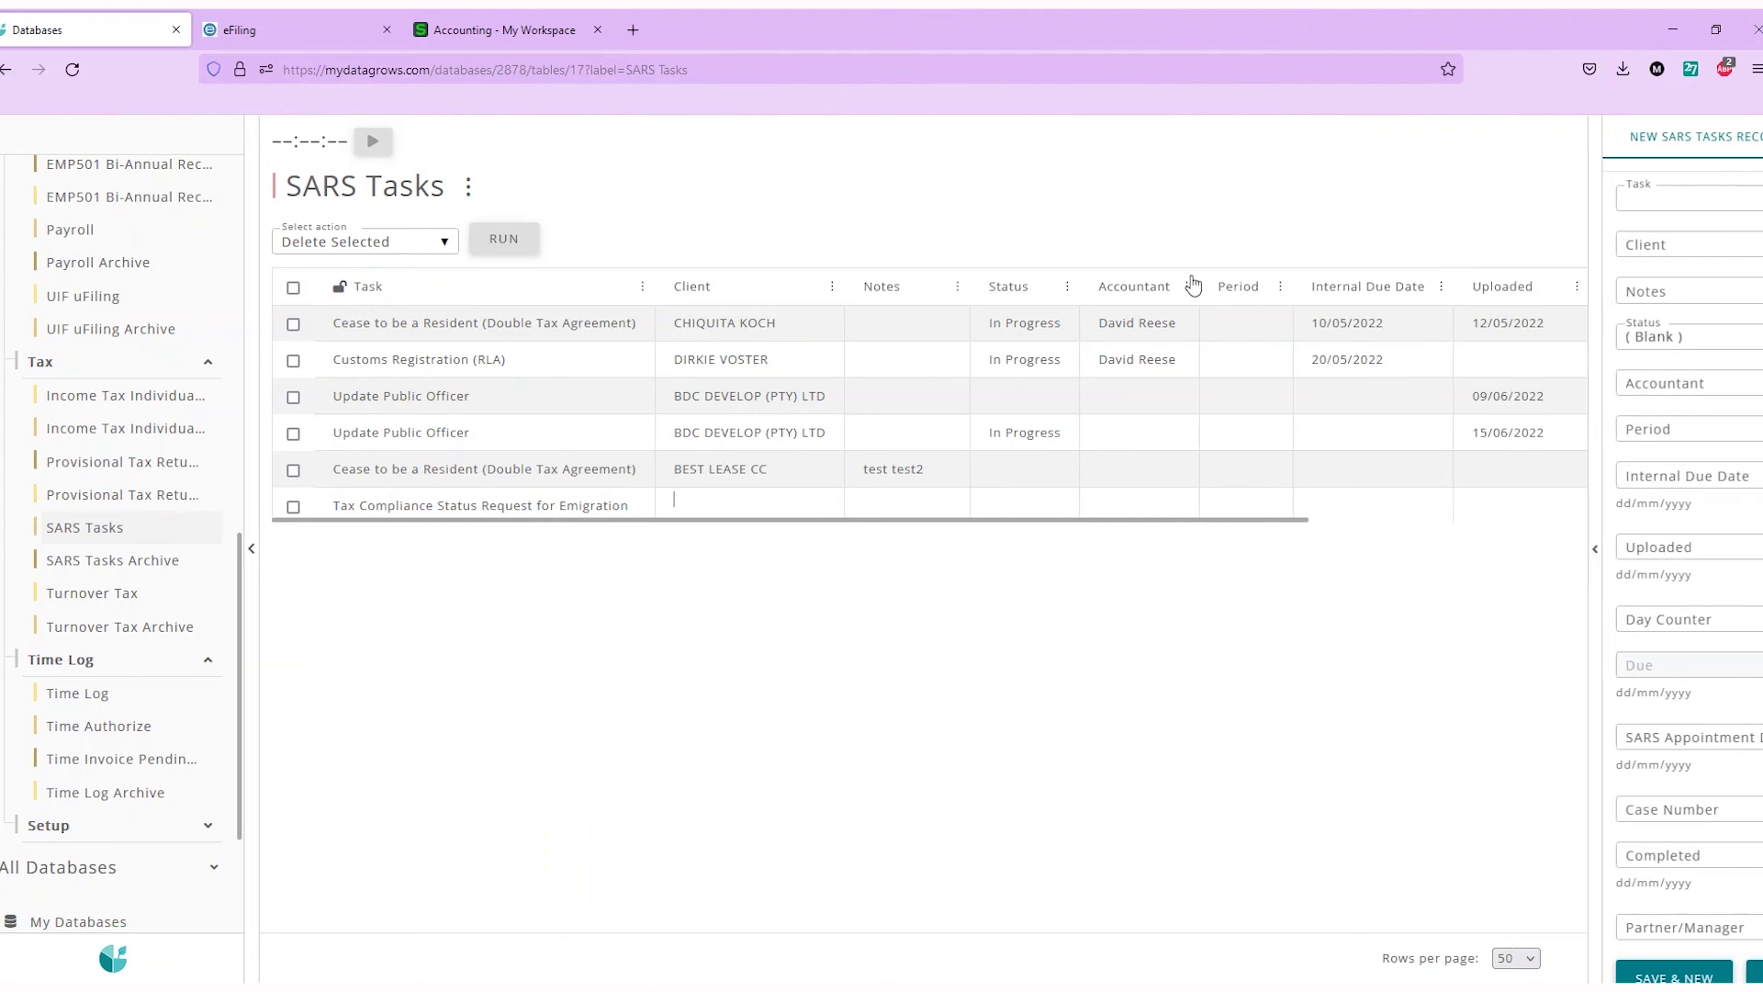
pyautogui.hscroll(3, 1043, 508)
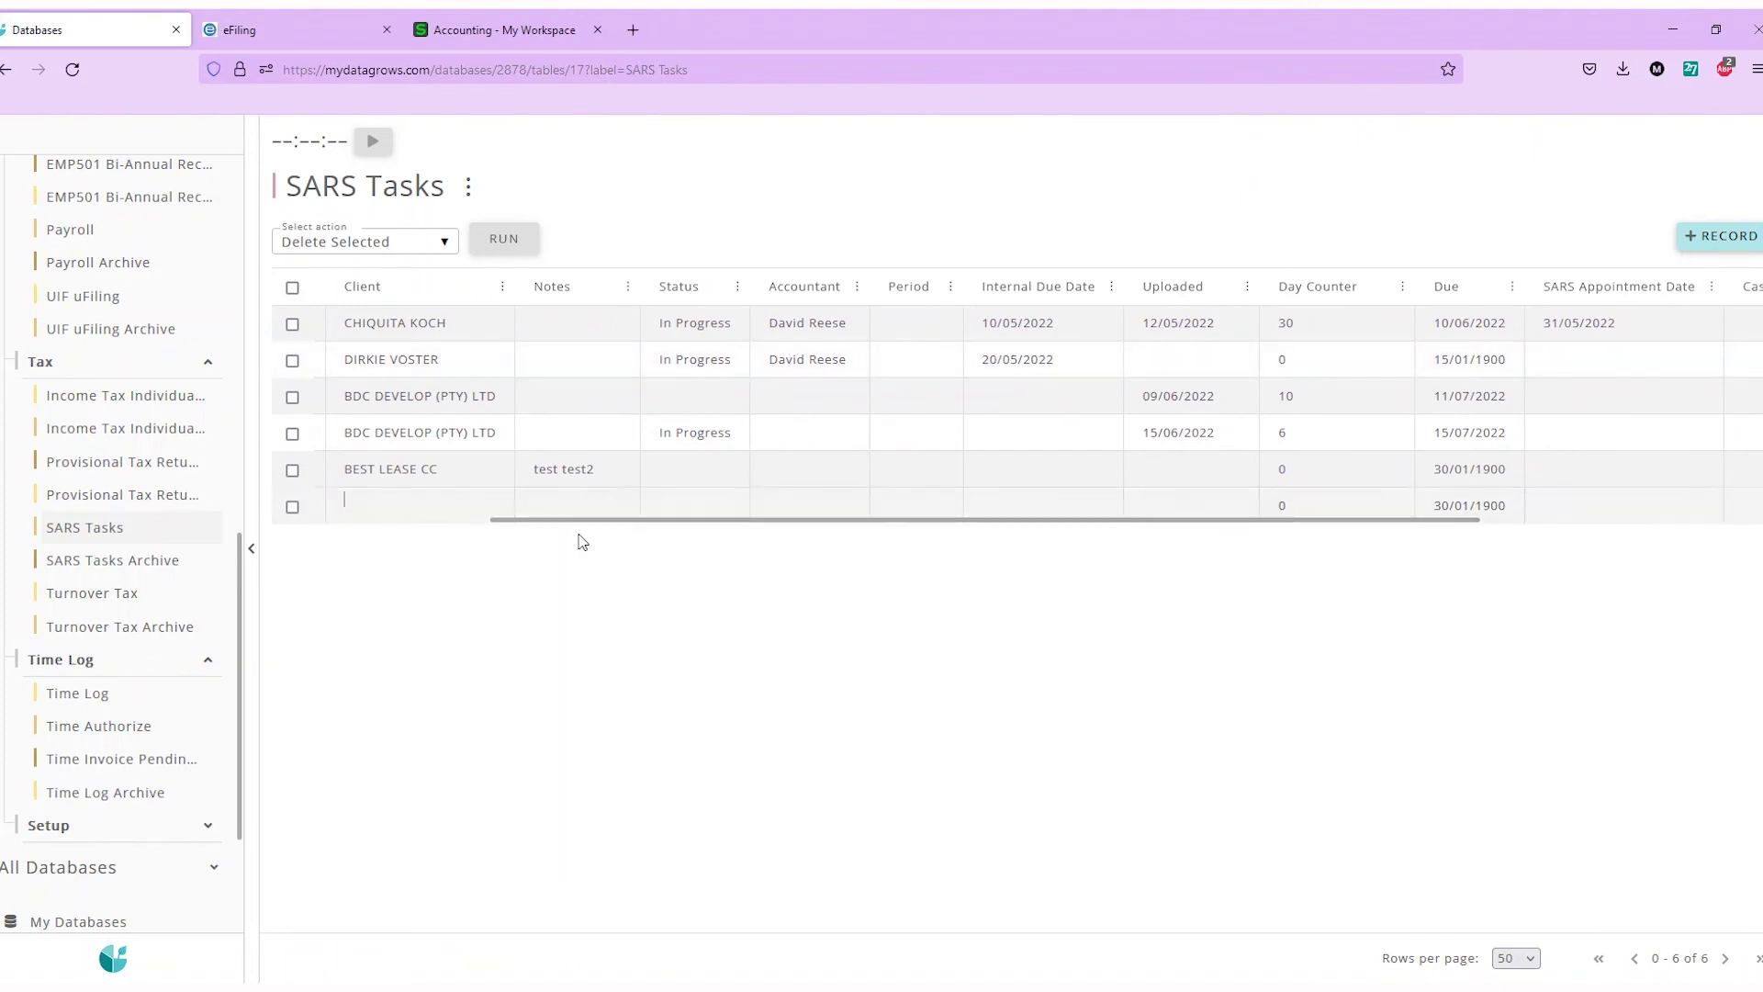
# Examine the Turnover Tax table's columns and return to the Time Log
pyautogui.click(91, 599)
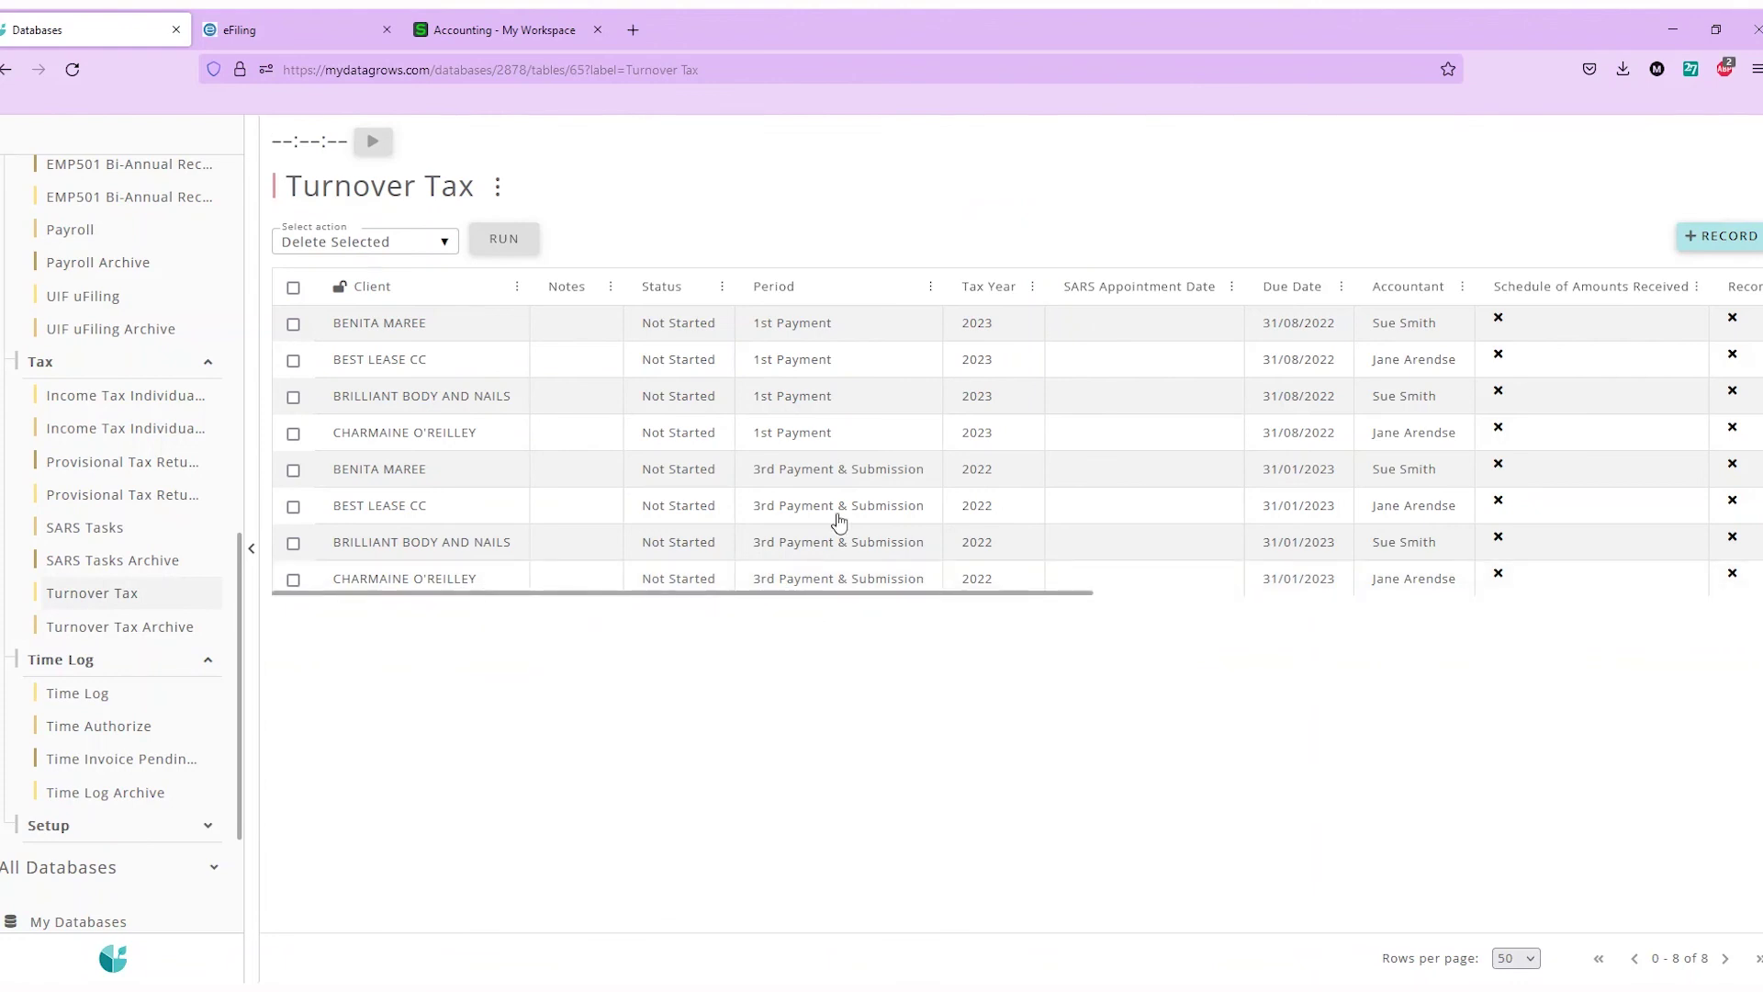
pyautogui.moveTo(839, 593); pyautogui.dragTo(1177, 608)
pyautogui.moveTo(1214, 603); pyautogui.dragTo(826, 597)
pyautogui.click(126, 703)
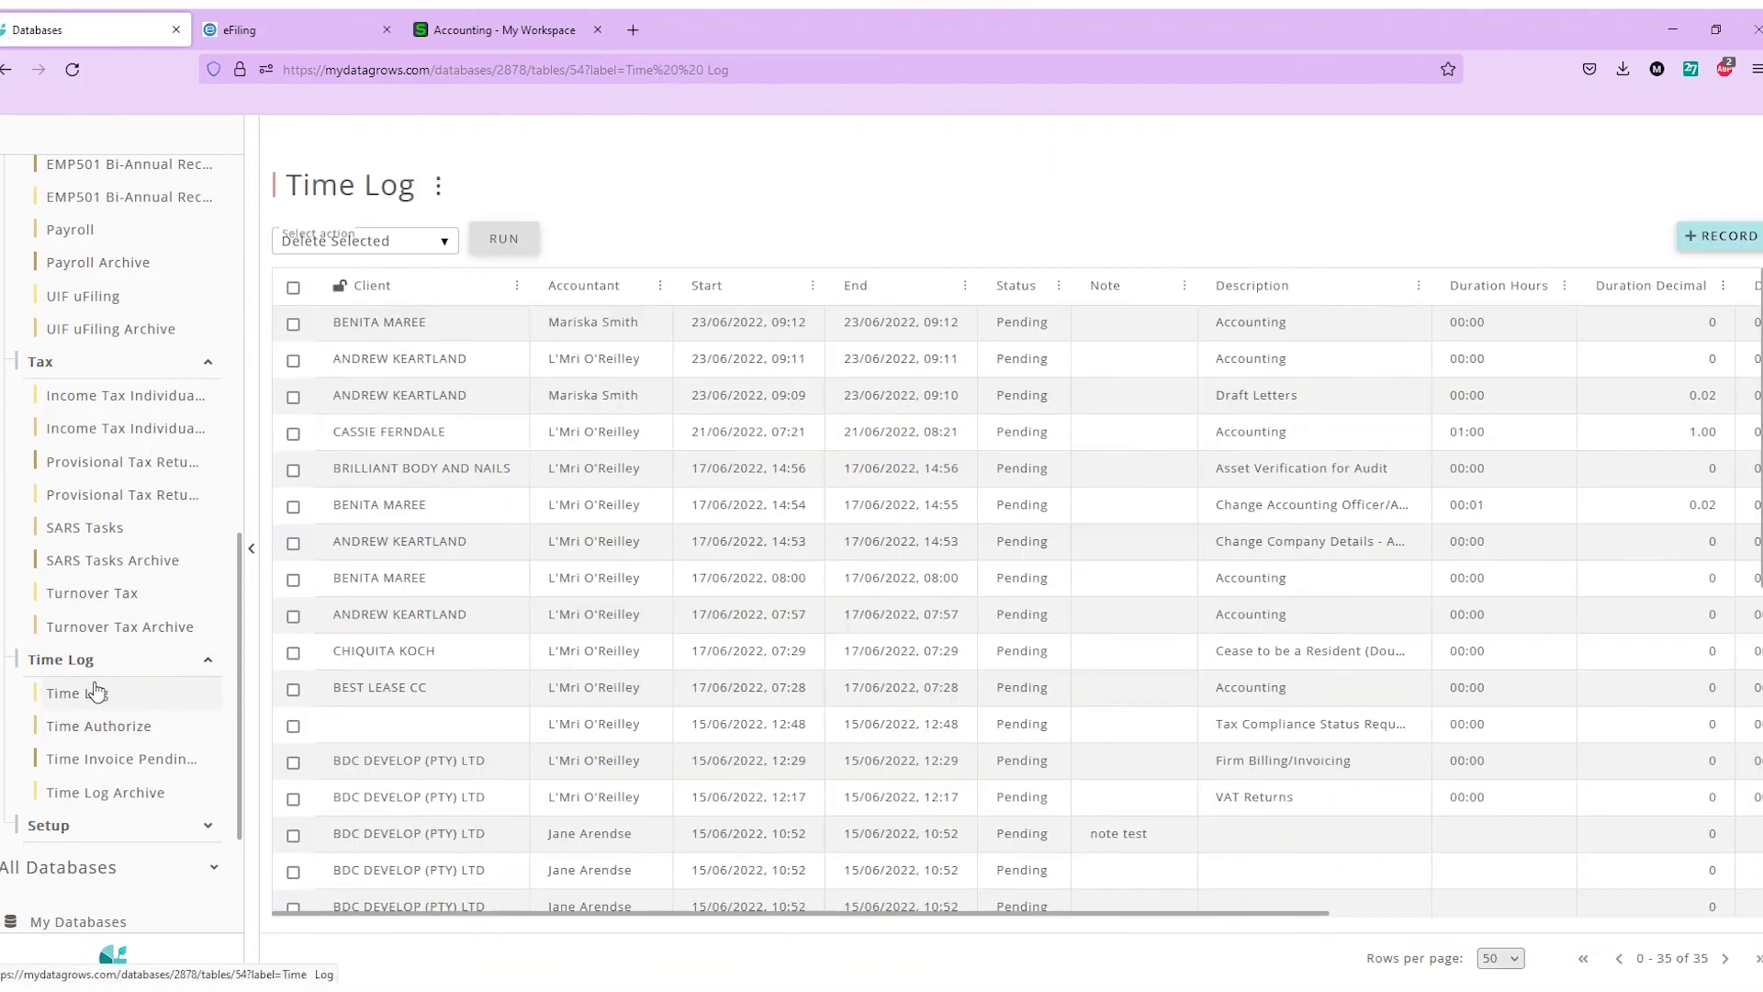
# Expand the Setup group and look through the tables it contains
pyautogui.scroll(-1, 122, 826)
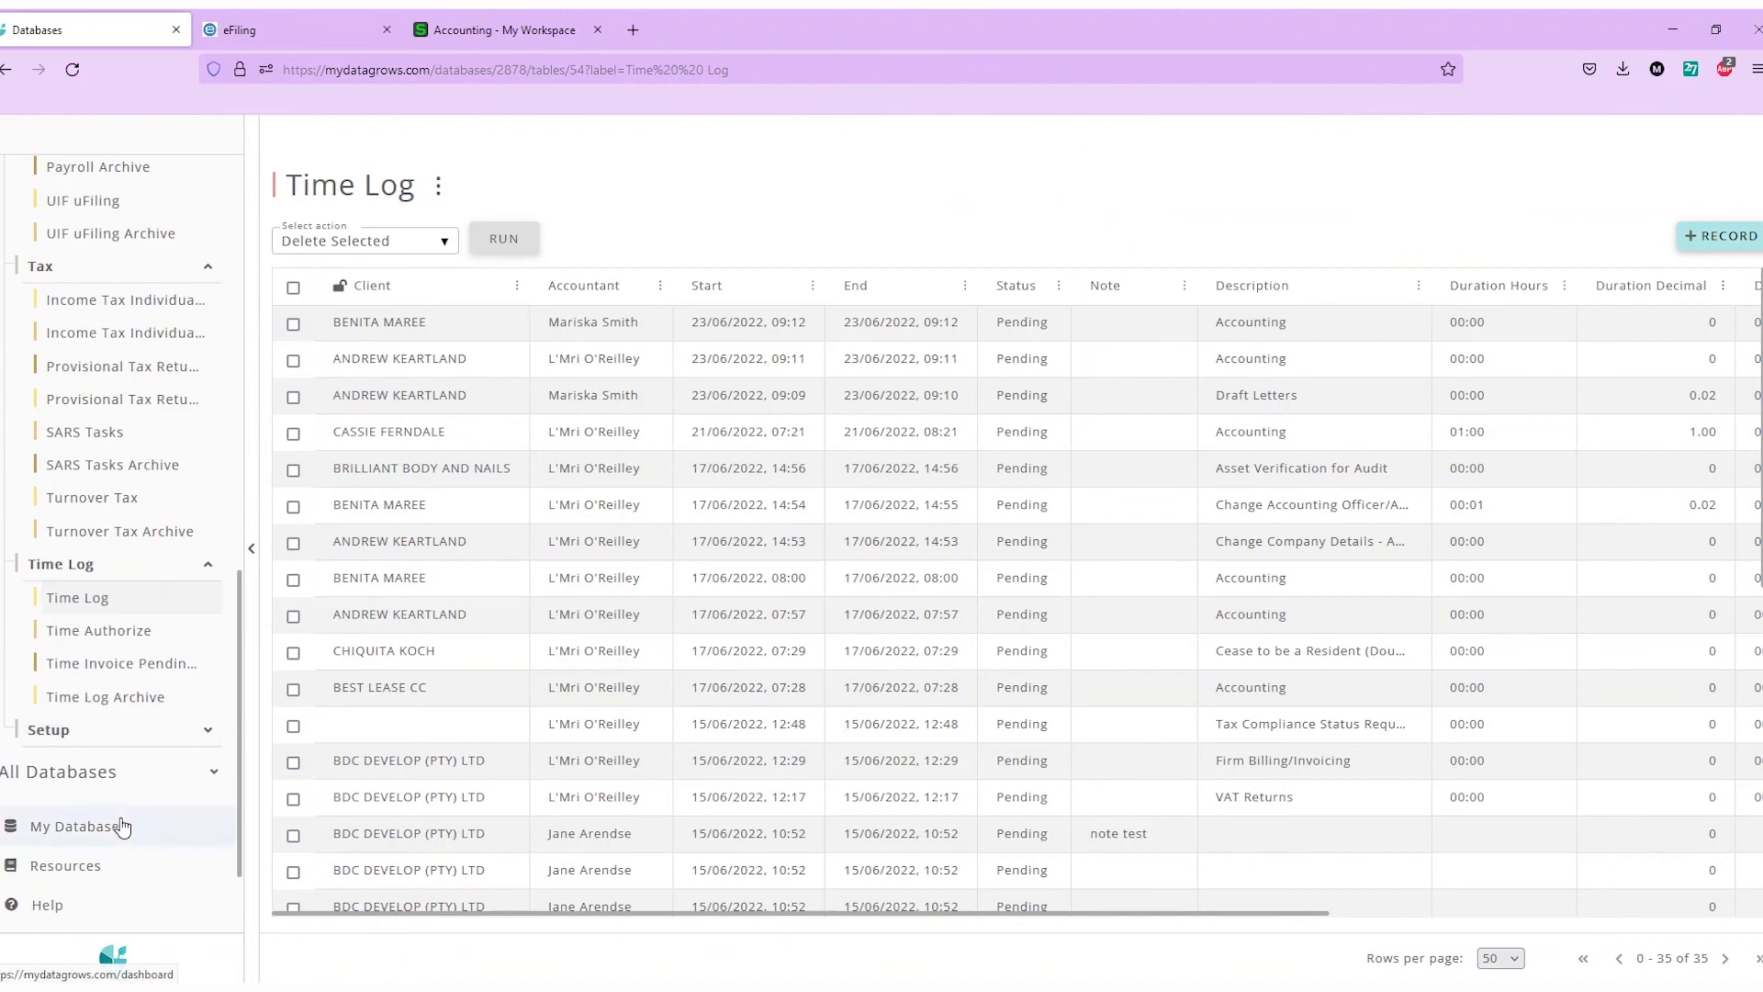
pyautogui.click(137, 729)
pyautogui.scroll(-2, 150, 755)
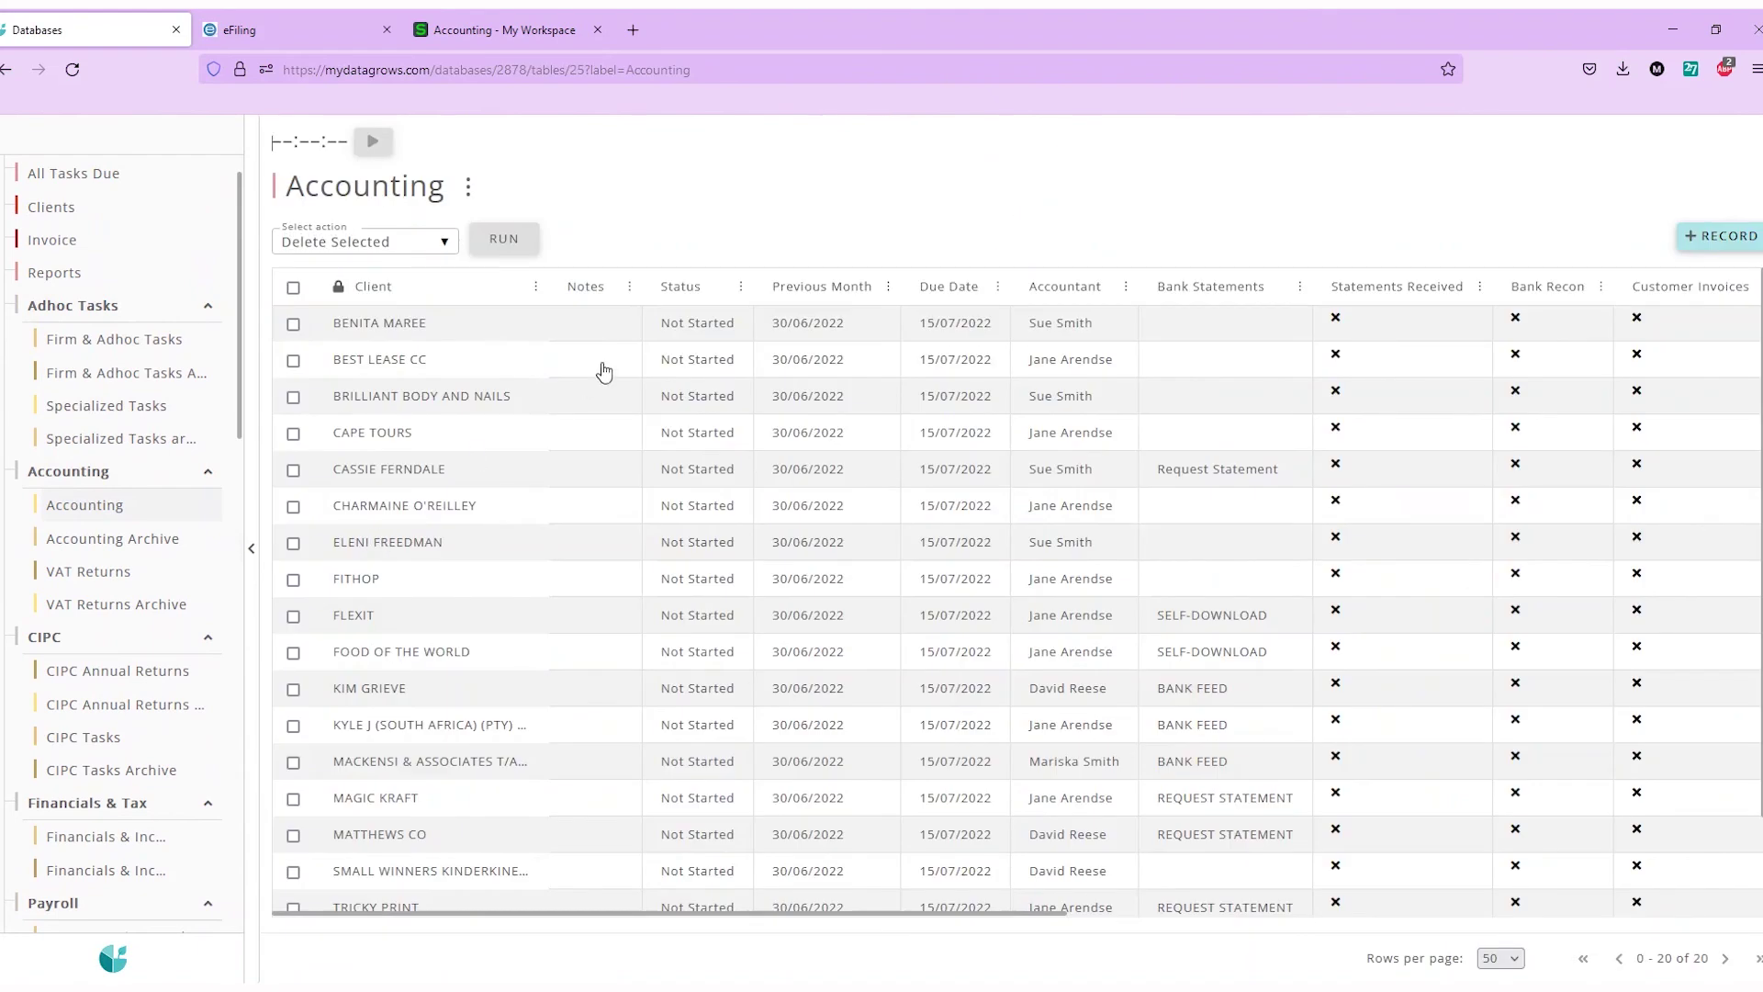
# View the ascending and descending sort options for the Accounting table's Client column without applying one
pyautogui.click(537, 287)
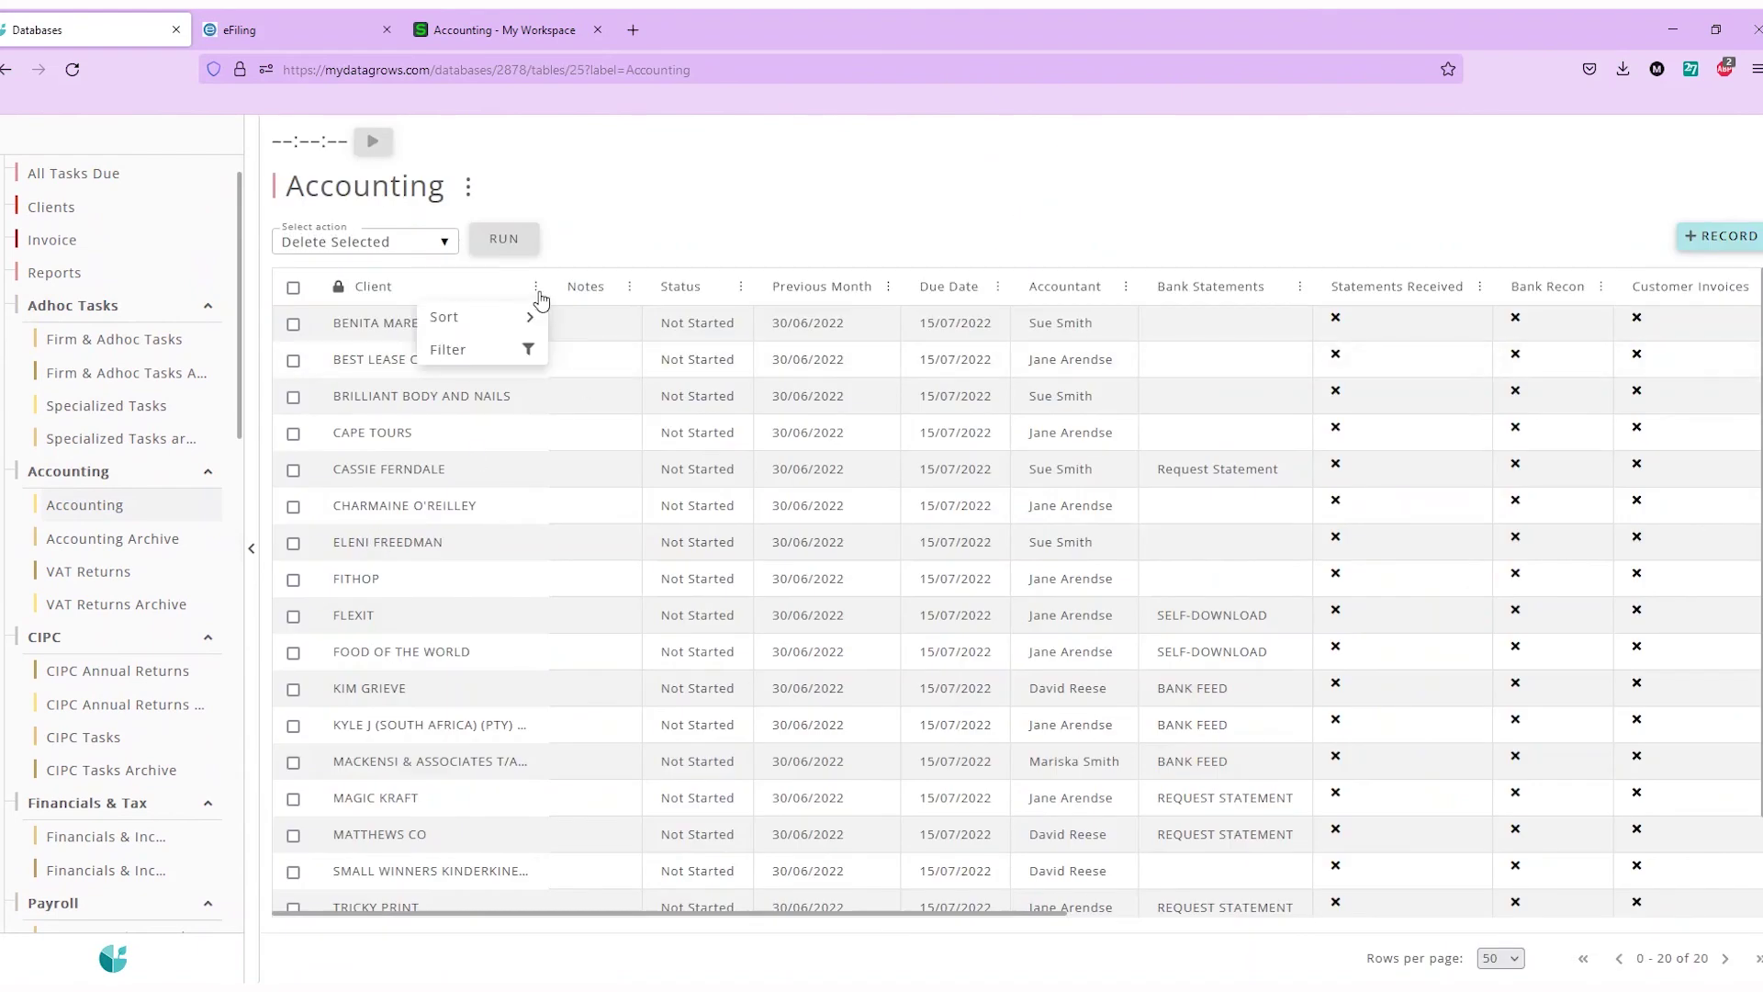
pyautogui.moveTo(514, 328)
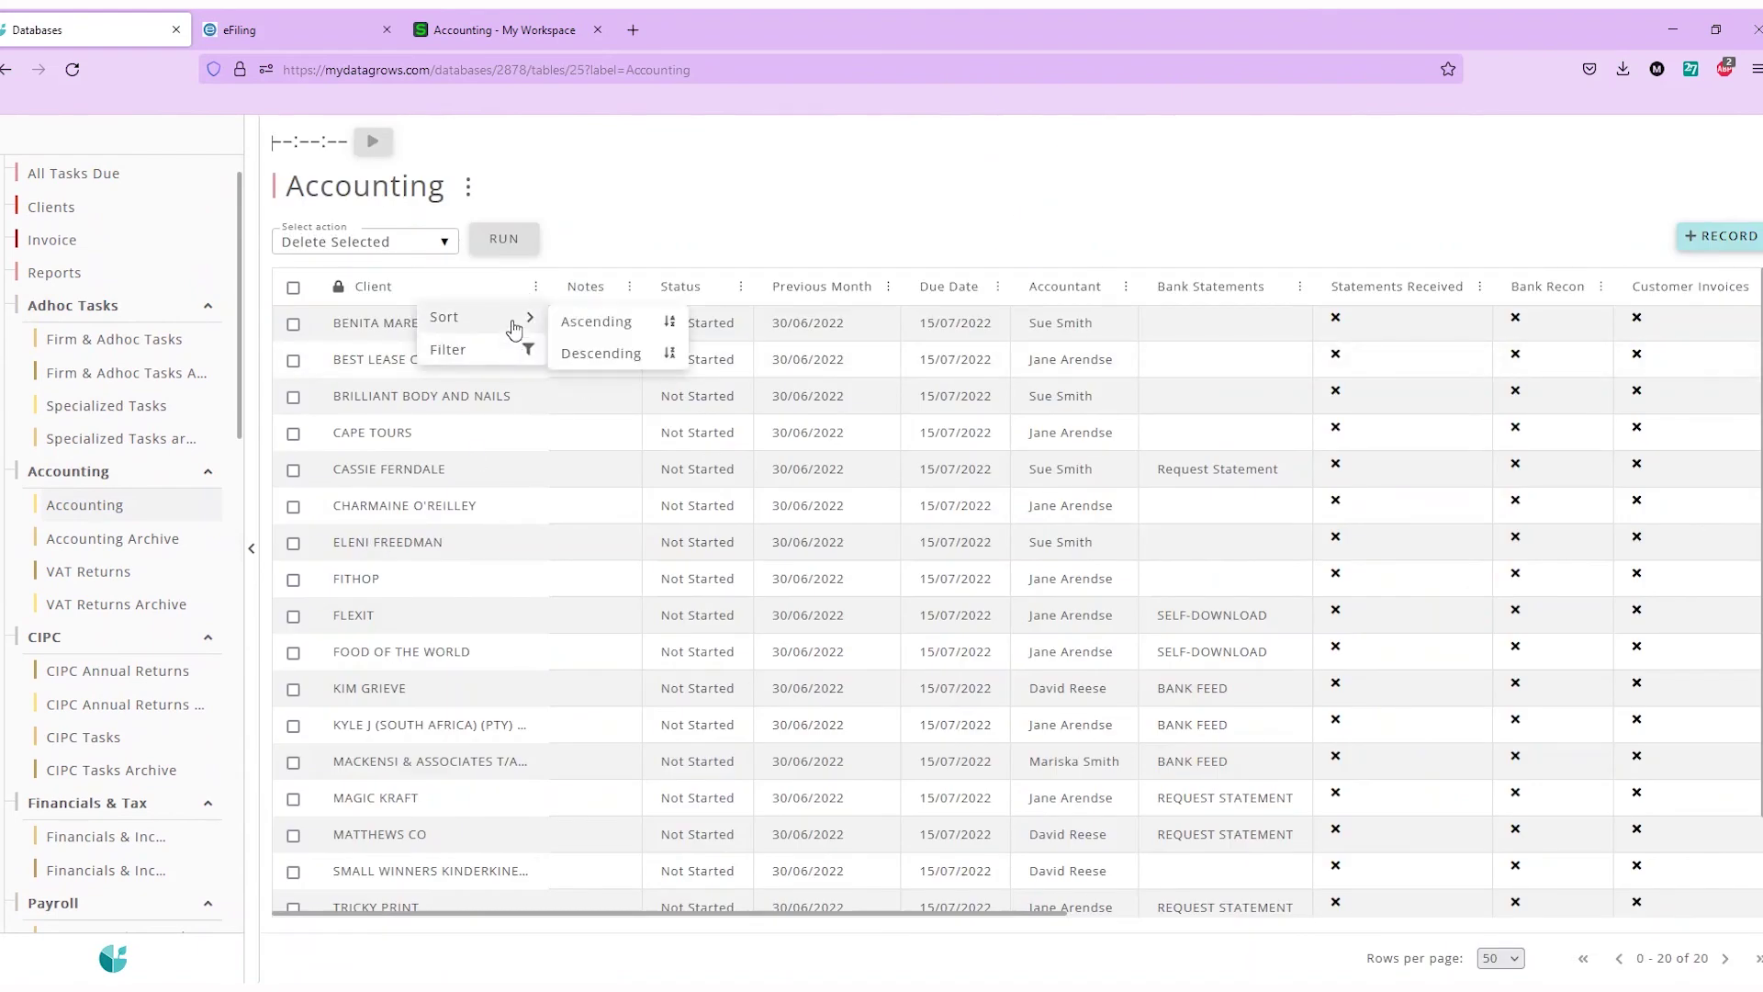
pyautogui.click(632, 289)
pyautogui.press('Escape')
# Filter the Accounting table to records whose Client contains "fit"
pyautogui.click(535, 286)
pyautogui.click(514, 348)
pyautogui.click(720, 262)
pyautogui.click(1114, 332)
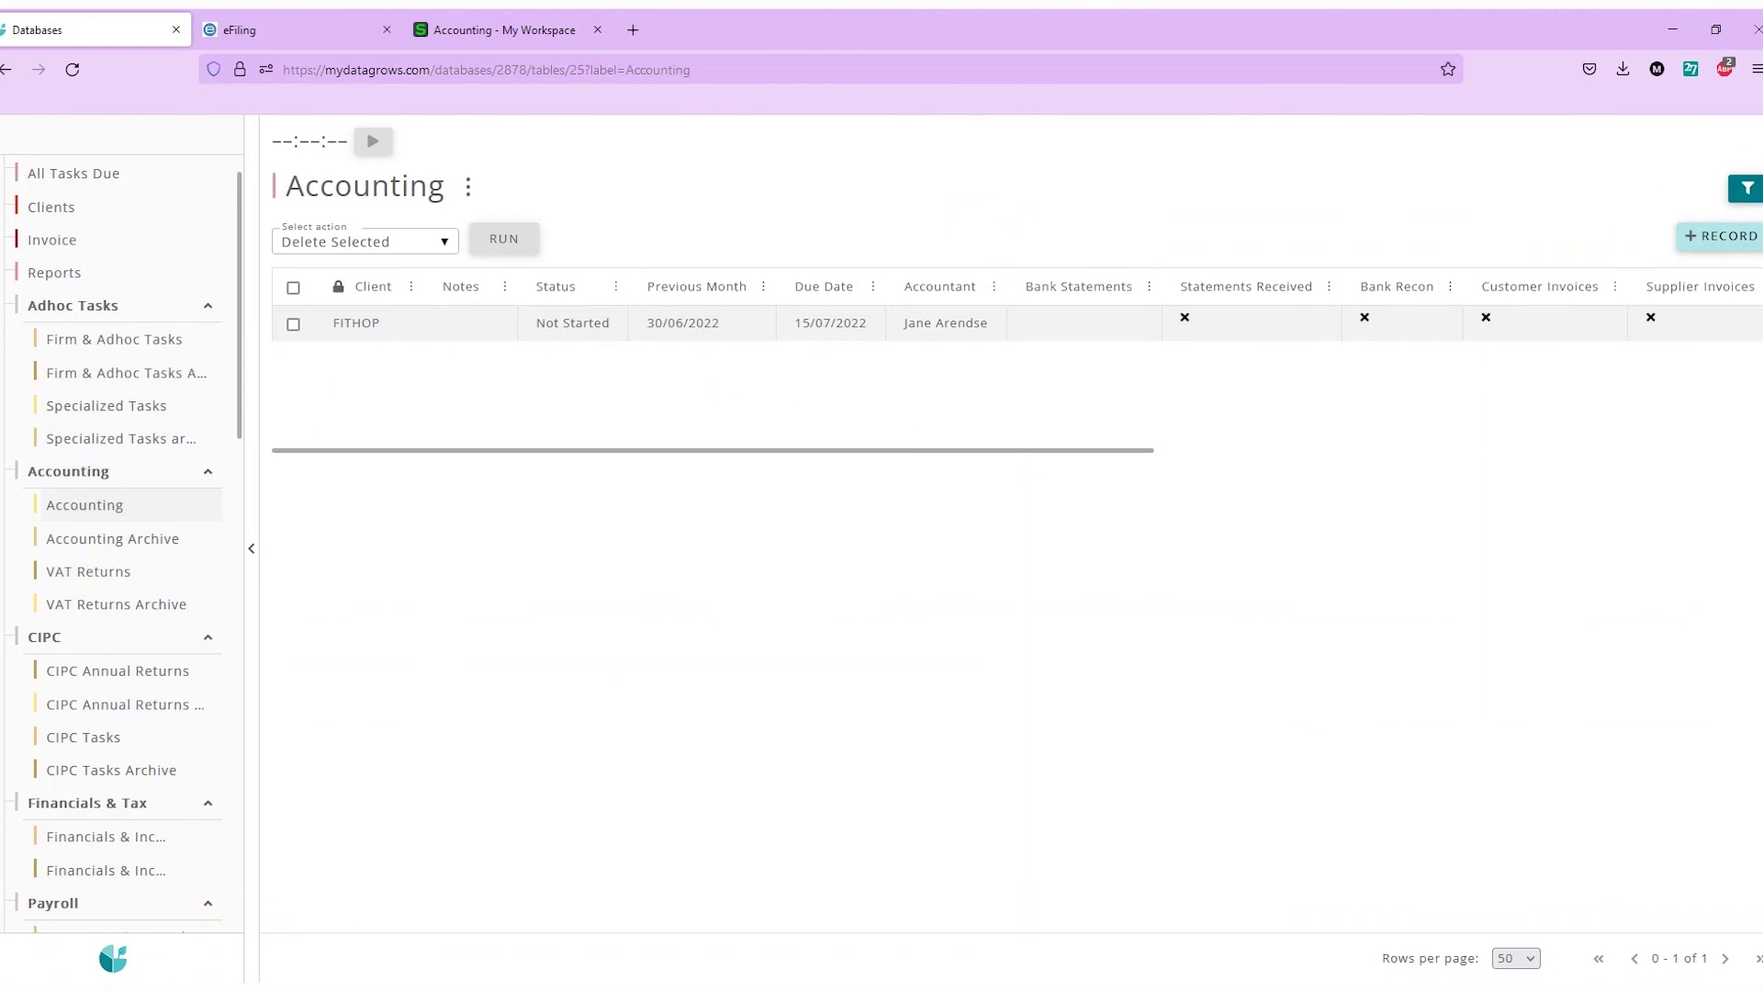
# Reopen the Client filter to review its settings, close it unchanged, and try to remove the filter
pyautogui.moveTo(1754, 212)
pyautogui.click(1557, 228)
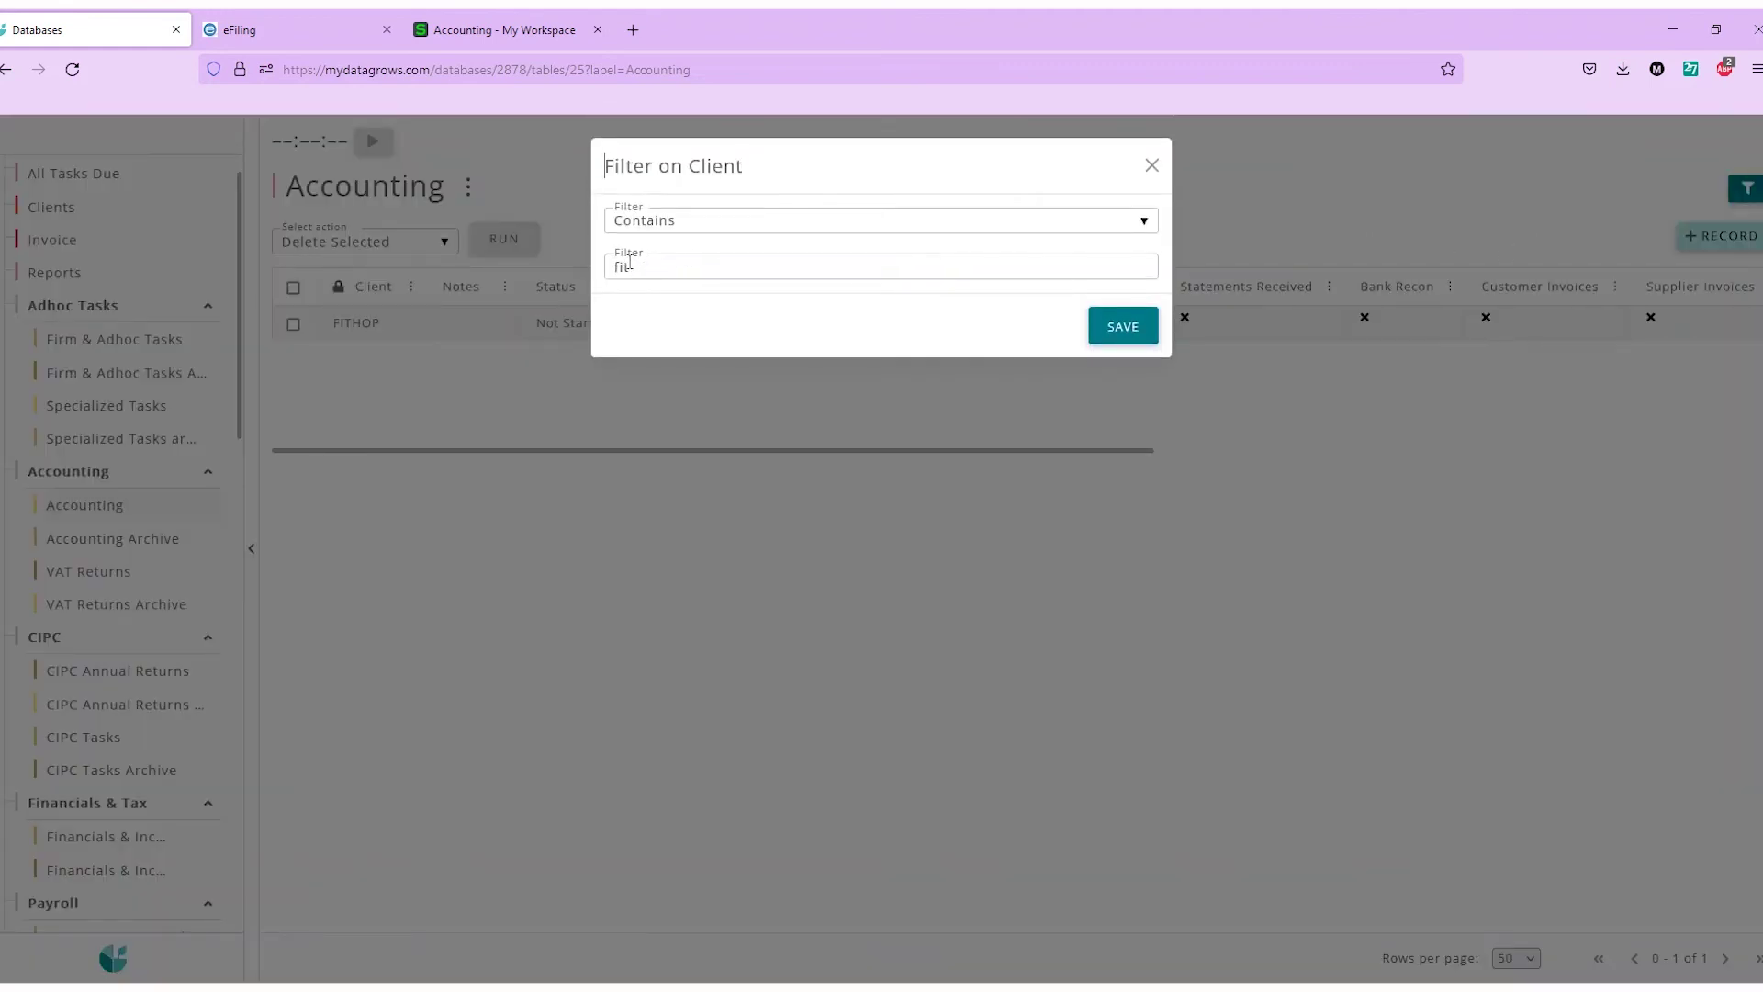
pyautogui.click(1152, 170)
pyautogui.moveTo(1747, 203)
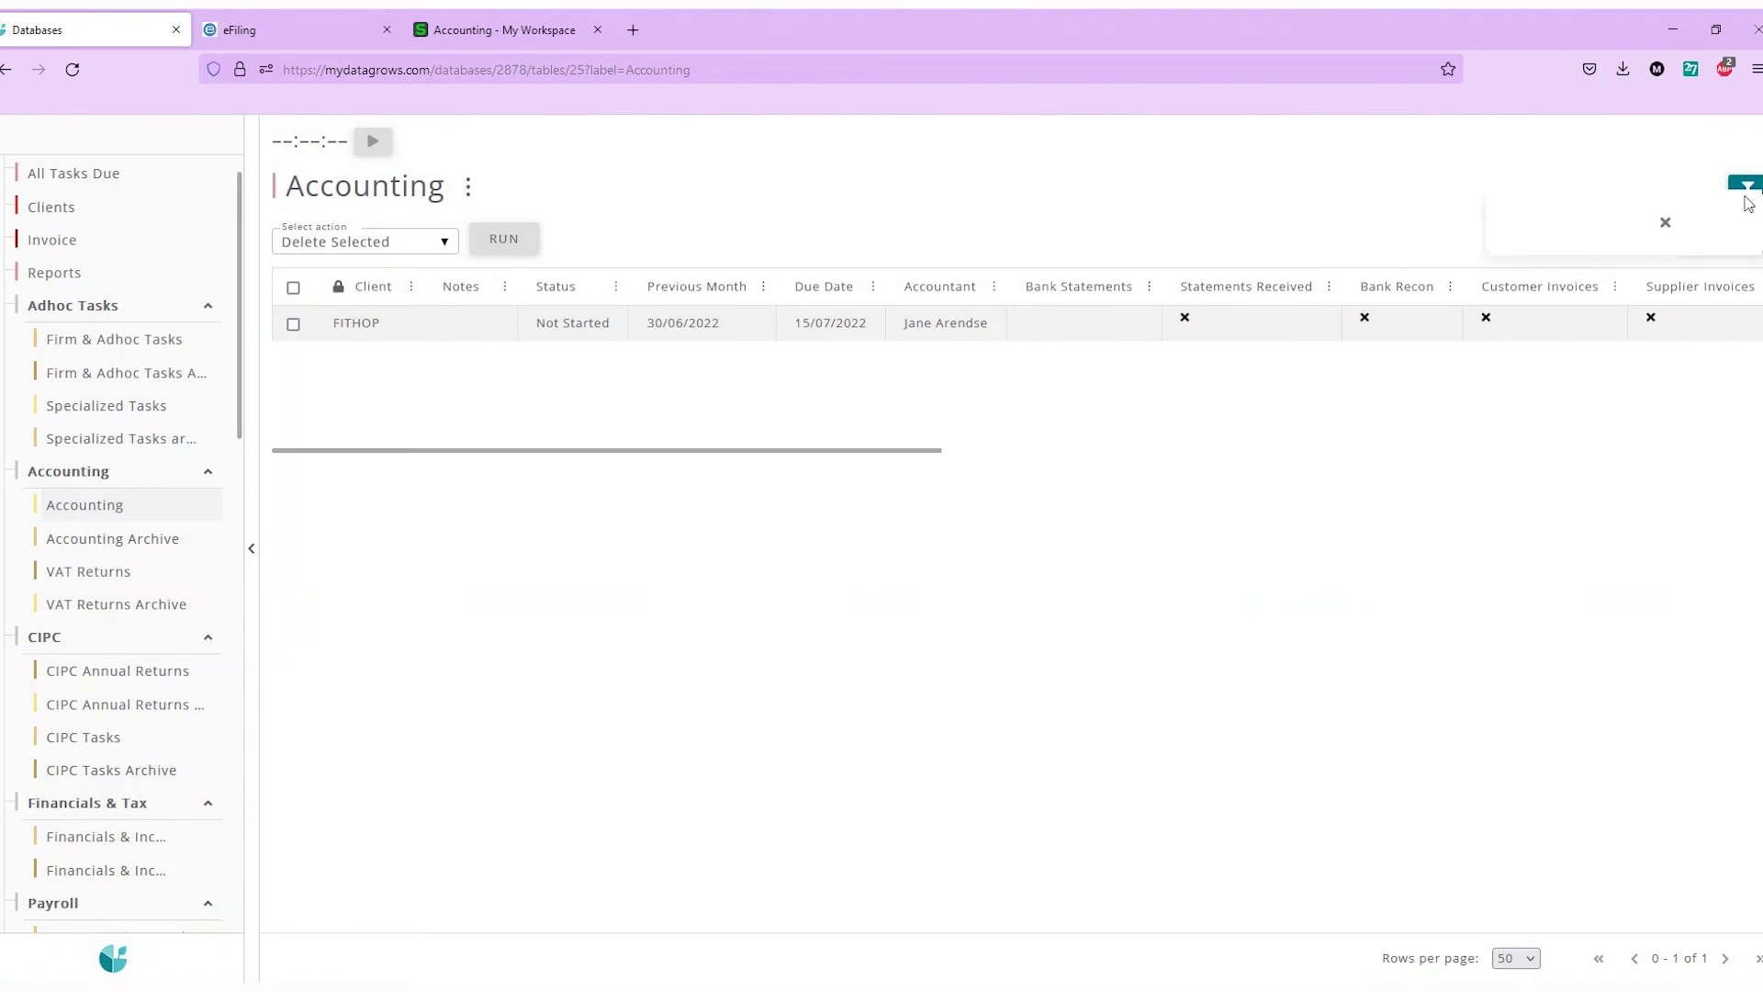
pyautogui.click(1666, 223)
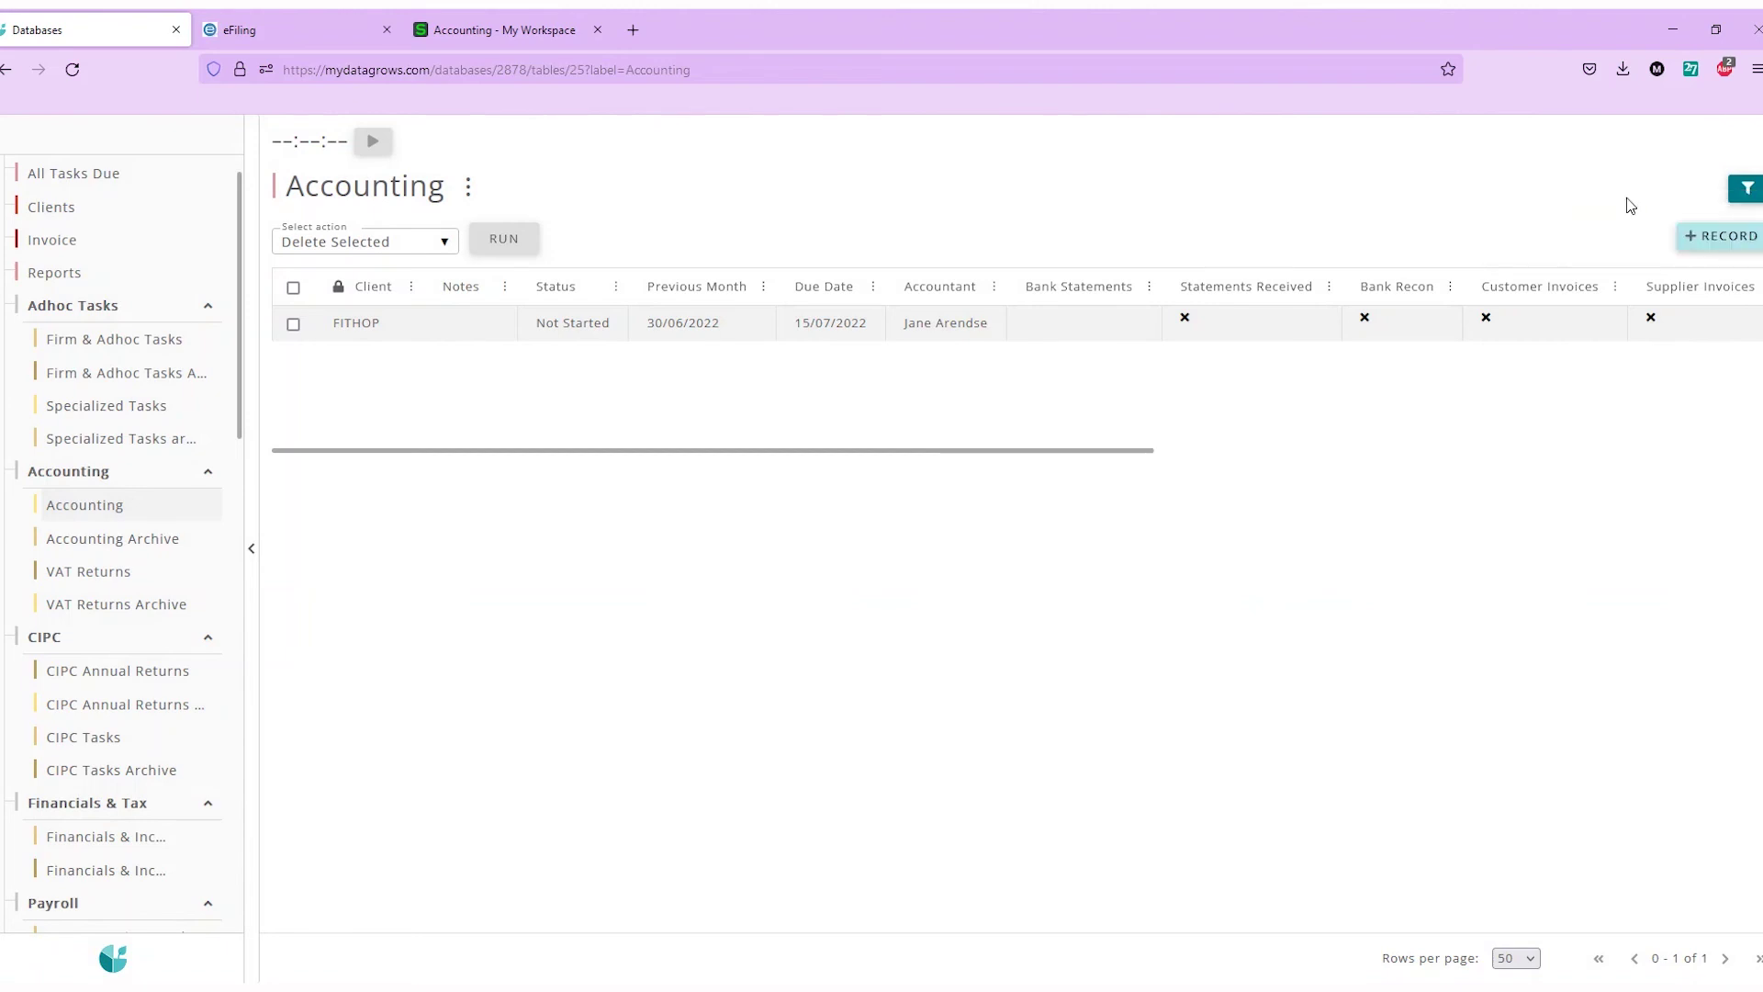
# Switch to VAT Returns, return to the Accounting table, and remove its Client contains "fit" filter
pyautogui.click(93, 572)
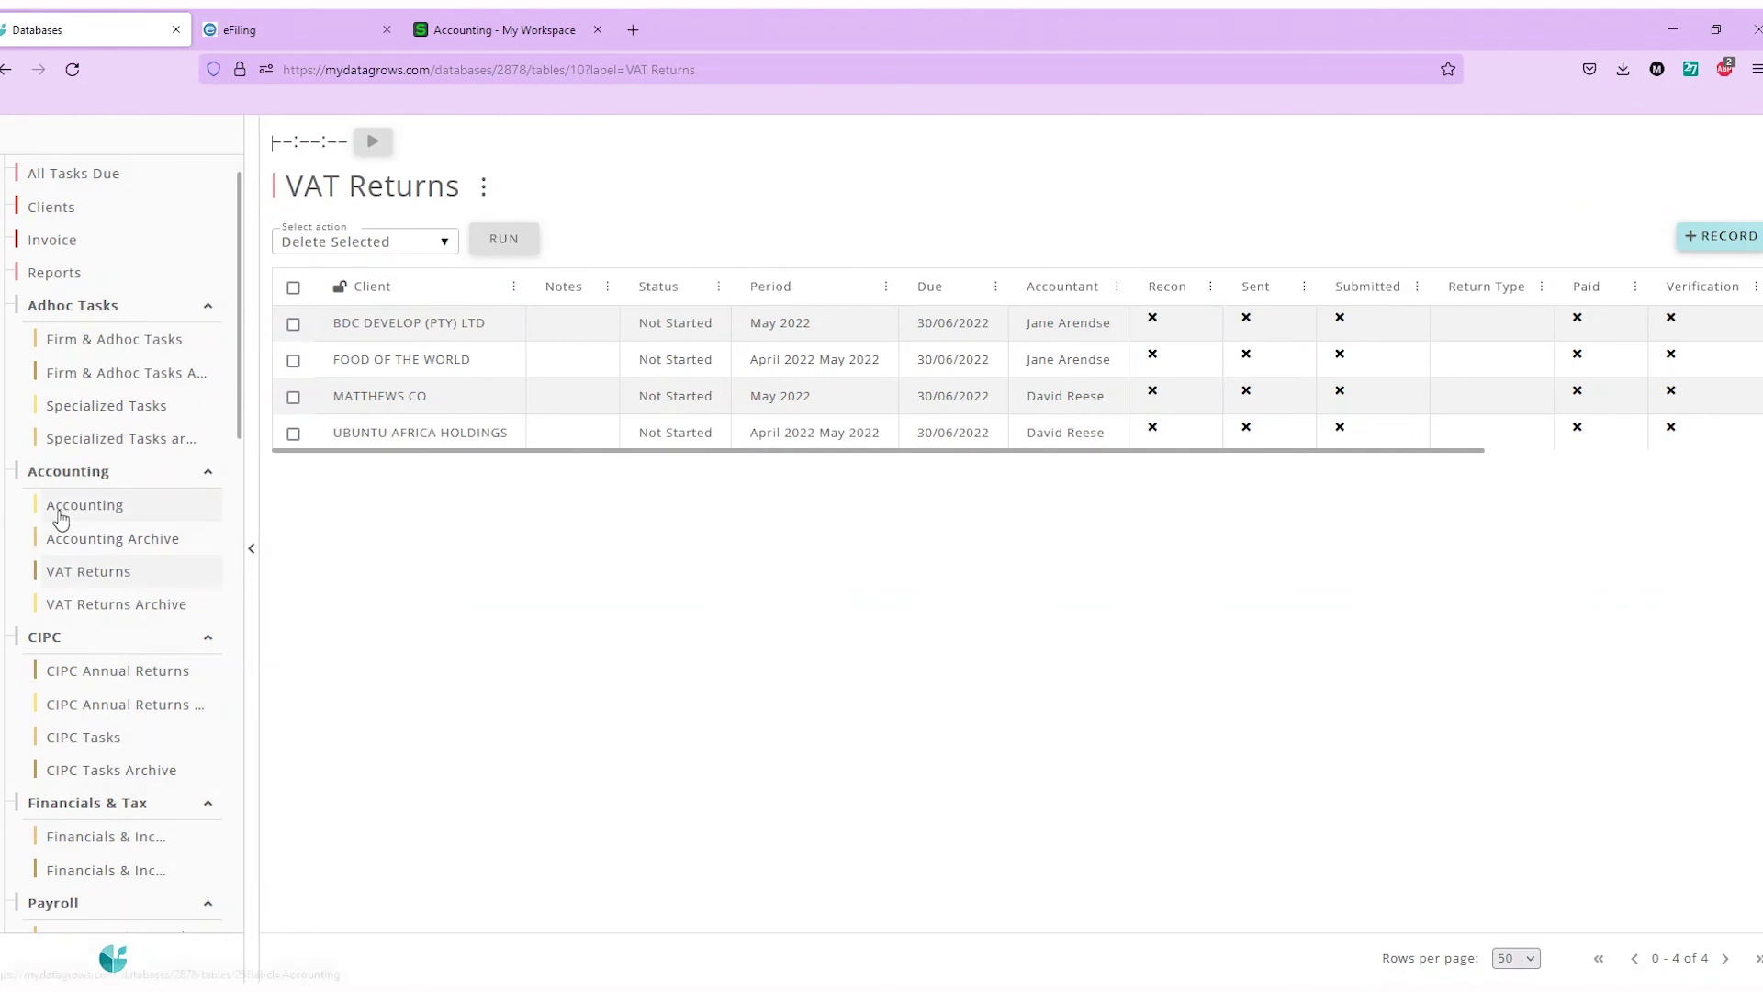
pyautogui.click(59, 514)
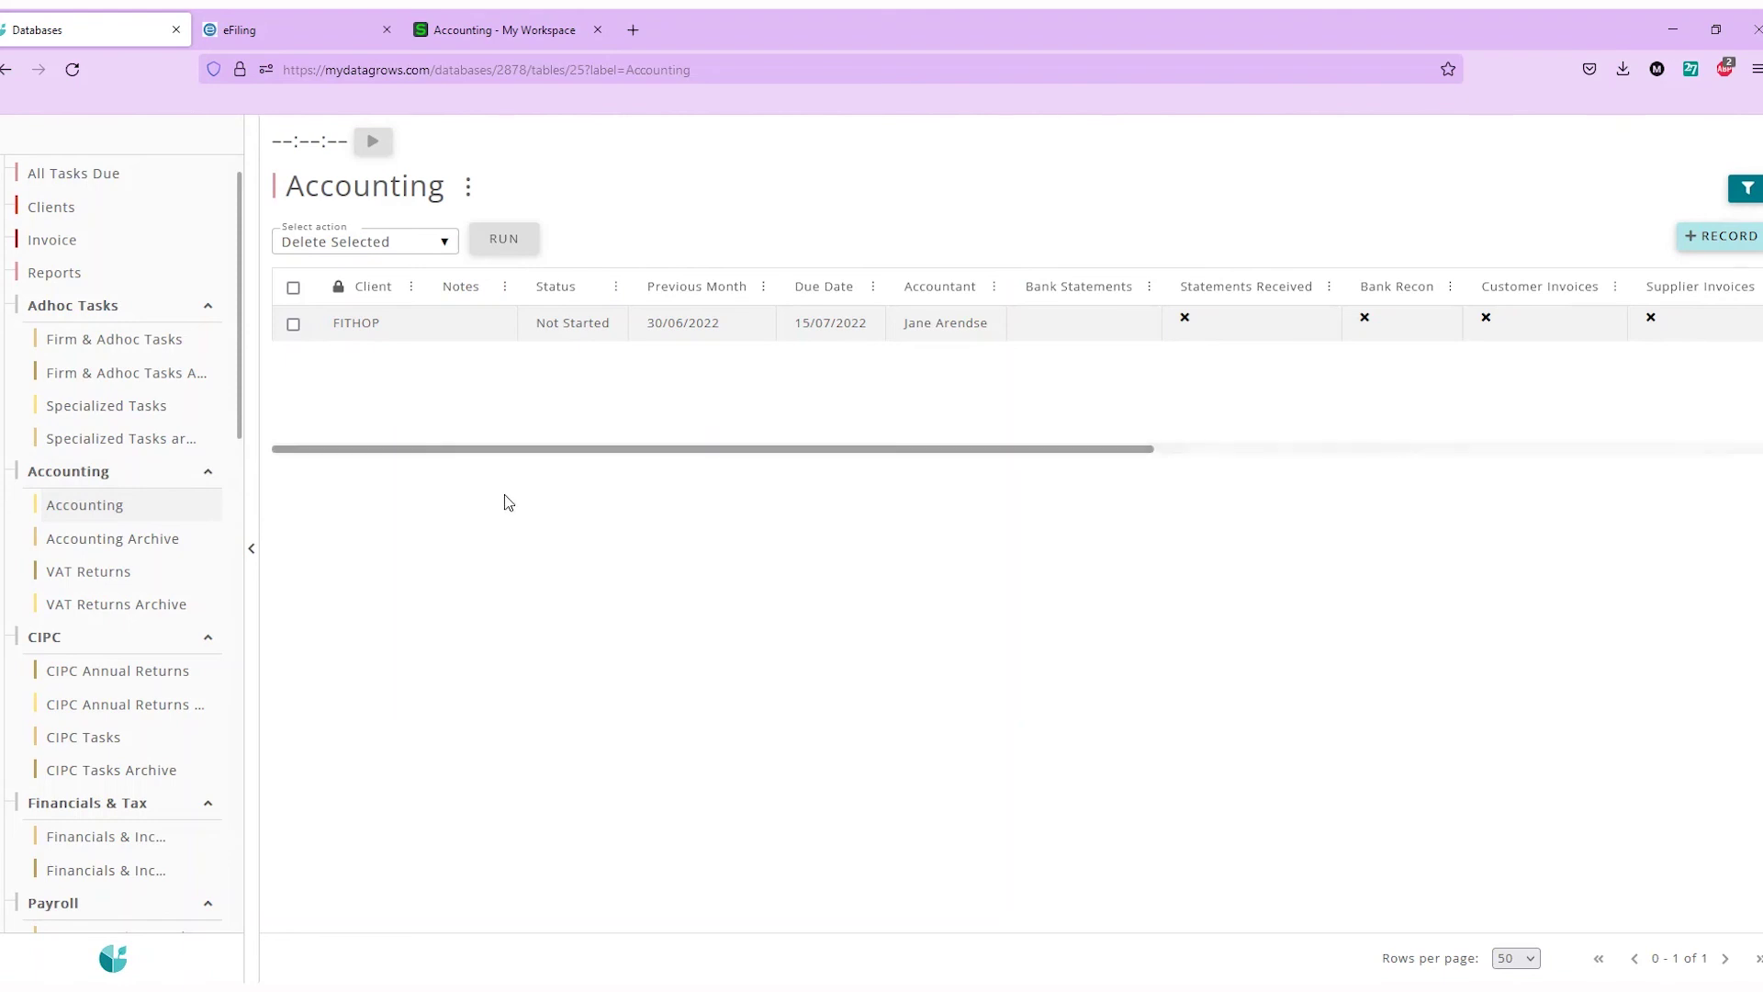
pyautogui.moveTo(1739, 198)
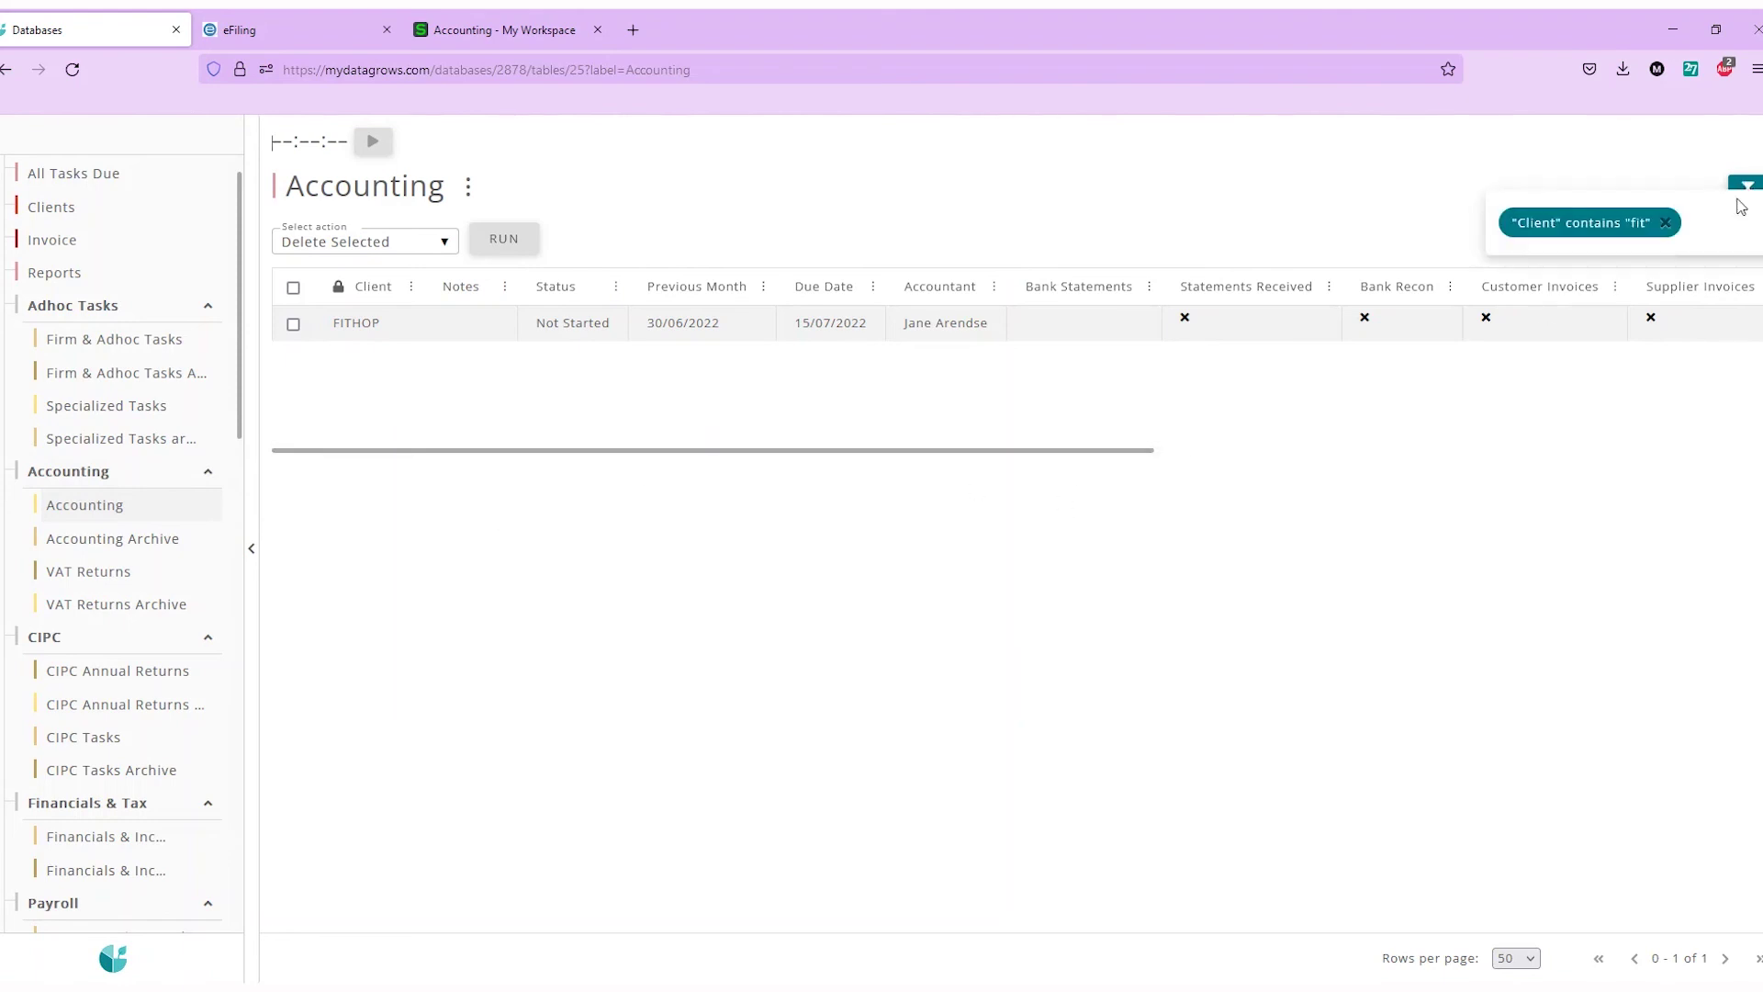
pyautogui.click(1665, 223)
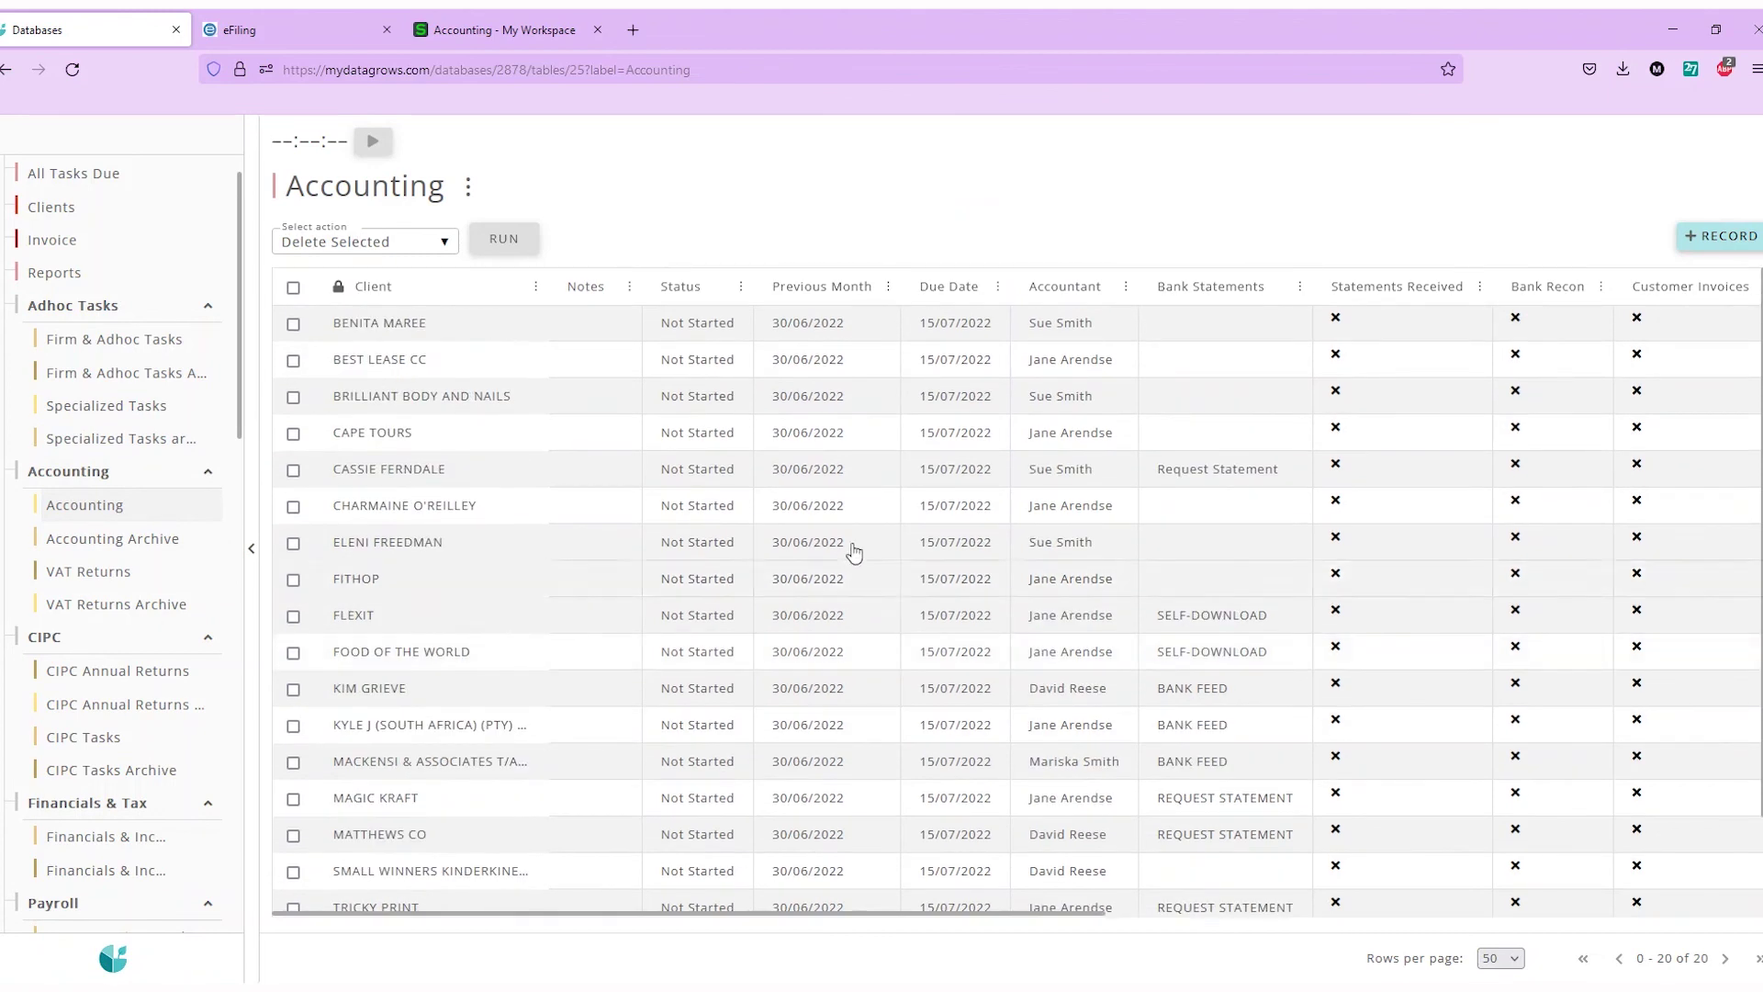
# Select the first five Accounting records, mark them complete in bulk, and open the Accounting Archive
pyautogui.click(294, 326)
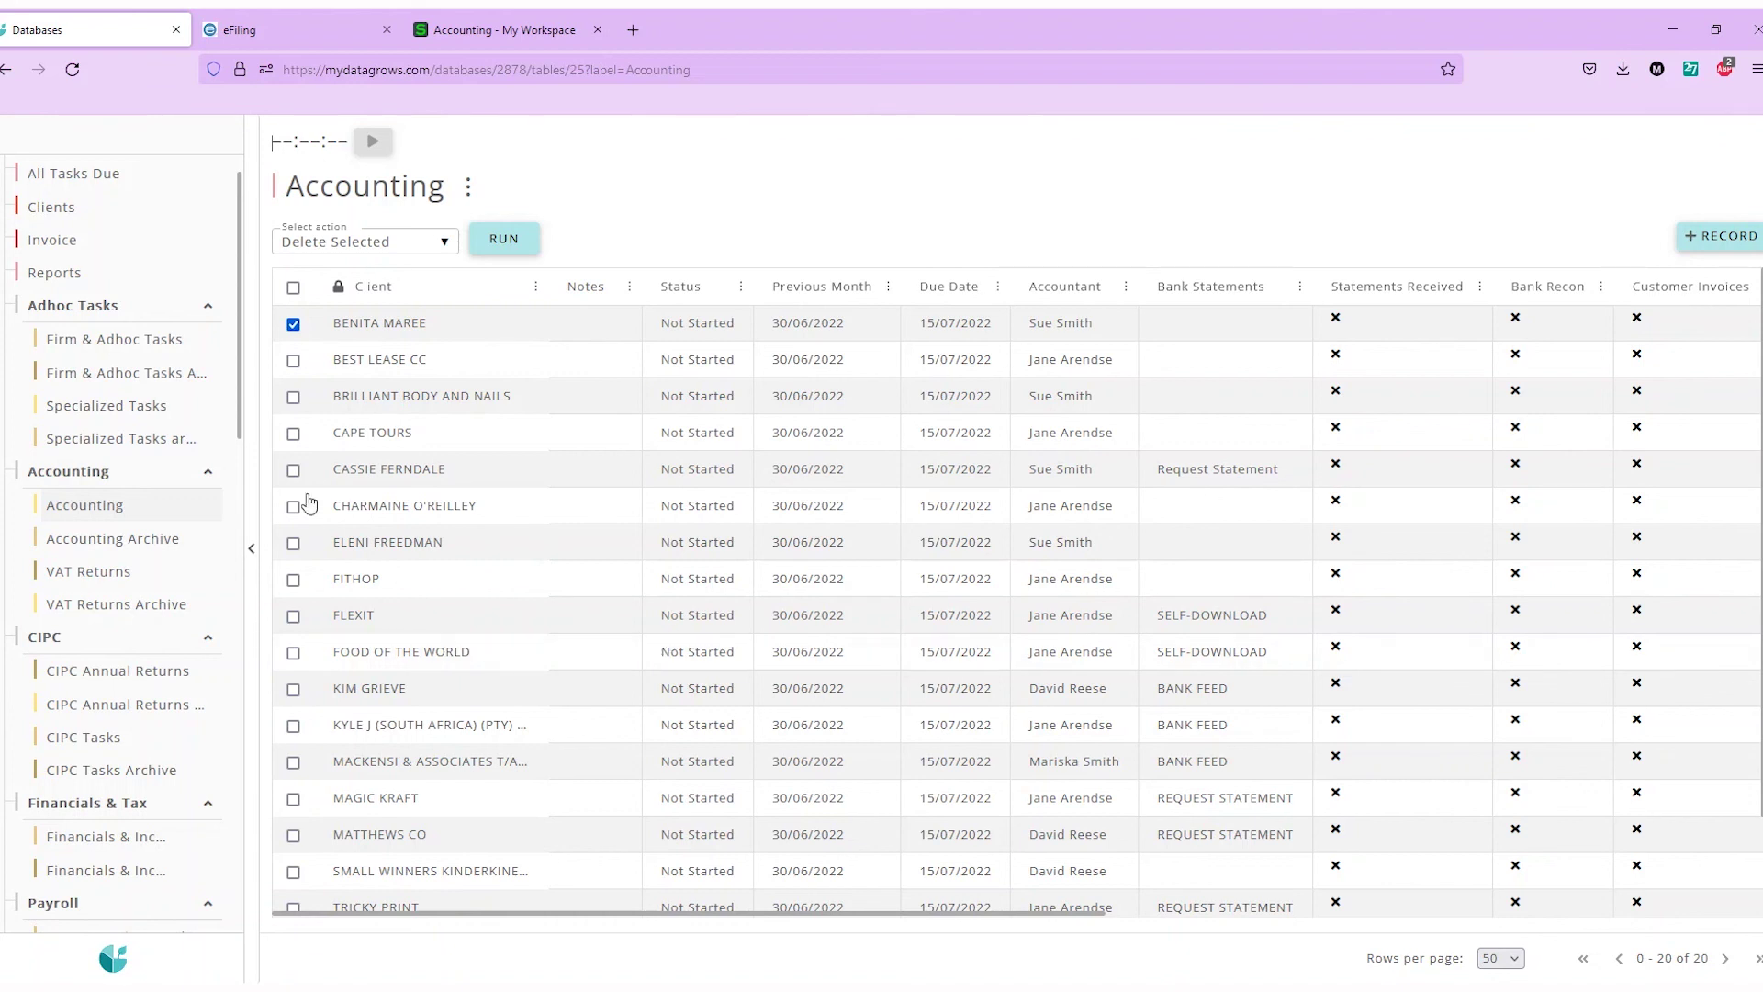
pyautogui.click(293, 360)
pyautogui.click(292, 397)
pyautogui.click(293, 434)
pyautogui.click(293, 470)
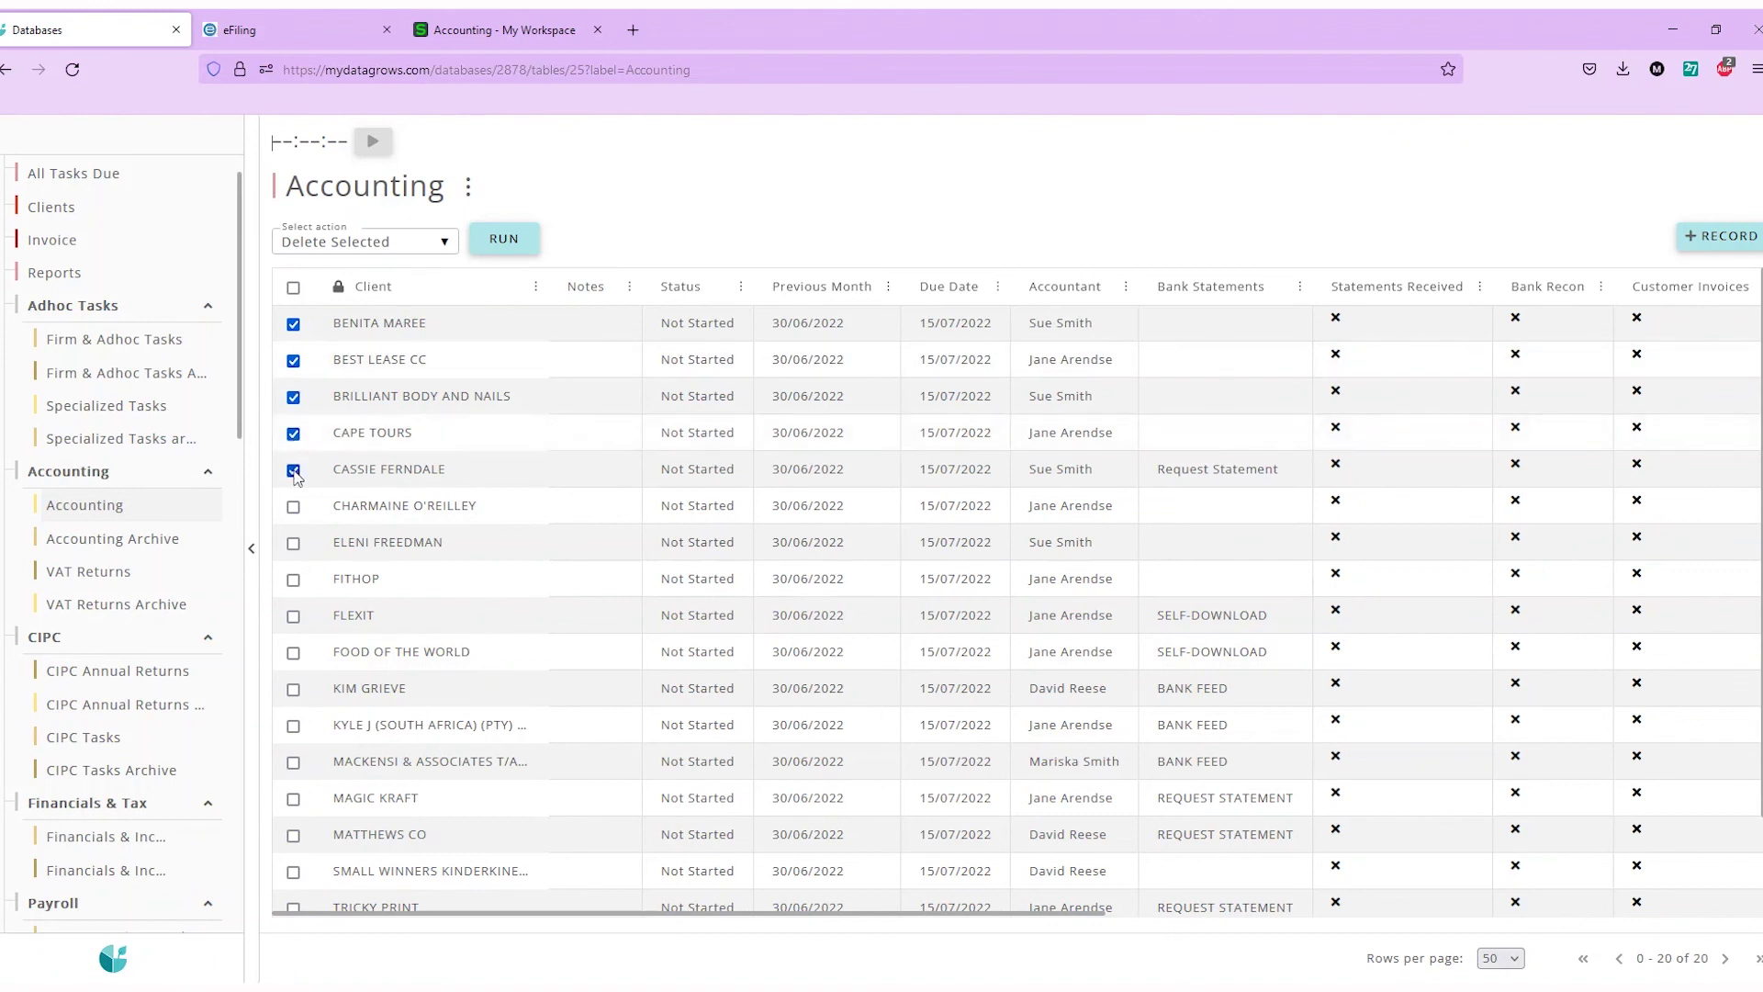
pyautogui.click(450, 248)
pyautogui.click(324, 301)
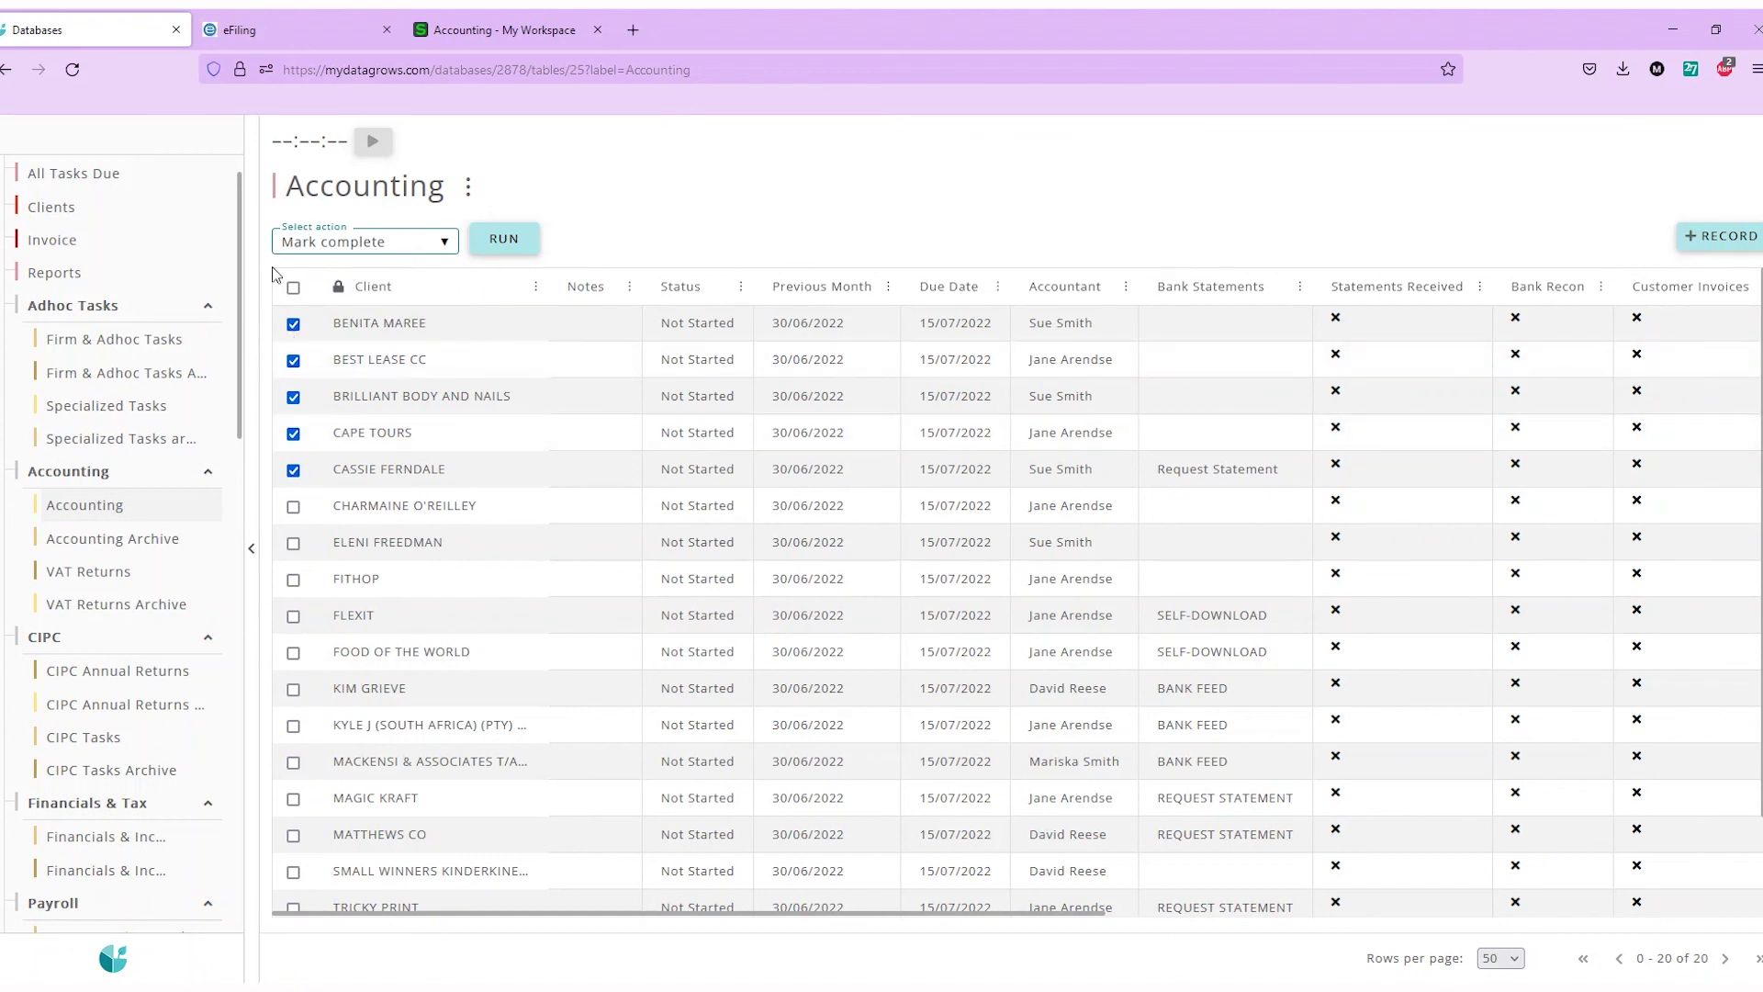
pyautogui.click(474, 242)
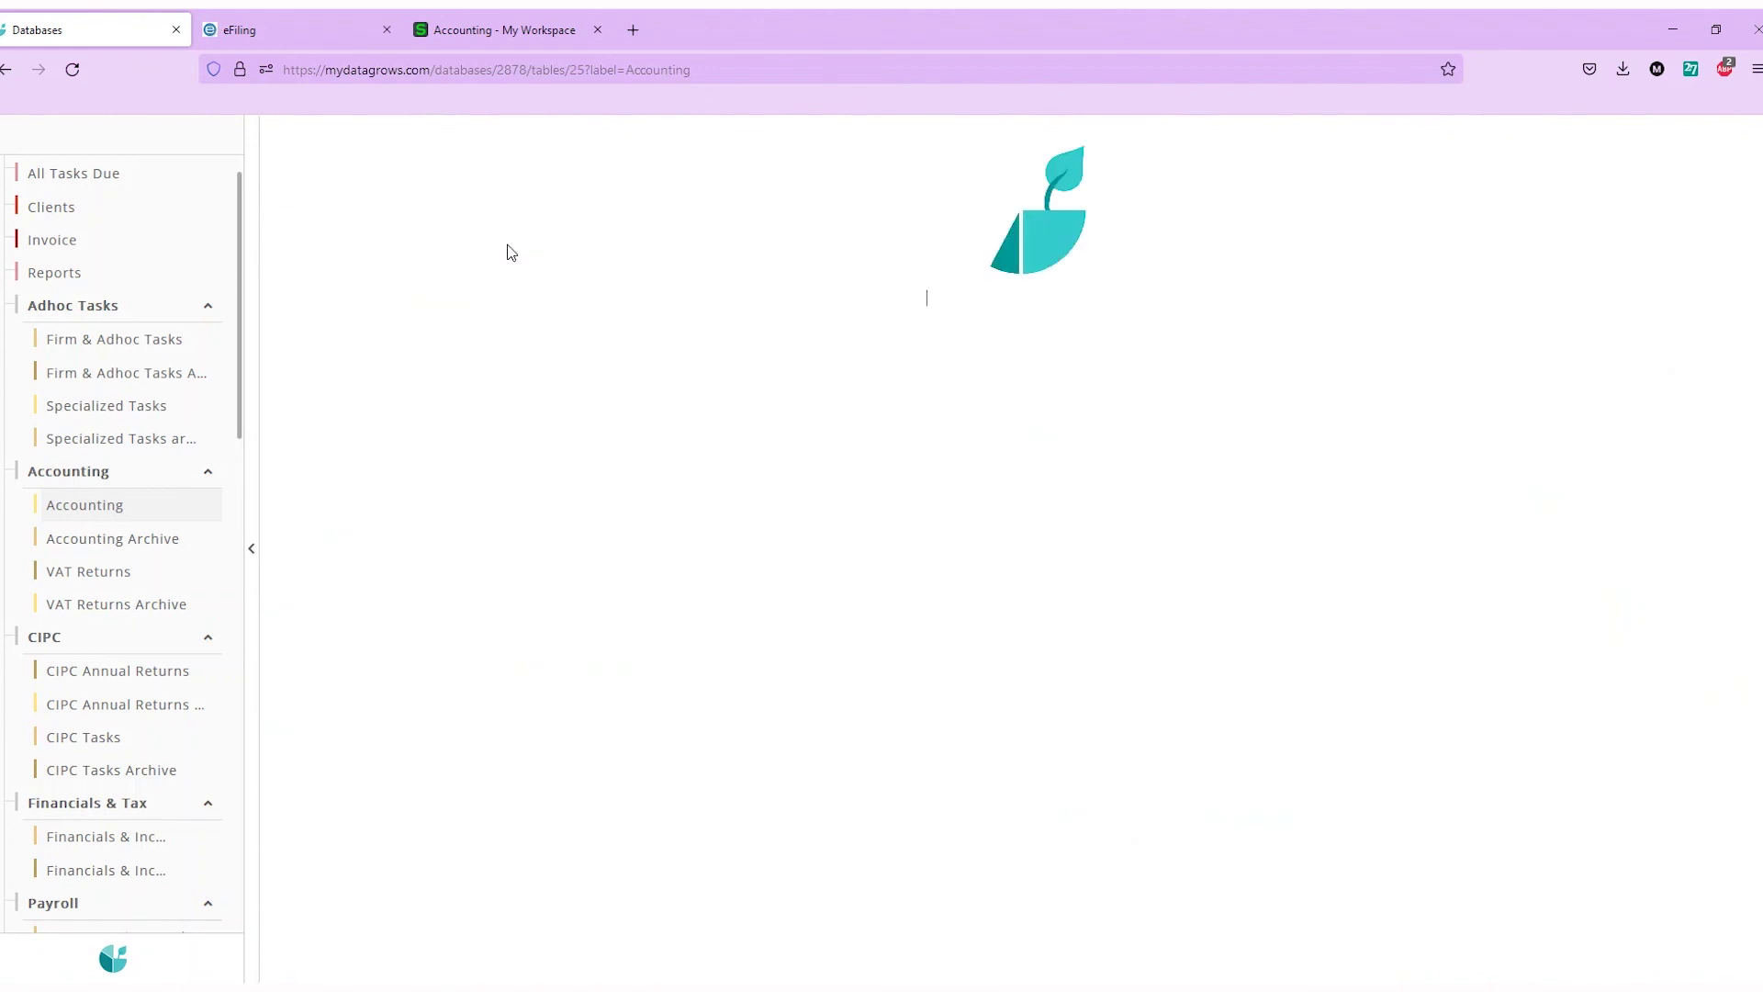
pyautogui.click(111, 541)
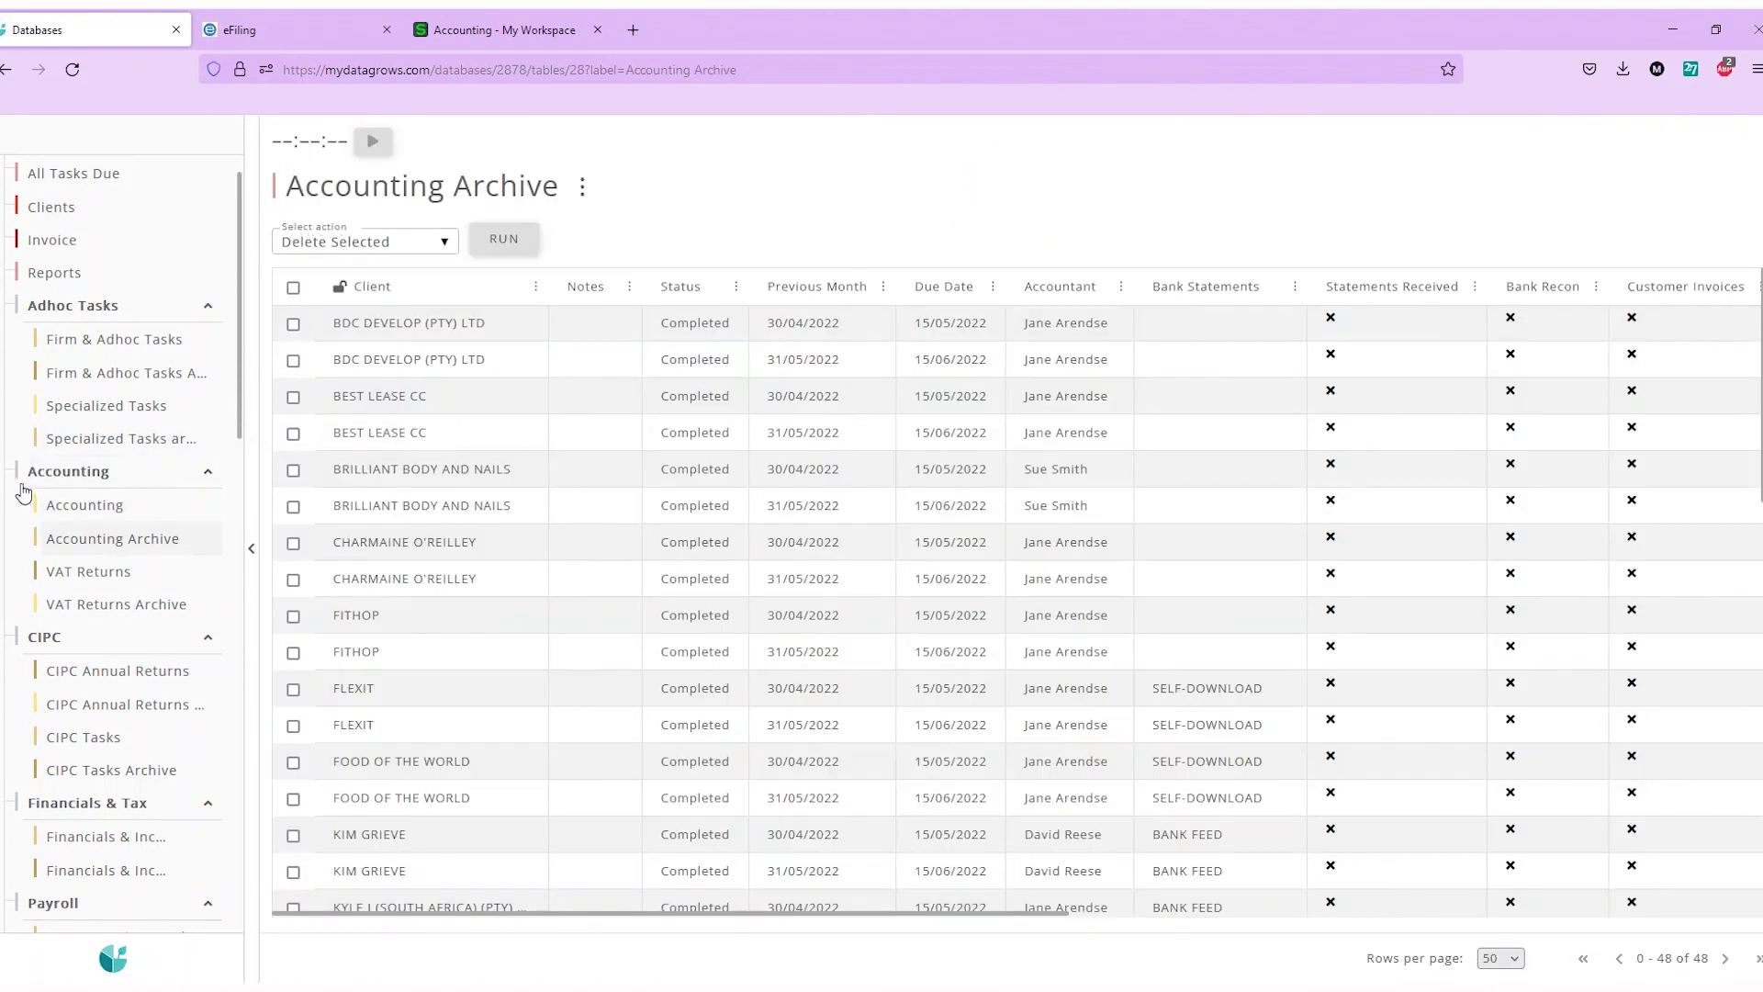
# Open Time Authorize and apply Mark Invoice Pending to all of its time entries
pyautogui.scroll(-8, 170, 551)
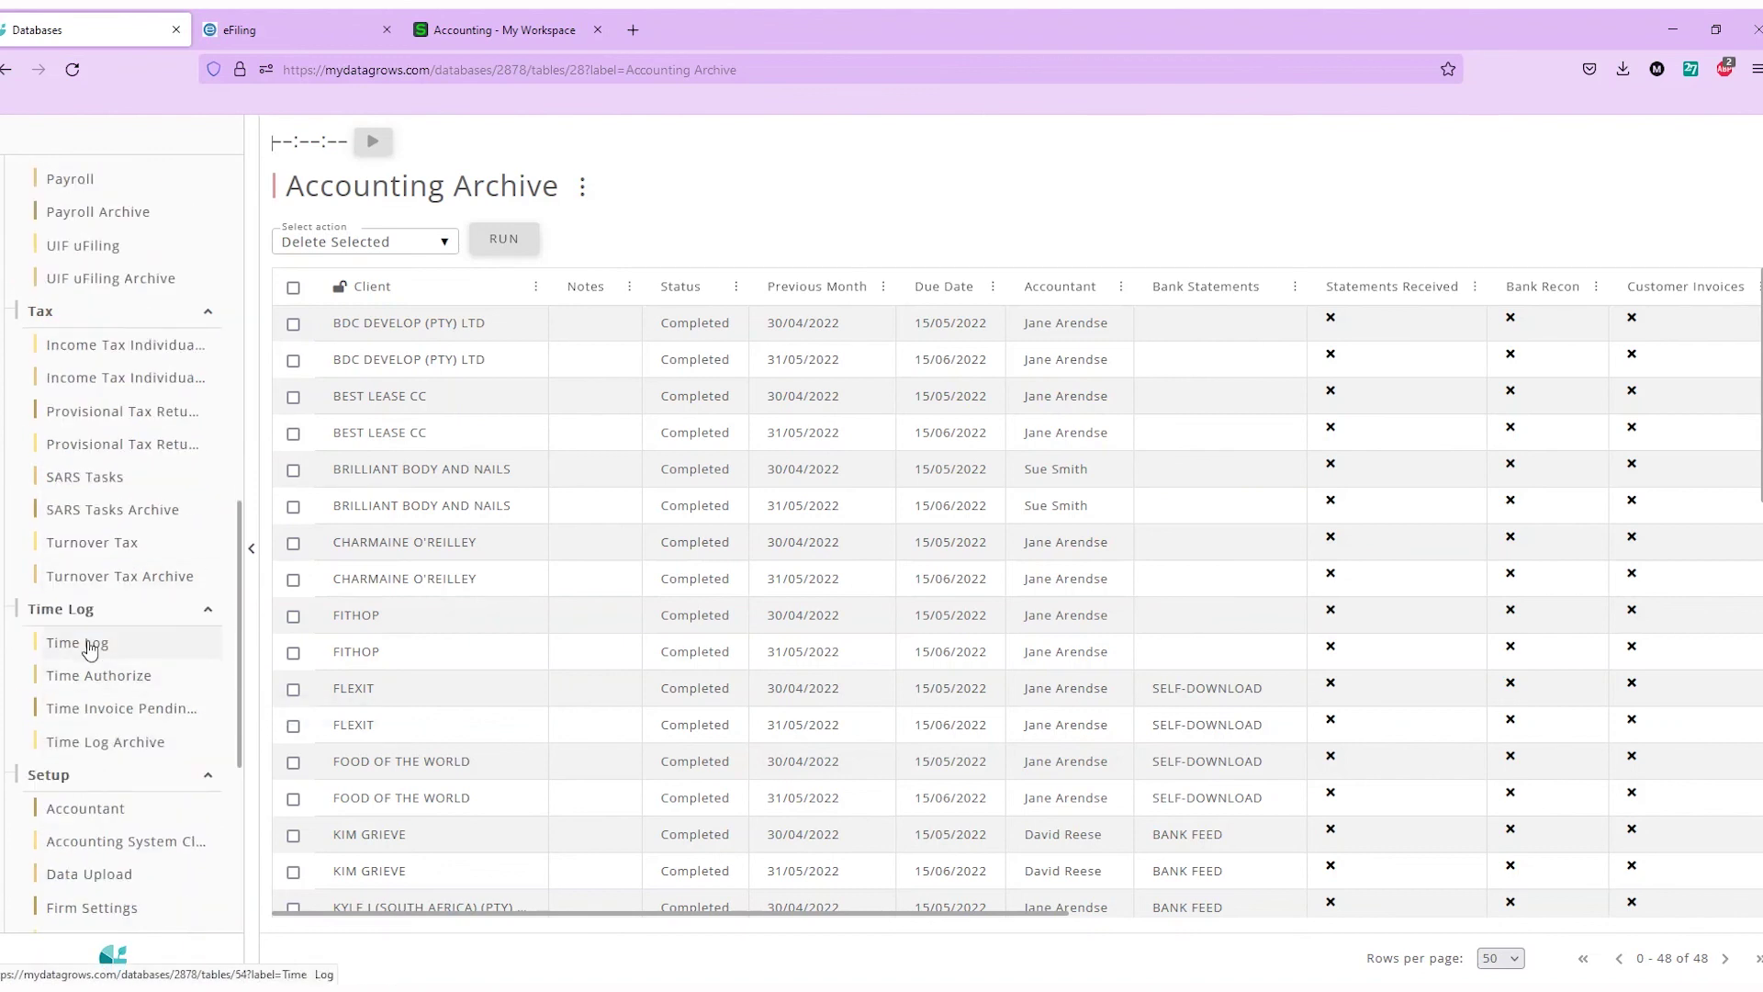
pyautogui.click(101, 676)
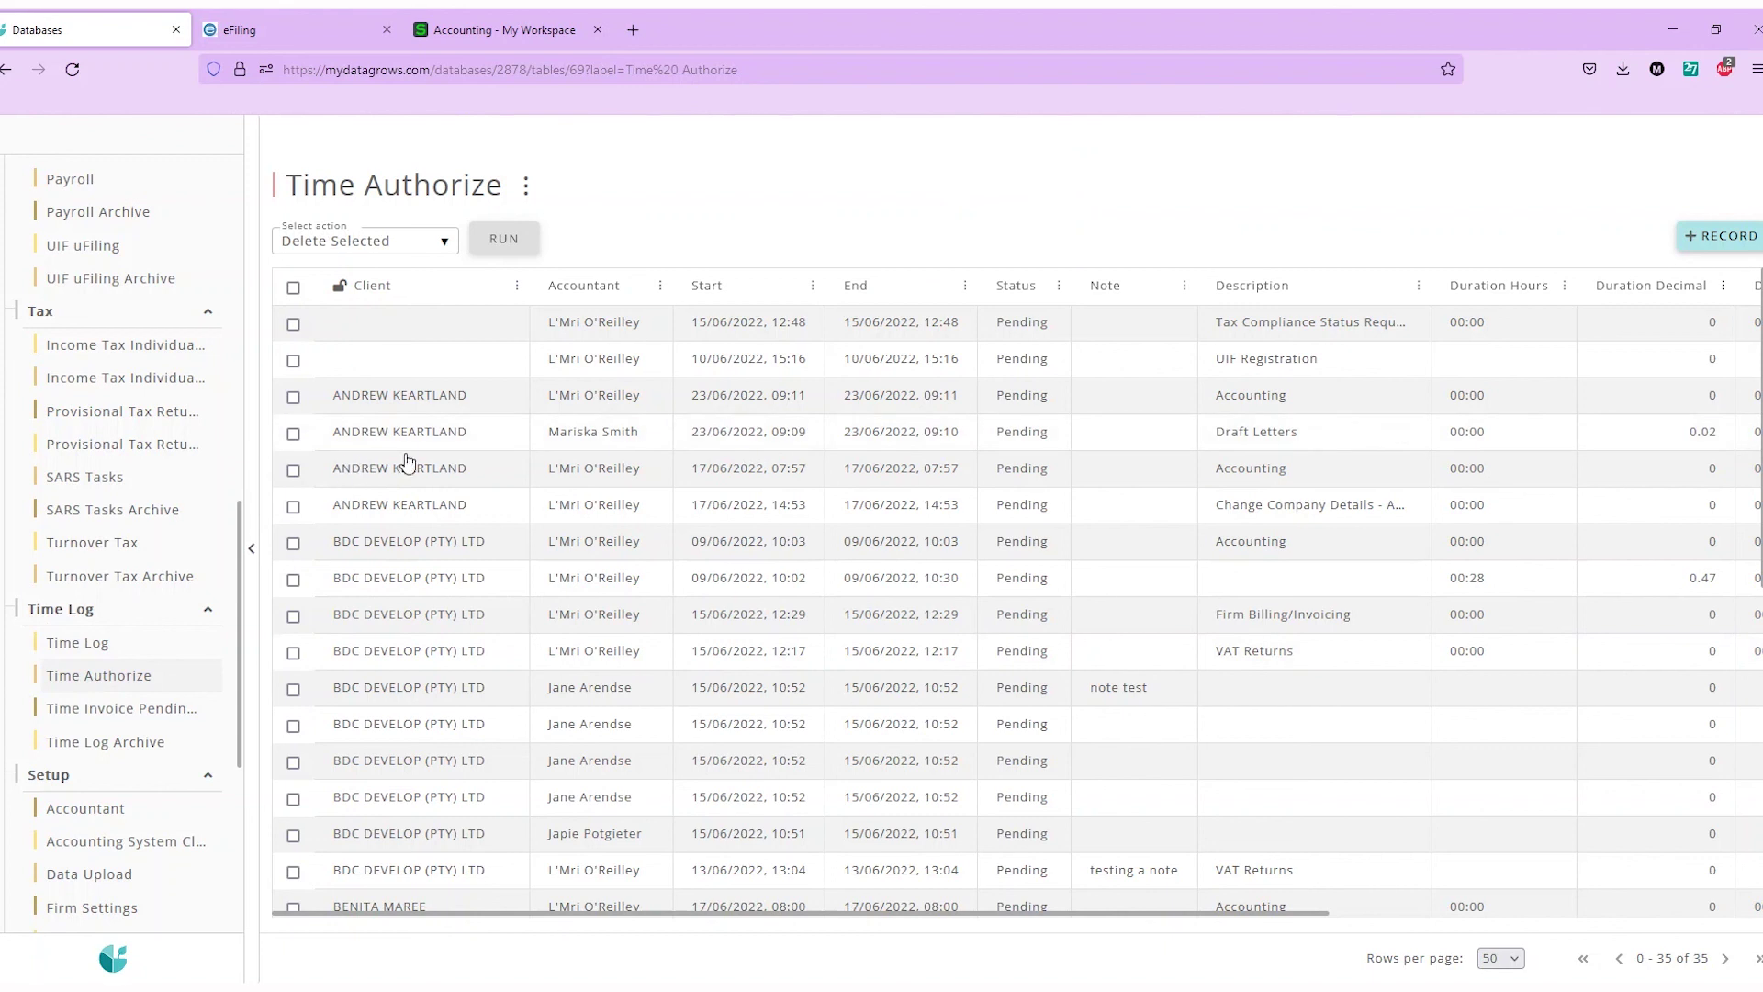
pyautogui.click(445, 242)
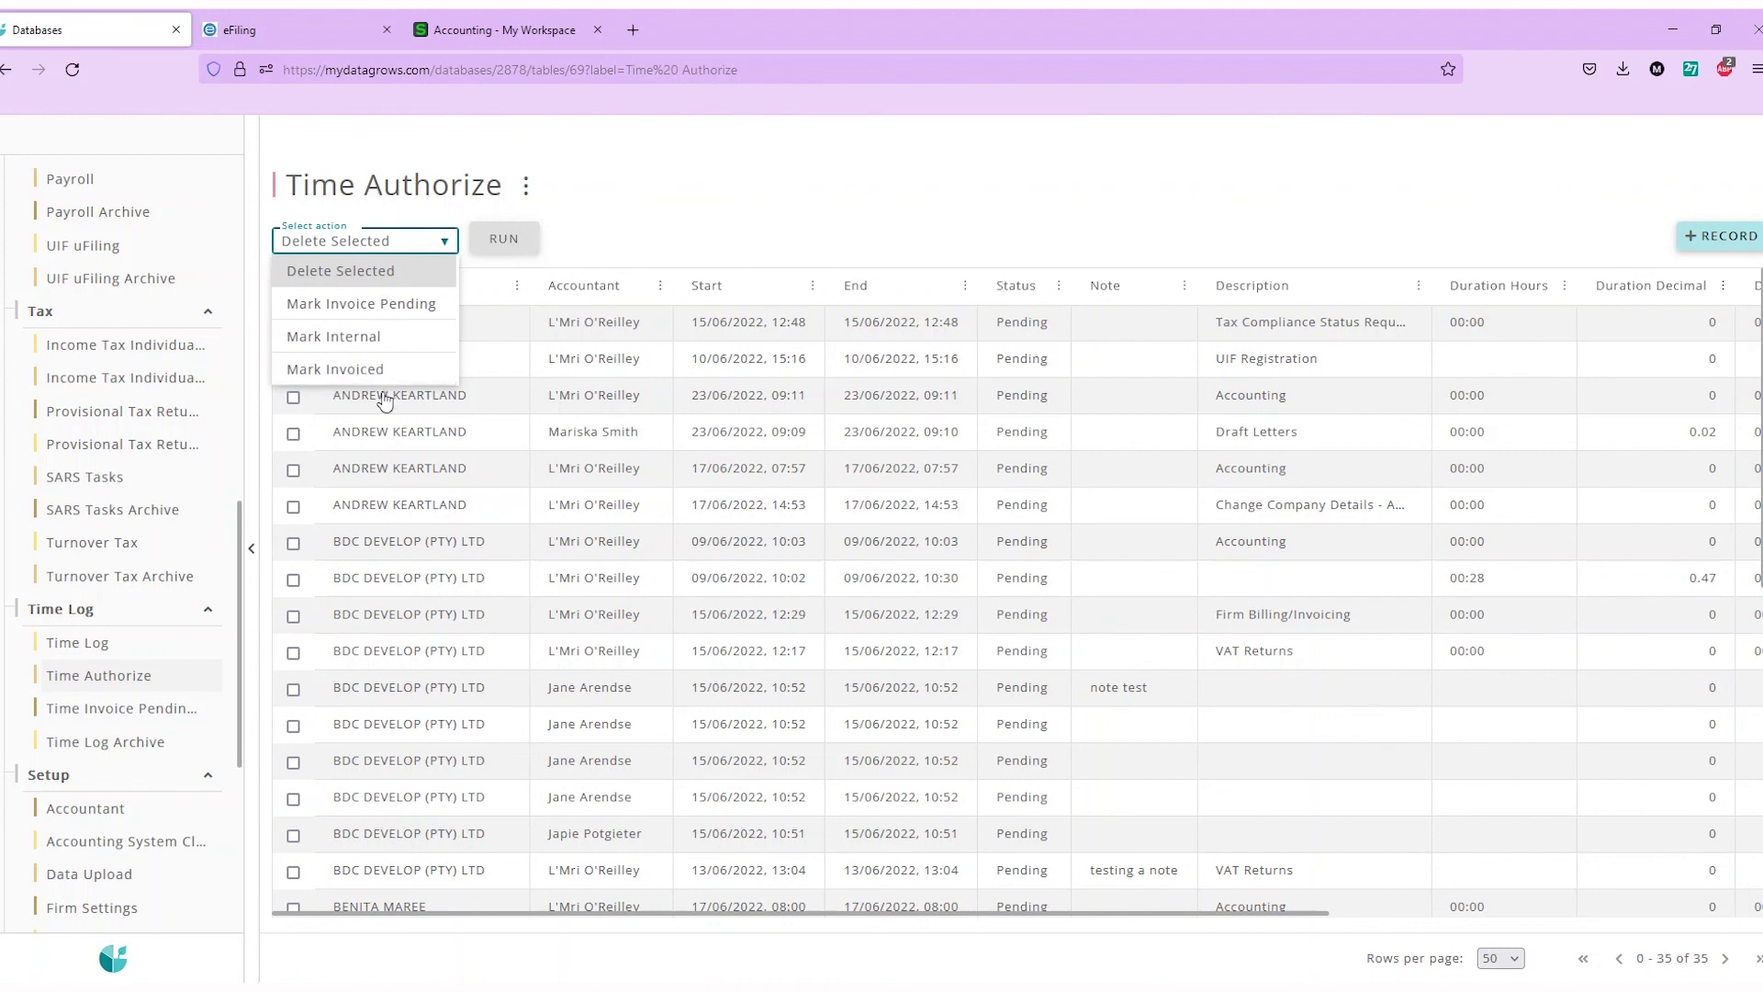
pyautogui.click(372, 312)
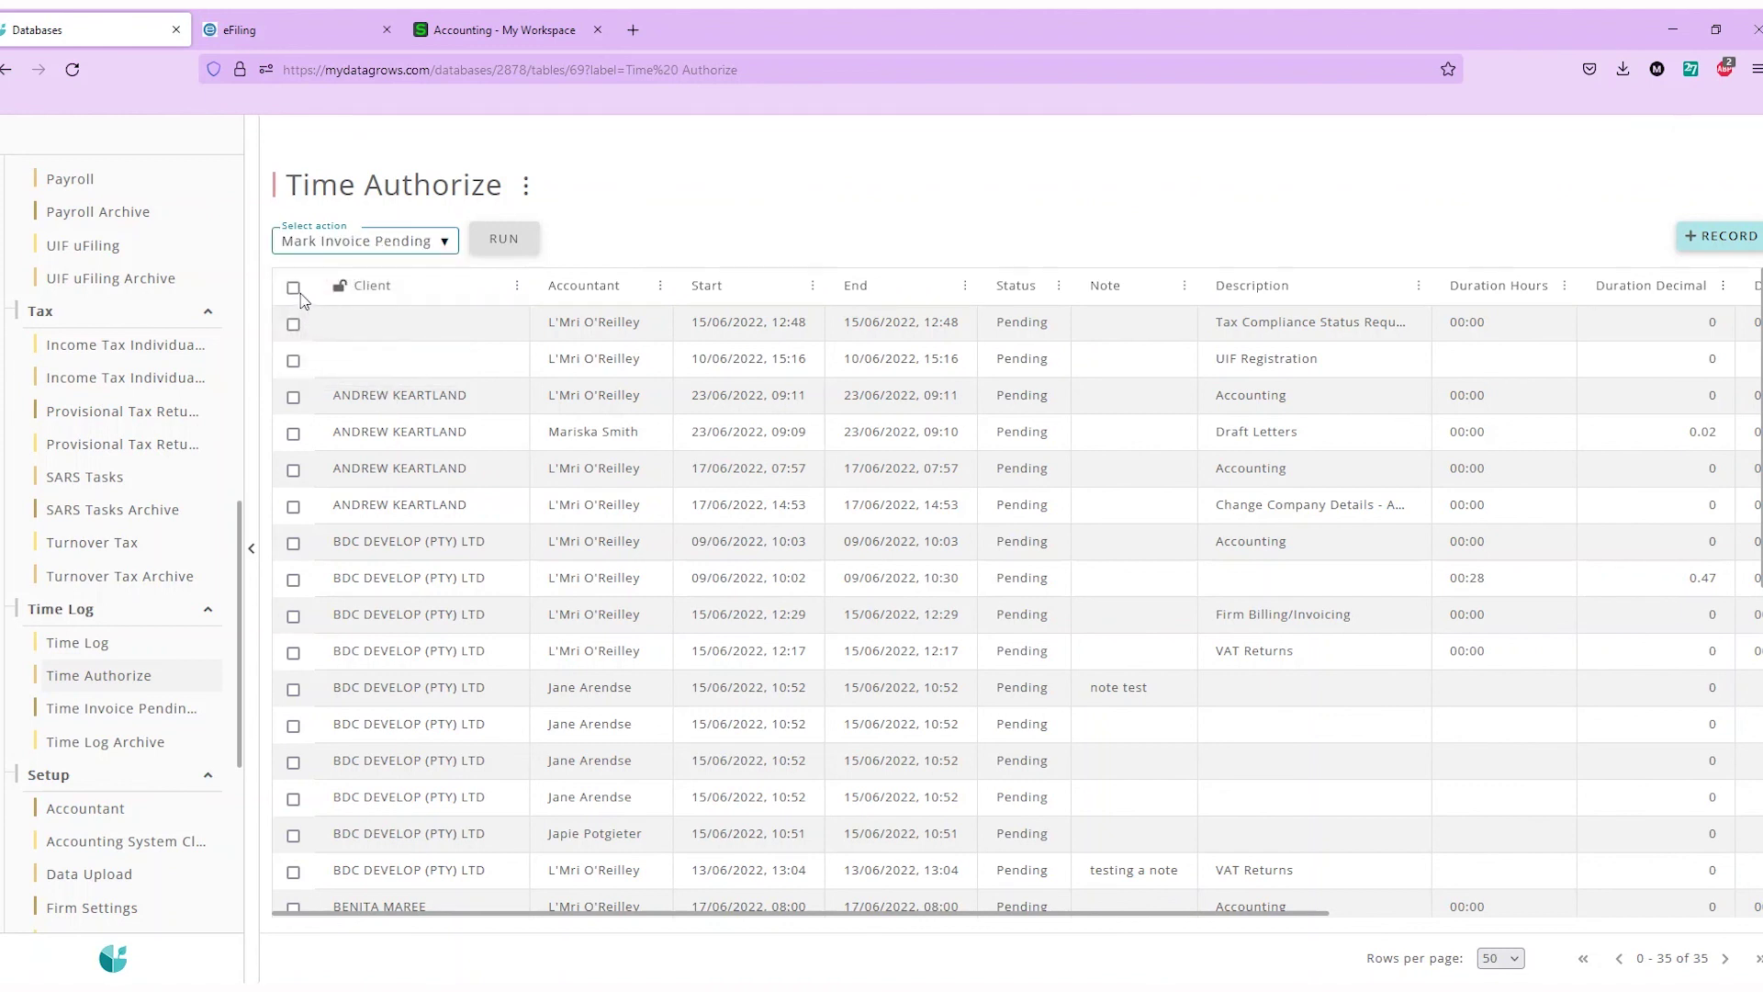
pyautogui.click(294, 288)
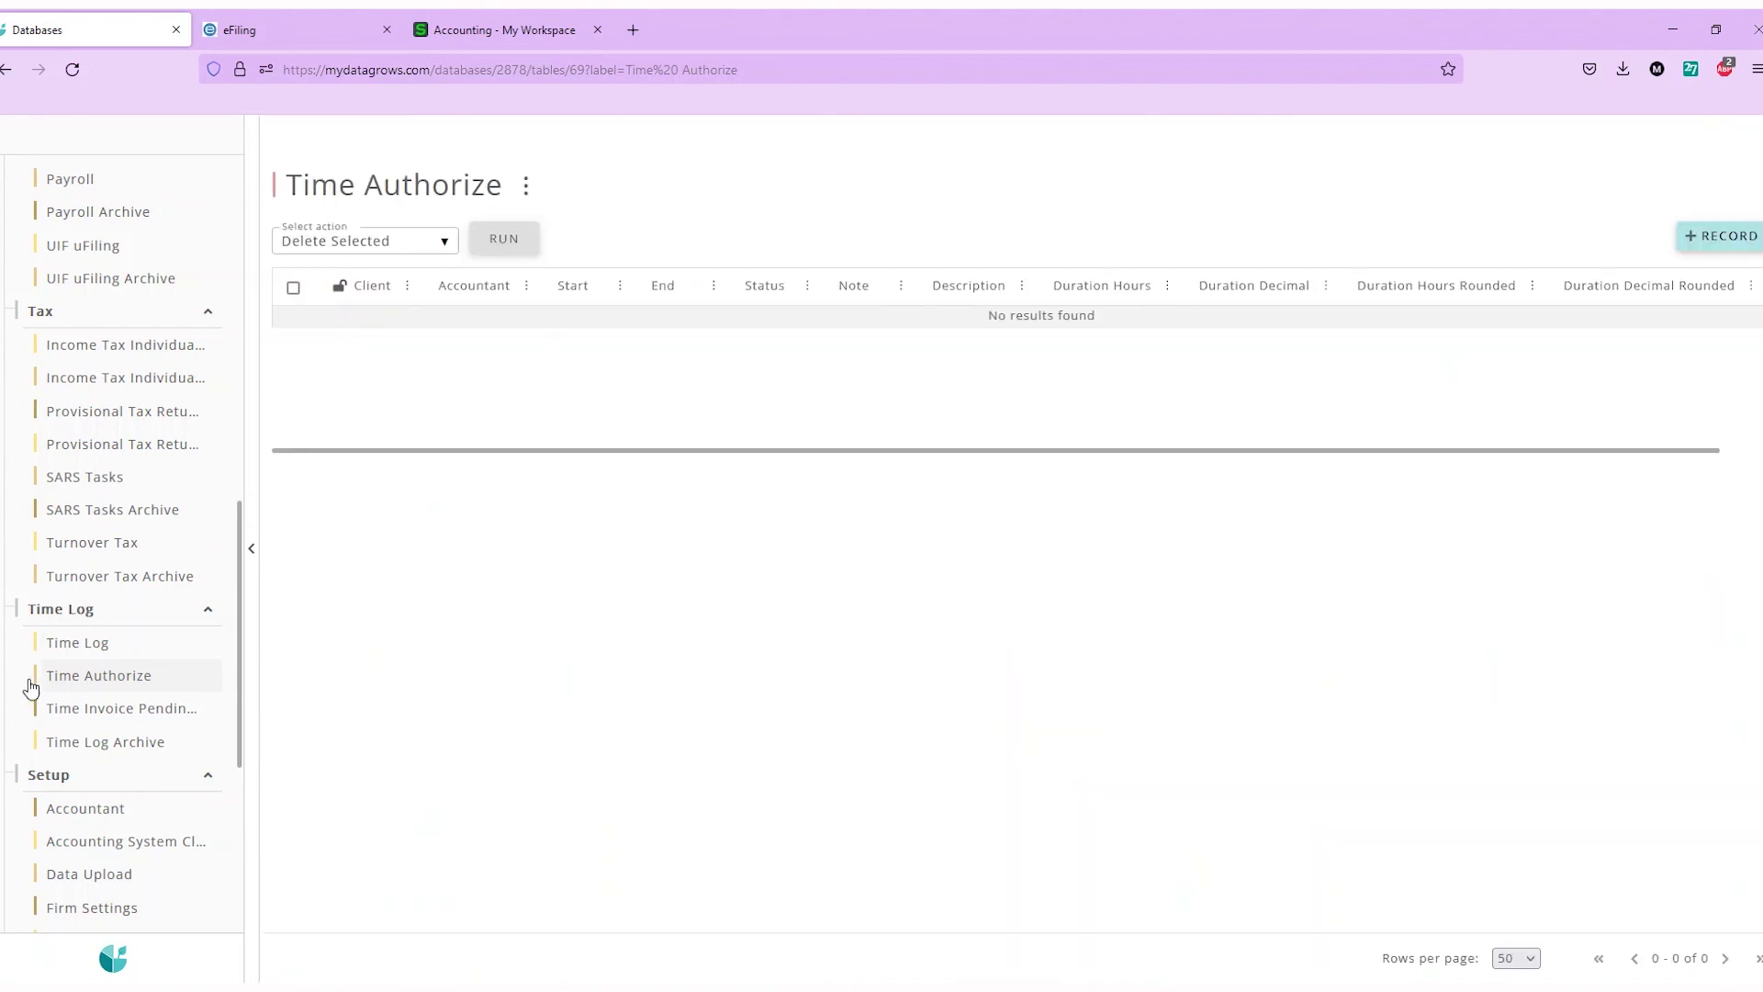
# Open Time Invoice Pending and look through its time entries
pyautogui.click(103, 705)
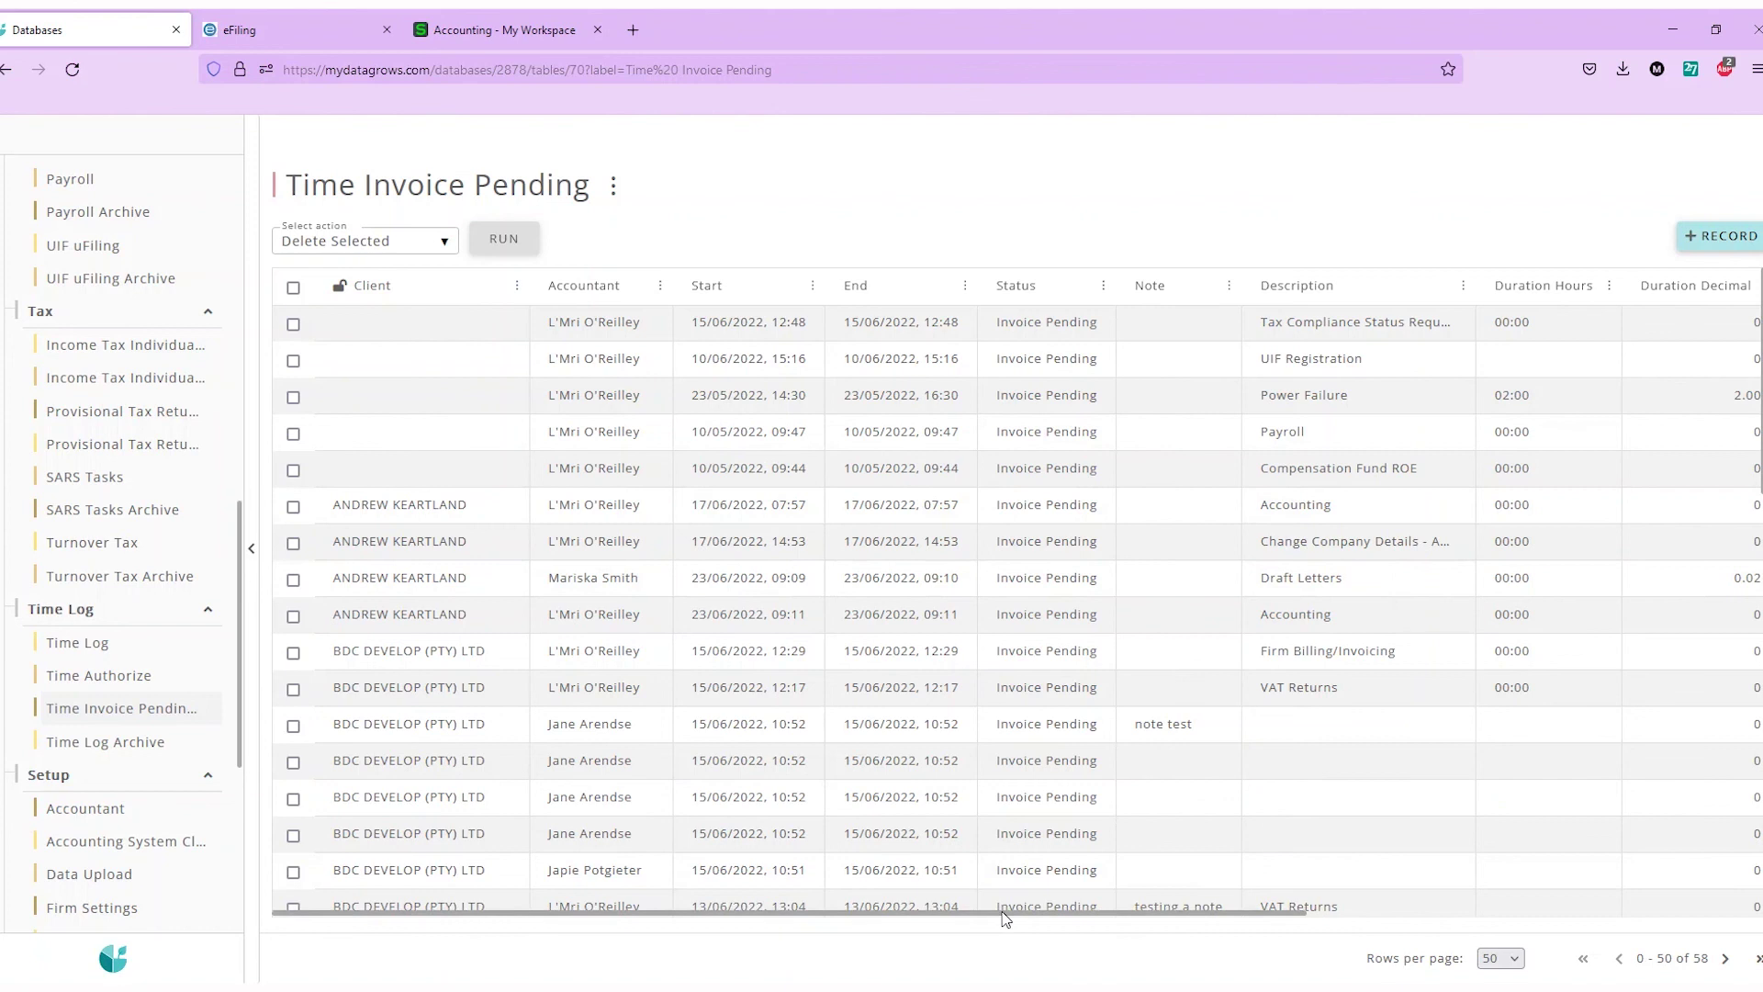
pyautogui.moveTo(1004, 913)
pyautogui.mouseDown()
pyautogui.moveTo(1098, 915)
pyautogui.moveTo(987, 913)
pyautogui.mouseUp()
pyautogui.scroll(-10, 723, 733)
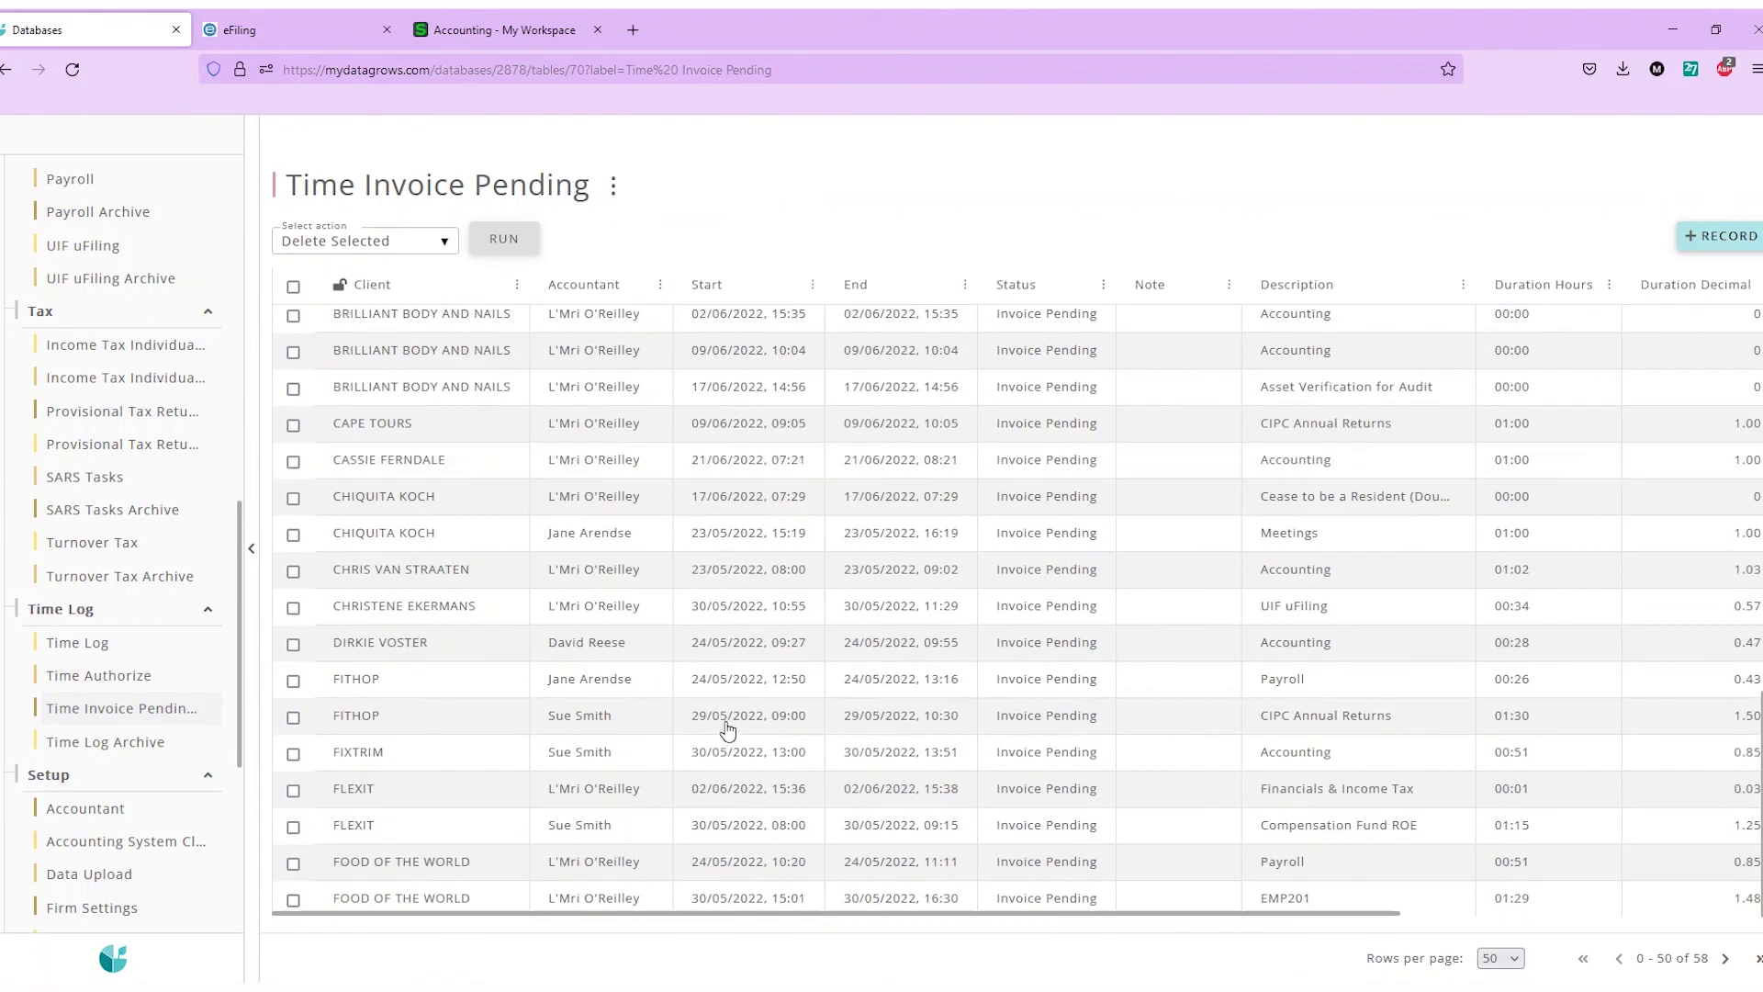
# In the Setup group's Process table, set the Generate Invoices record's Action to Process and save it
pyautogui.scroll(-2, 217, 735)
pyautogui.click(63, 763)
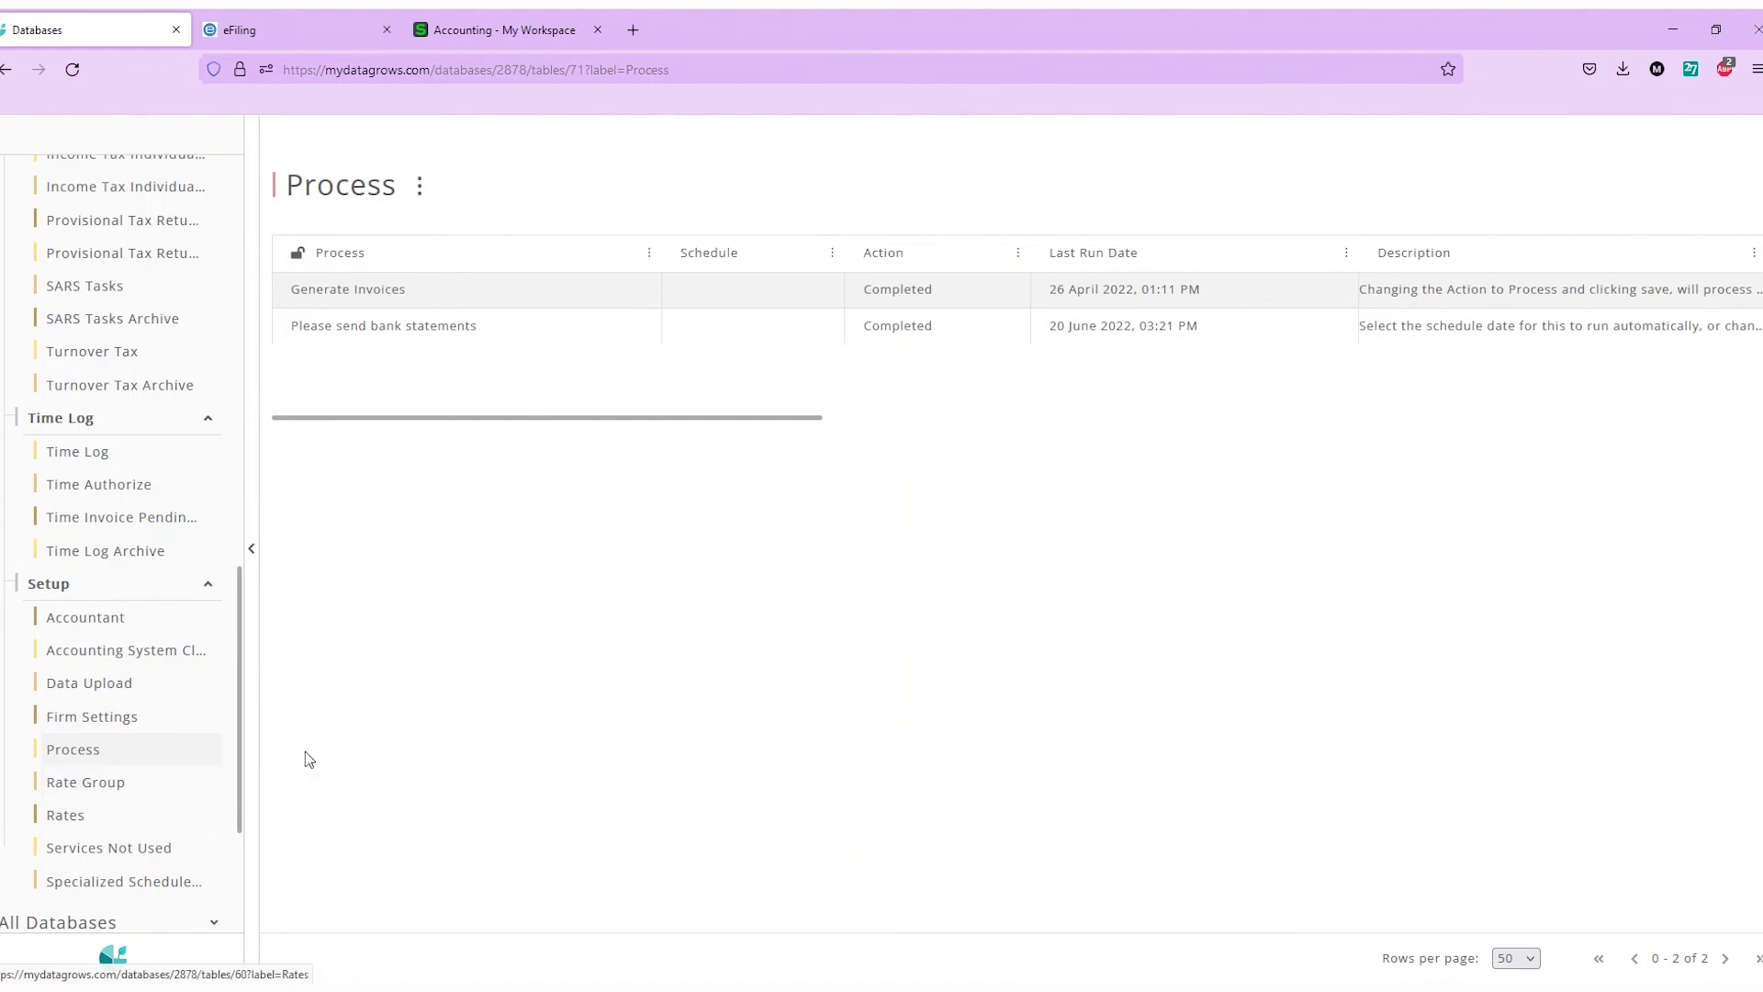
pyautogui.click(880, 290)
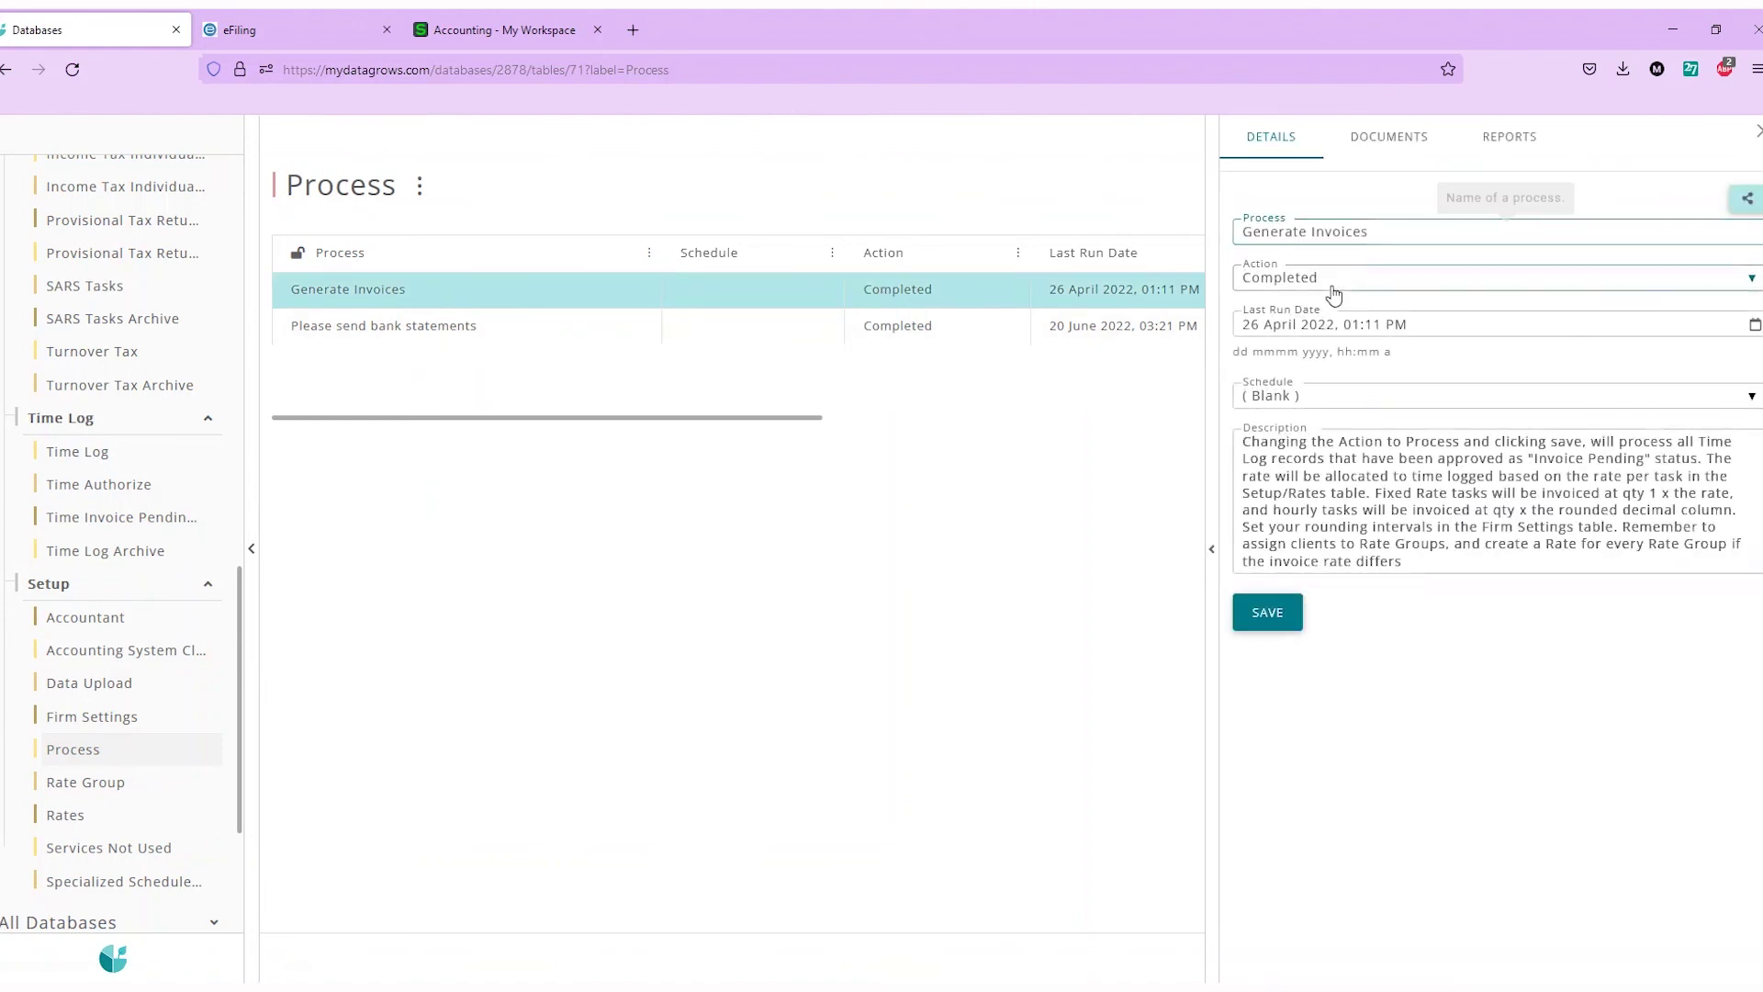
pyautogui.click(1331, 284)
pyautogui.click(1284, 424)
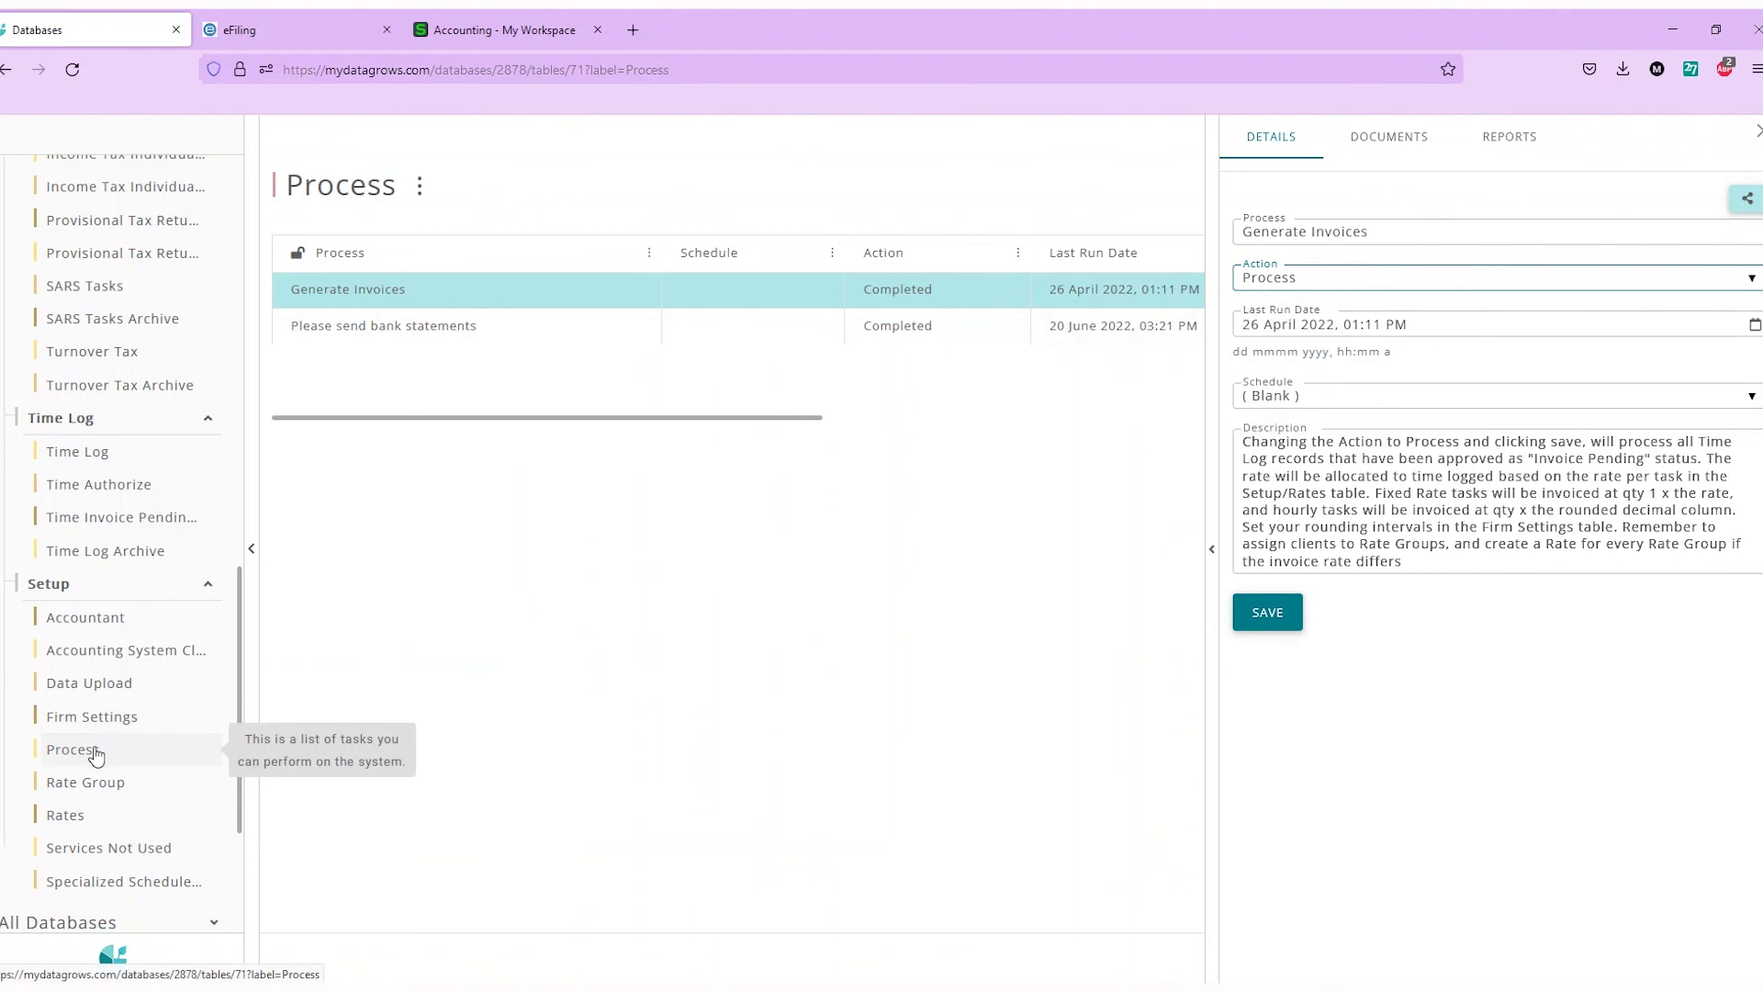
pyautogui.click(1268, 613)
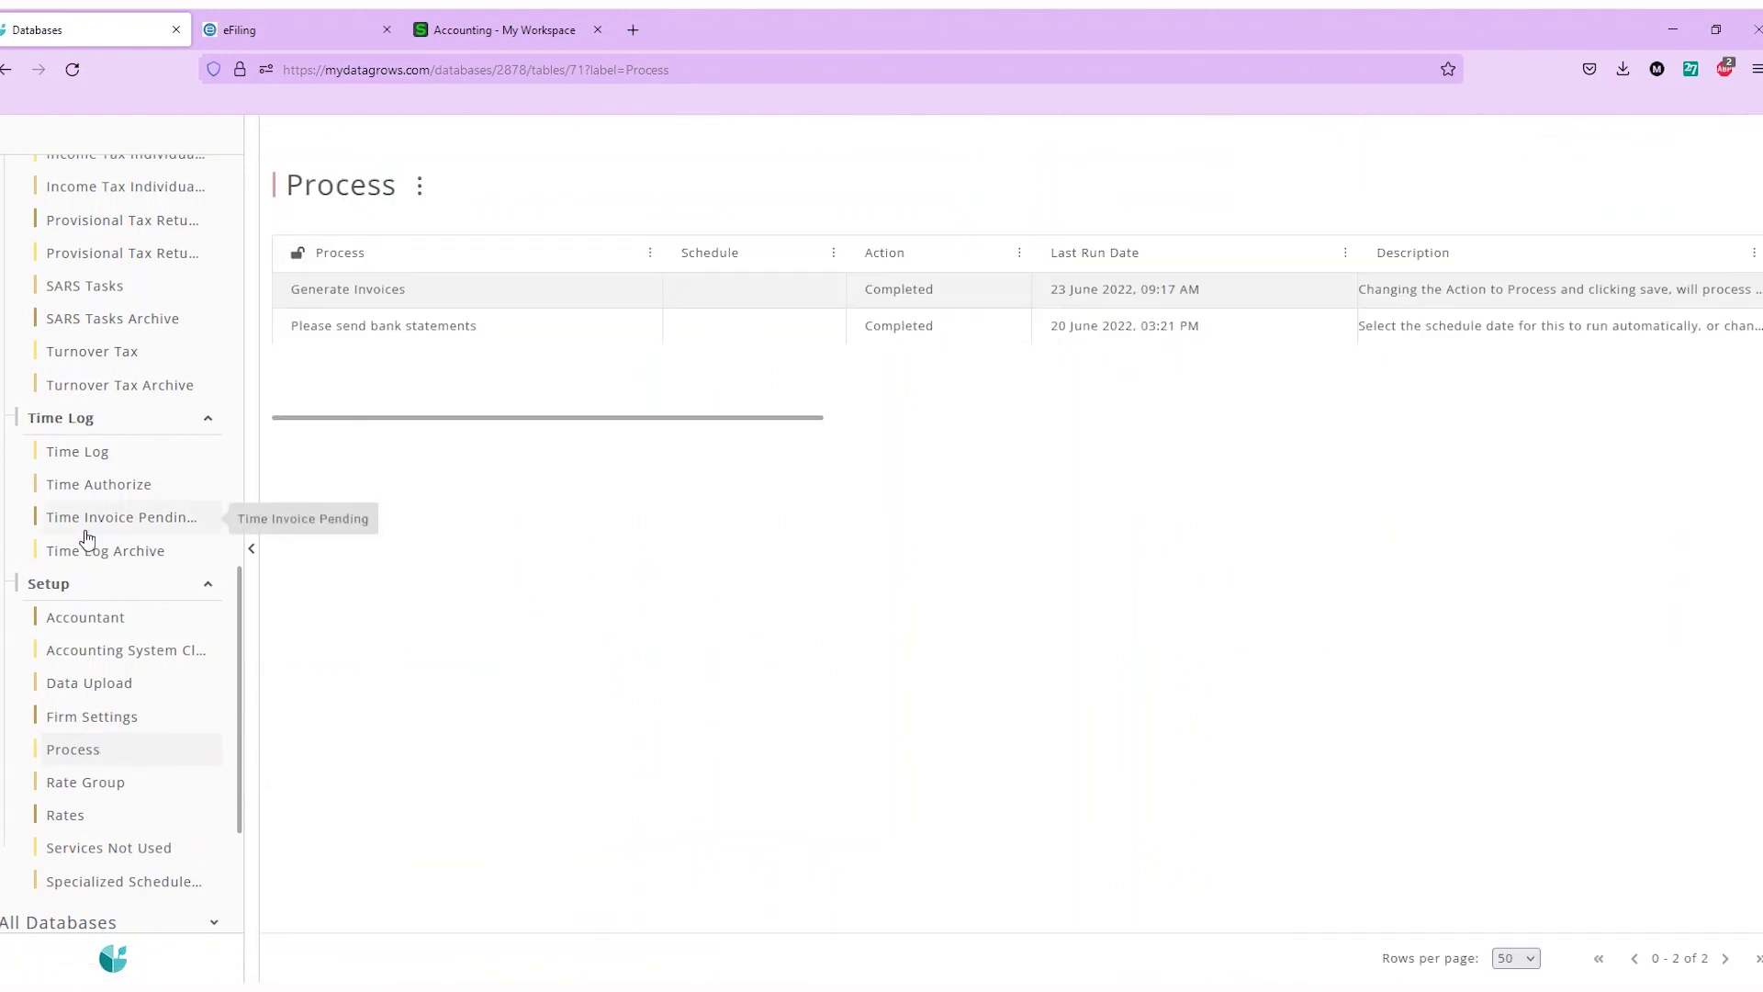
# Open the Invoice table and examine its date, total, VAT and paid columns
pyautogui.scroll(14, 52, 566)
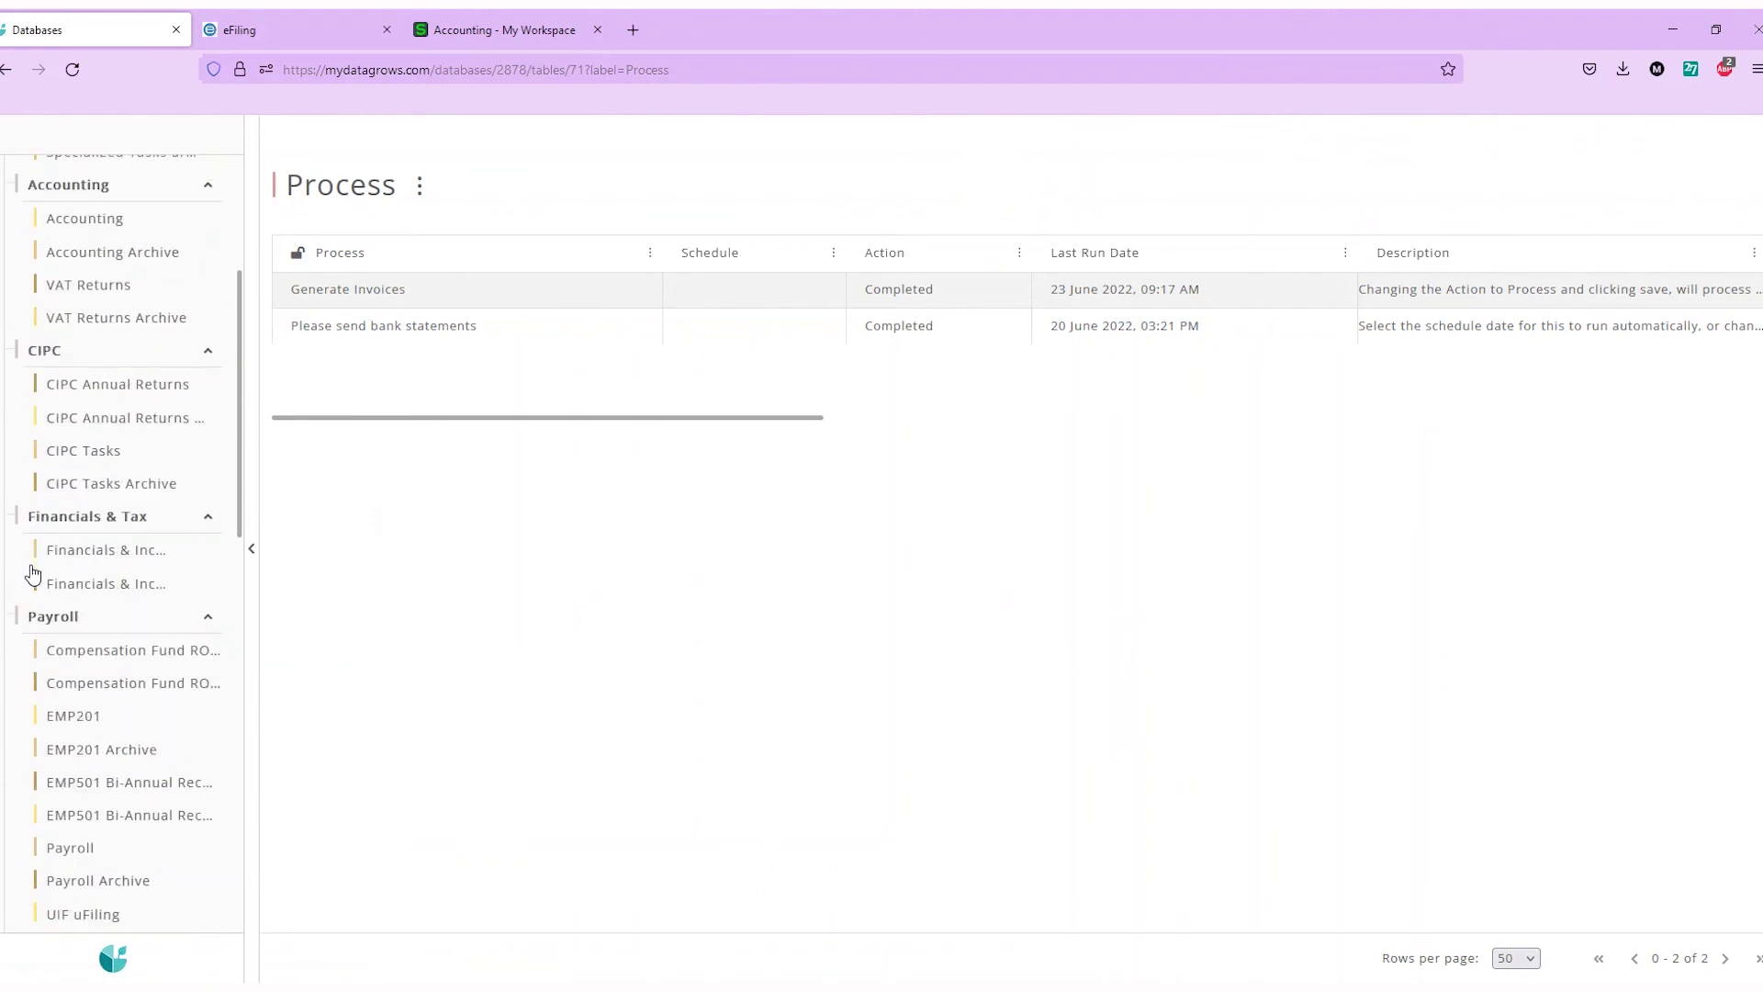
pyautogui.scroll(3, 96, 349)
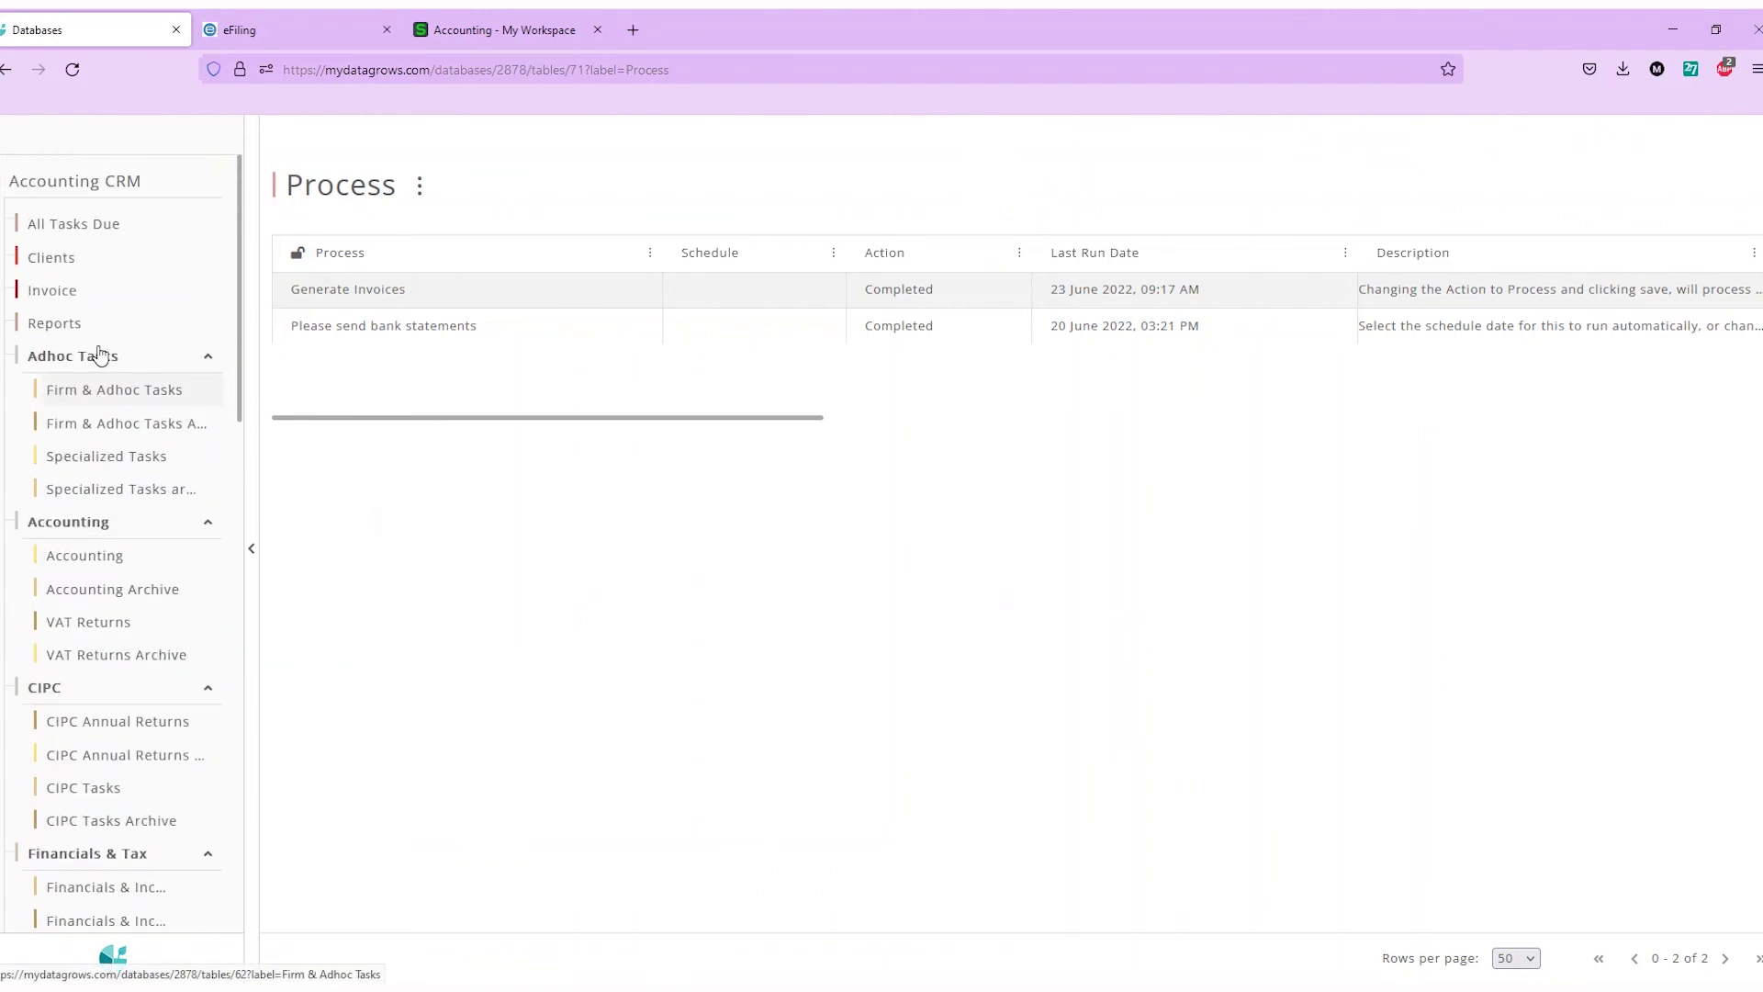
pyautogui.click(50, 303)
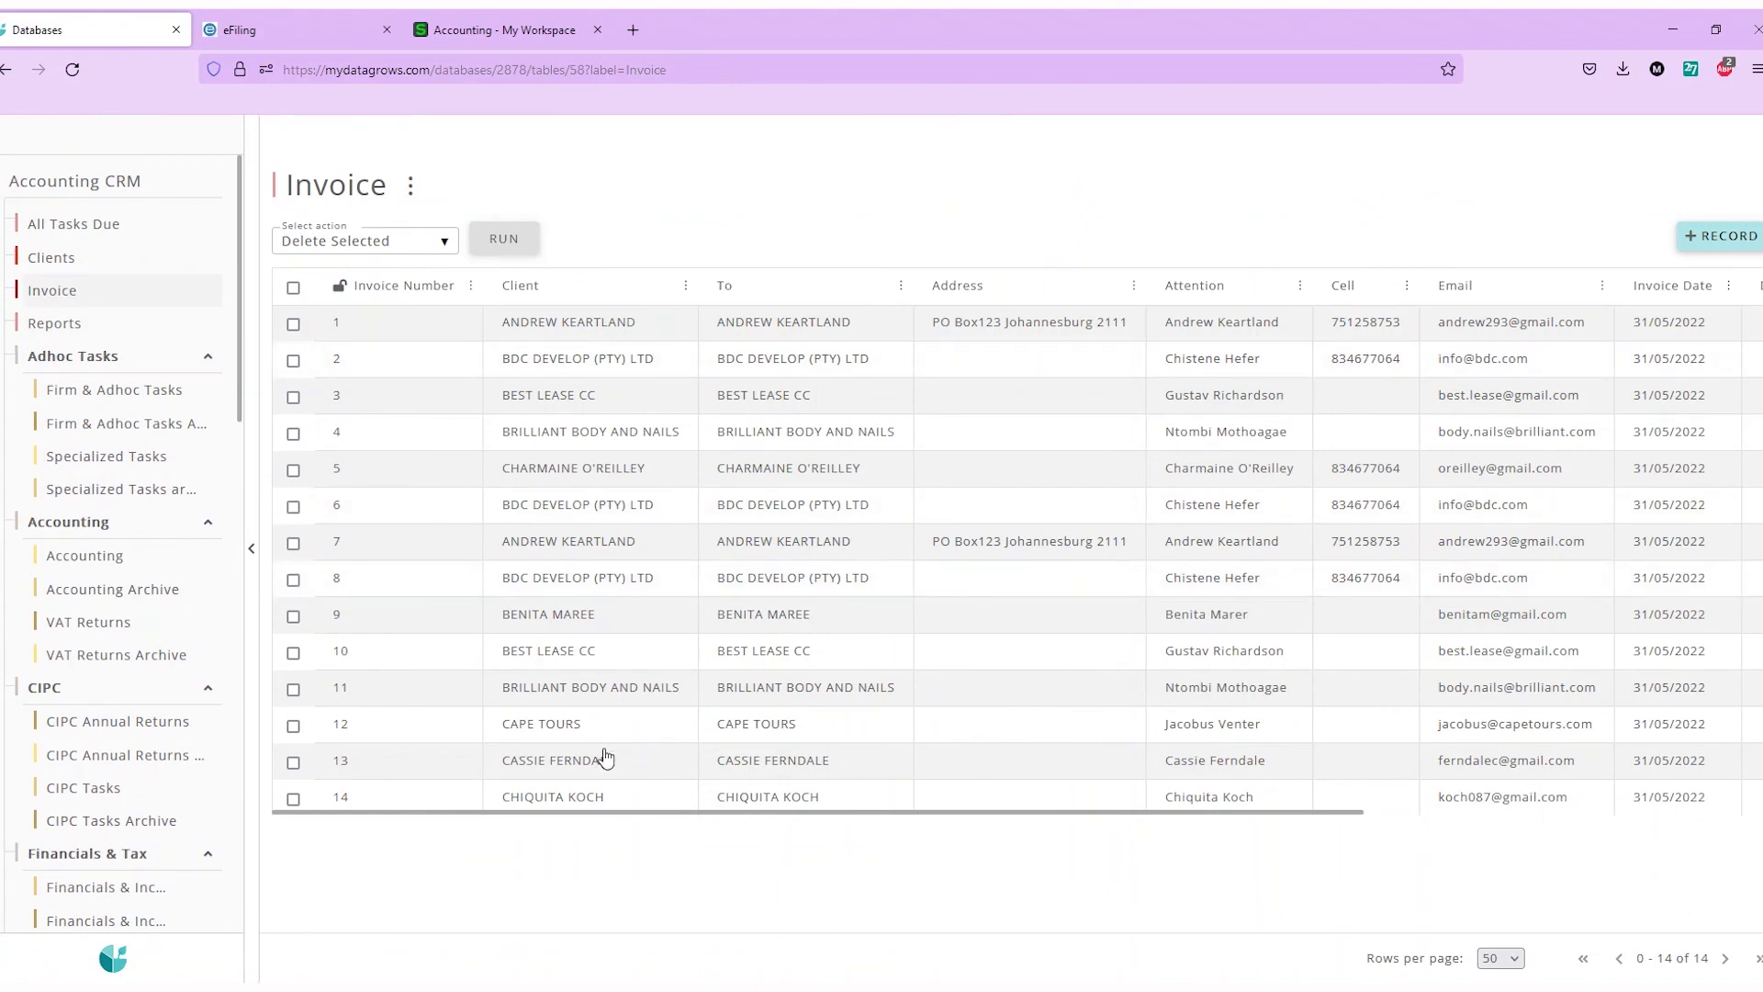
pyautogui.moveTo(662, 813); pyautogui.dragTo(1110, 823)
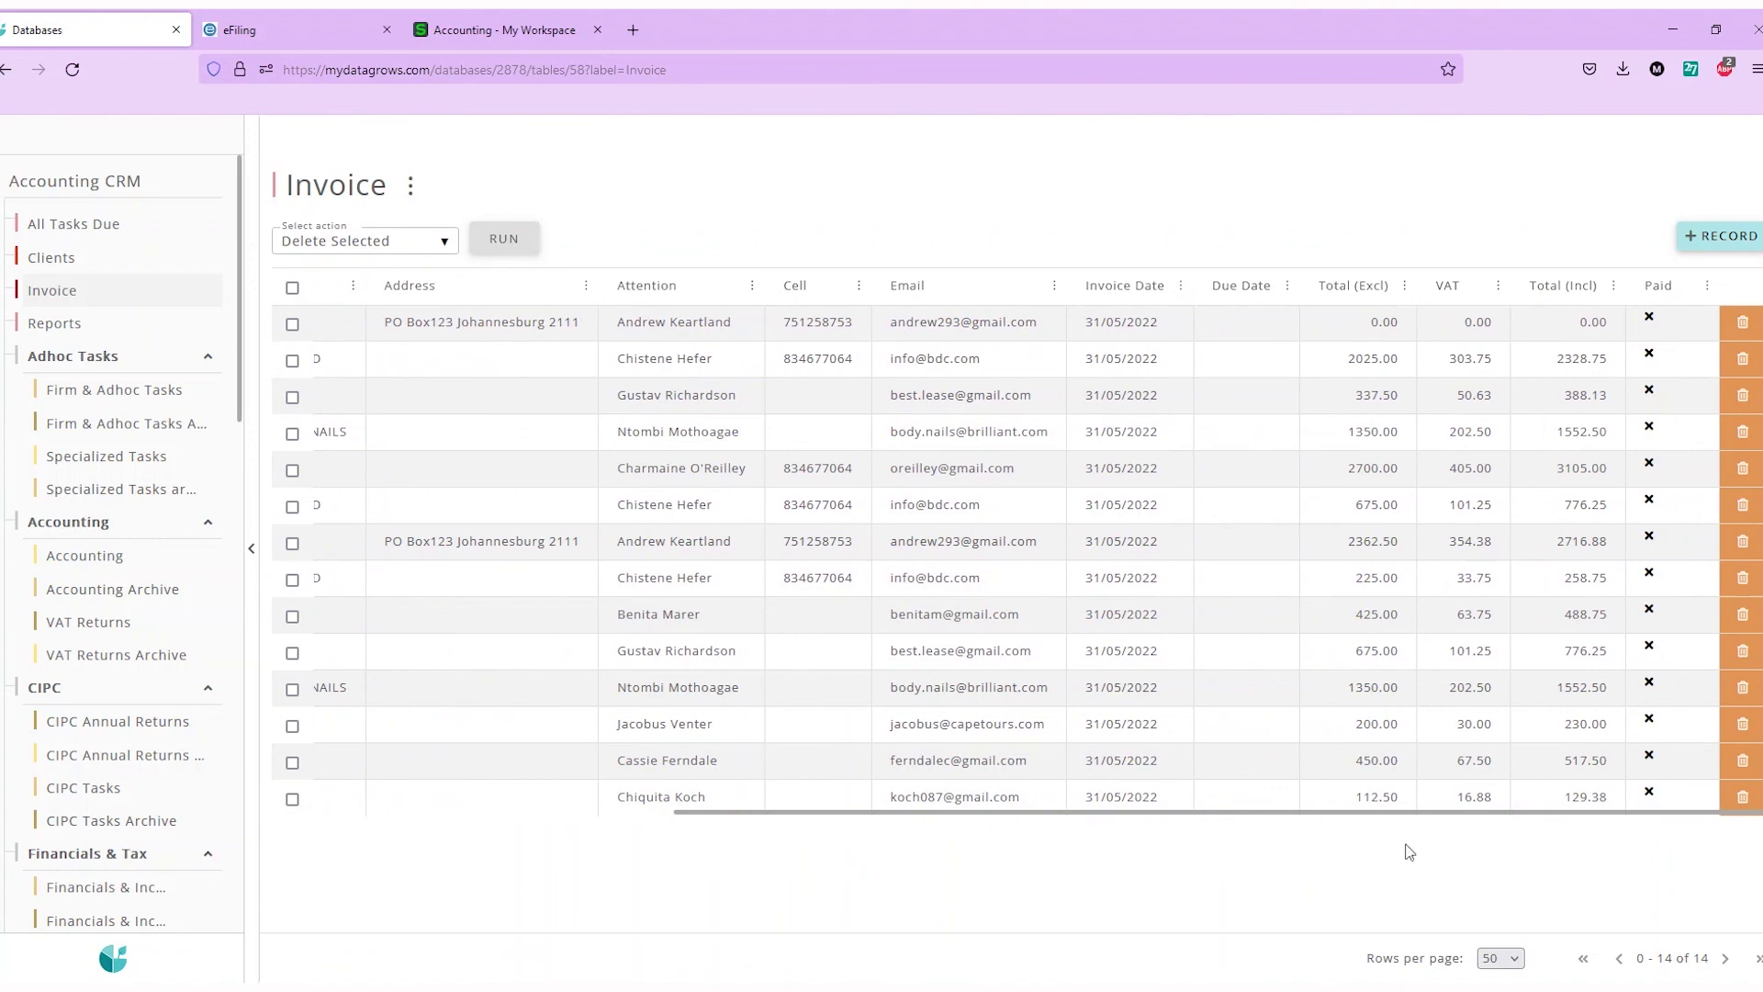
# Open the second invoice in the table and view its Invoice Lines in an expanded pane
pyautogui.click(1351, 360)
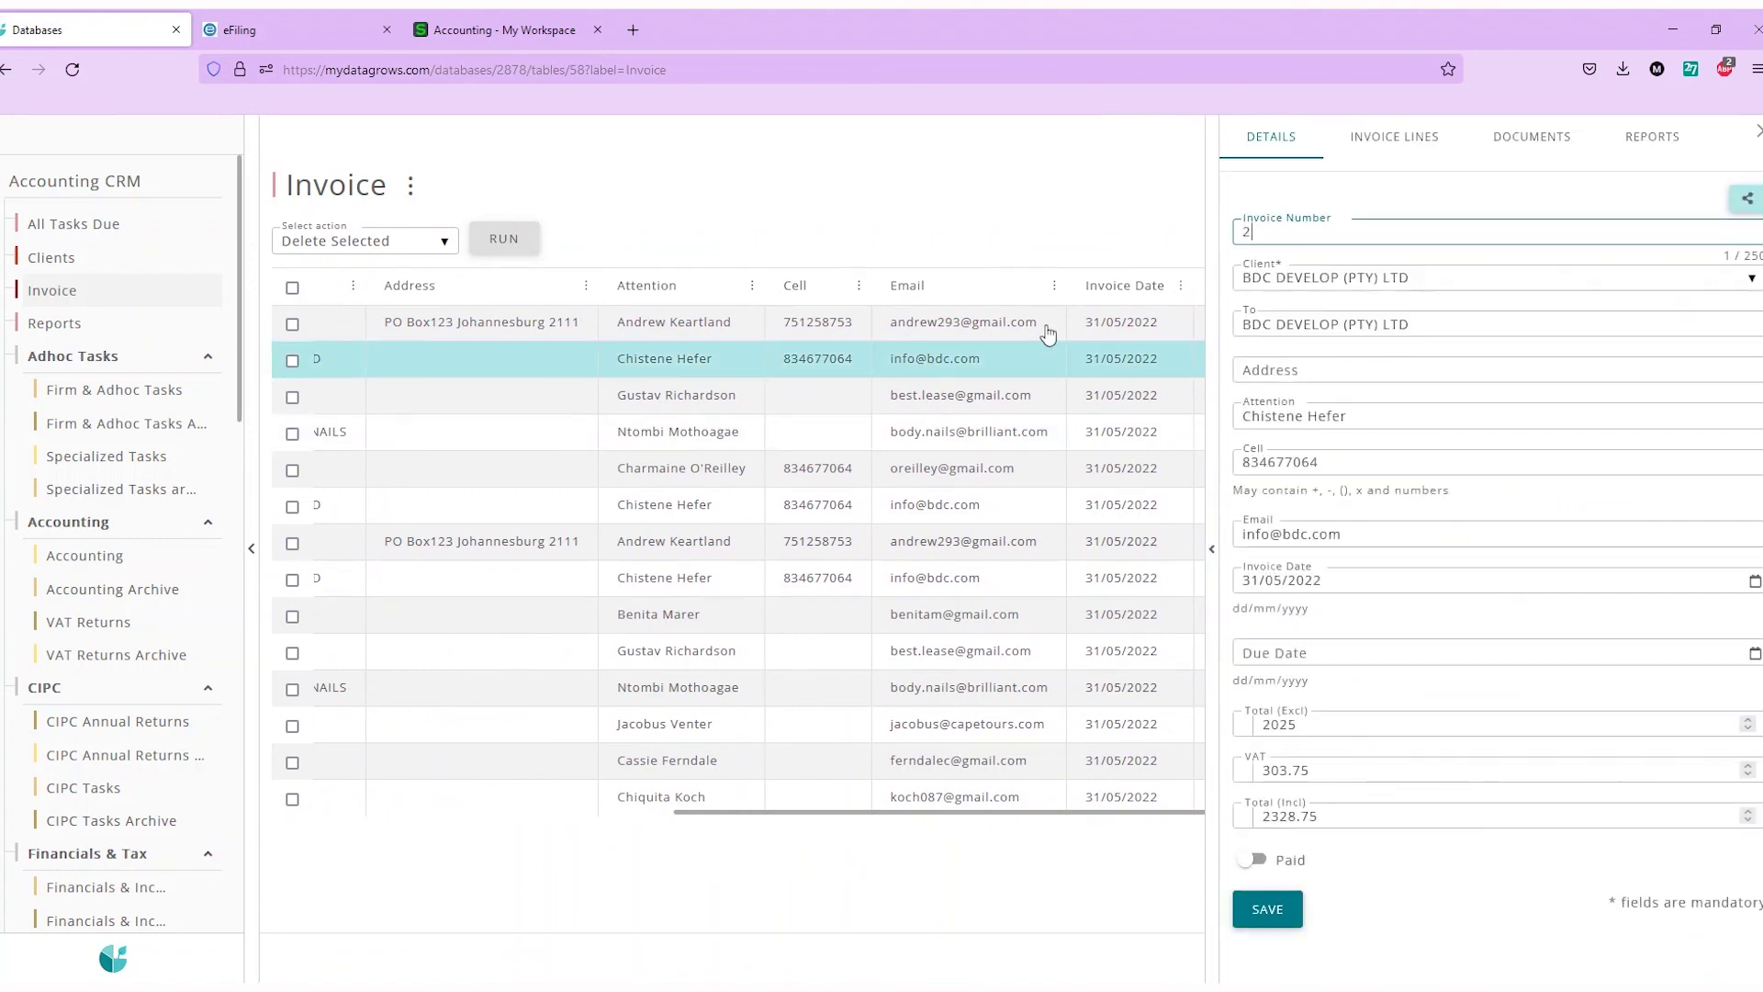
pyautogui.click(1420, 142)
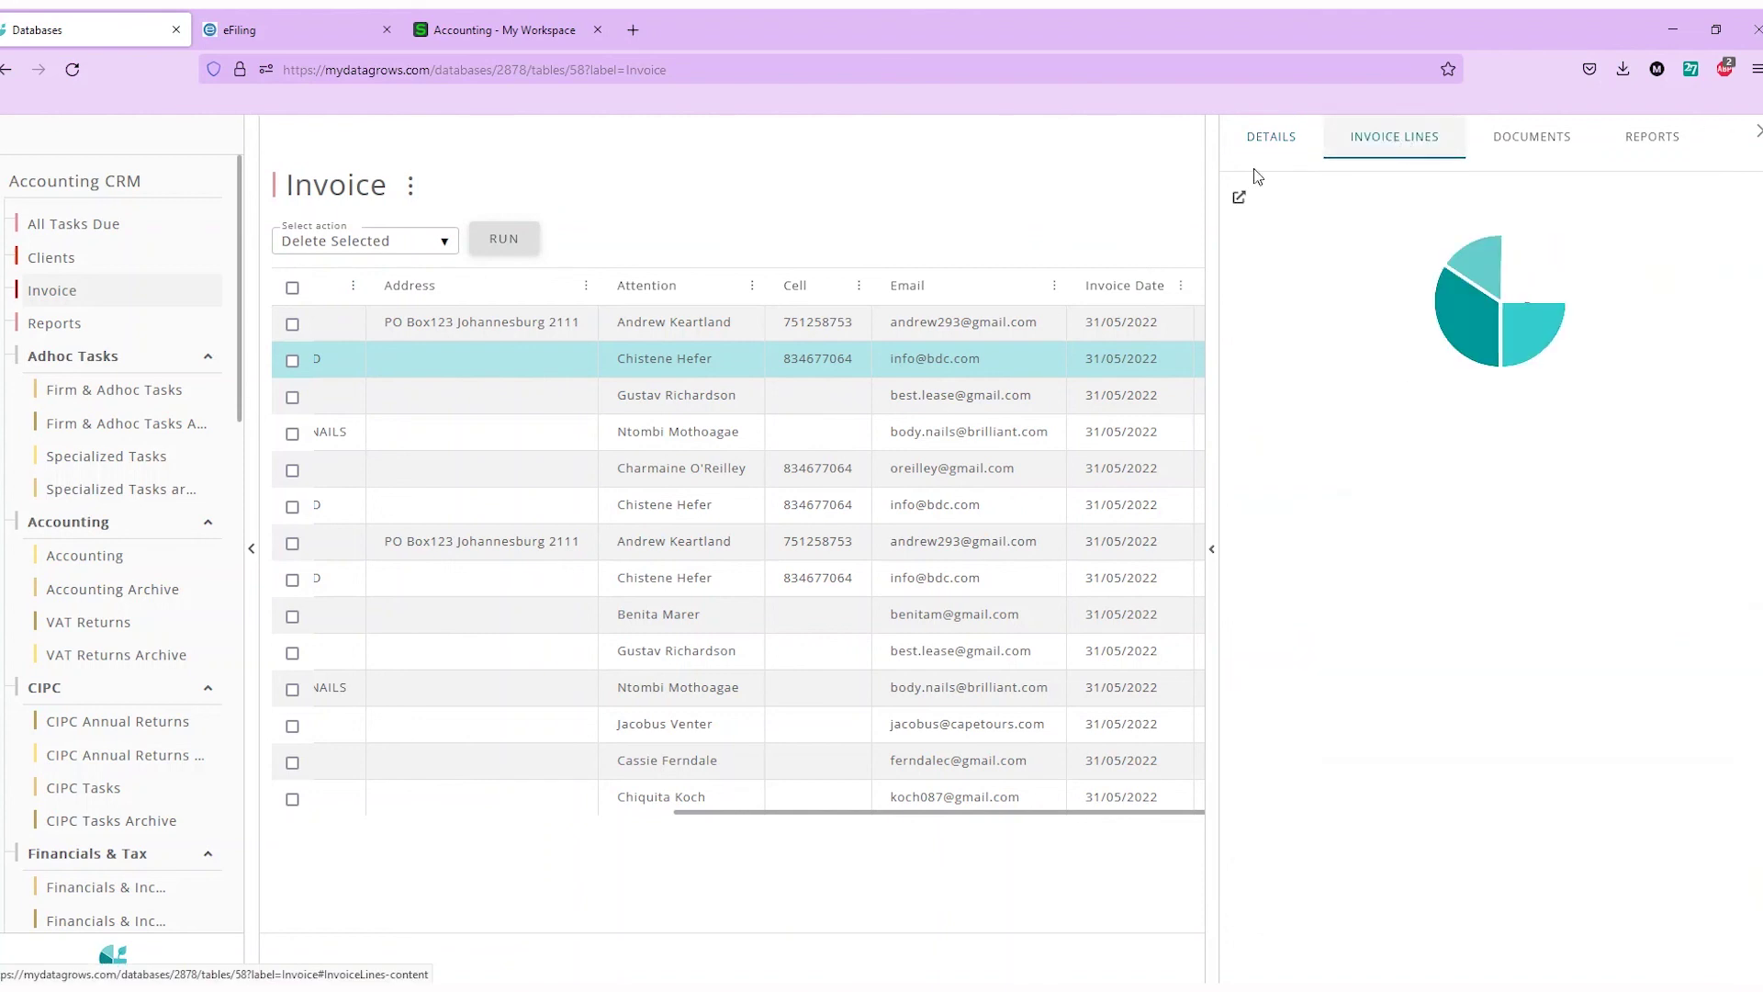
pyautogui.click(1210, 390)
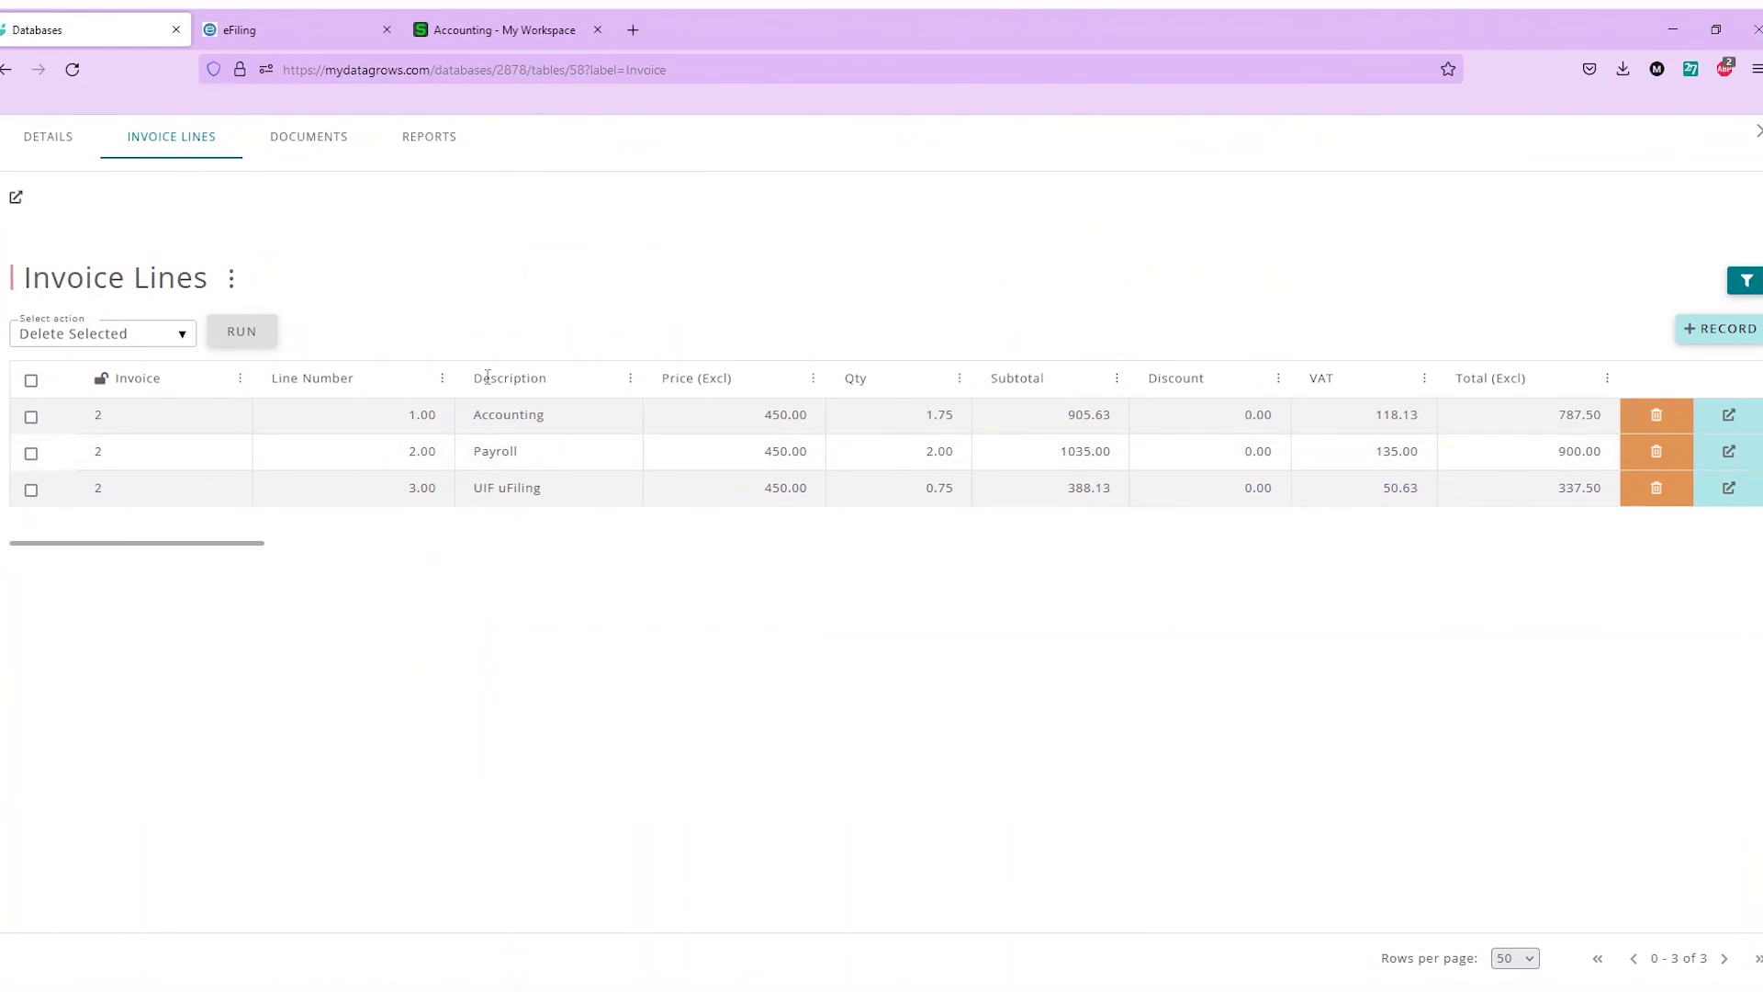
# Close the invoice's expanded Invoice Lines pane and open the SARS Tasks table in the Tax group
pyautogui.click(1757, 130)
pyautogui.scroll(-3, 86, 597)
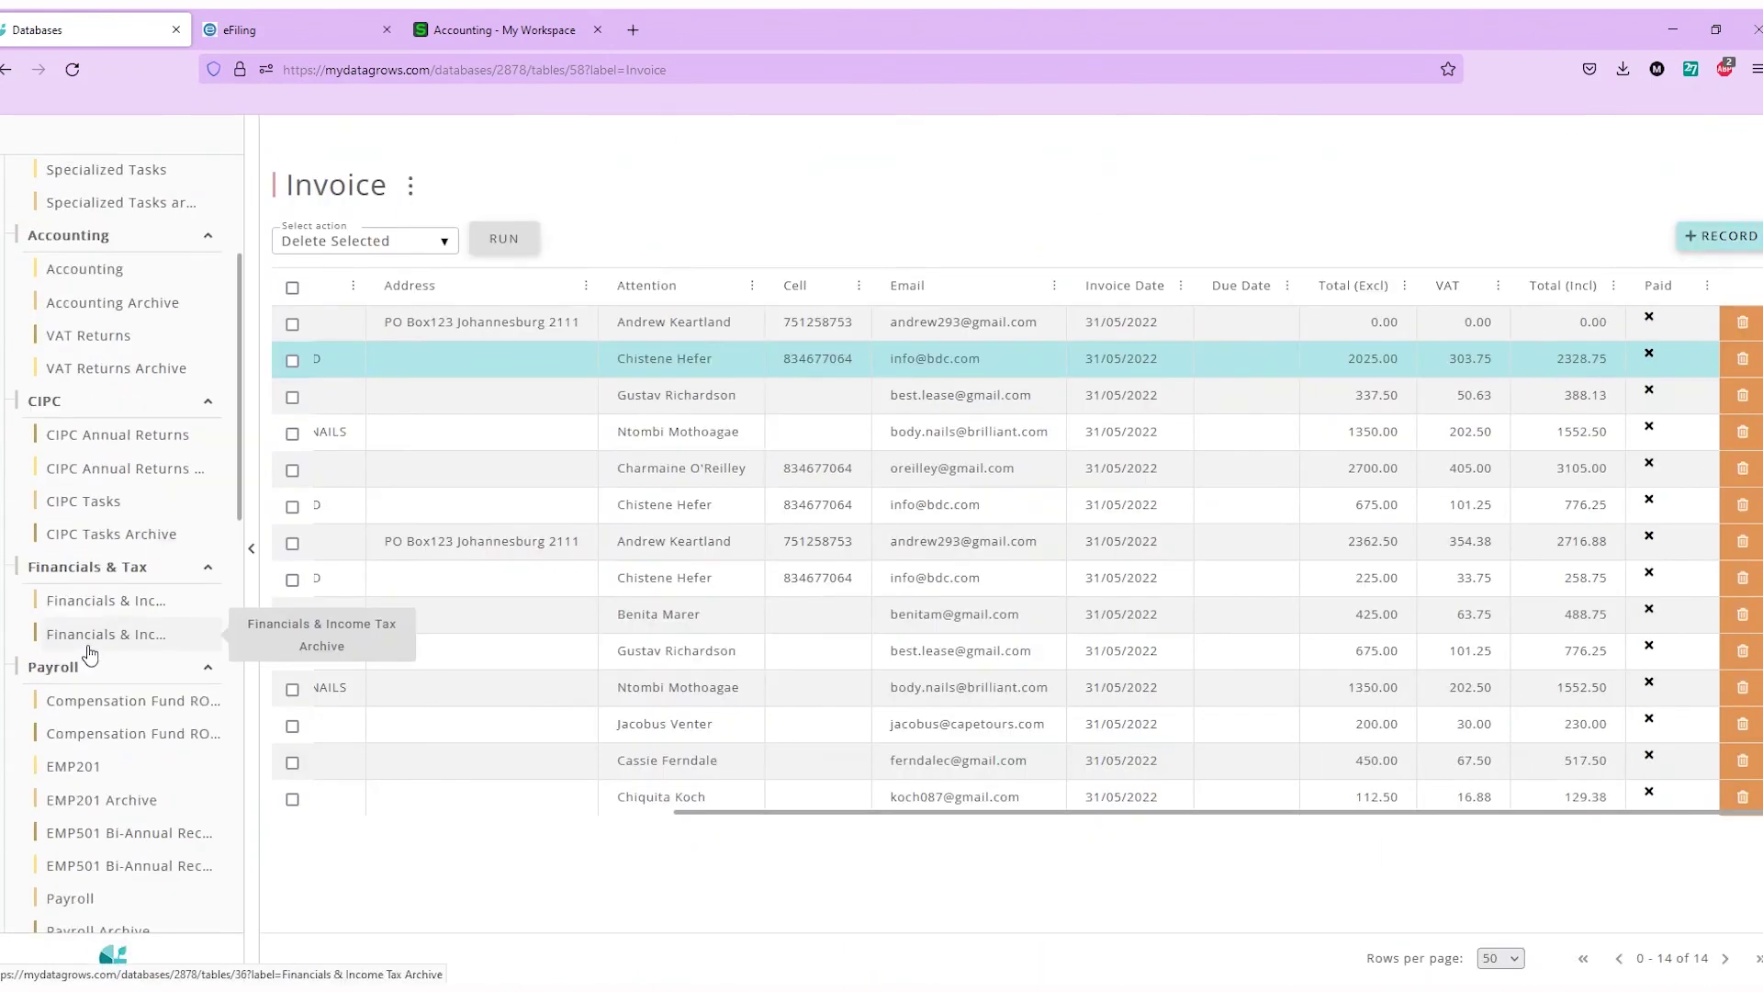
pyautogui.scroll(-2, 119, 625)
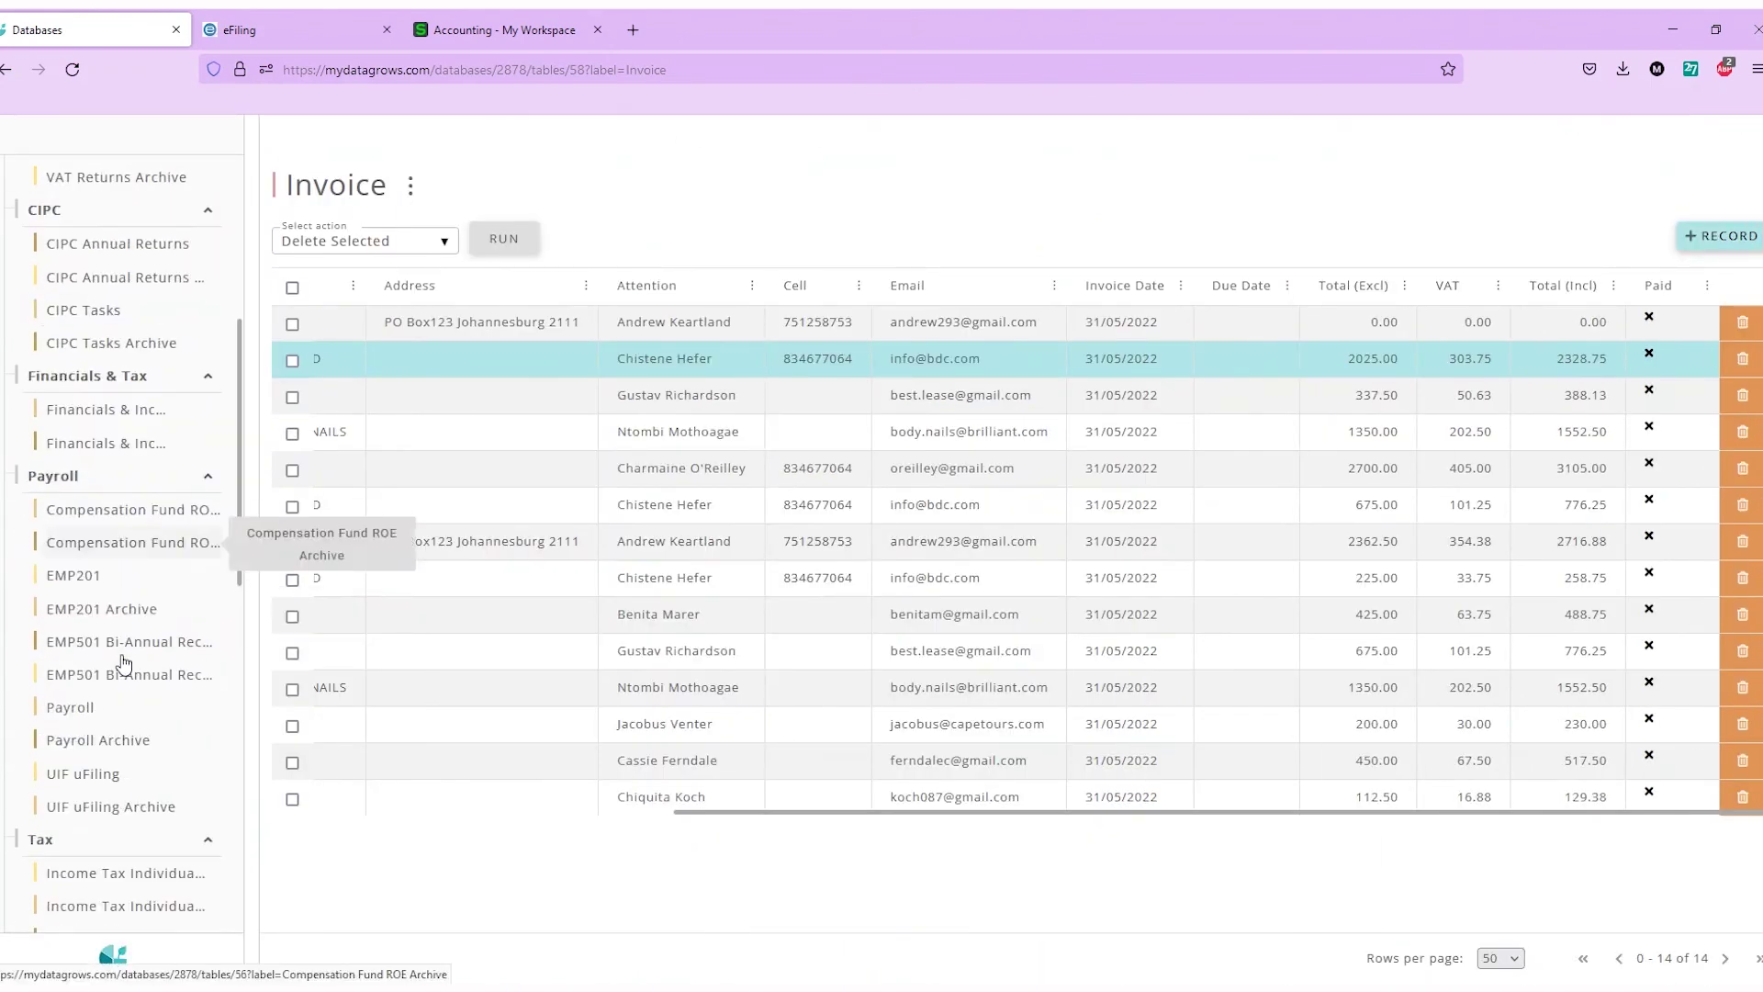
pyautogui.scroll(3, 113, 444)
pyautogui.scroll(-7, 114, 445)
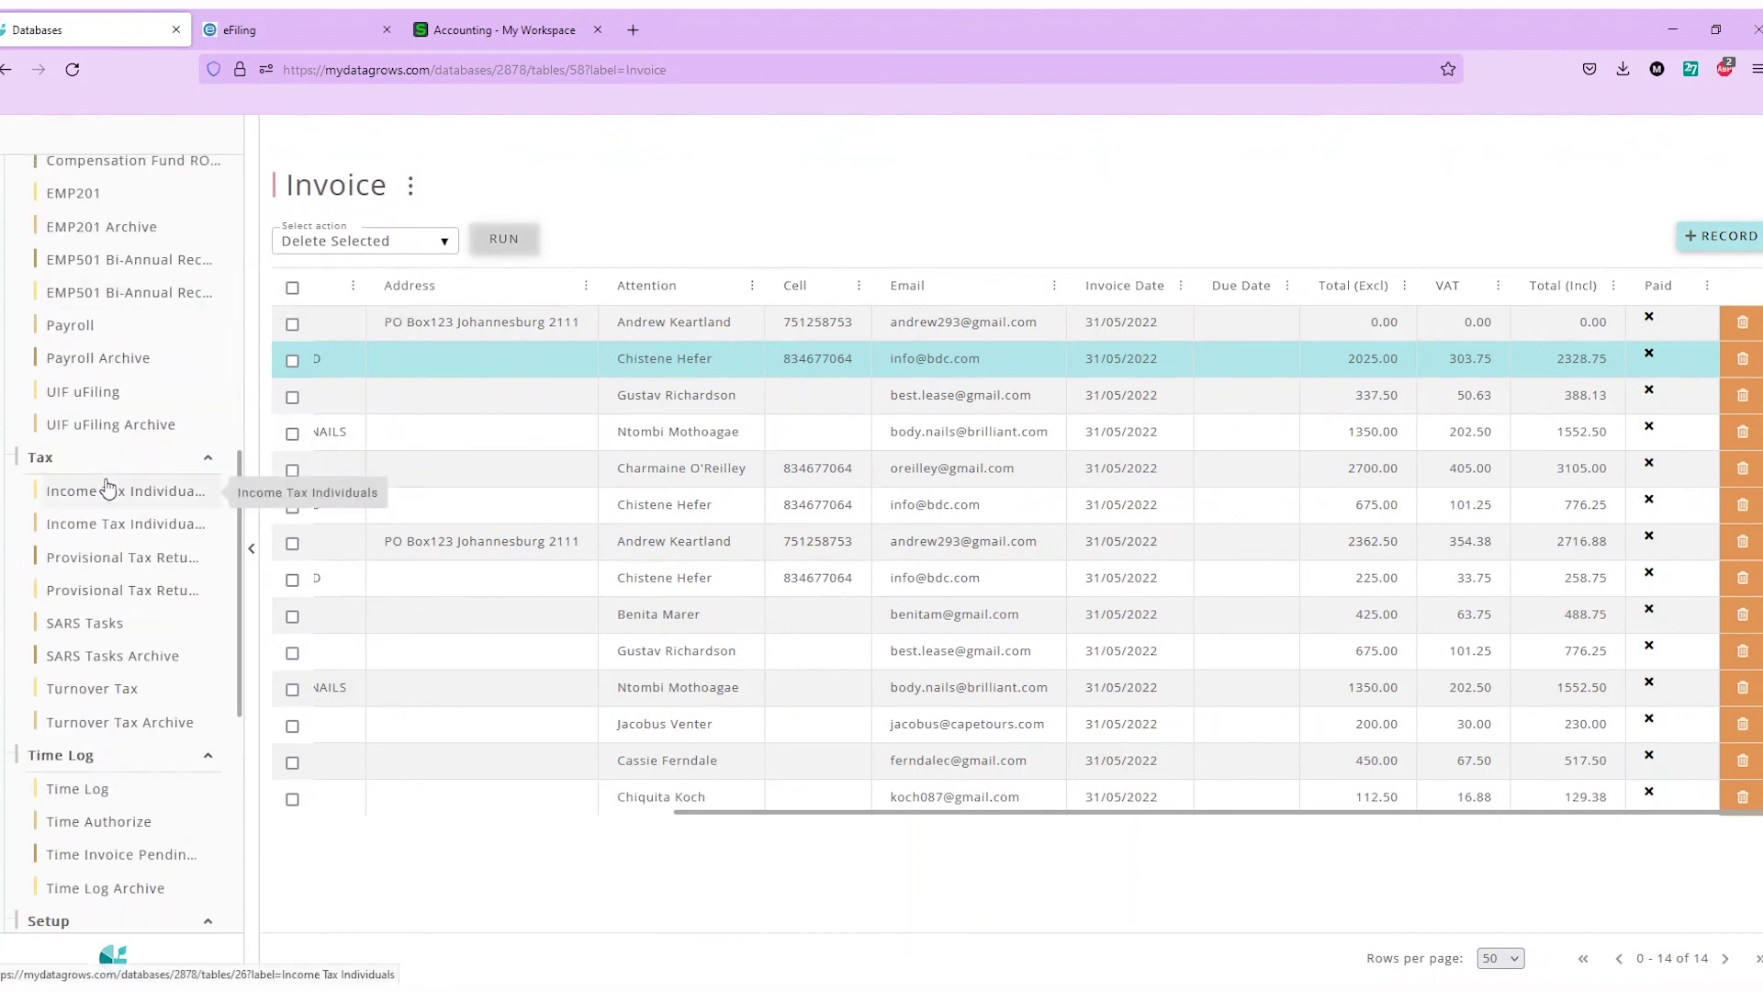
pyautogui.click(92, 621)
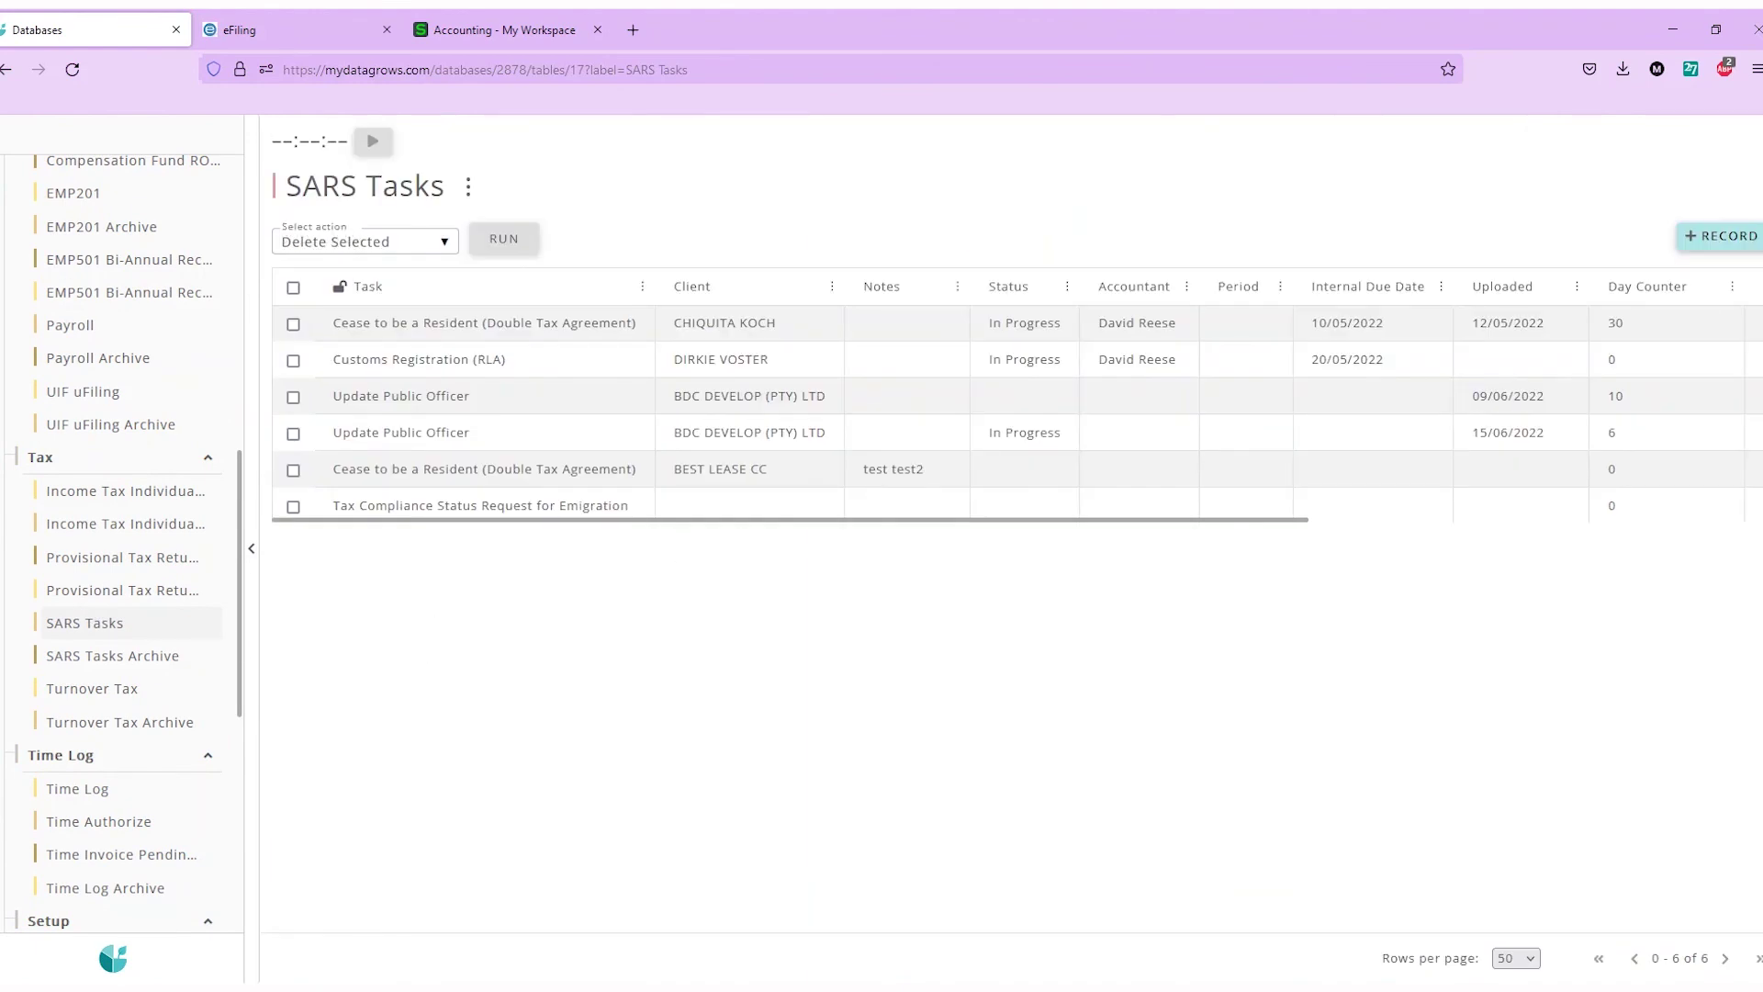
# Start a new SARS Tasks record with the task New Estate (Deceased) and choose the first client in the list
pyautogui.click(1710, 236)
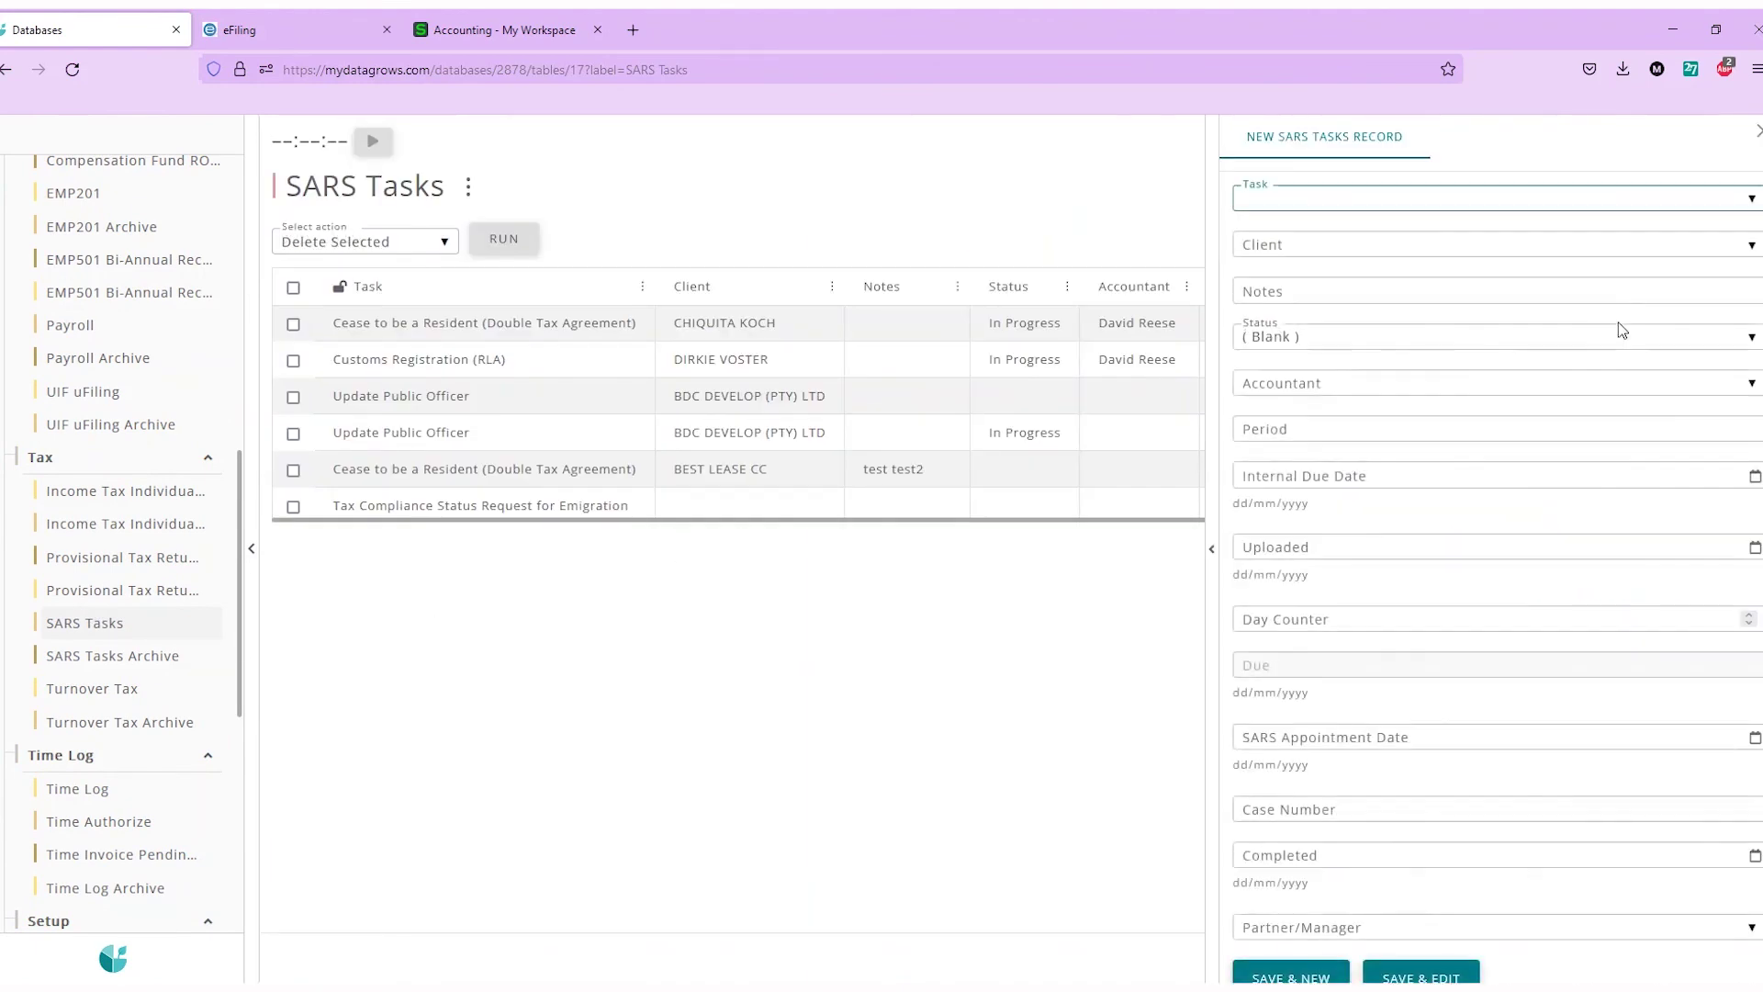
pyautogui.click(1369, 201)
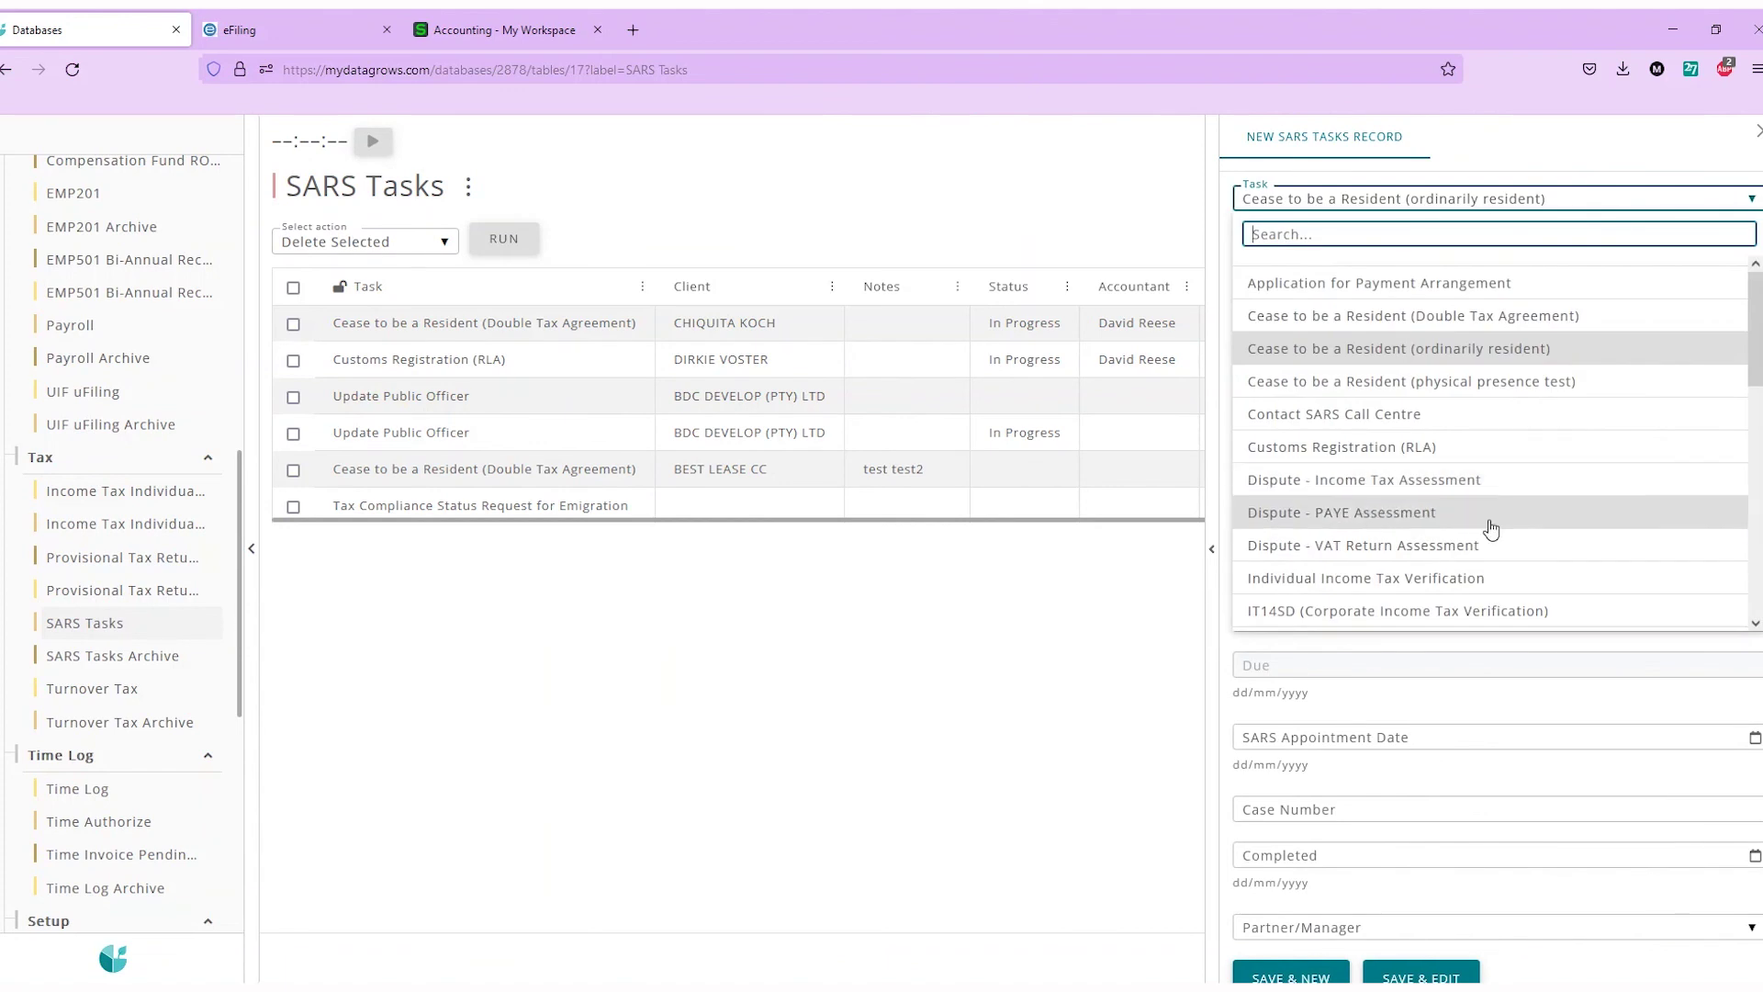
pyautogui.scroll(-2, 1489, 531)
pyautogui.scroll(-2, 1489, 531)
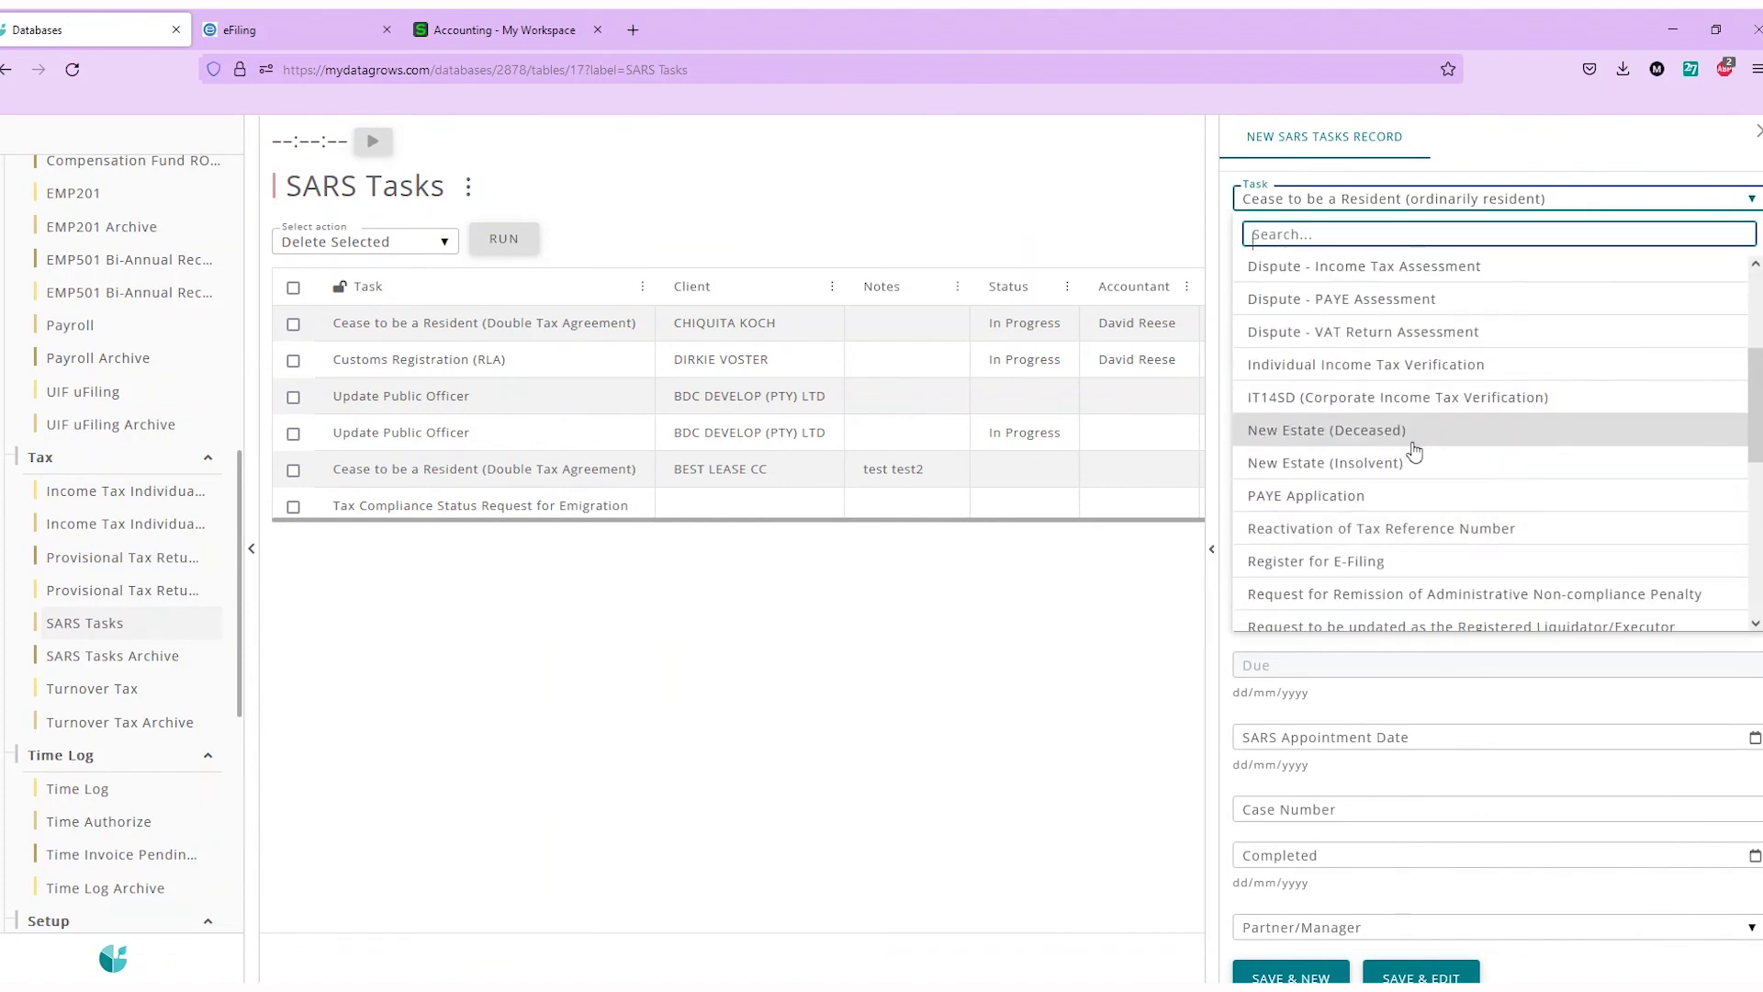
pyautogui.click(1460, 434)
pyautogui.click(1359, 246)
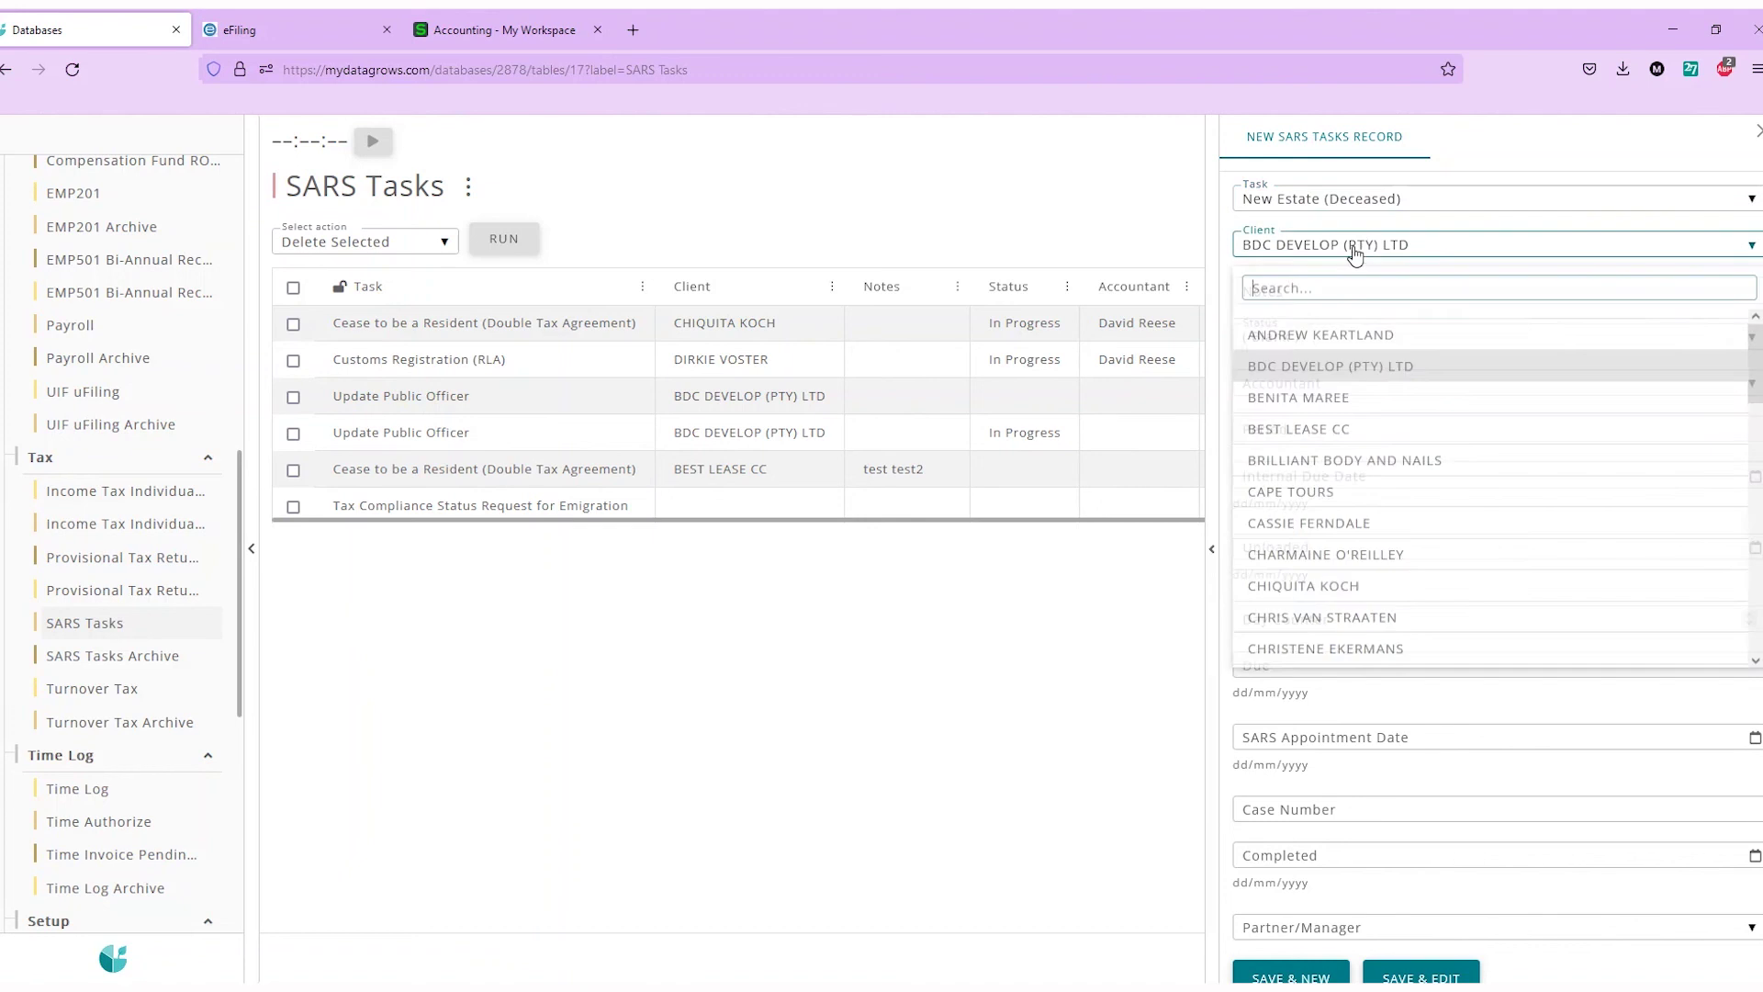
pyautogui.click(1368, 327)
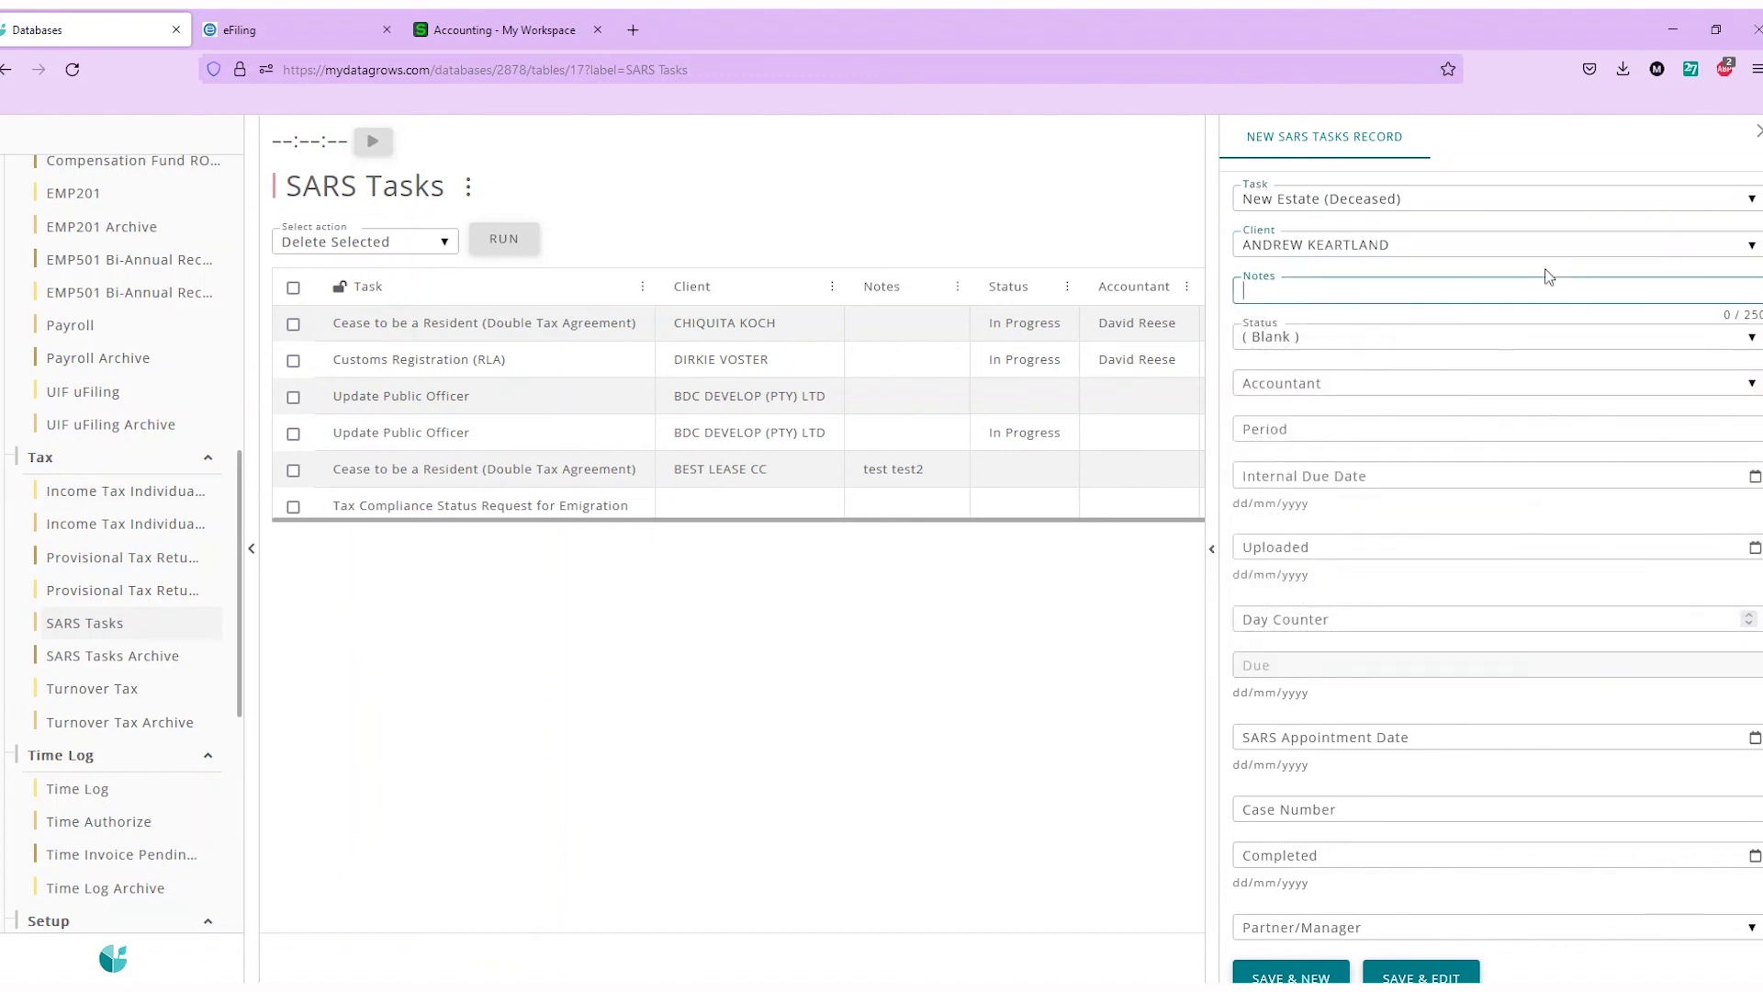
# Set the new record's Status to In Progress, assign an accountant, and set the Internal Due Date to 23/06/2022
pyautogui.click(1346, 340)
pyautogui.click(1346, 475)
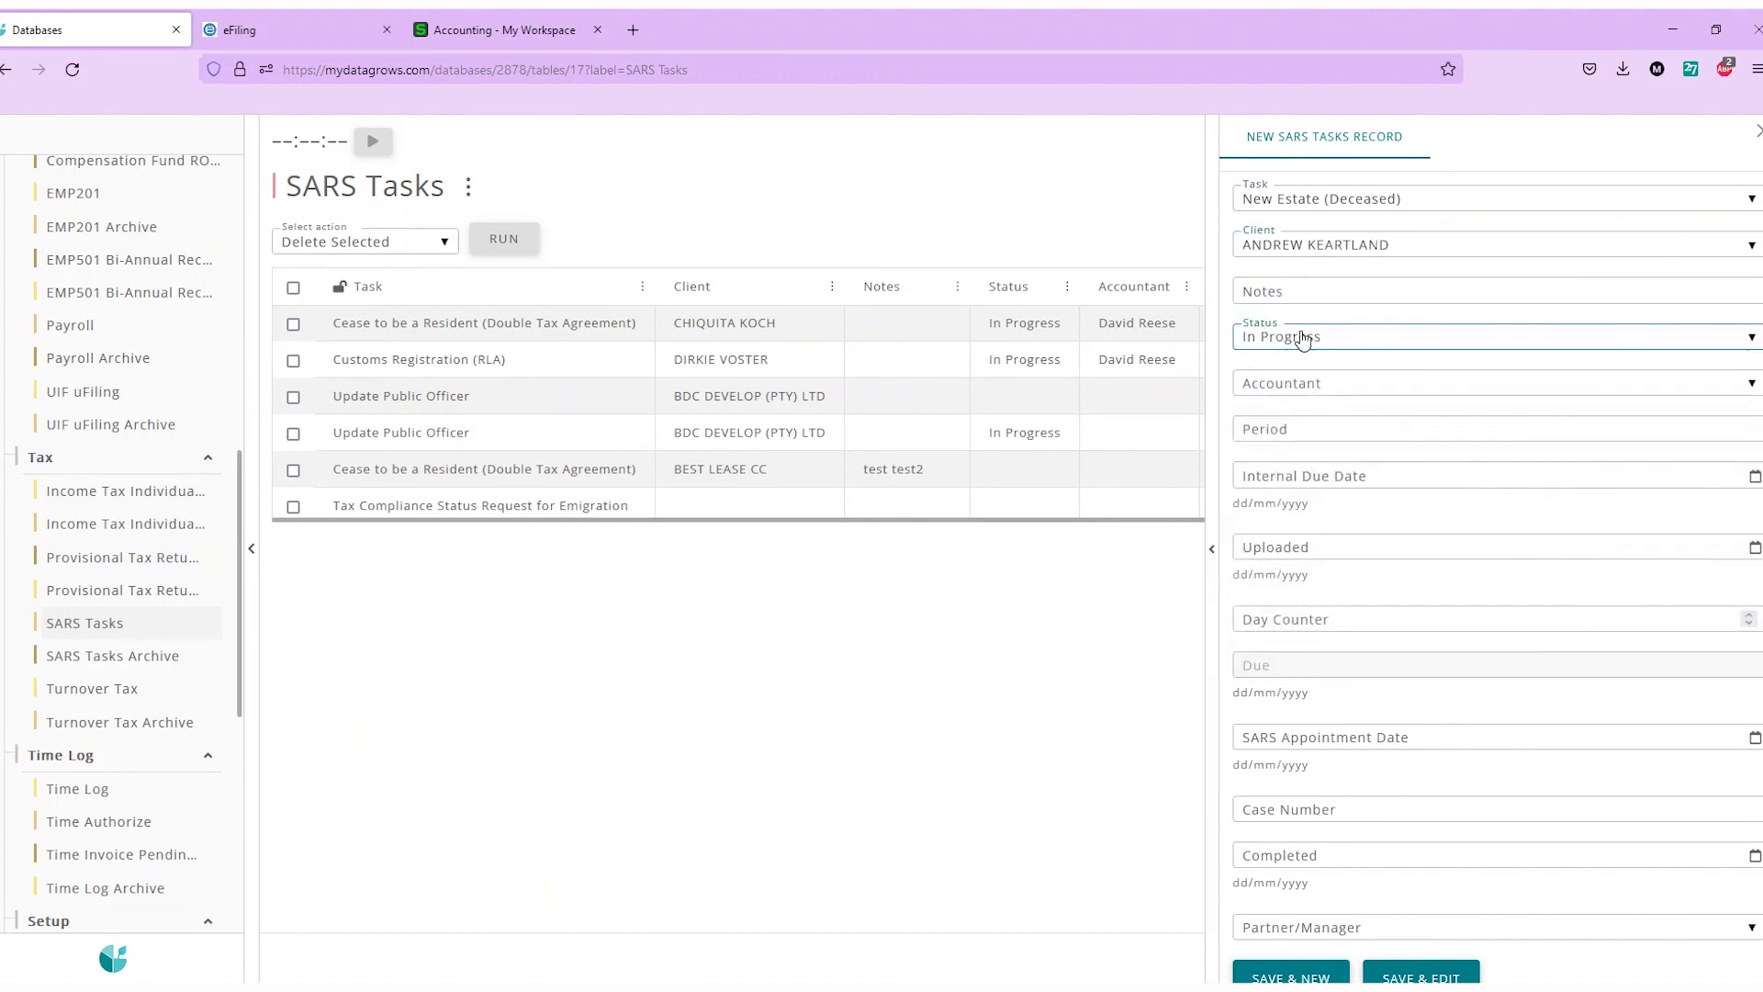
pyautogui.click(1351, 397)
pyautogui.click(1369, 501)
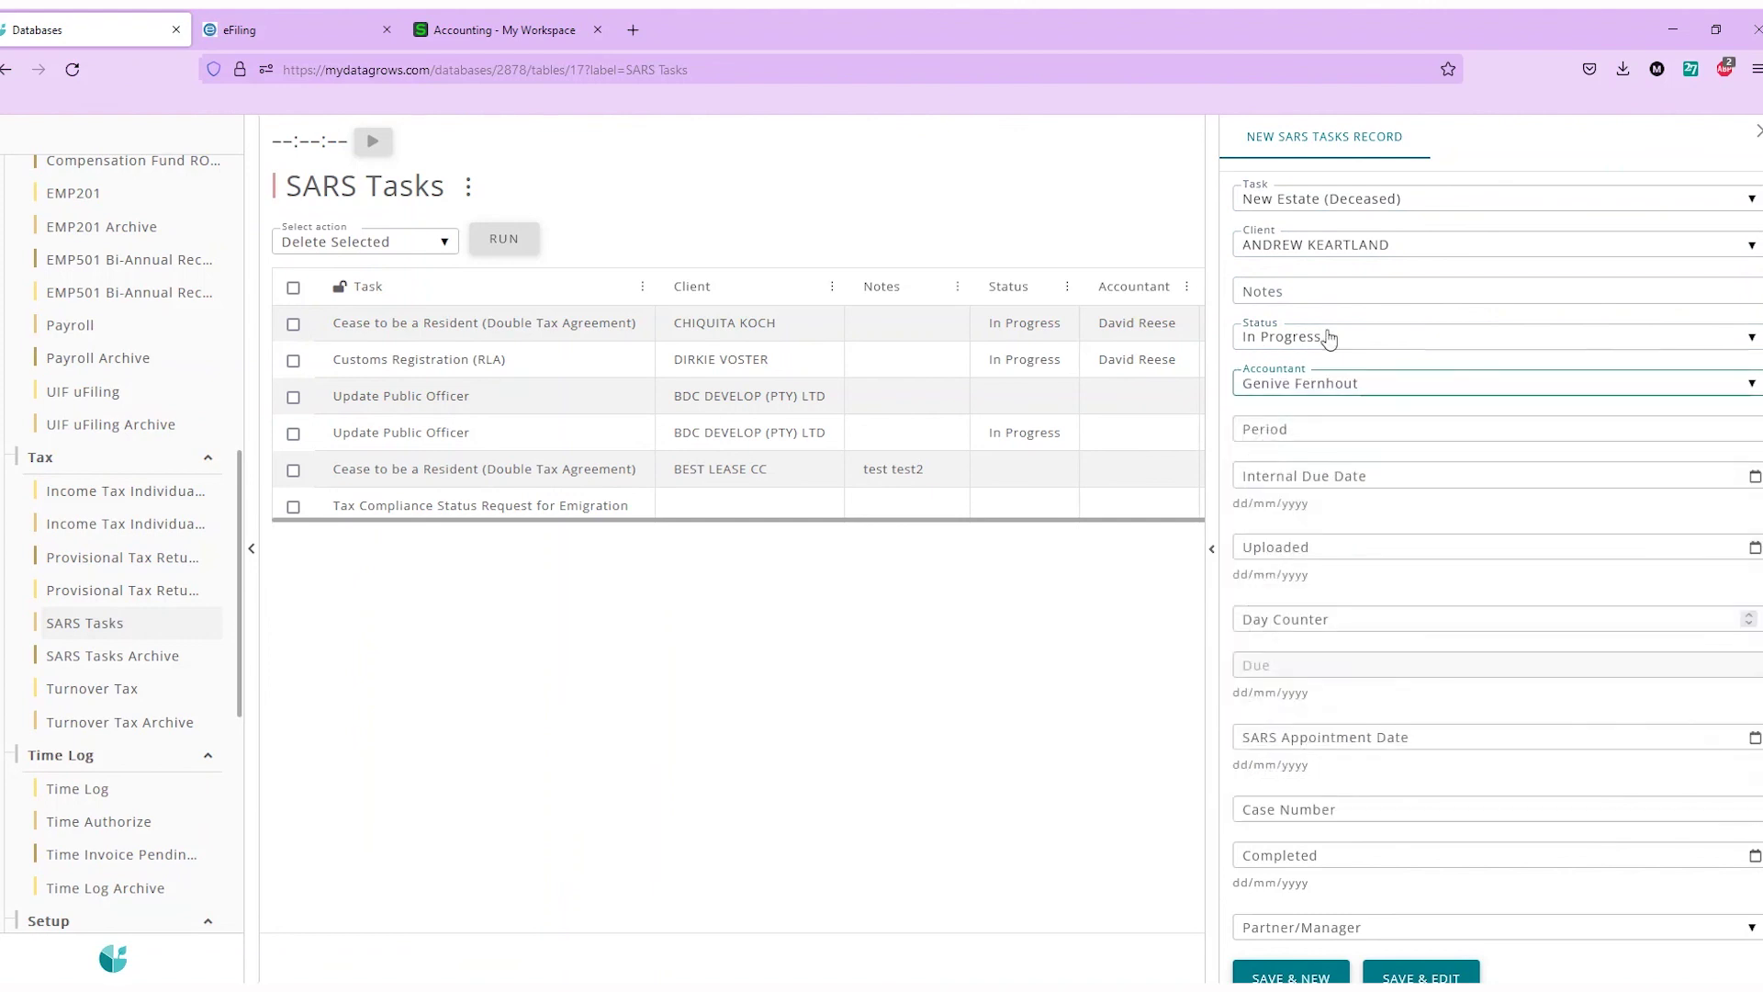
pyautogui.click(1260, 425)
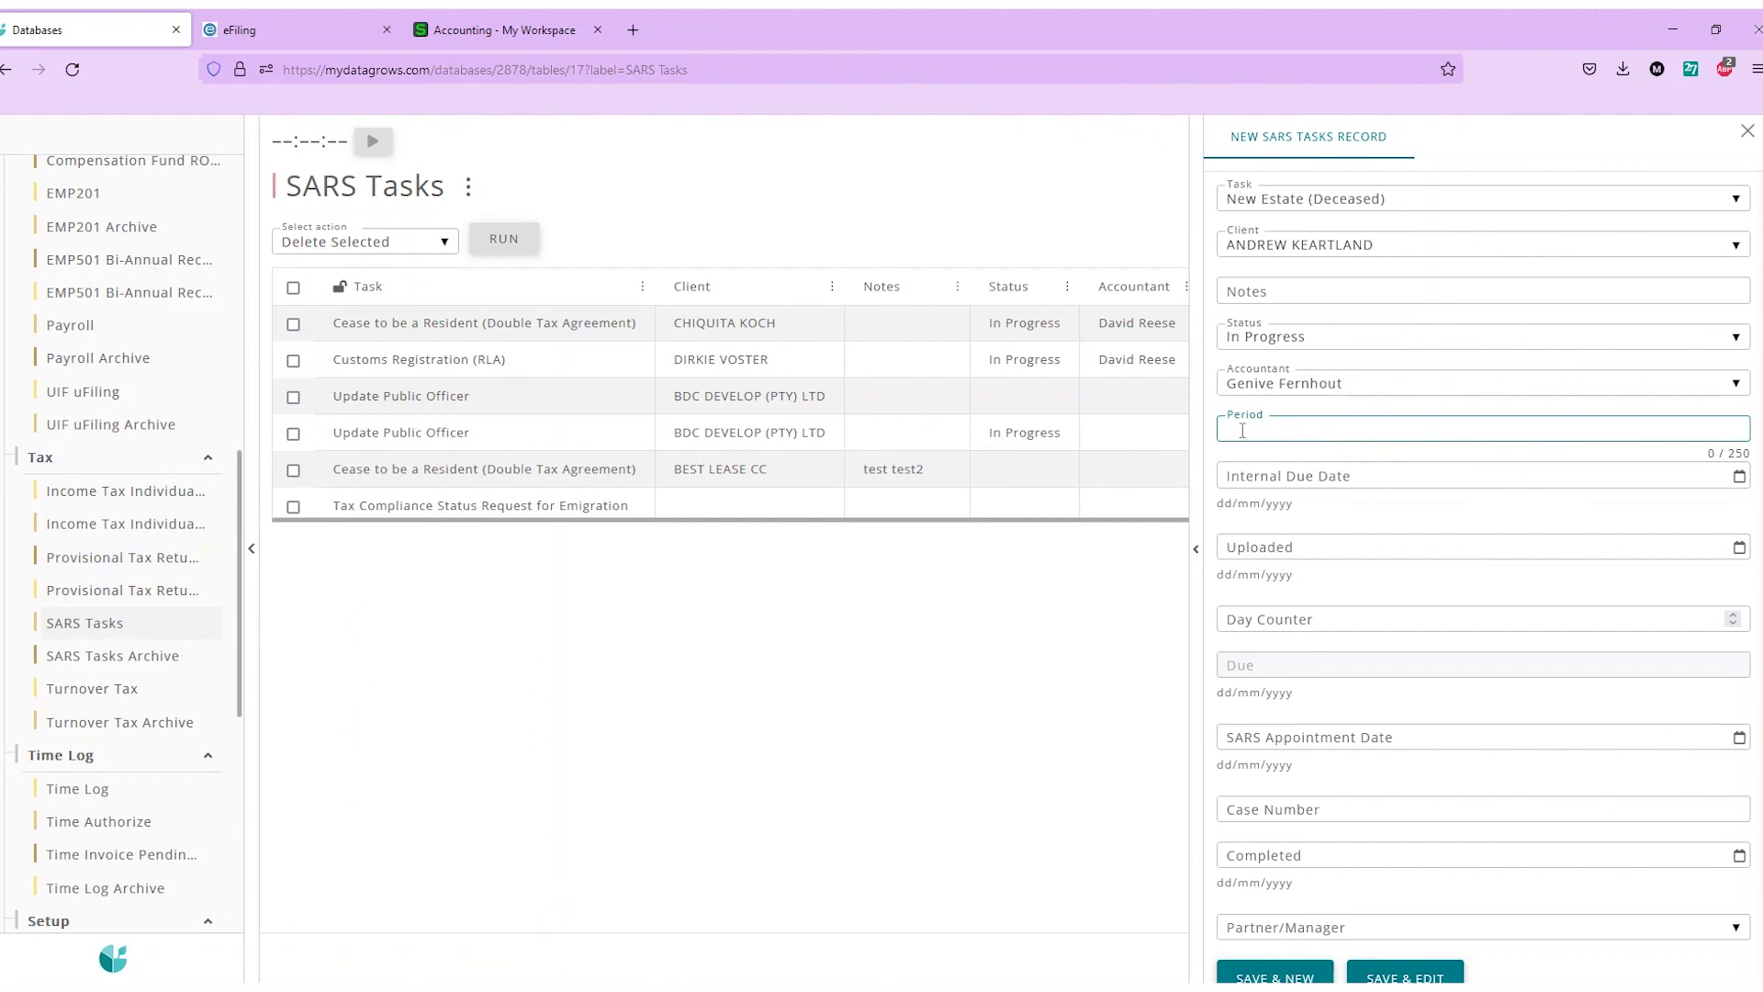
pyautogui.click(1738, 478)
pyautogui.click(1408, 713)
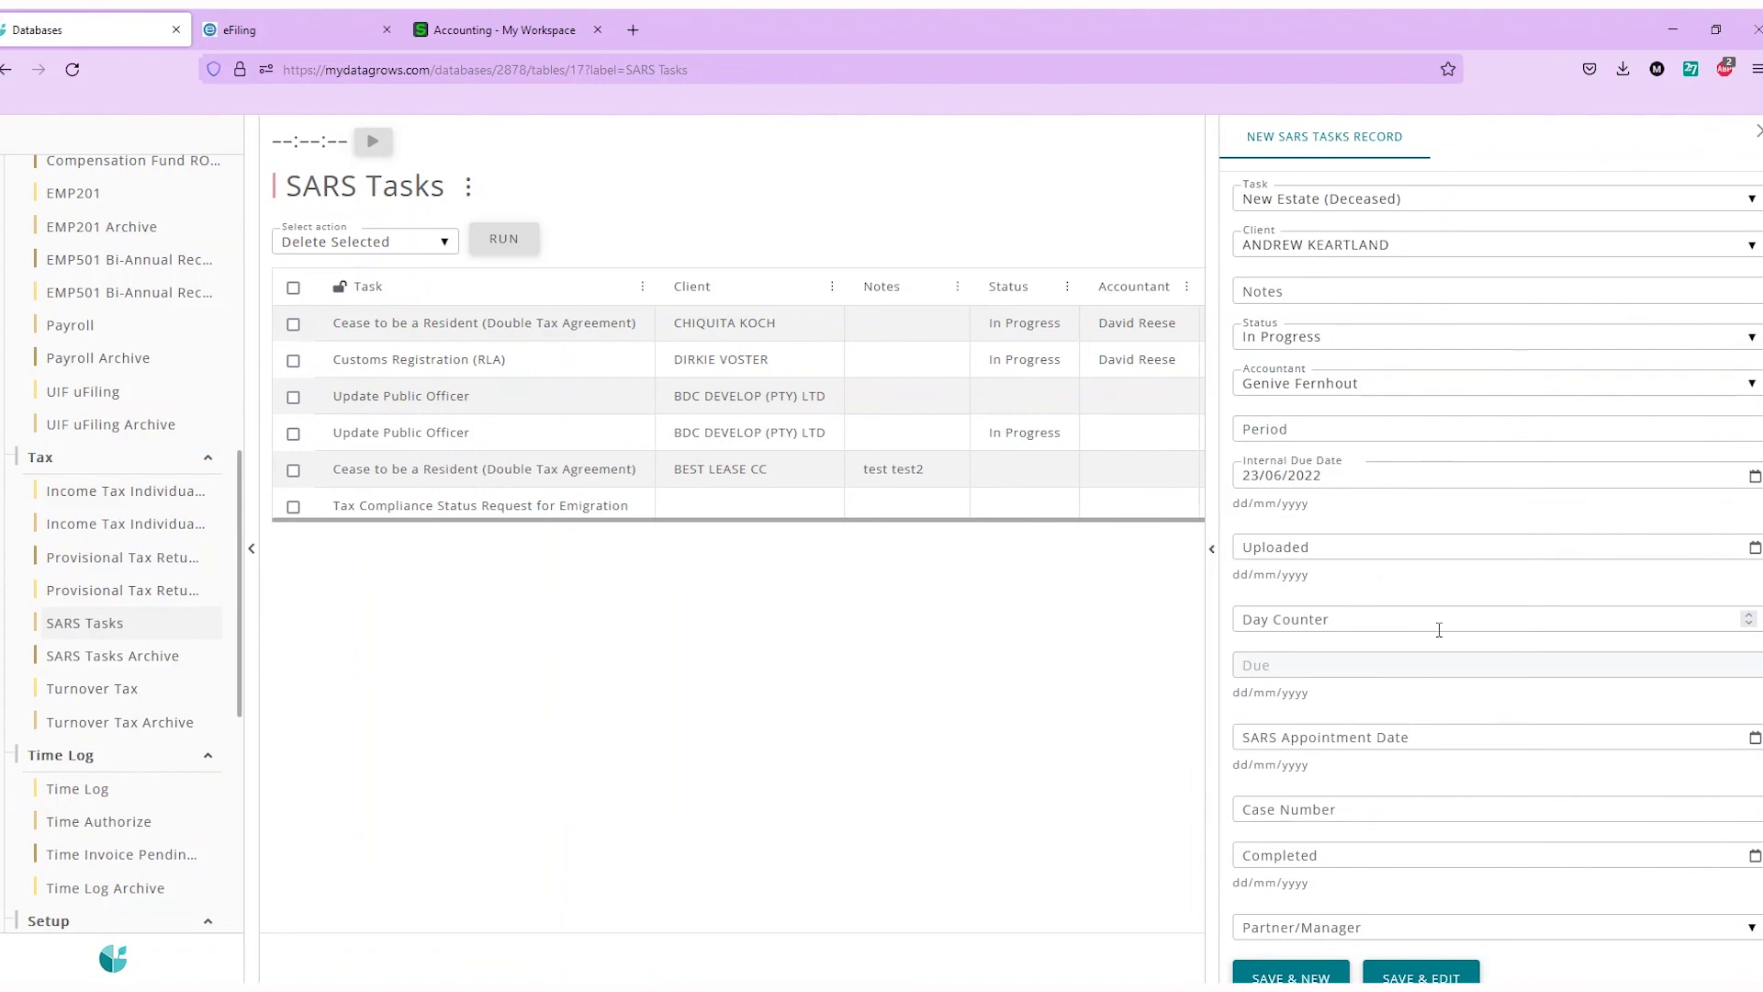
# Assign a Partner/Manager to the new SARS task and save the record, keeping it open for editing
pyautogui.scroll(-1, 1325, 776)
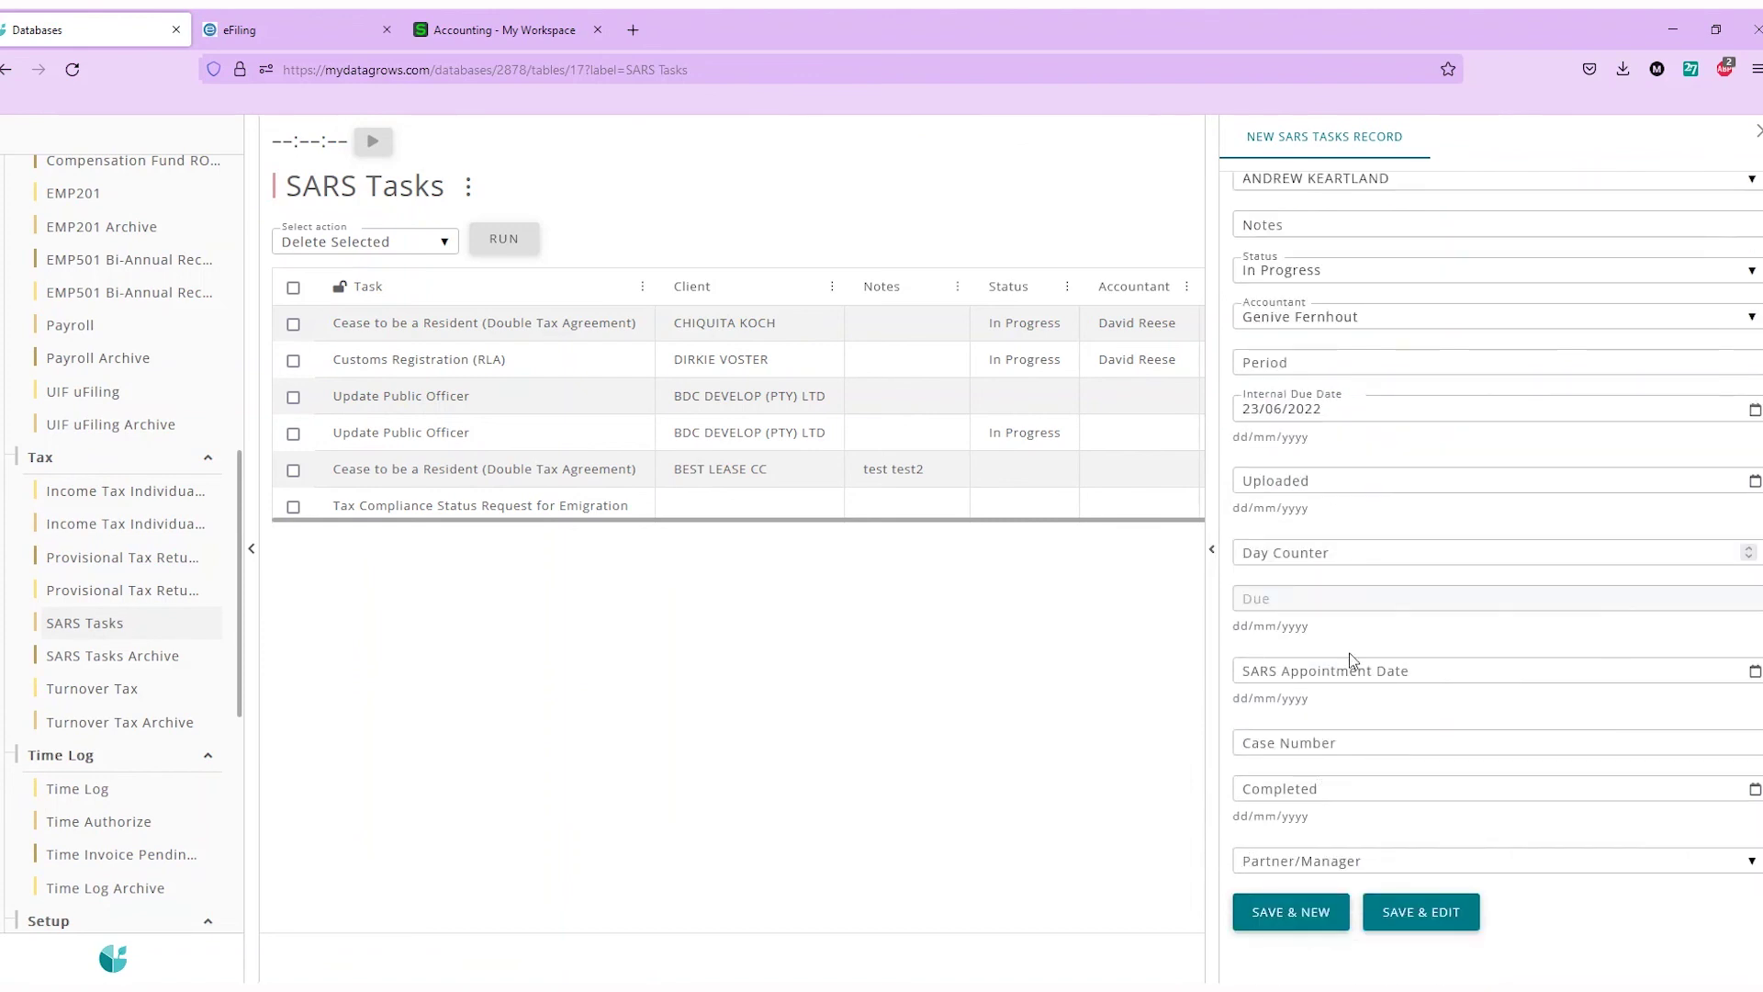
pyautogui.click(1346, 743)
pyautogui.click(1330, 859)
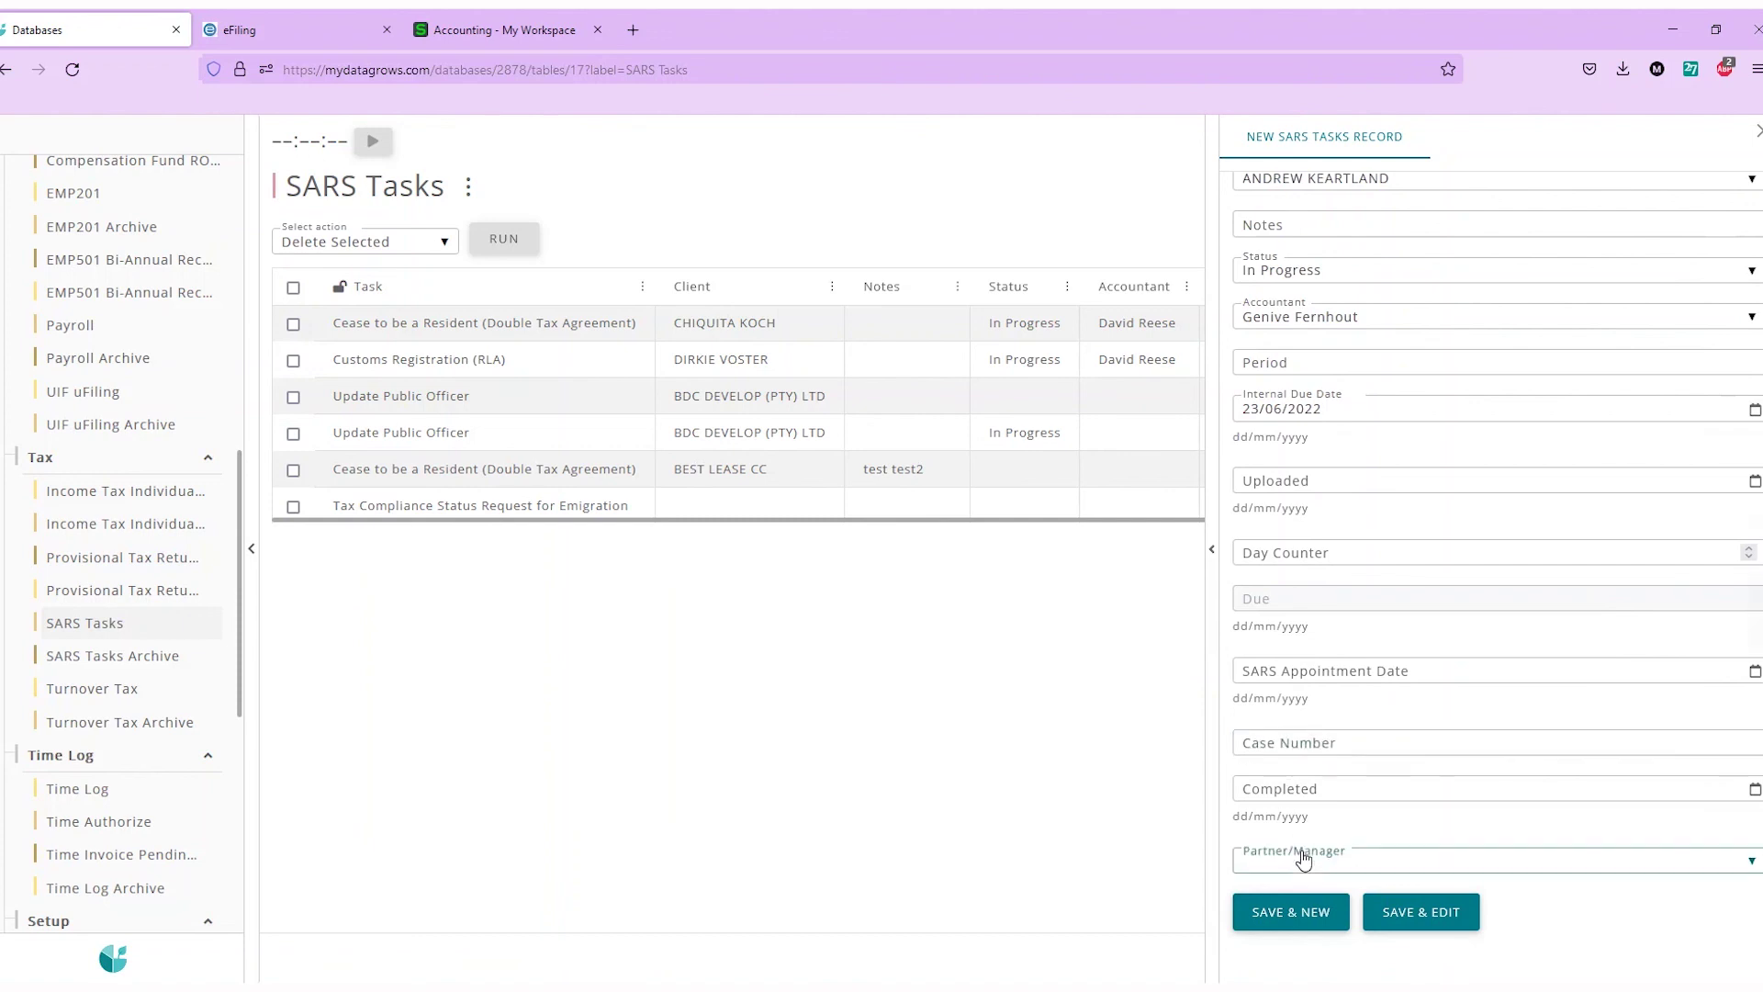
pyautogui.click(1337, 799)
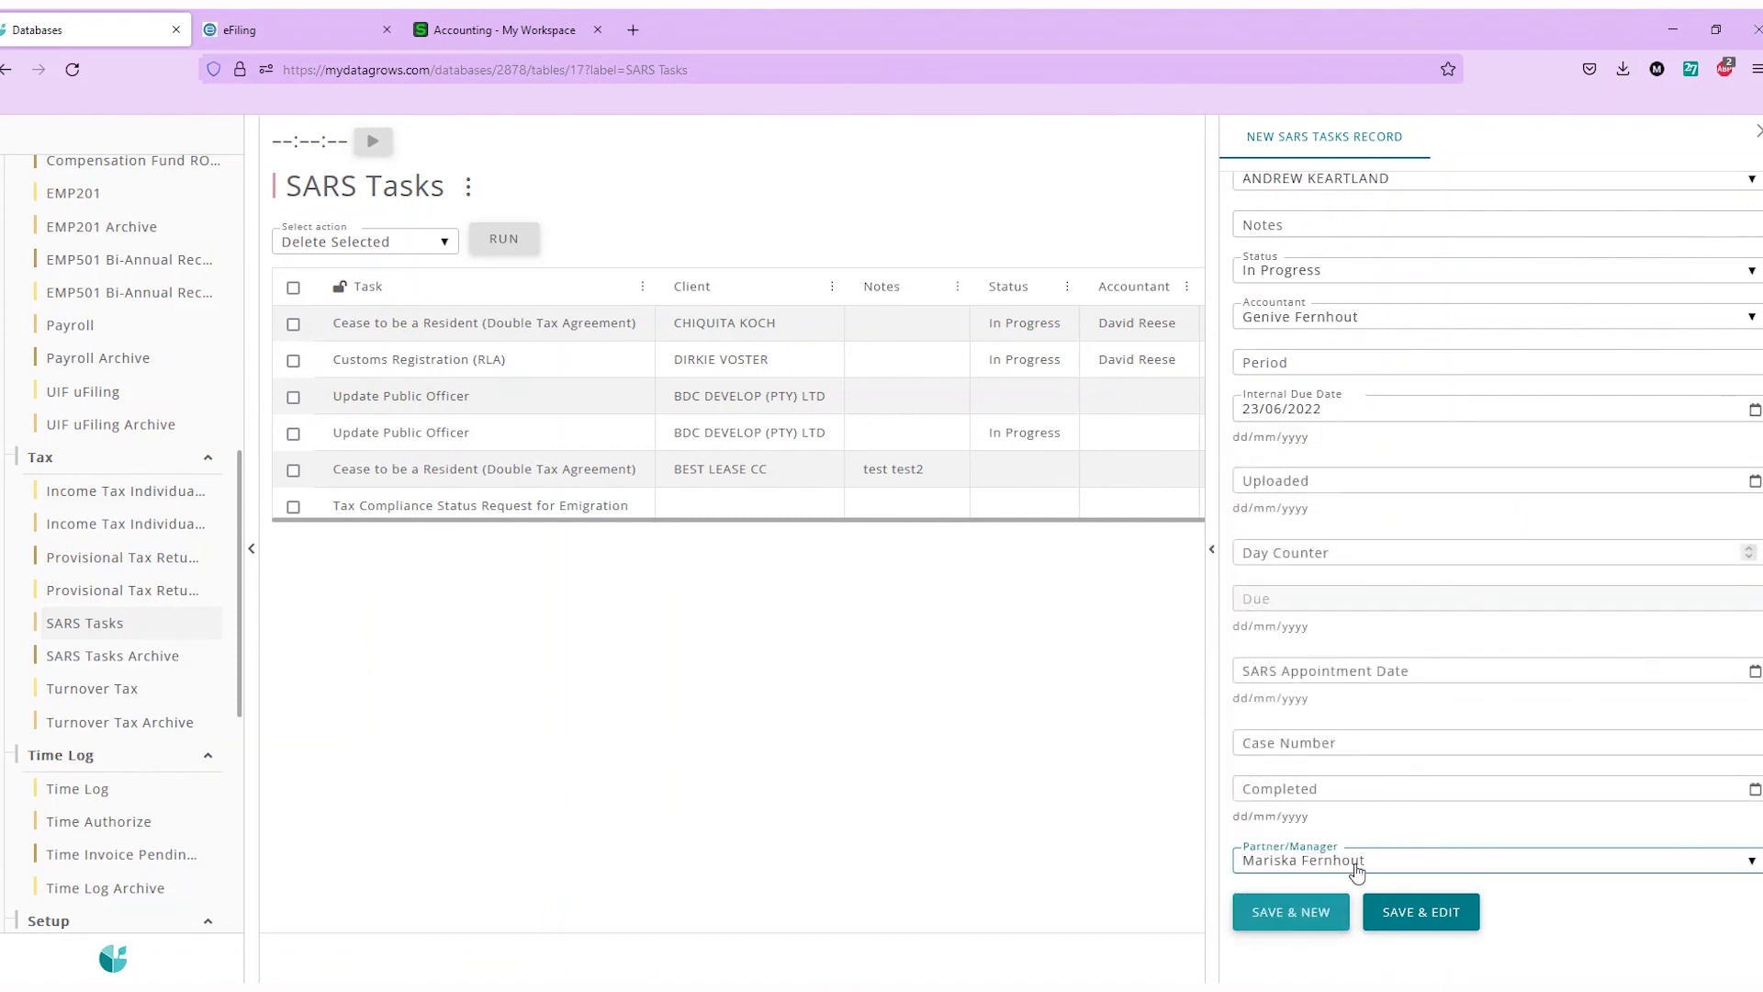
pyautogui.click(1442, 918)
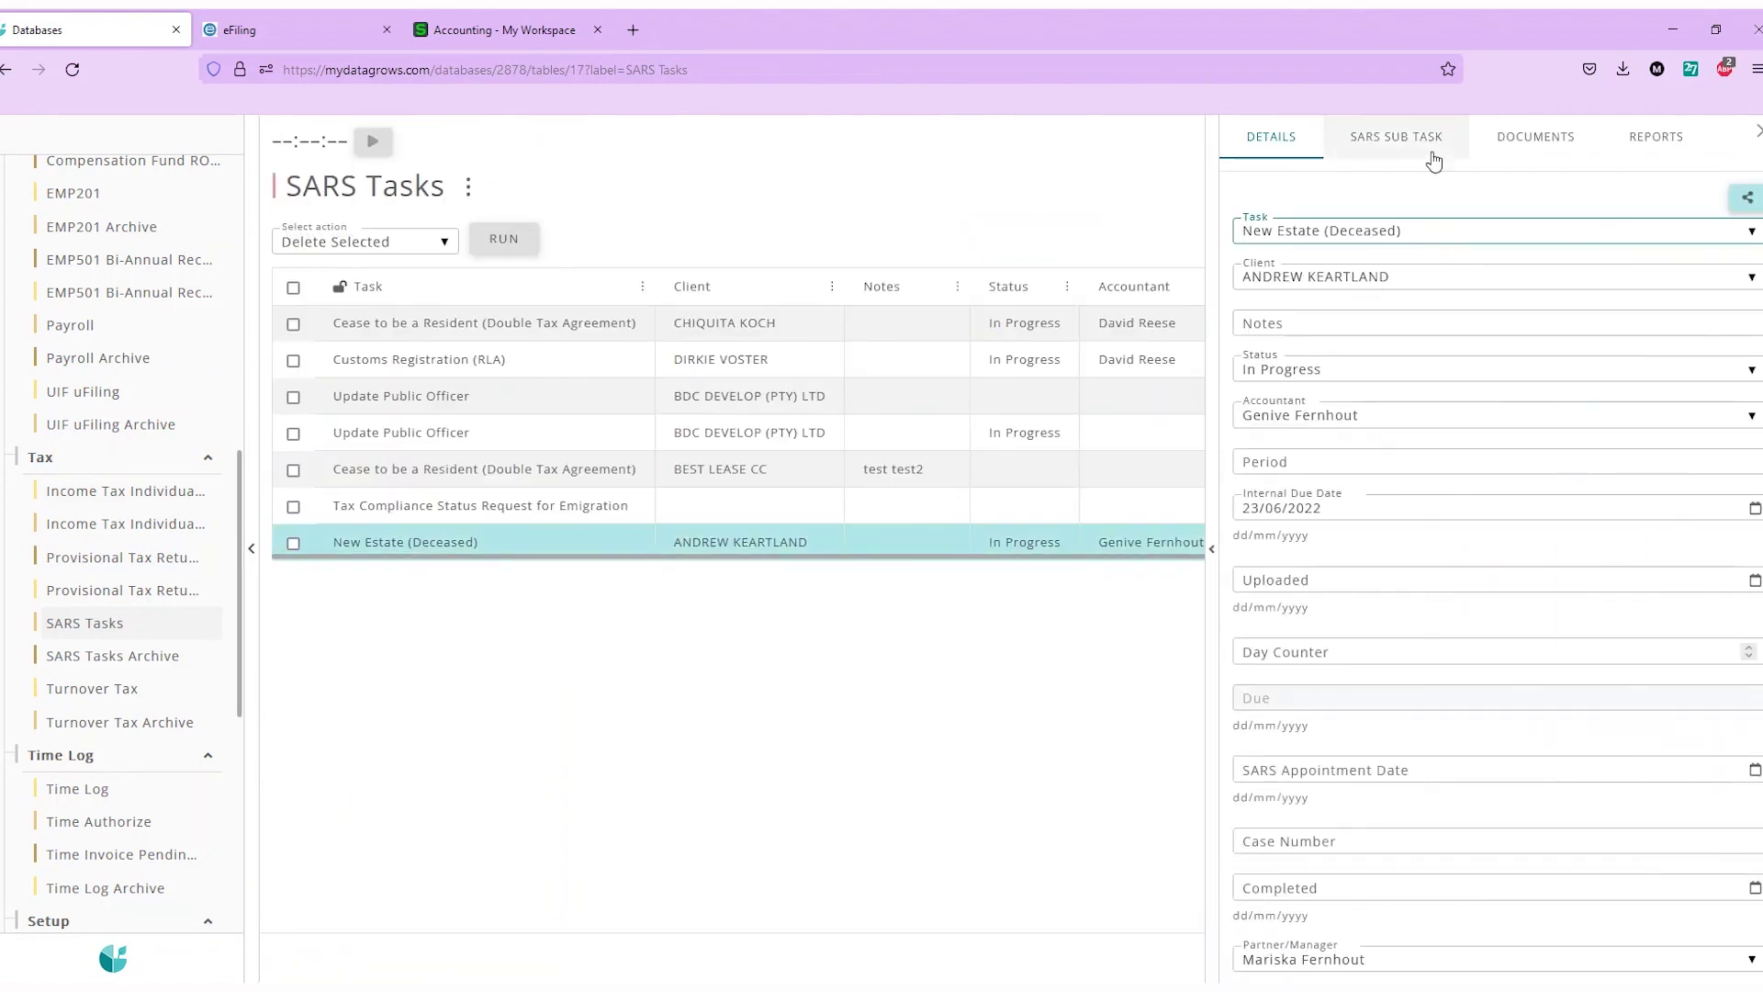
# Show the saved record's SARS Sub Task list in an expanded pane and download the template for the Power of Attorney sub task
pyautogui.click(1397, 149)
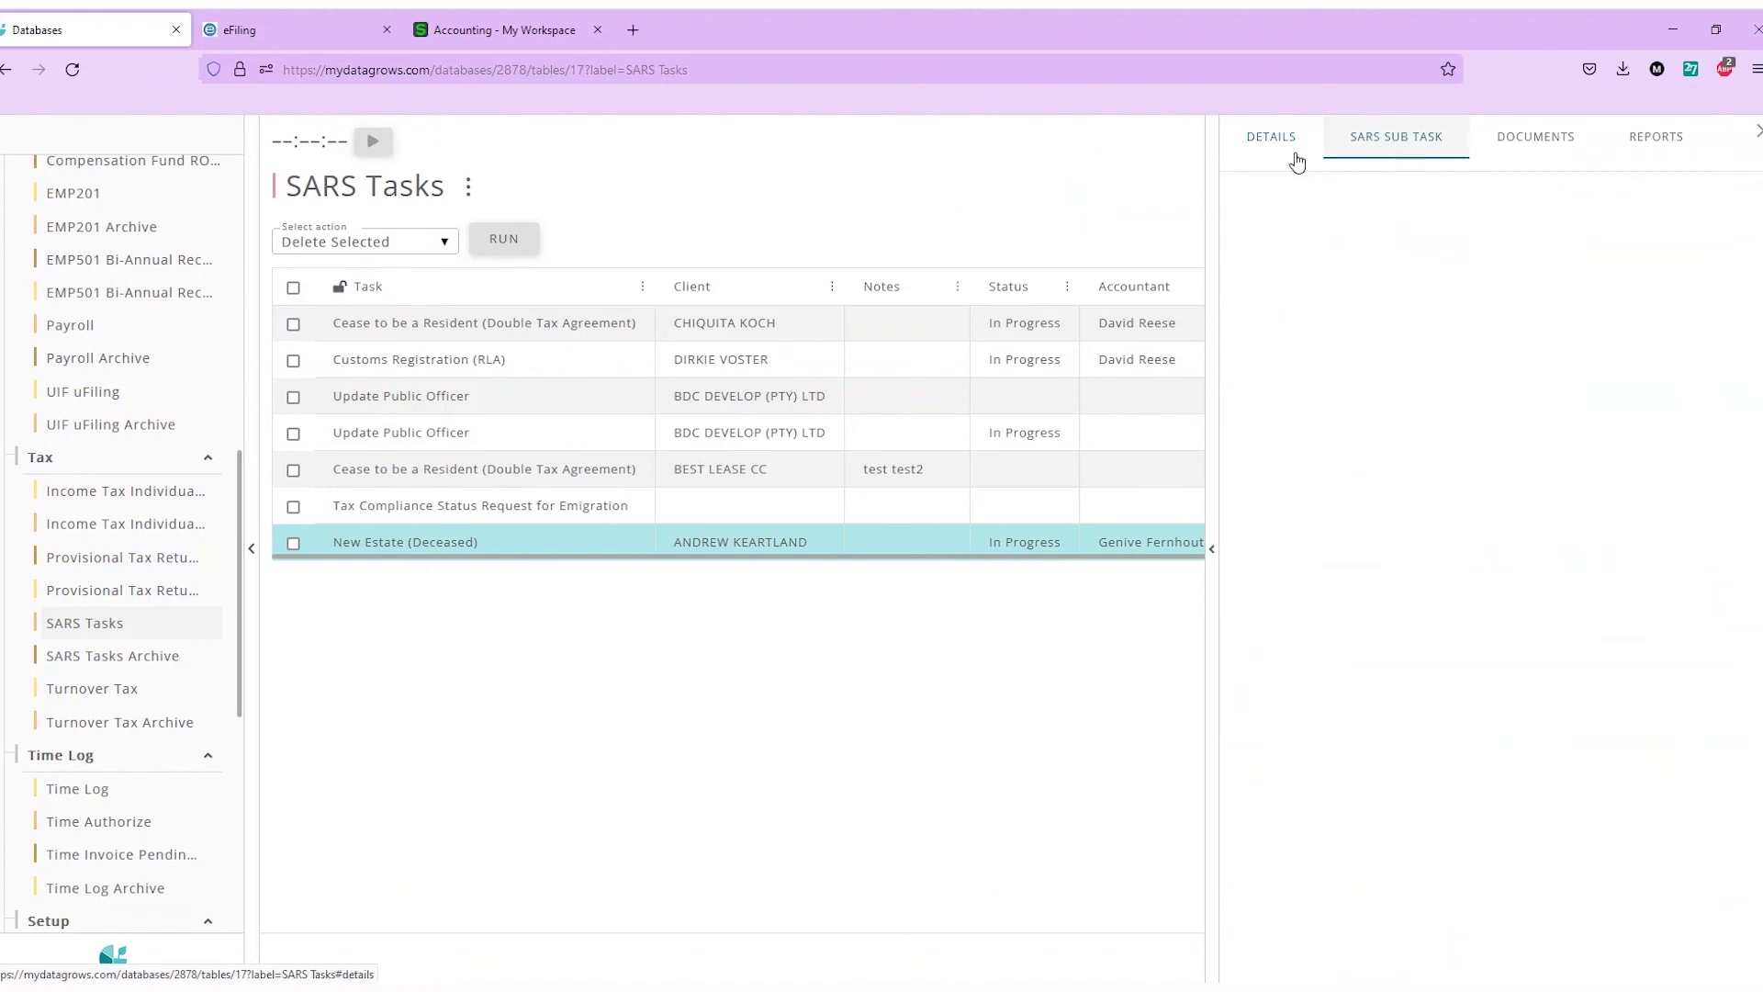
pyautogui.click(1210, 164)
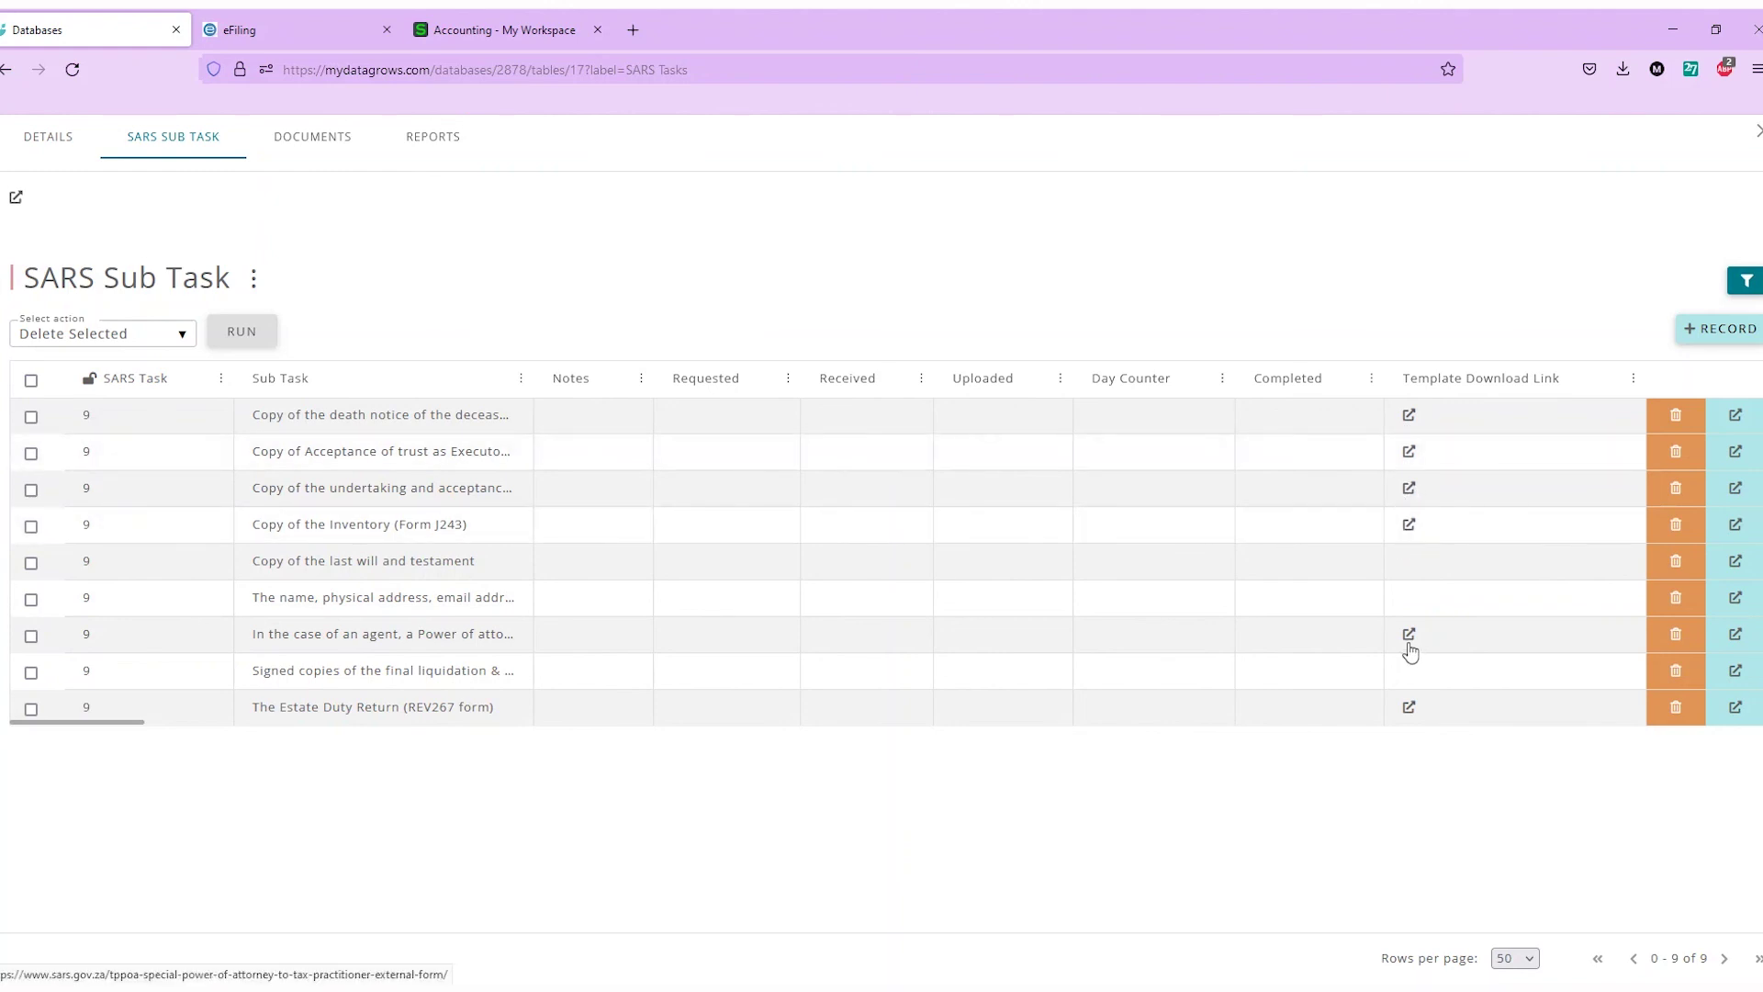
pyautogui.click(1411, 640)
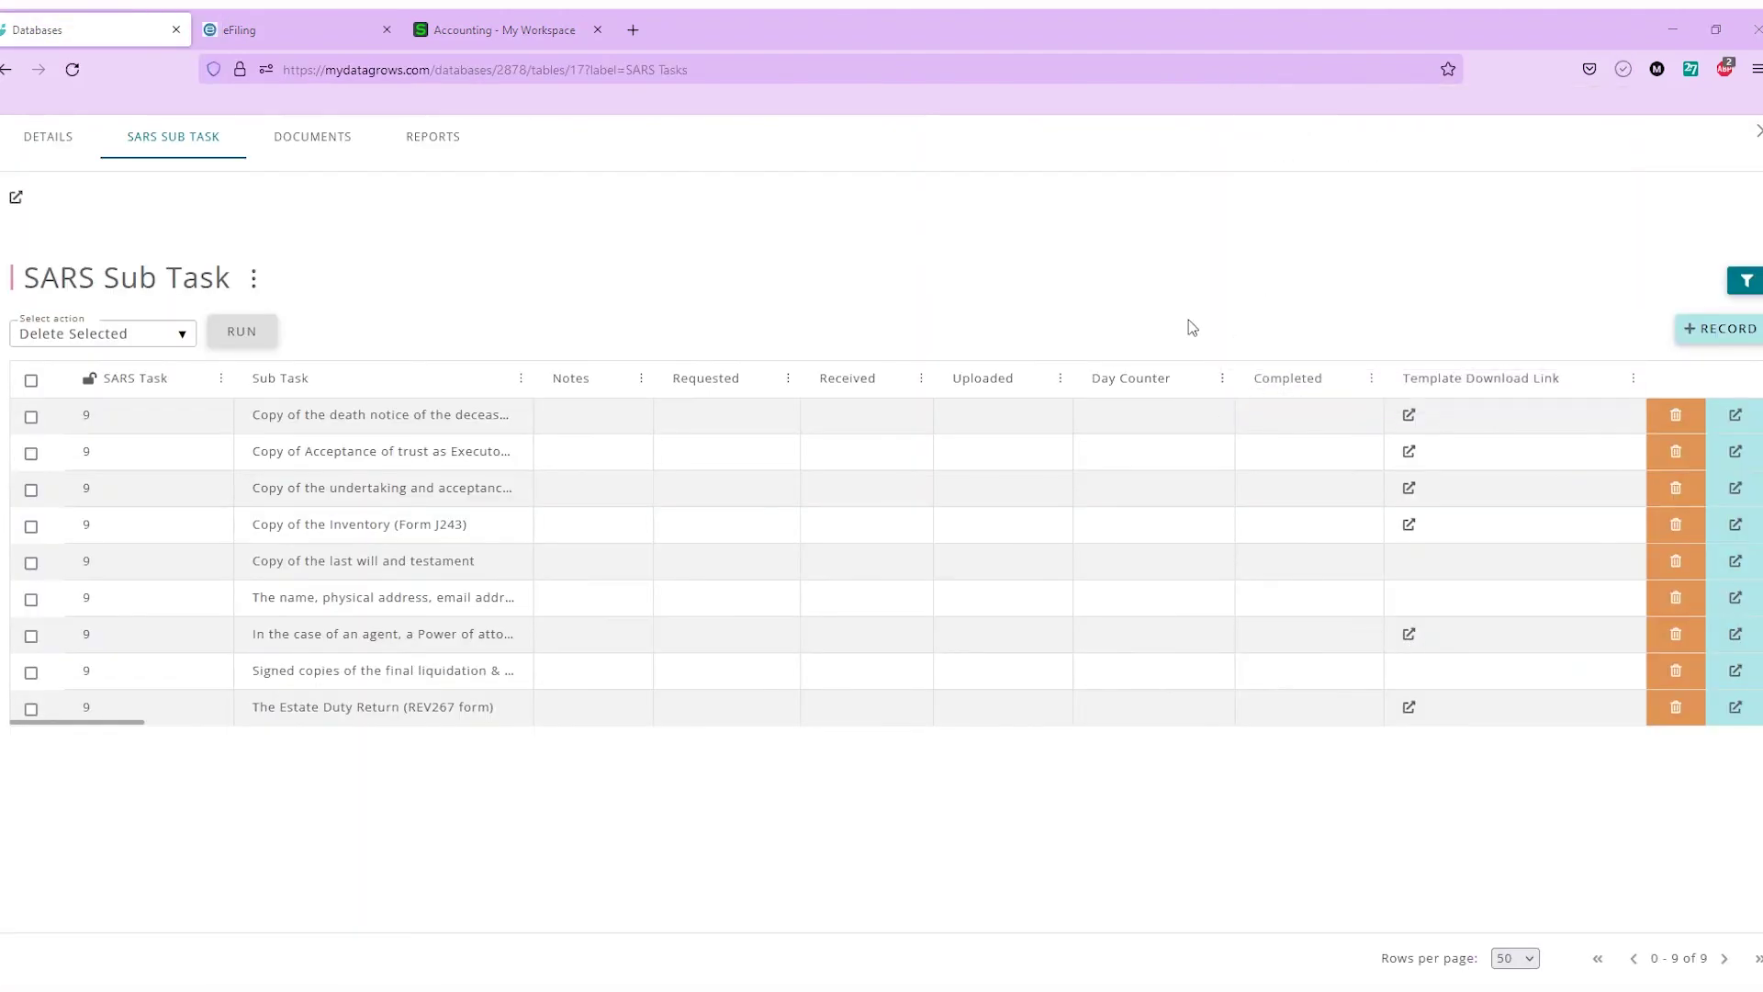
# Open the downloaded Special Power of Attorney PDF in Adobe Acrobat Reader and look through its form fields
pyautogui.click(1623, 71)
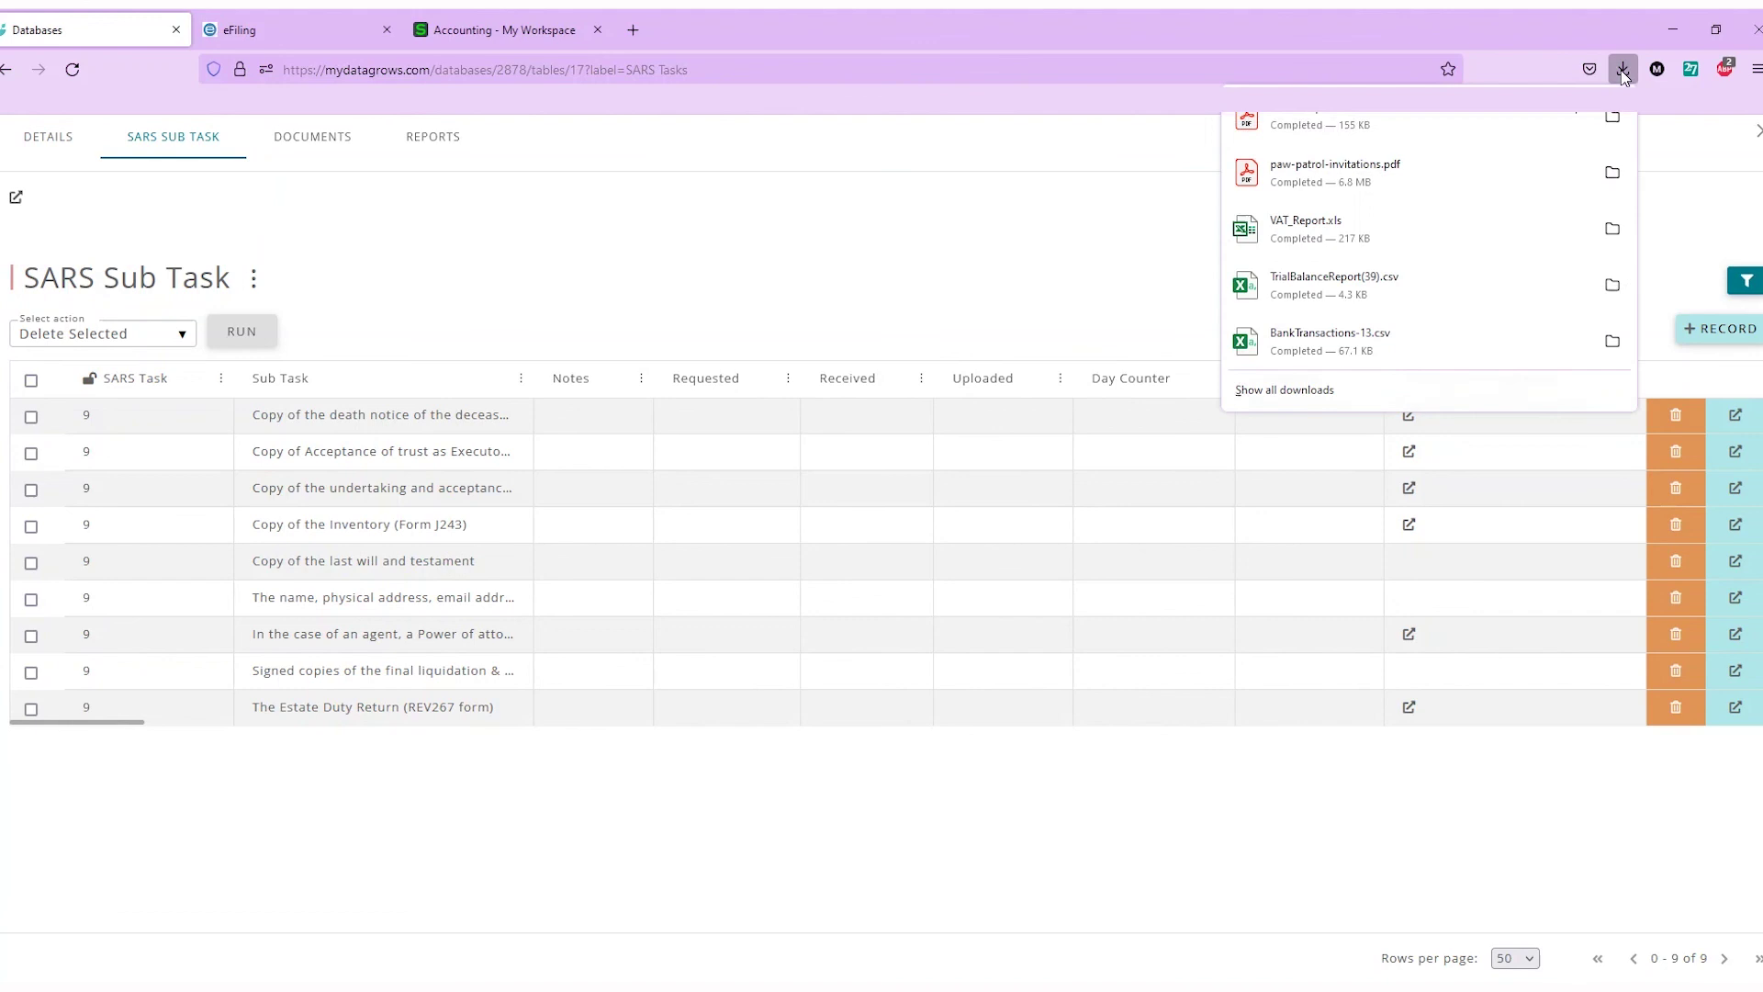
pyautogui.click(1391, 122)
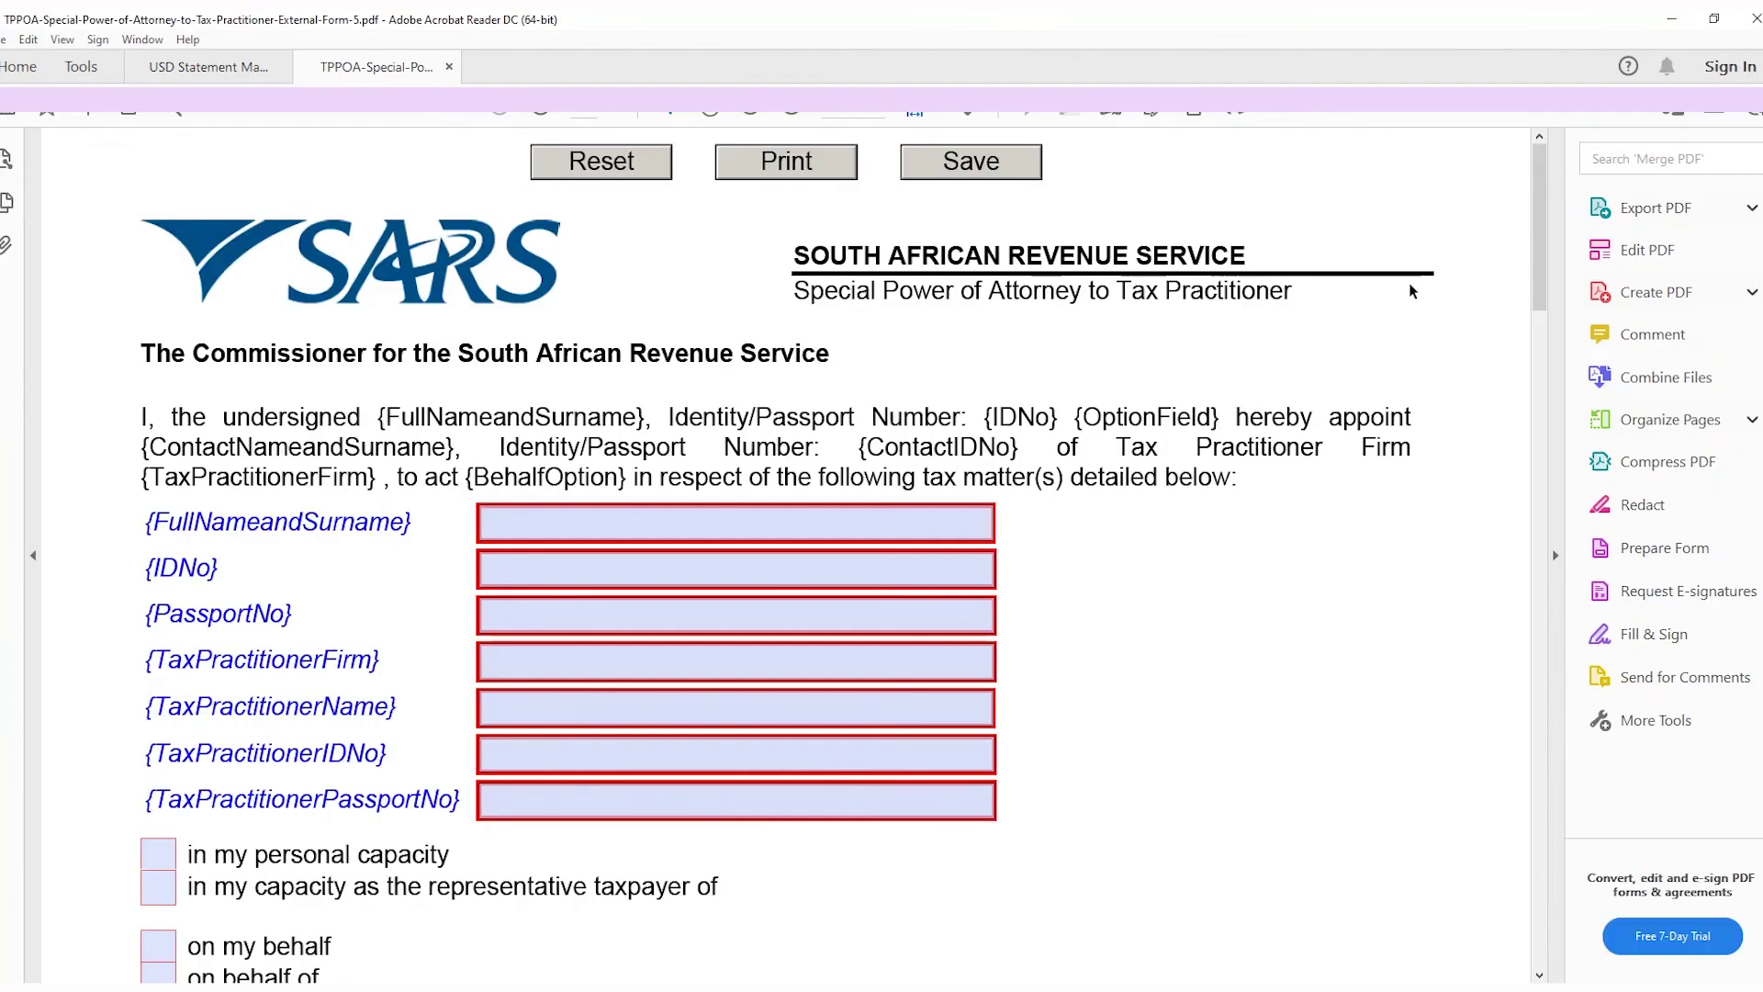
pyautogui.scroll(-4, 525, 398)
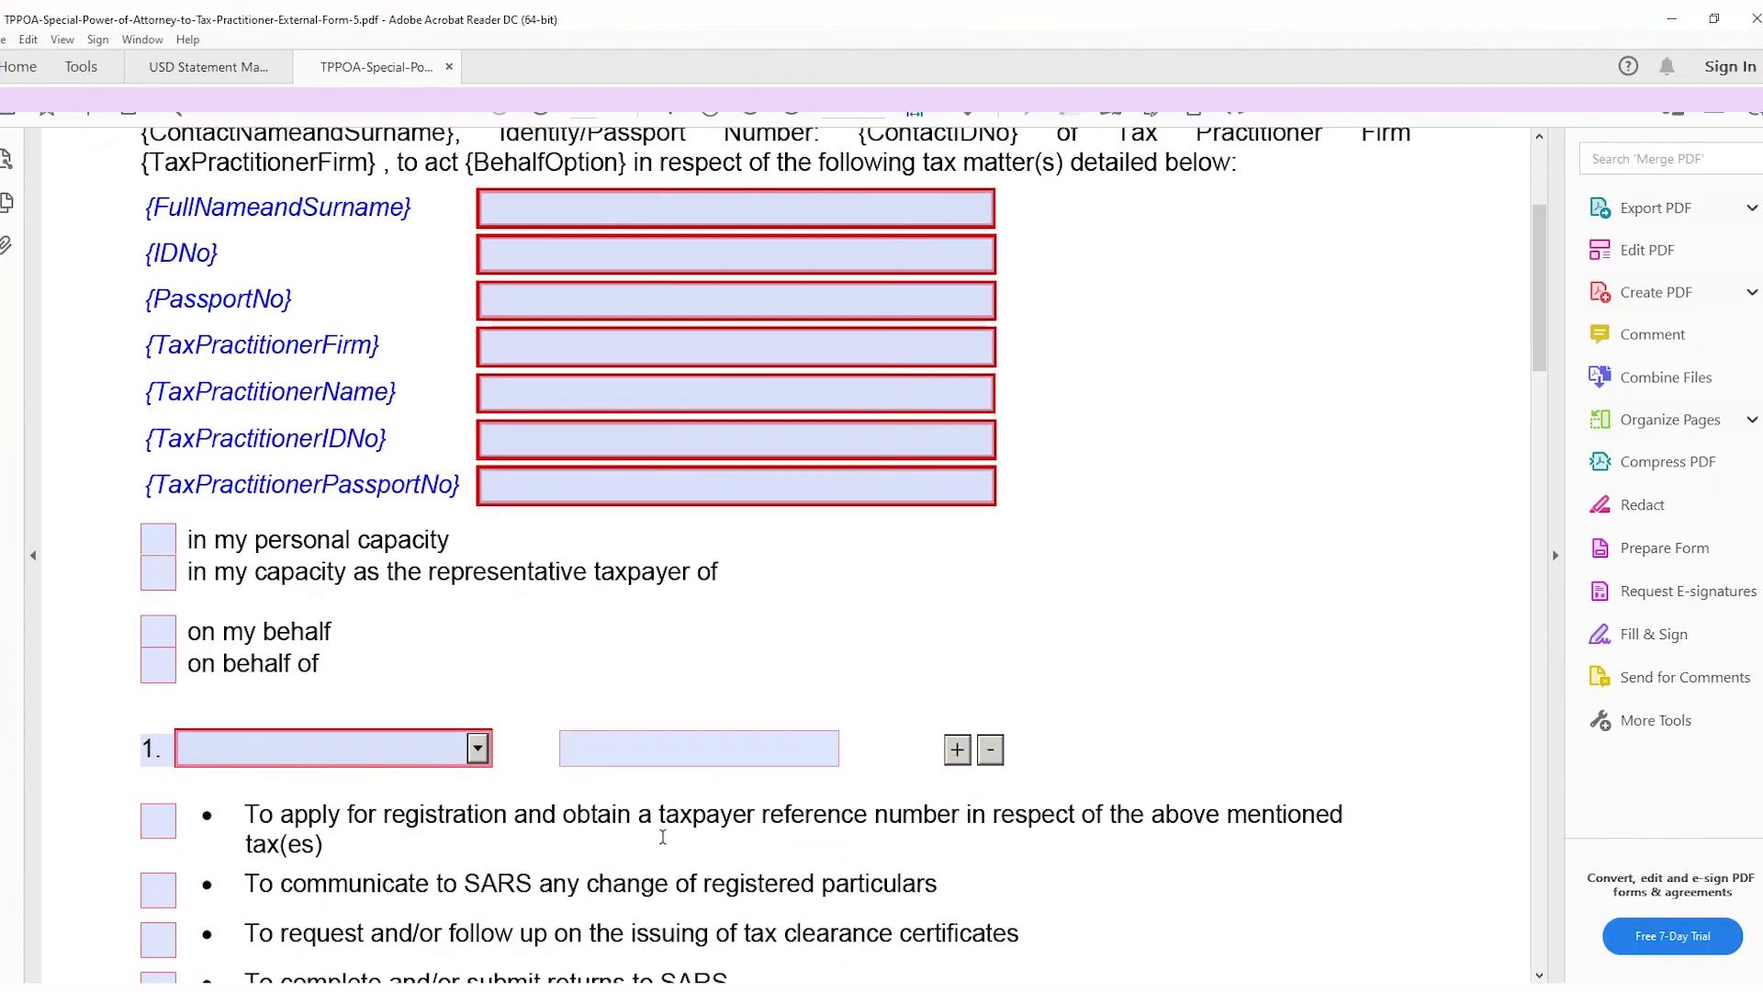